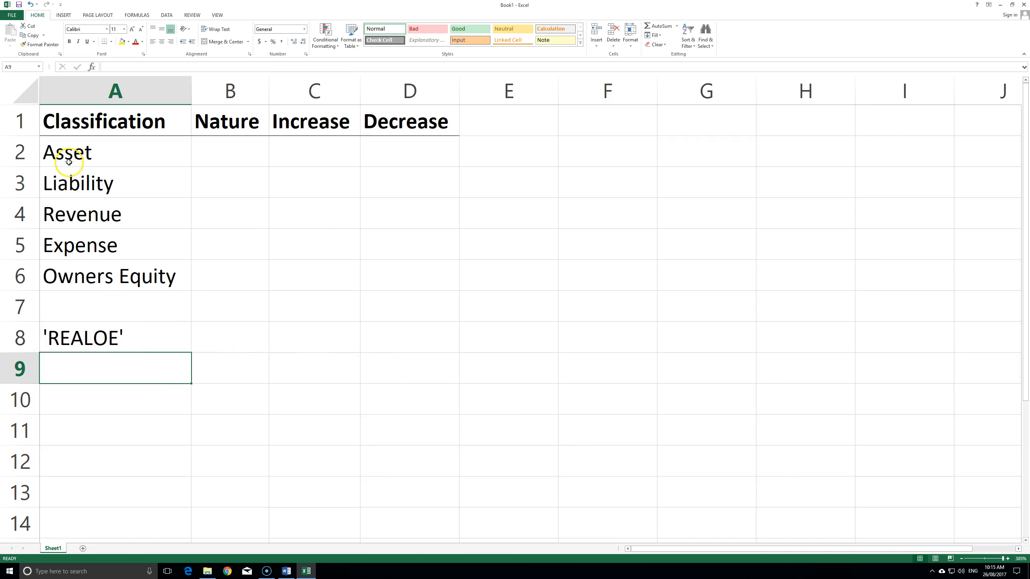
- Colour the Asset and Expense labels red
left_click(240, 148)
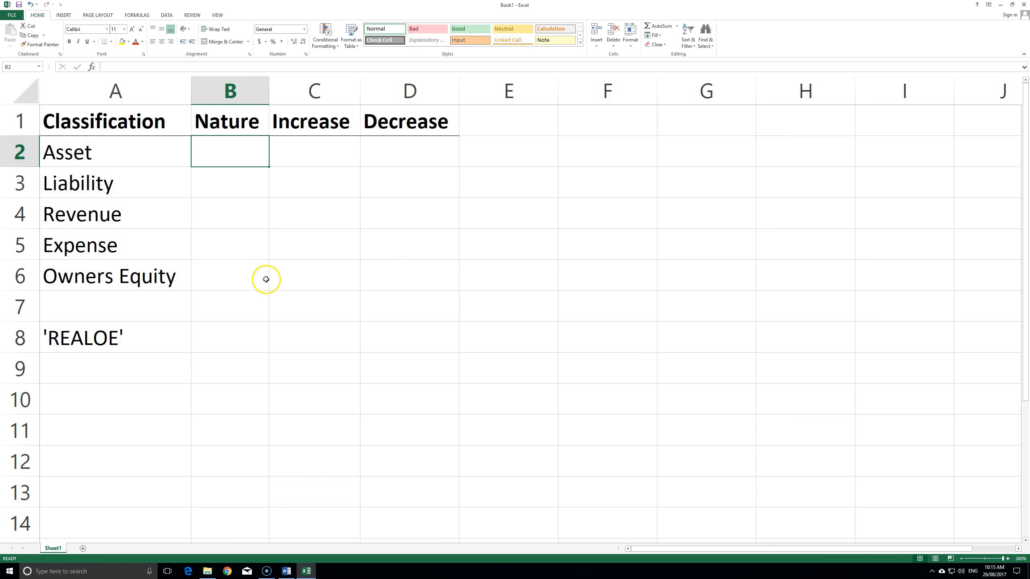
key("Left")
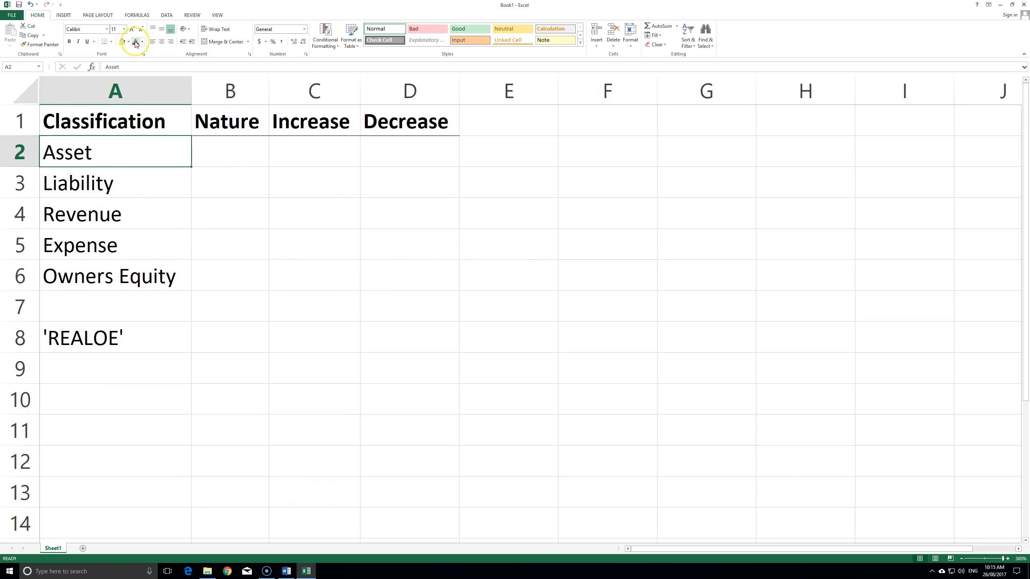
left_click(136, 41)
key("Down")
key("Down")
key("Down")
left_click(136, 42)
- Enter DR as the nature of Asset and Expense
key("Right")
key("Right")
key("Up")
key("Up")
key("Up")
key("Left")
type("DR")
key("Down")
key("Down")
key("Down")
type("DR")
key("Down")
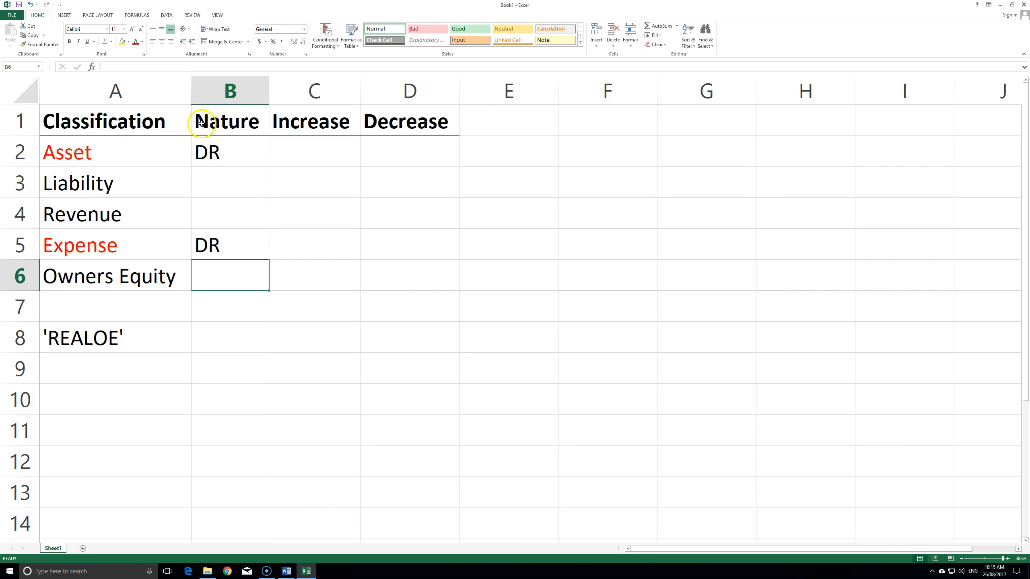
- Enter CR as the nature of Liability, Revenue and Owners Equity
left_click(231, 193)
key("shift+space")
left_click(232, 193)
type("CR")
key("Down")
type("CR")
key("Down")
key("Down")
type("CR")
left_click(359, 244)
- Colour the DR values for Asset and Expense red
left_click(226, 152)
left_click(135, 42)
key("Down")
key("Down")
key("Down")
left_click(135, 41)
key("Right")
key("Up")
key("Up")
left_click(462, 172)
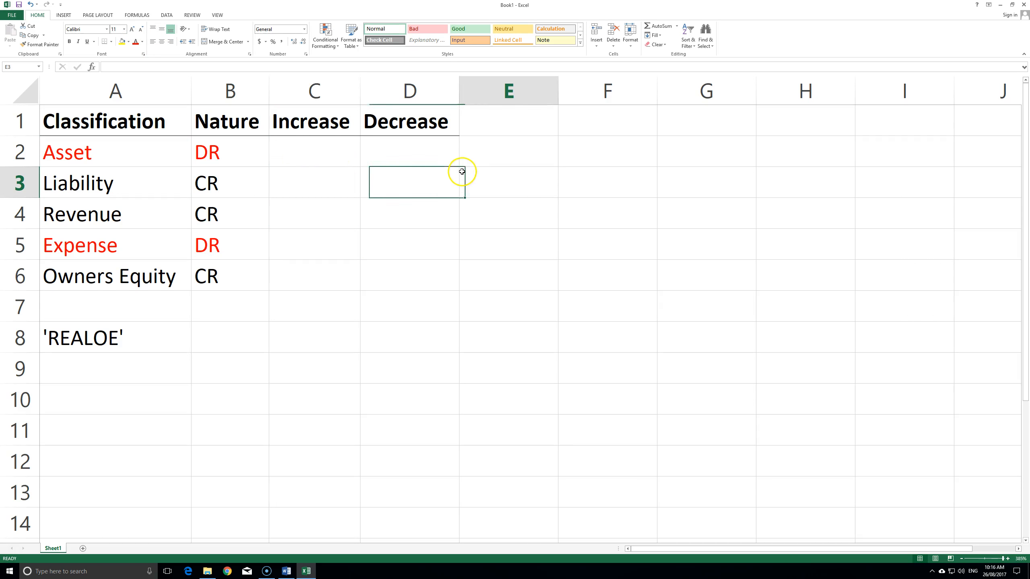
- Type the increase rule 'Ko increase, do tnature' in A9 below REALOE
left_click(103, 368)
type("'K")
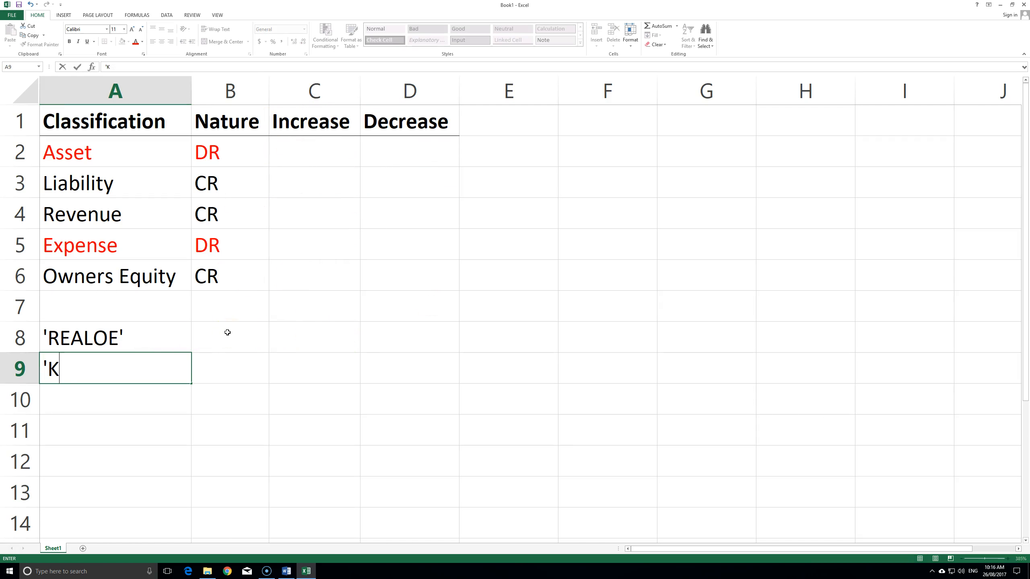
type("o increase, do the same as")
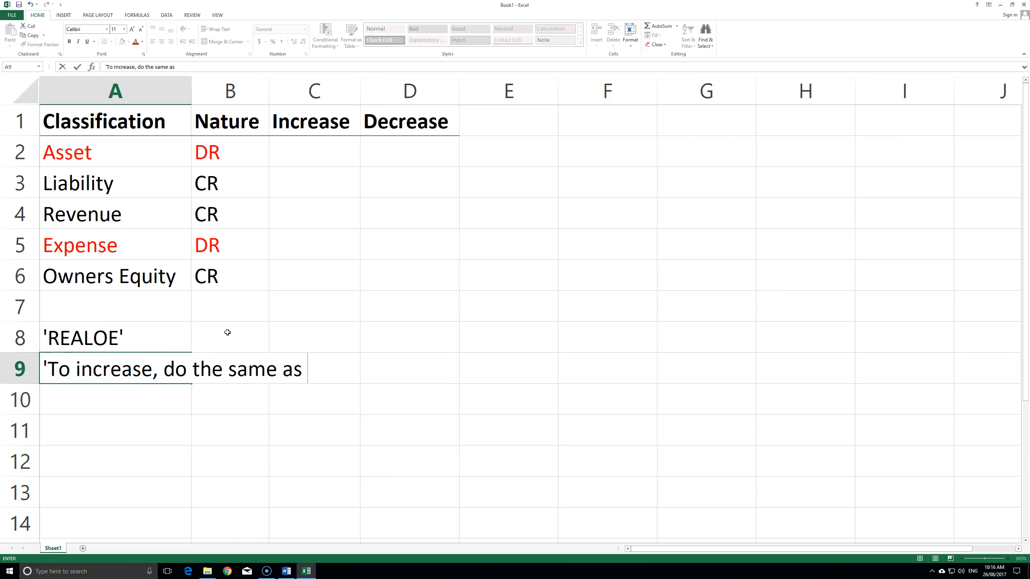
type("nature")
key("Return")
left_click(486, 357)
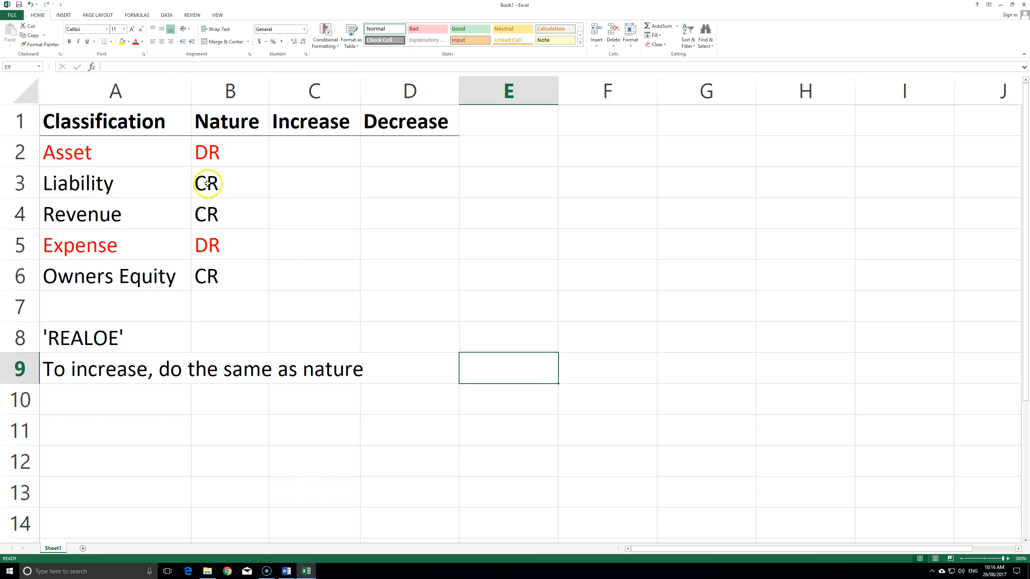
- Copy the Nature values from B2:B6 into the Increase column C2:C6
left_click_drag(211, 157, 241, 259)
key("ctrl+c")
left_click(306, 160)
key("ctrl+v")
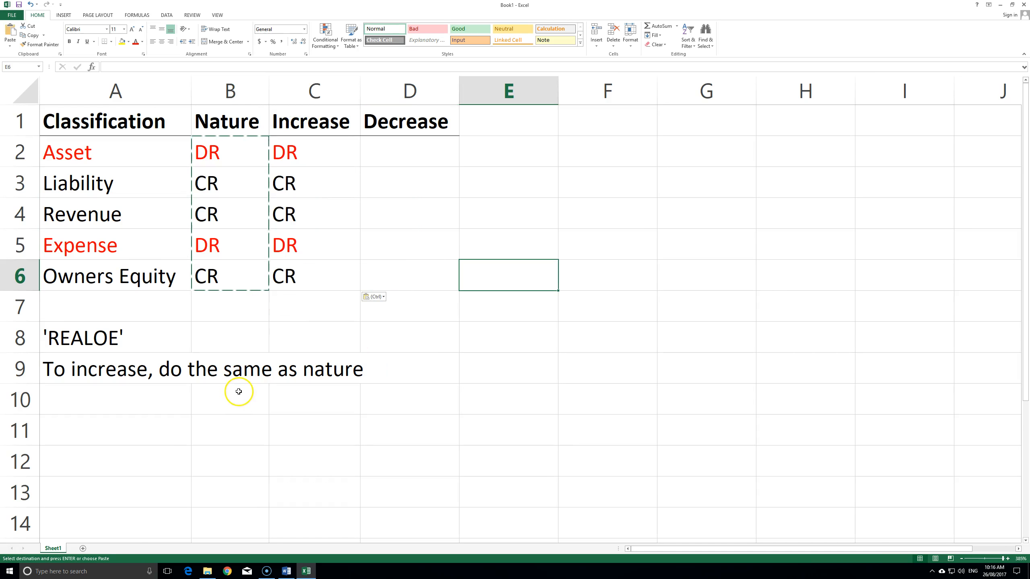
left_click(526, 310)
key("Escape")
key("Down")
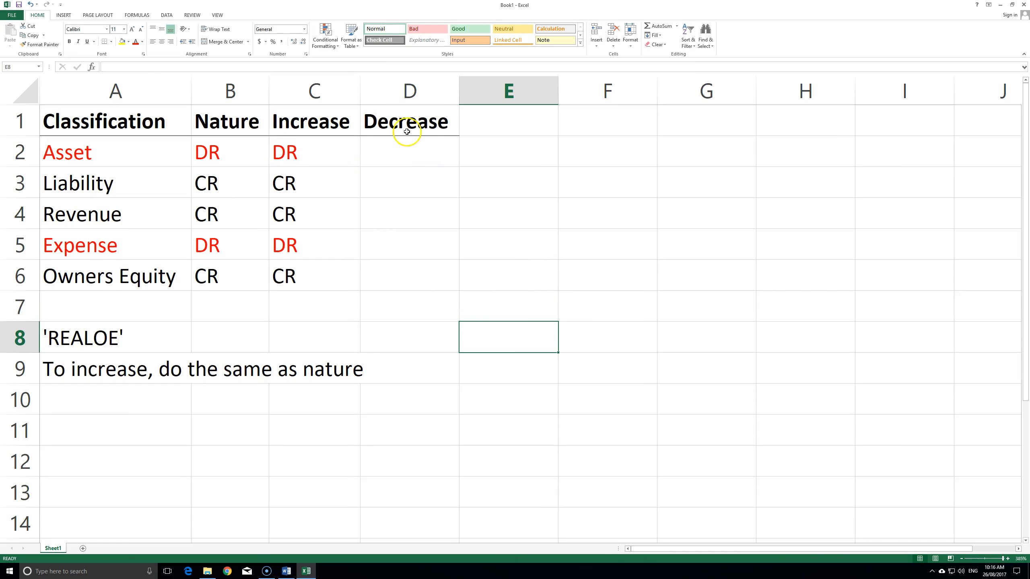
- Copy the increase rule from A9 into A10
left_click(122, 378)
key("ctrl+c")
left_click(117, 397)
key("ctrl+v")
- Edit the A10 copy into the decrease rule, using 'decrease' and 'opposite of nature'
key("F2")
left_click_drag(151, 399, 79, 399)
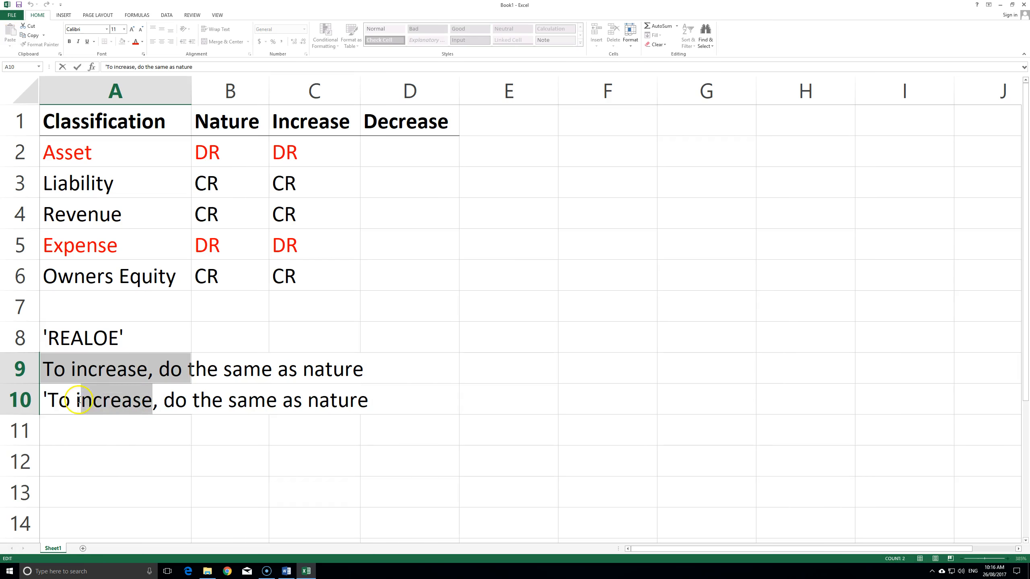
type("decrease")
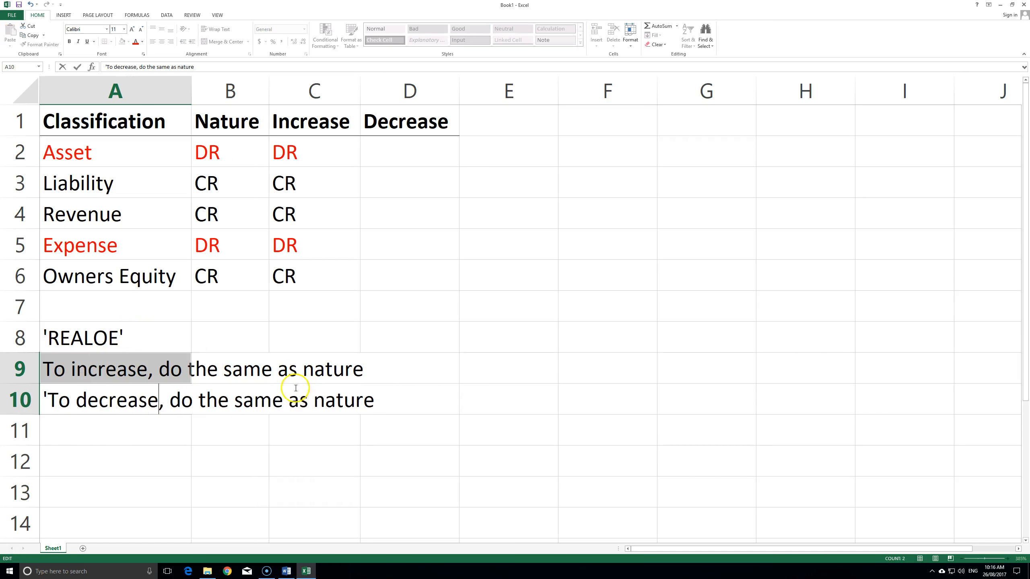
double_click(266, 402)
type("opposite")
key("shift+End")
key("Delete")
type("of nature")
left_click(347, 375)
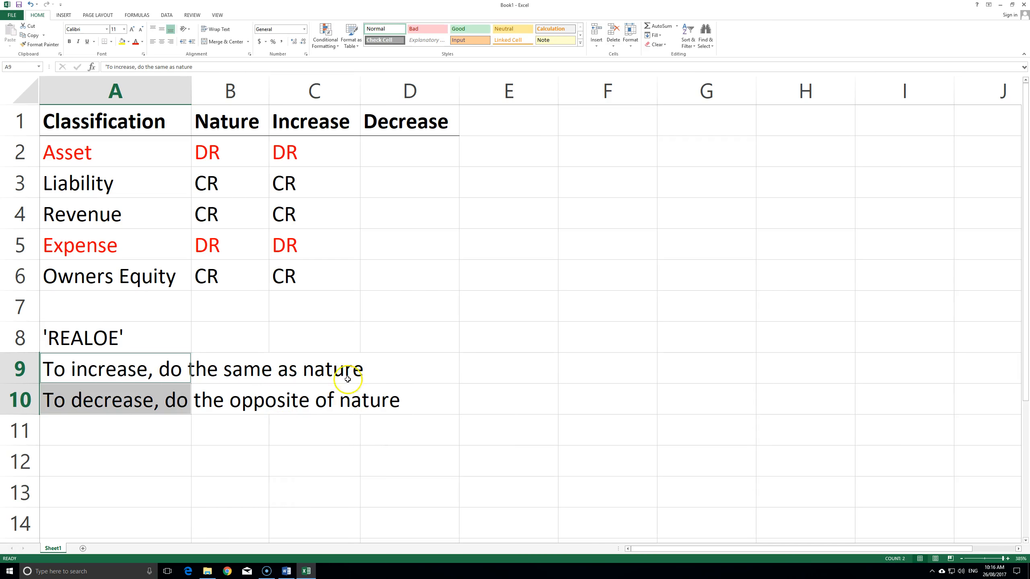
left_click(519, 214)
left_click(410, 158)
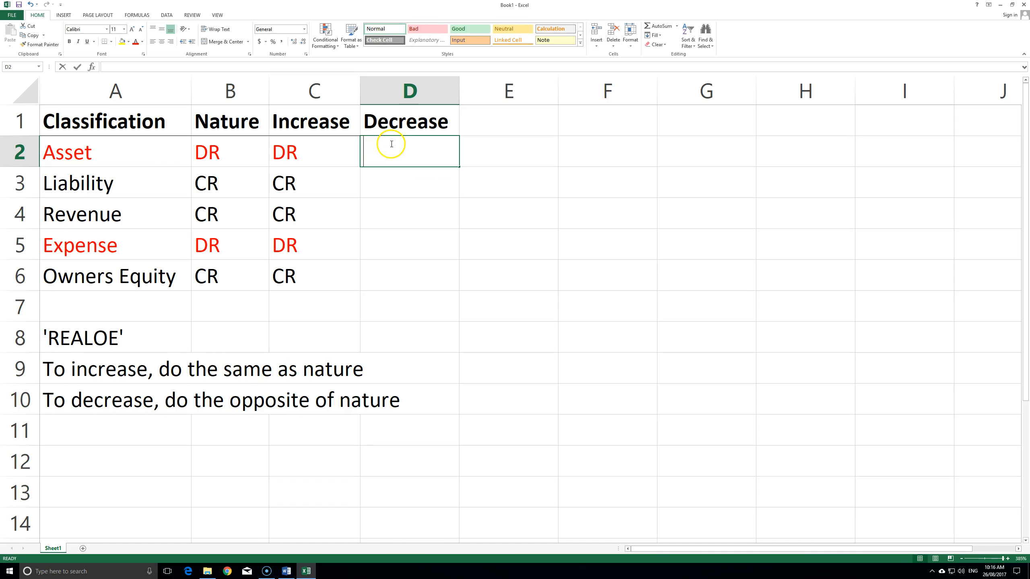
- Enter CR, DR, DR, CR, DR in the Decrease column D2:D6
type("CR")
key("Return")
type("DR")
key("Return")
key("Return")
type("D")
key("Escape")
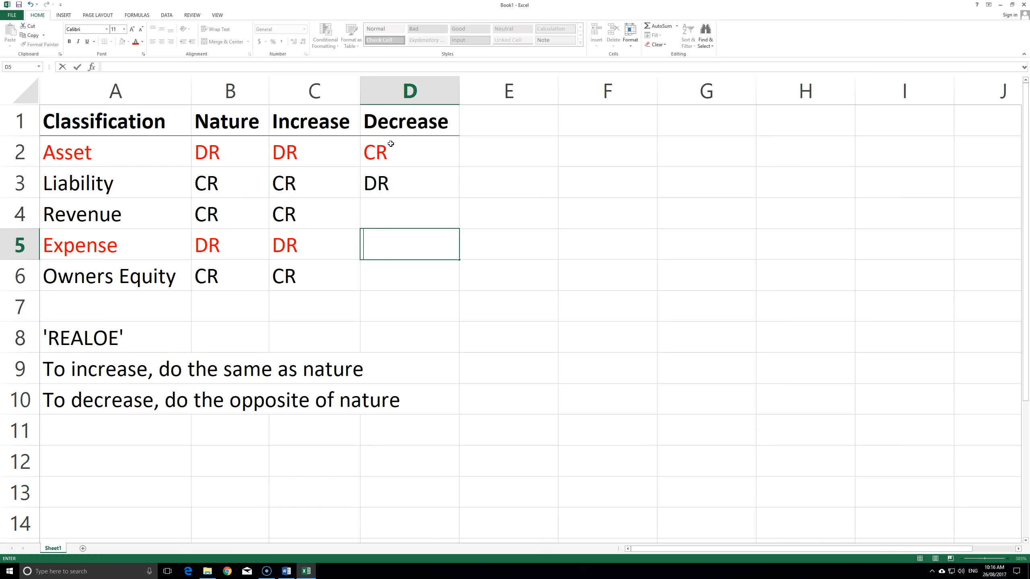
type("CR")
key("Return")
key("Up")
key("Up")
type("D")
key("Return")
key("Return")
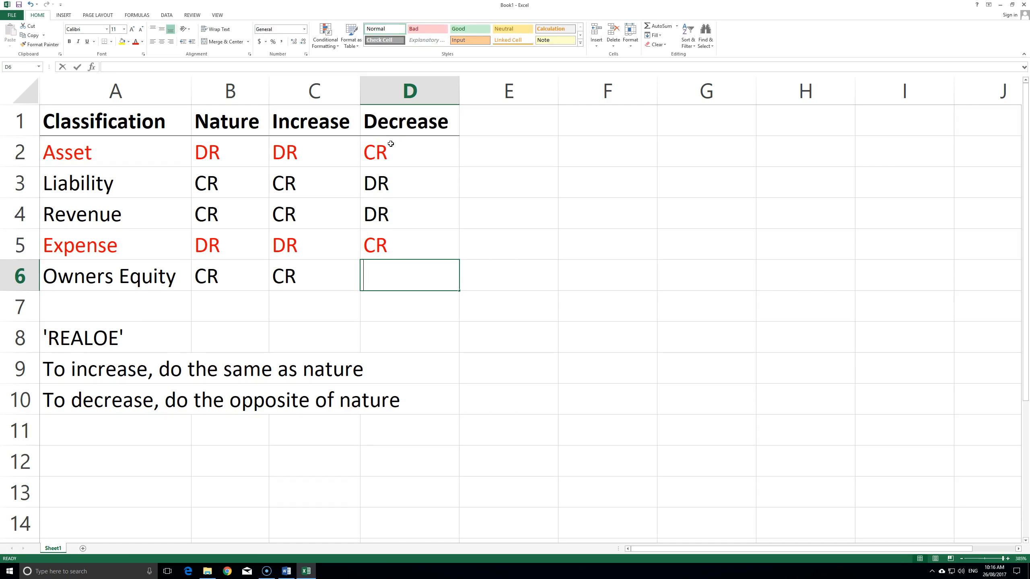
type("D")
key("Return")
left_click(632, 335)
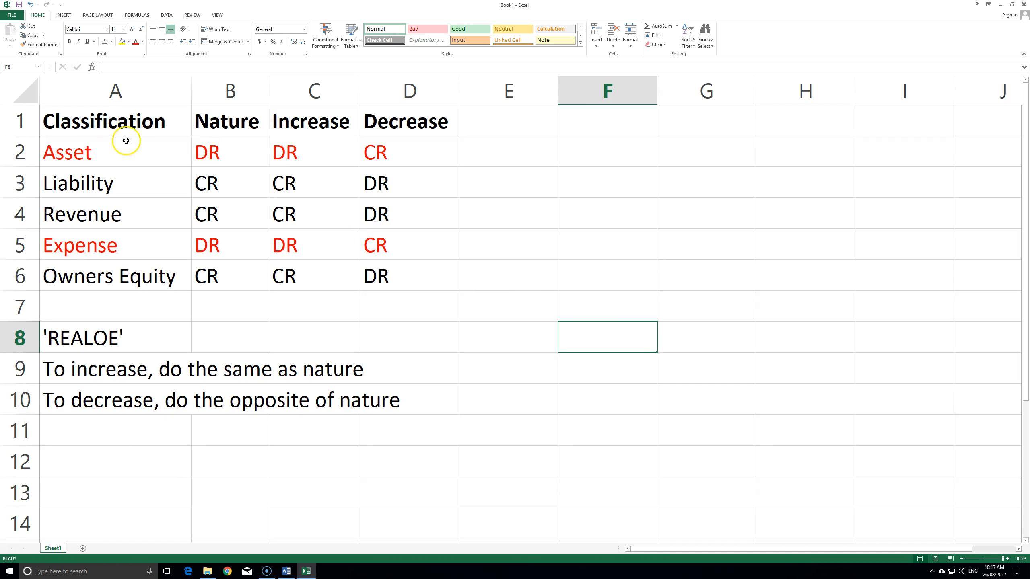
- Select the Asset and Owners Equity rows to review the finished table
left_click_drag(126, 147, 406, 154)
left_click(326, 153)
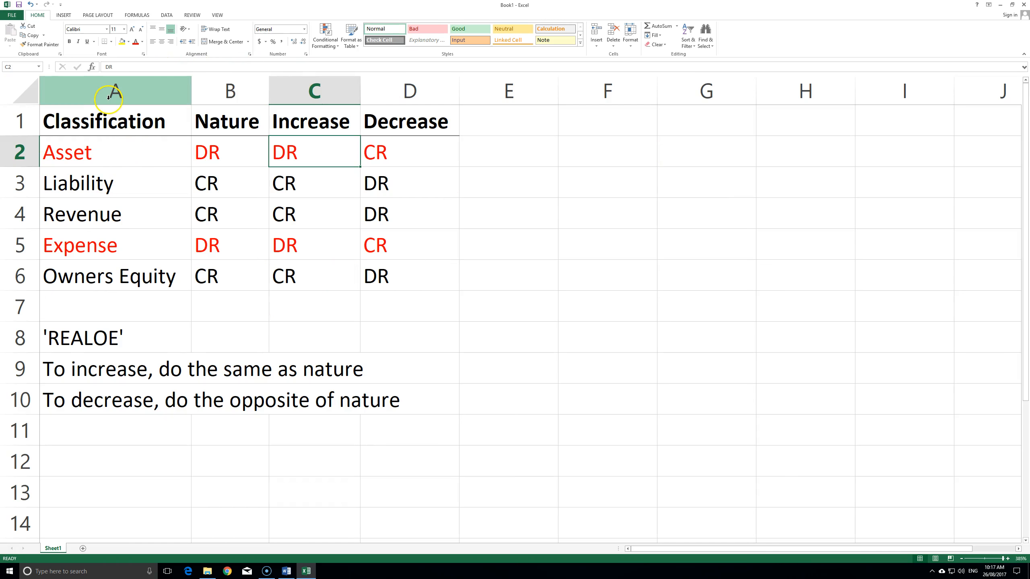
left_click(119, 280)
left_click_drag(120, 280, 366, 286)
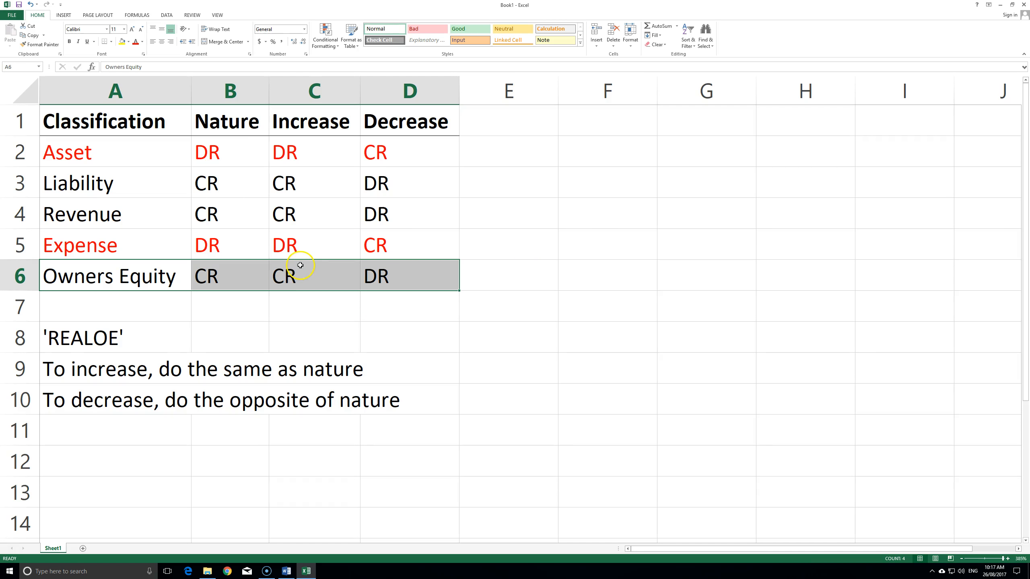
left_click(545, 305)
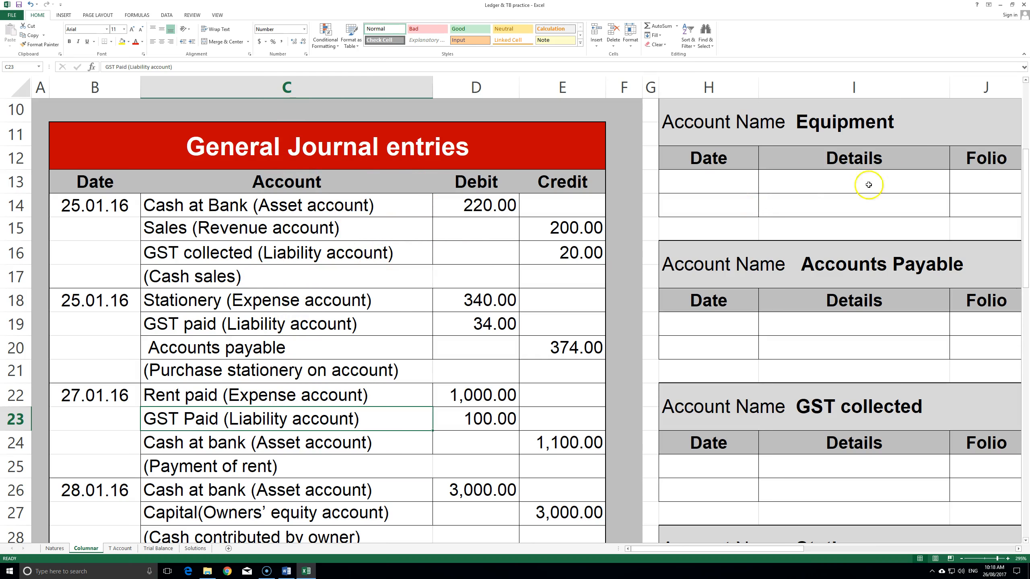
scroll(386, 224, "down", 4)
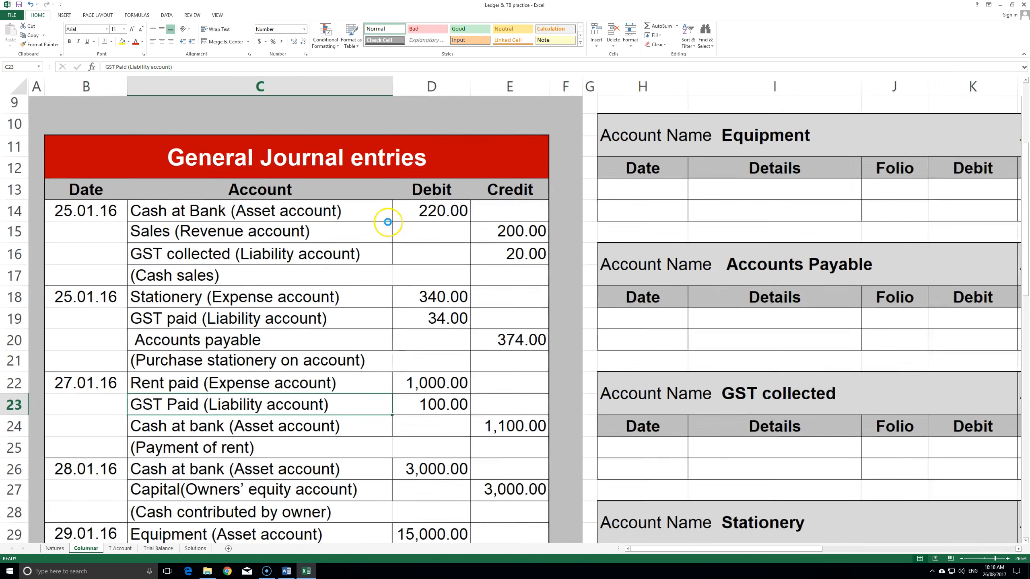
scroll(388, 221, "down", 3)
scroll(655, 237, "up", 3)
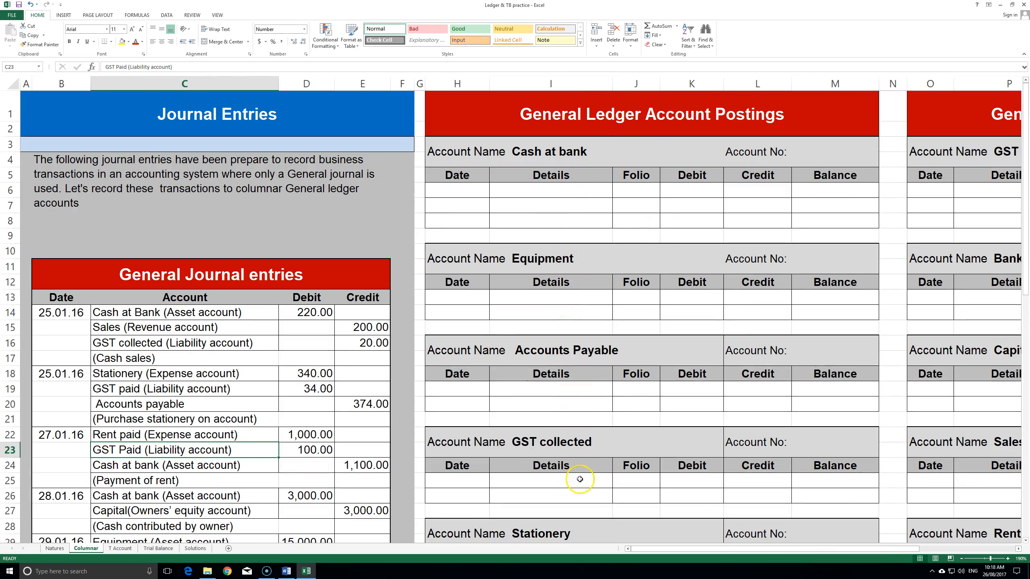
left_click(551, 151)
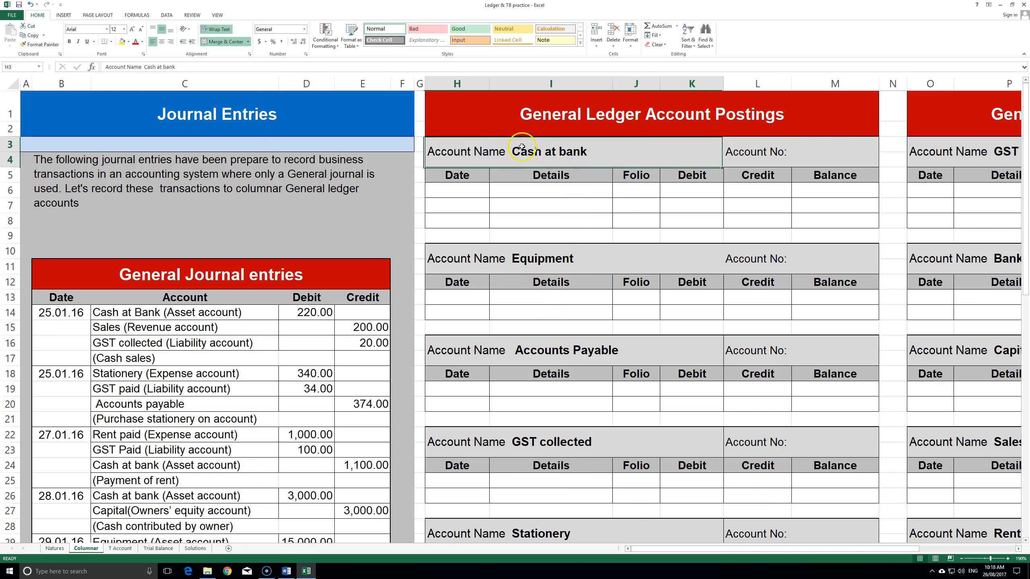
left_click(555, 258)
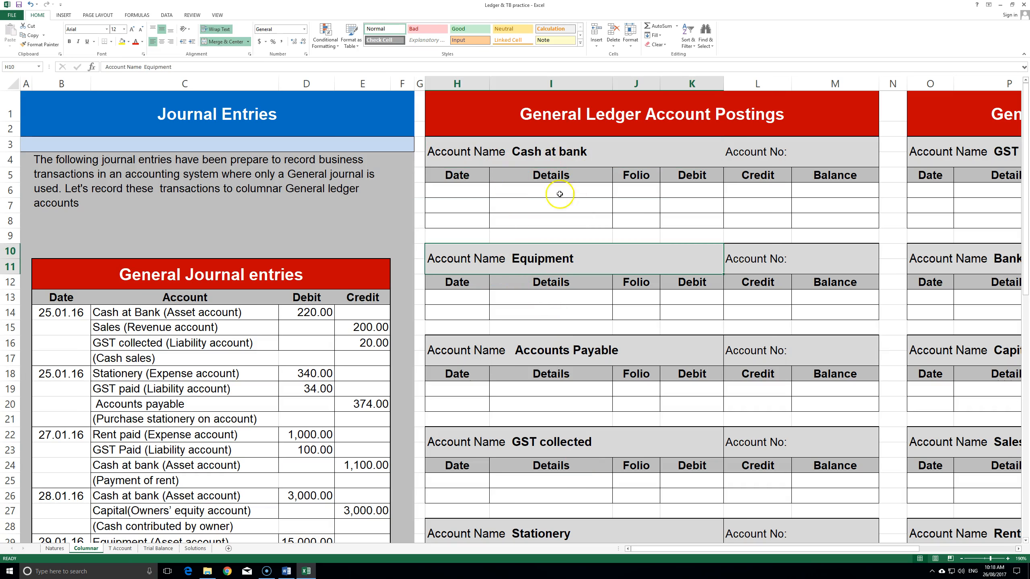
left_click(560, 349)
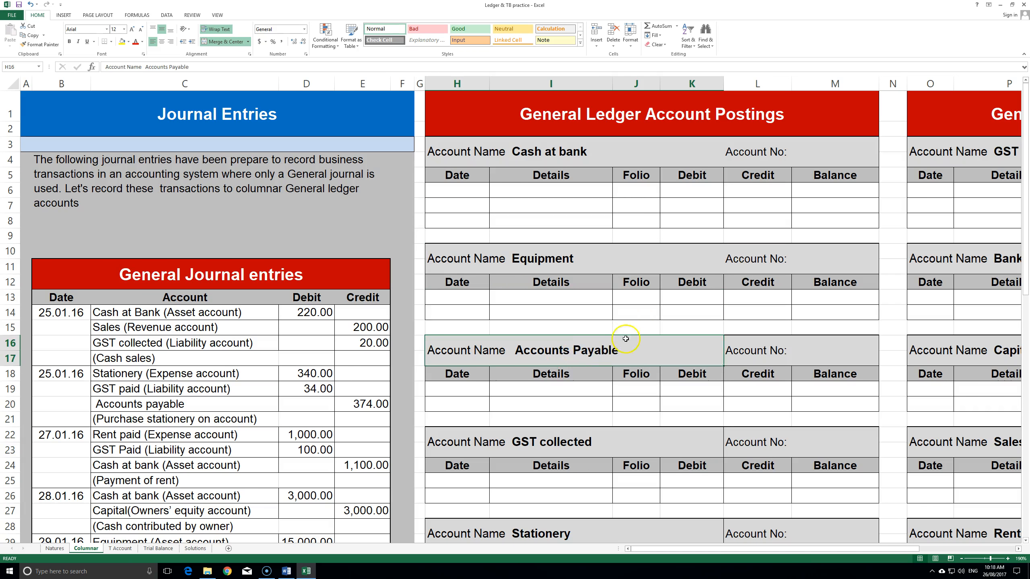
scroll(640, 318, "down", 1)
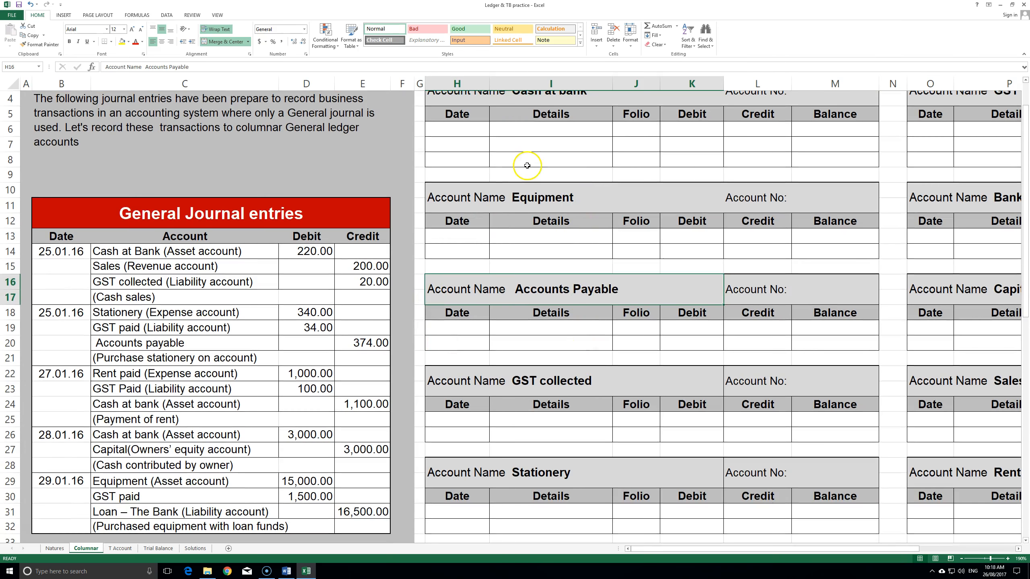
scroll(561, 265, "up", 1)
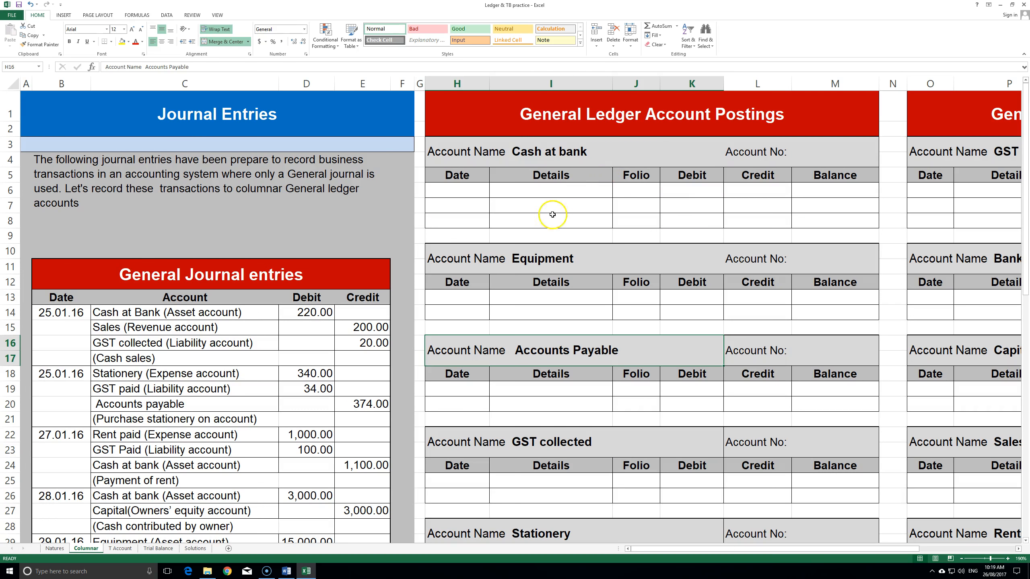
left_click(575, 153)
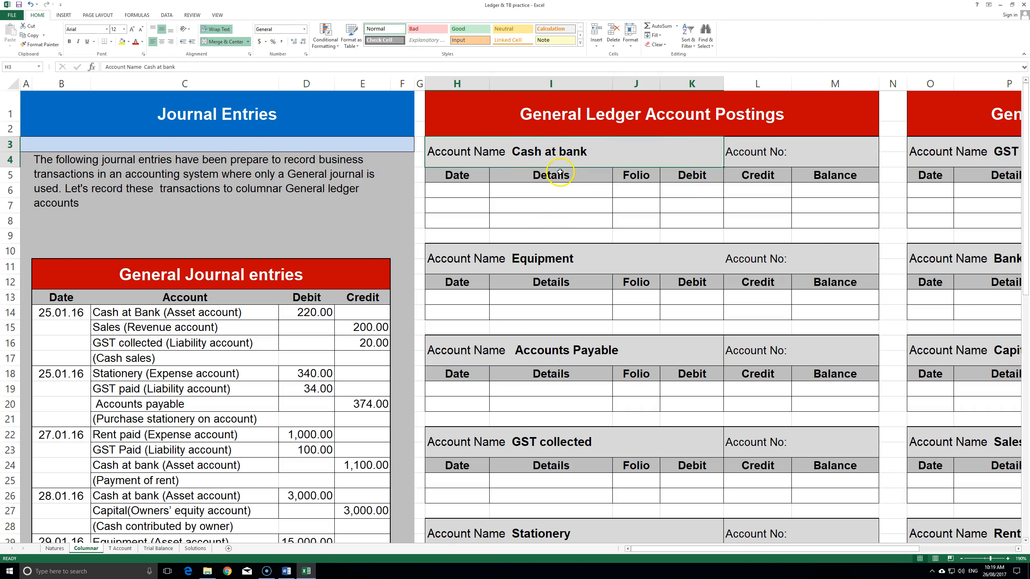
scroll(159, 247, "down", 1)
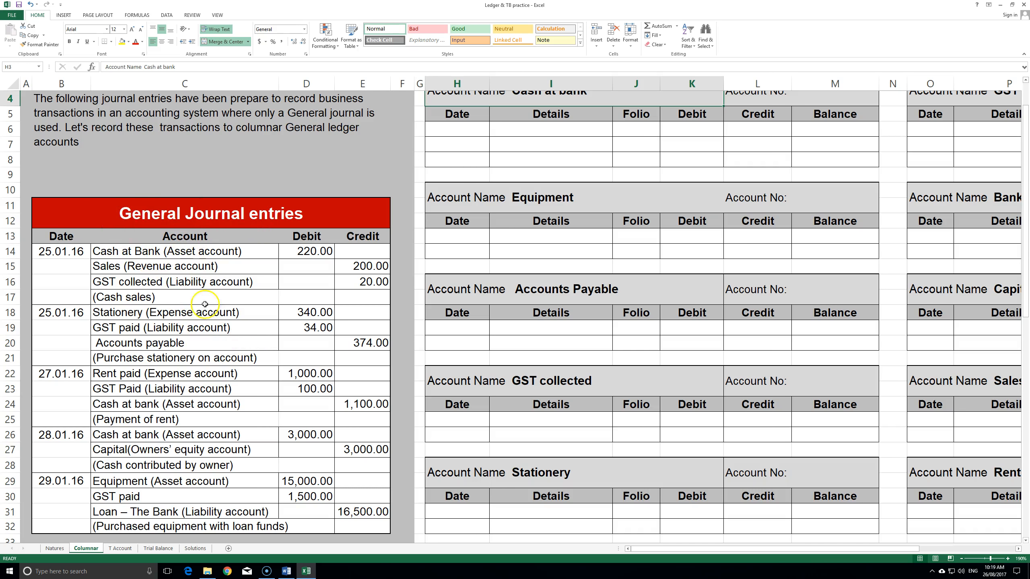
left_click(312, 250)
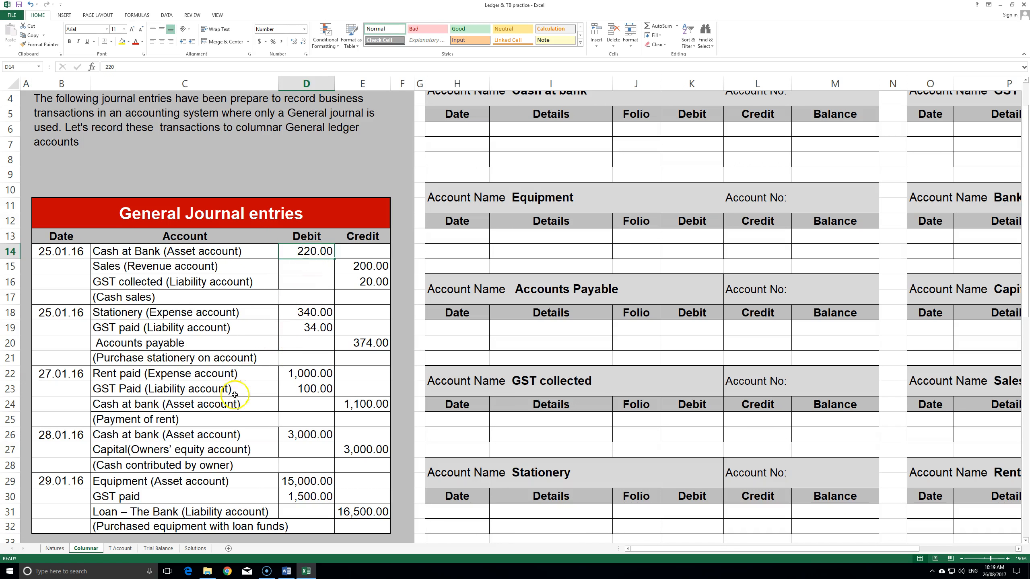
left_click(299, 436)
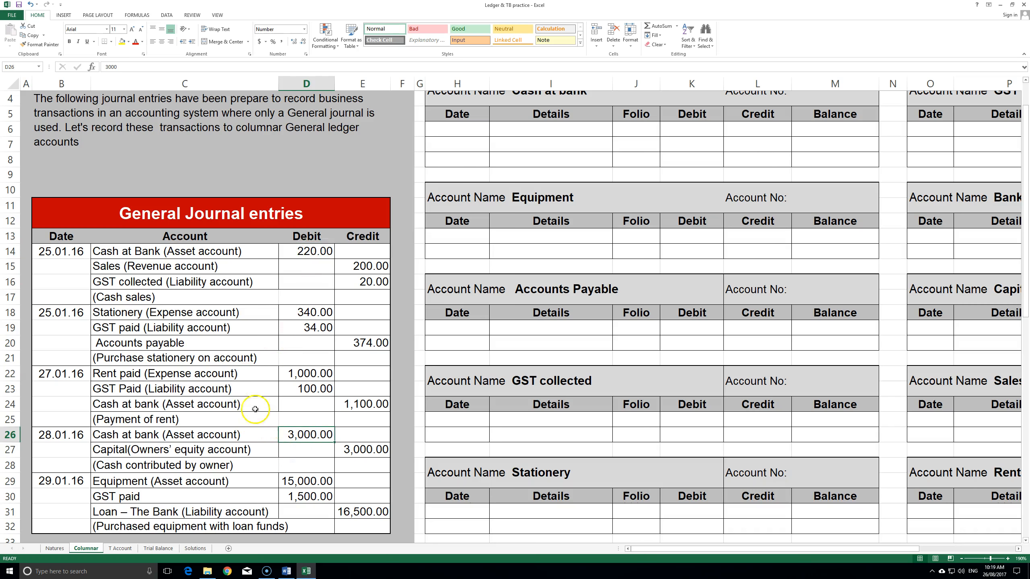
scroll(567, 219, "up", 1)
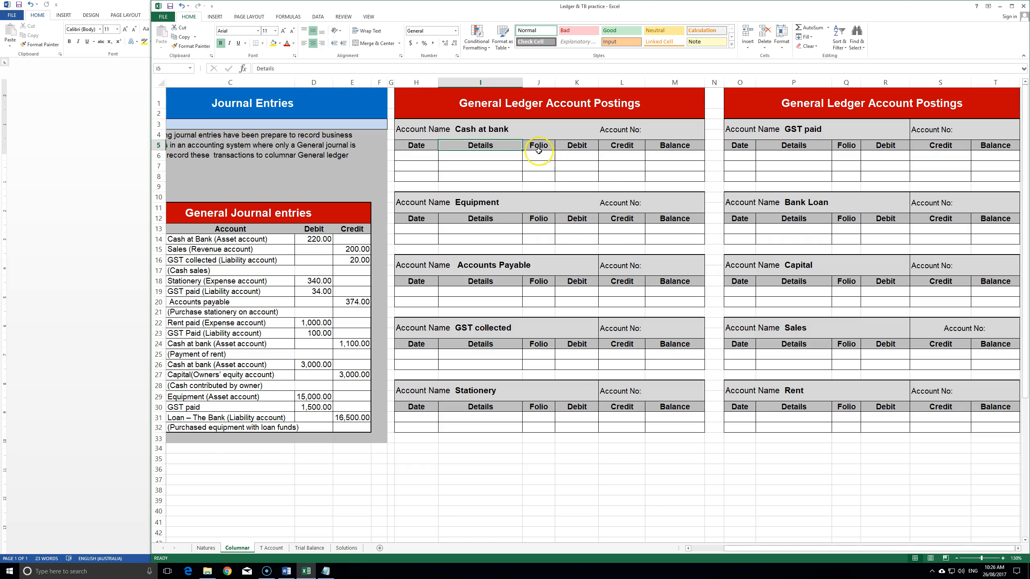
- Look over the ledger accounts from Cash at bank down to Stationery
left_click(466, 129)
left_click(420, 202)
left_click(466, 268)
left_click(468, 328)
left_click(476, 385)
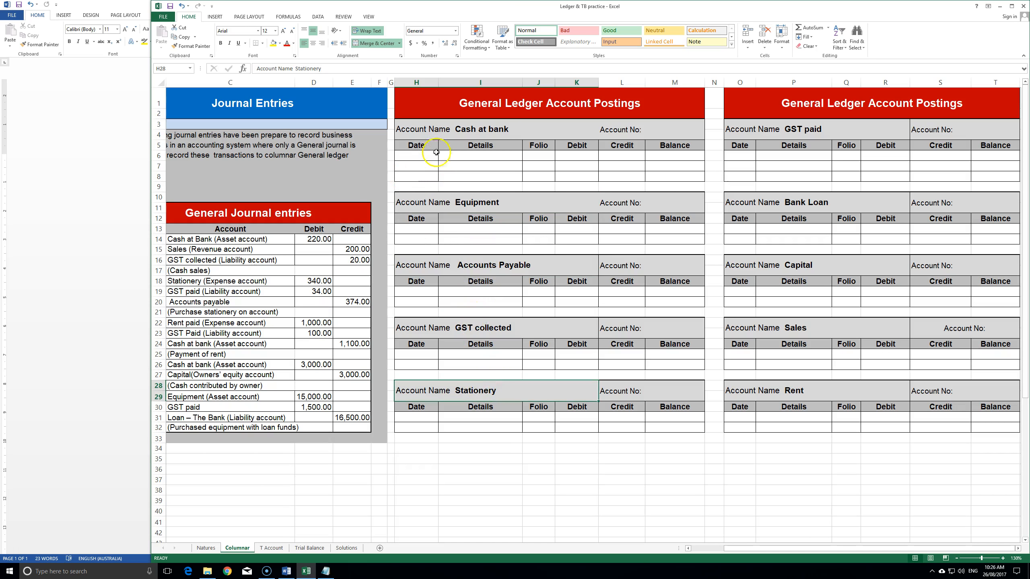
- Check the Cash at bank Balance cells, then move to the T Account sheet
left_click_drag(415, 156, 669, 156)
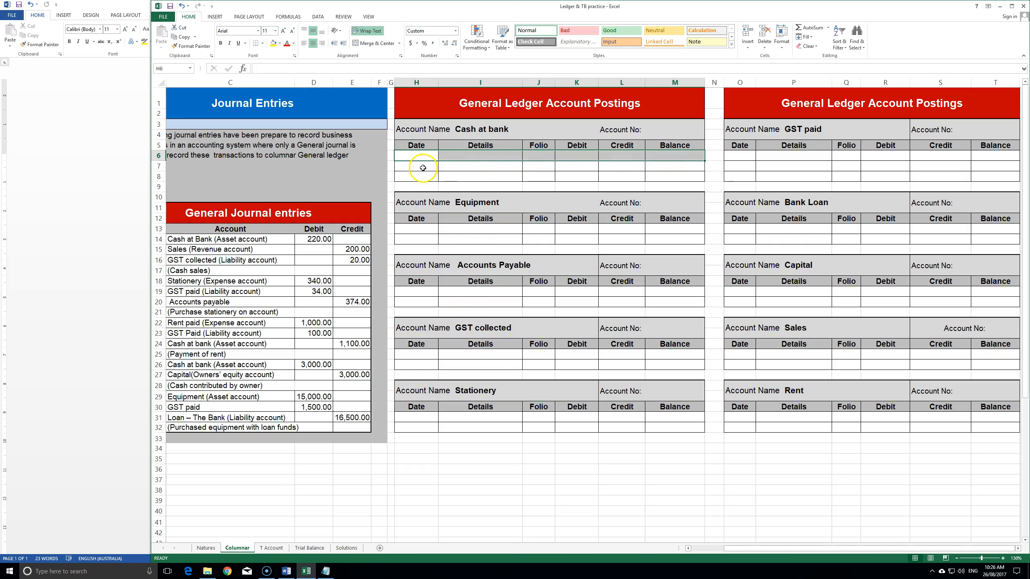
left_click(672, 157)
left_click(668, 165)
left_click(667, 178)
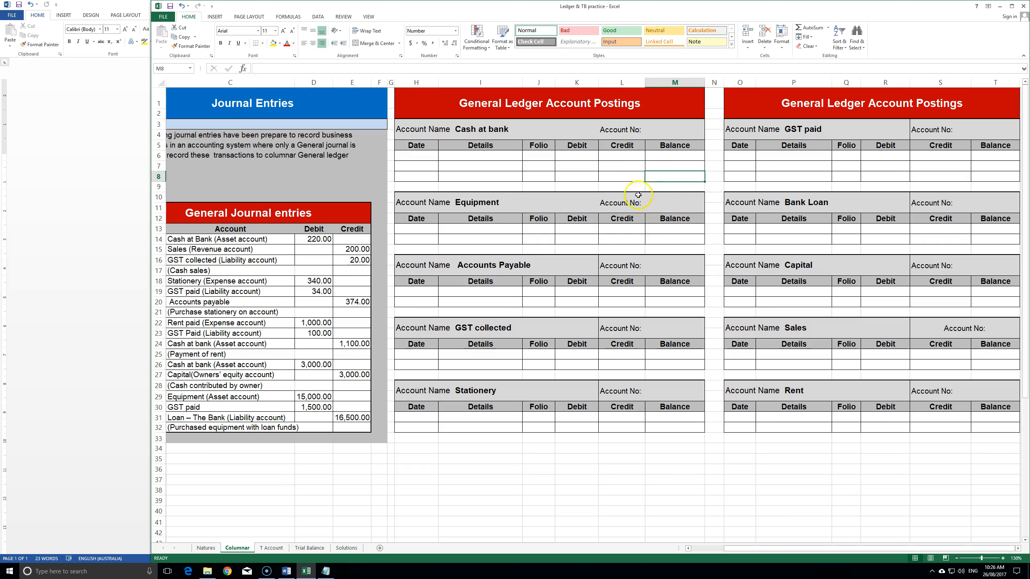
left_click(577, 133)
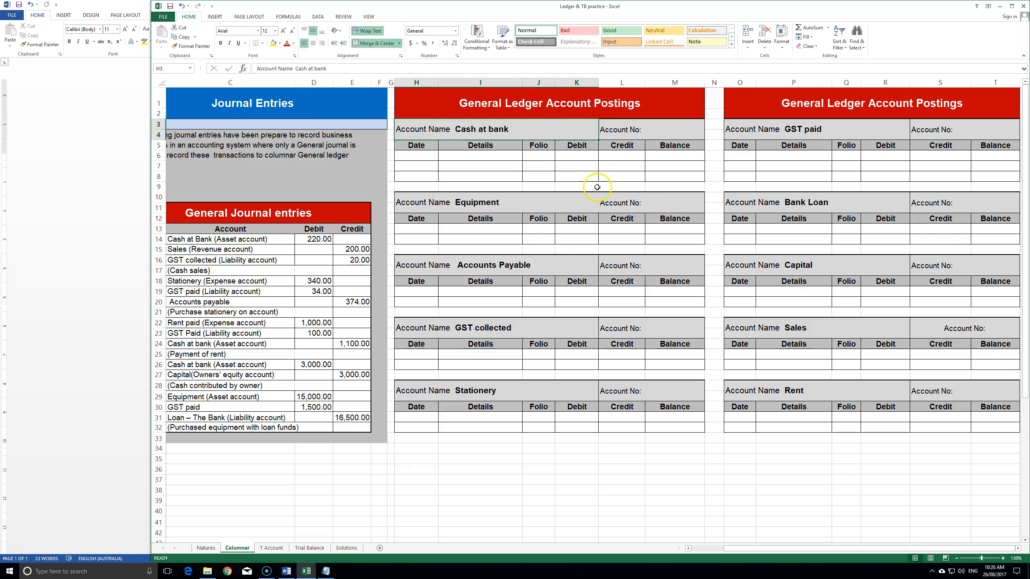
left_click(669, 155)
left_click(665, 165)
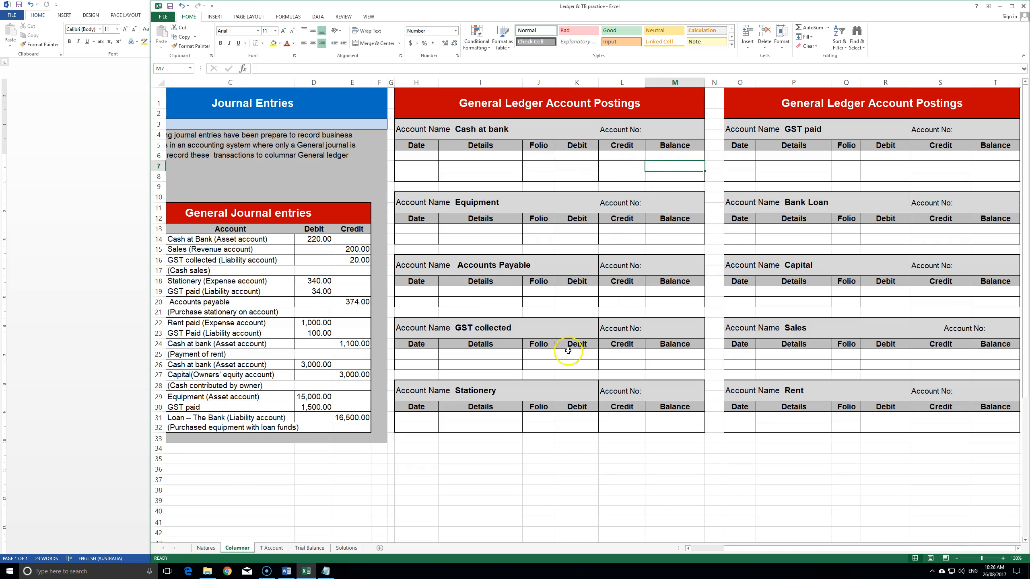
left_click(271, 548)
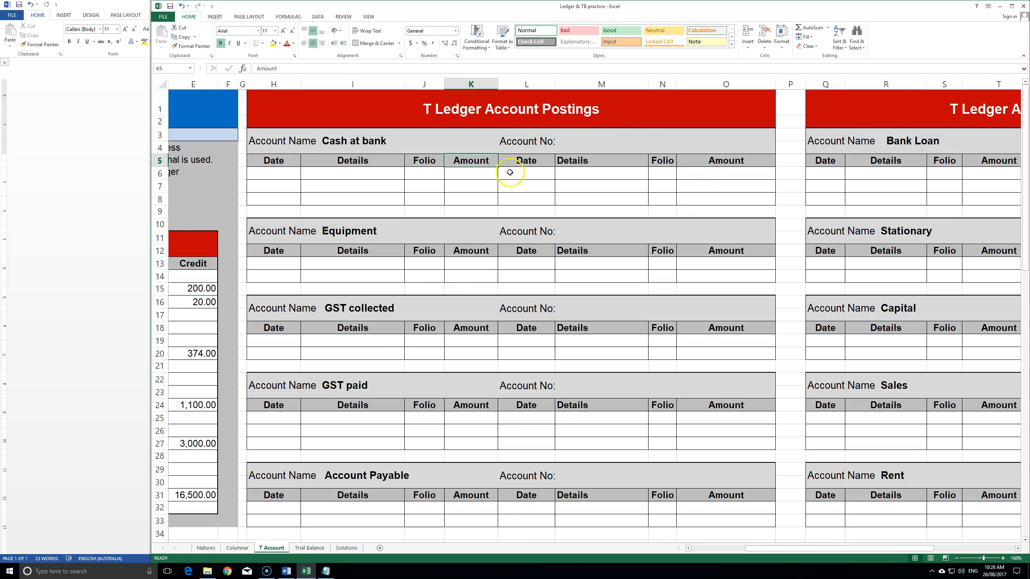
- Look over the T account headings from Cash at bank to Account Payable
left_click(329, 138)
left_click(345, 238)
left_click(364, 311)
left_click(346, 385)
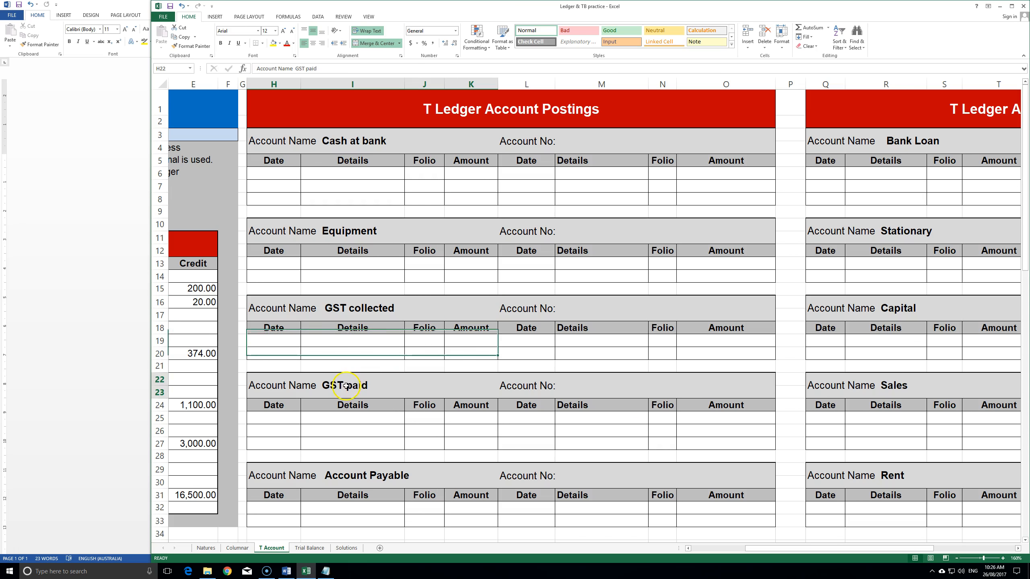
left_click(344, 474)
- Give the debit side H5:K8 and credit side L5:O8 of Cash at bank thick box borders
left_click_drag(278, 160, 473, 199)
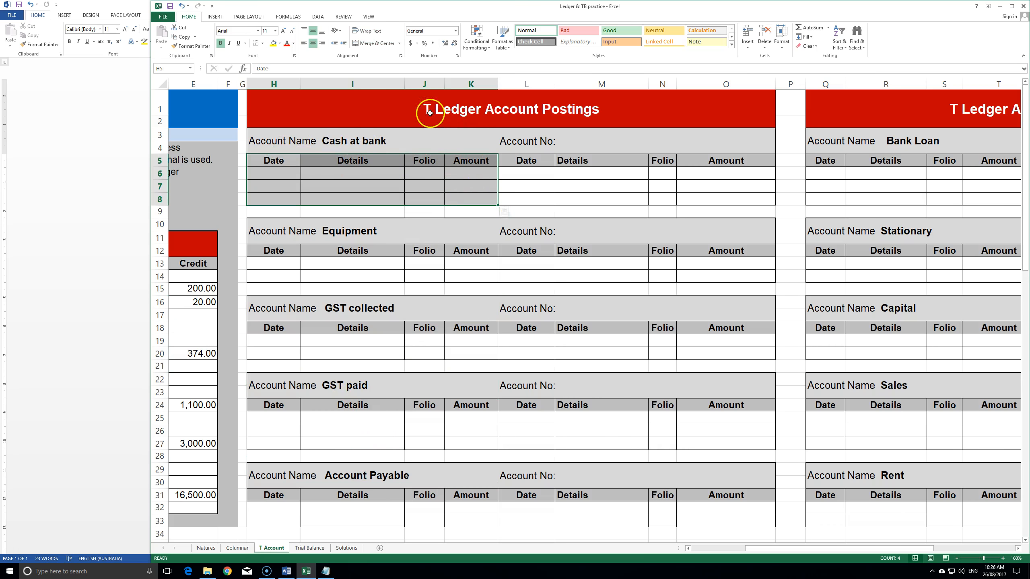
left_click(262, 43)
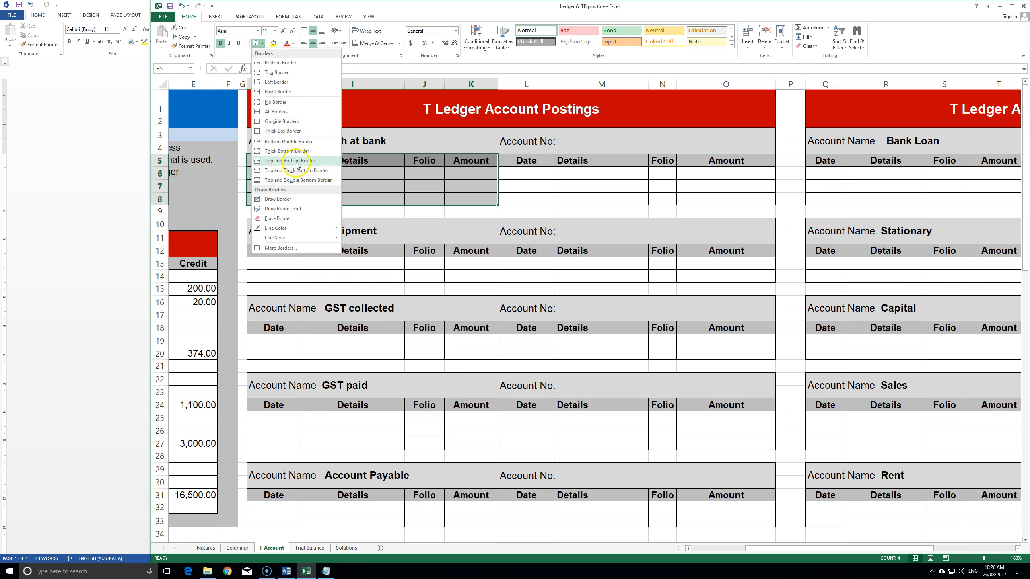
left_click(283, 131)
left_click(525, 173)
left_click_drag(522, 159, 719, 198)
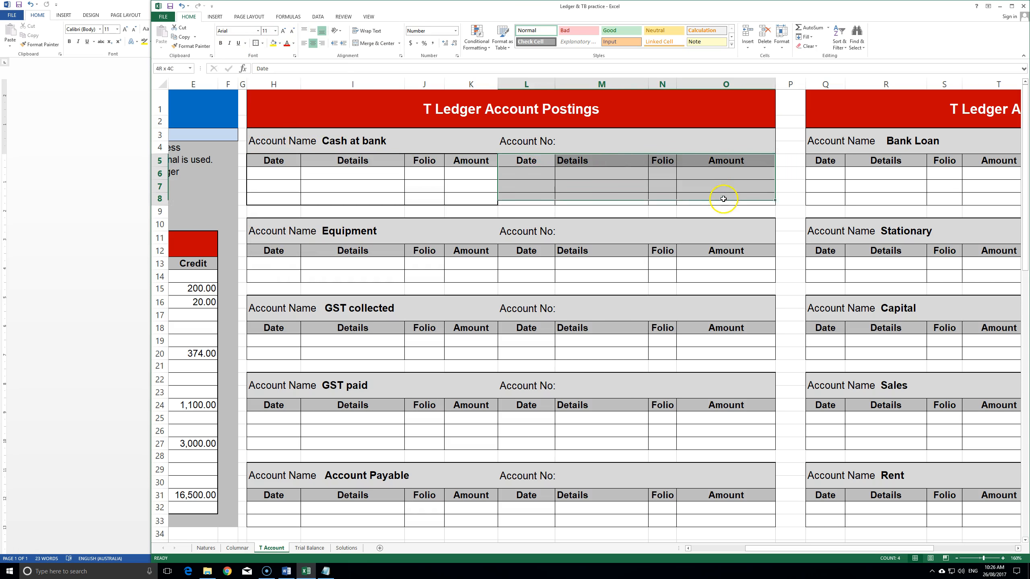
left_click(256, 43)
left_click(471, 265)
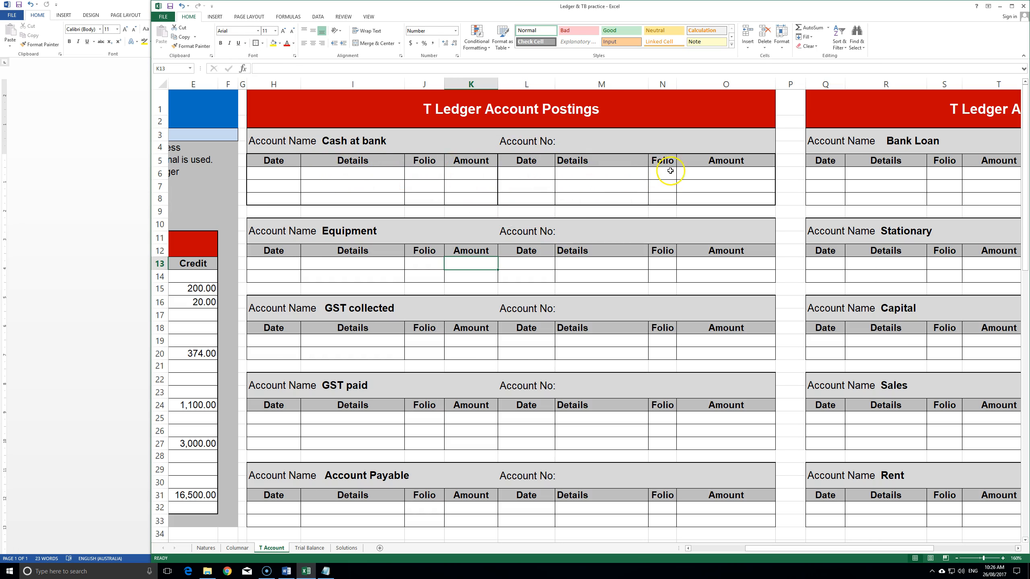
- Review both bordered sides, then return to the Columnar sheet
left_click_drag(264, 161, 461, 199)
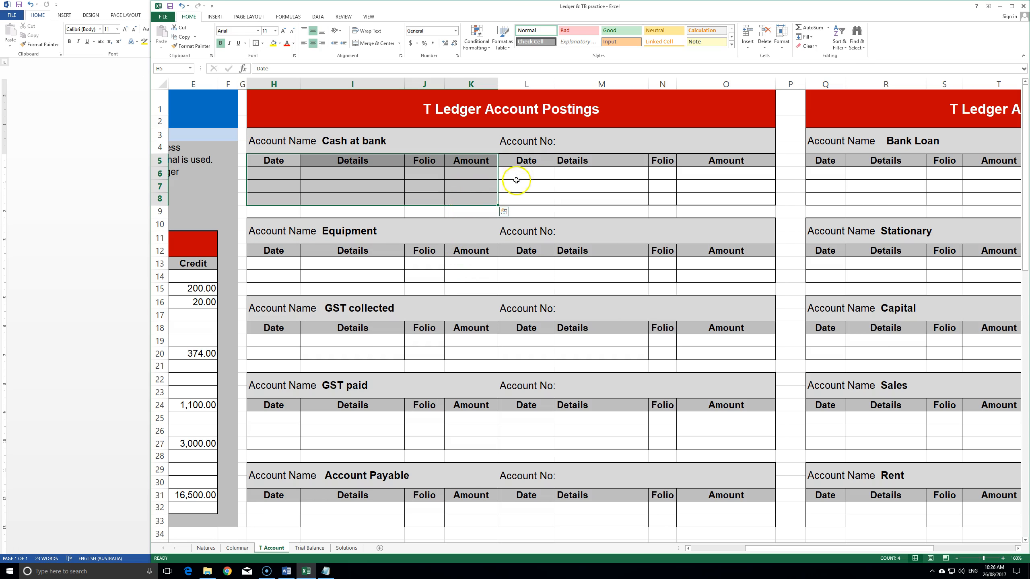
left_click_drag(524, 160, 726, 198)
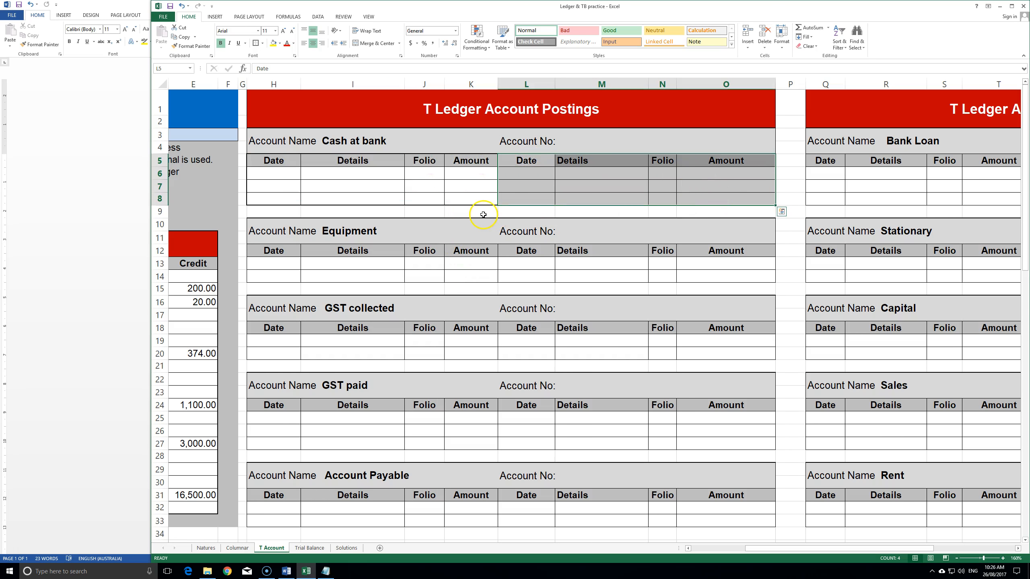
left_click(583, 217)
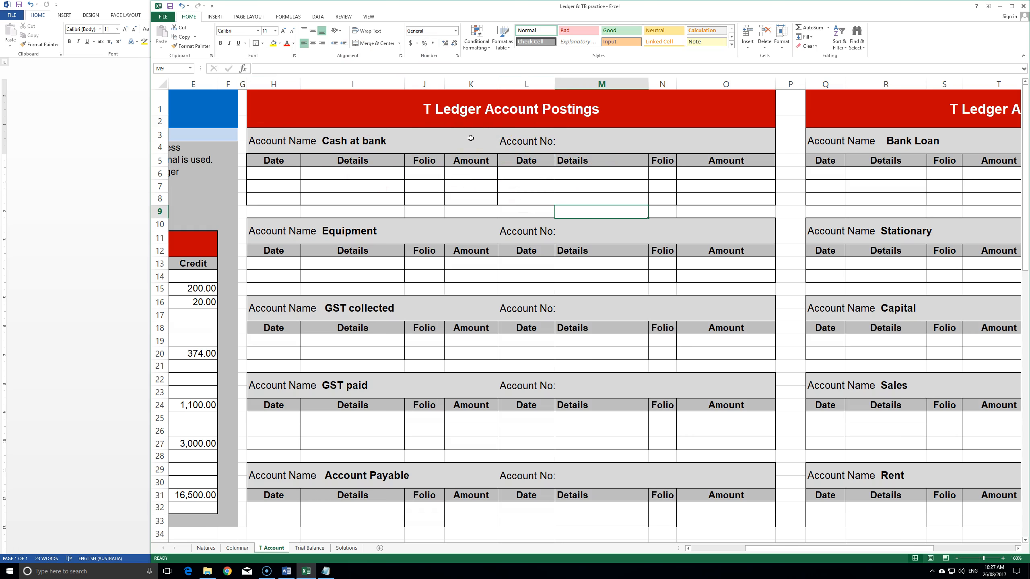
left_click(434, 236)
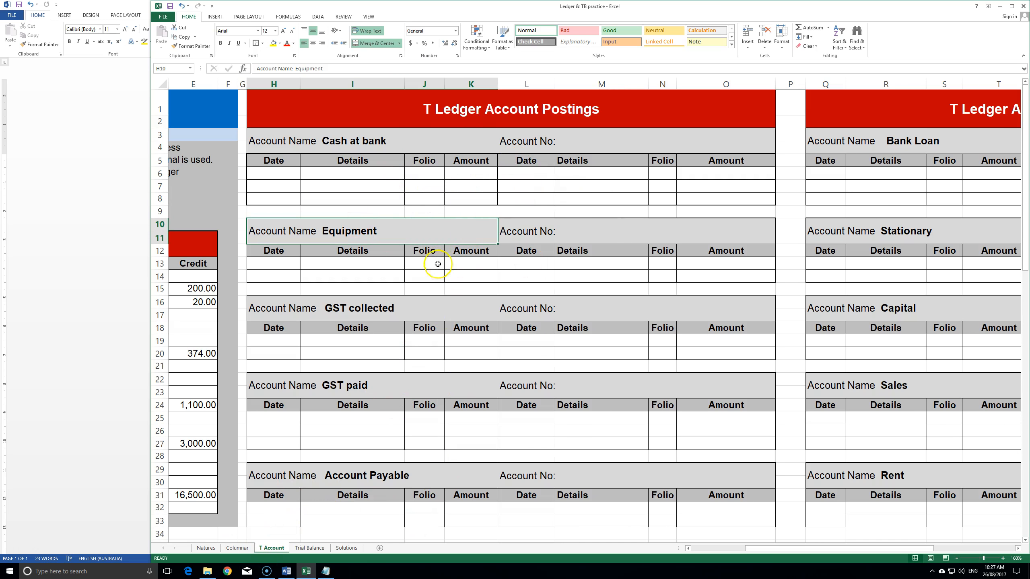
left_click(238, 548)
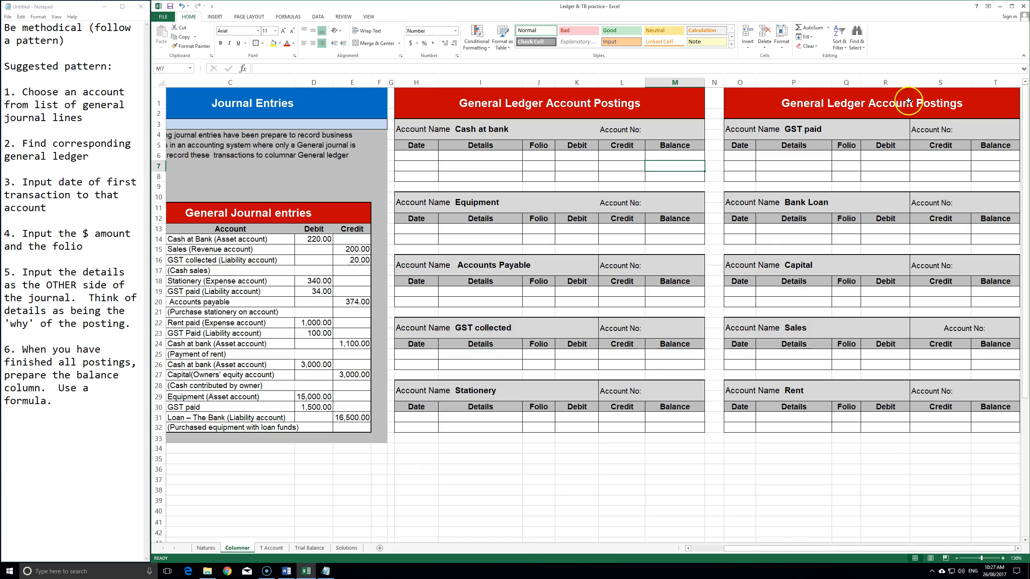
left_click(76, 46)
left_click(68, 35)
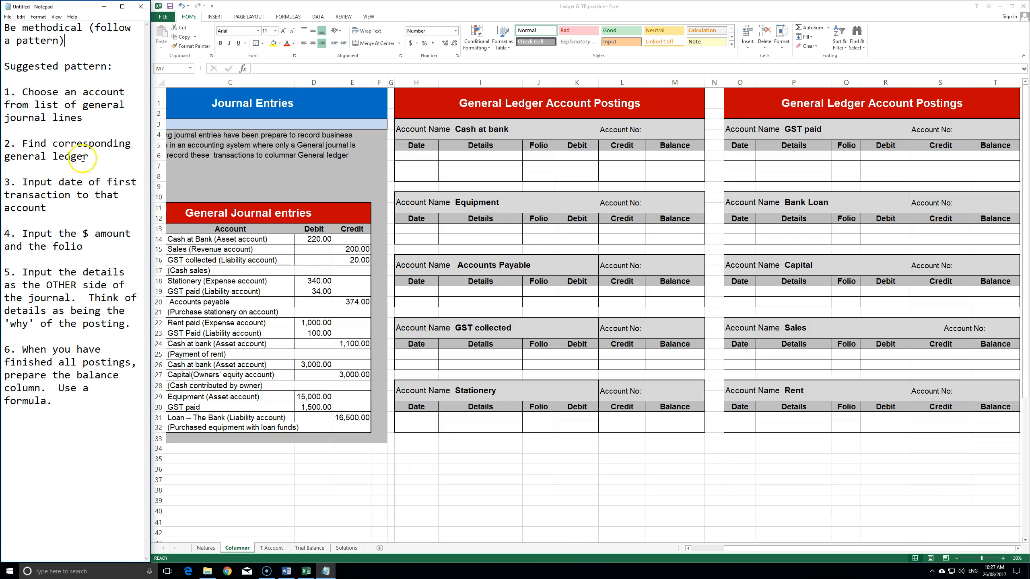
left_click(90, 116)
left_click_drag(183, 240, 381, 442)
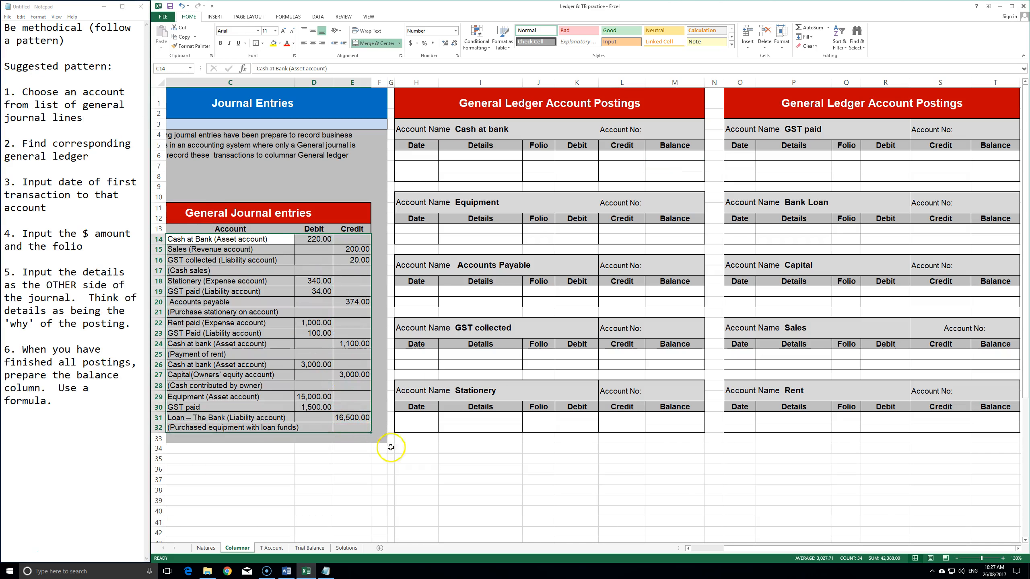
left_click(405, 447)
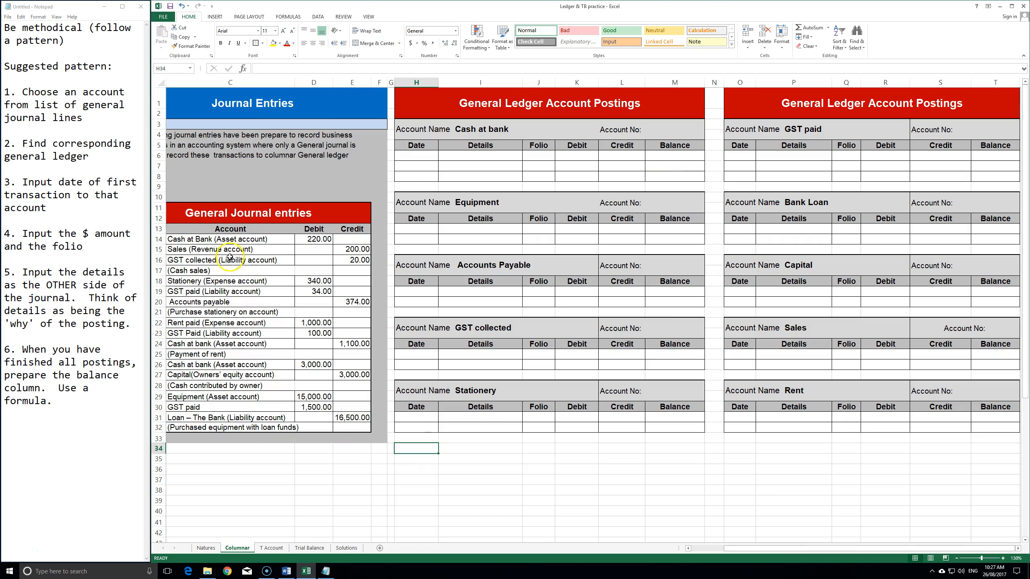
left_click(213, 239)
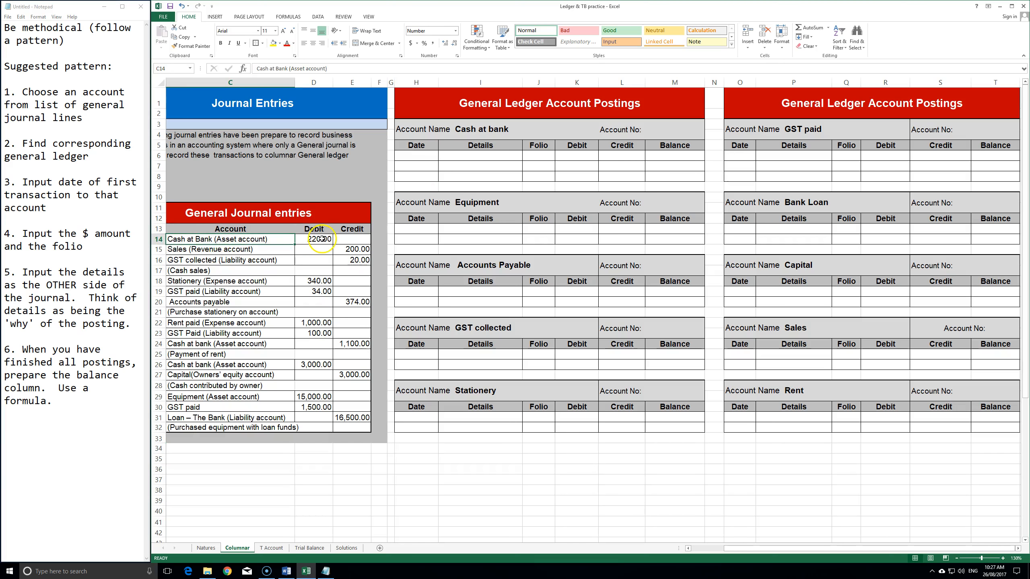
left_click_drag(414, 129, 669, 177)
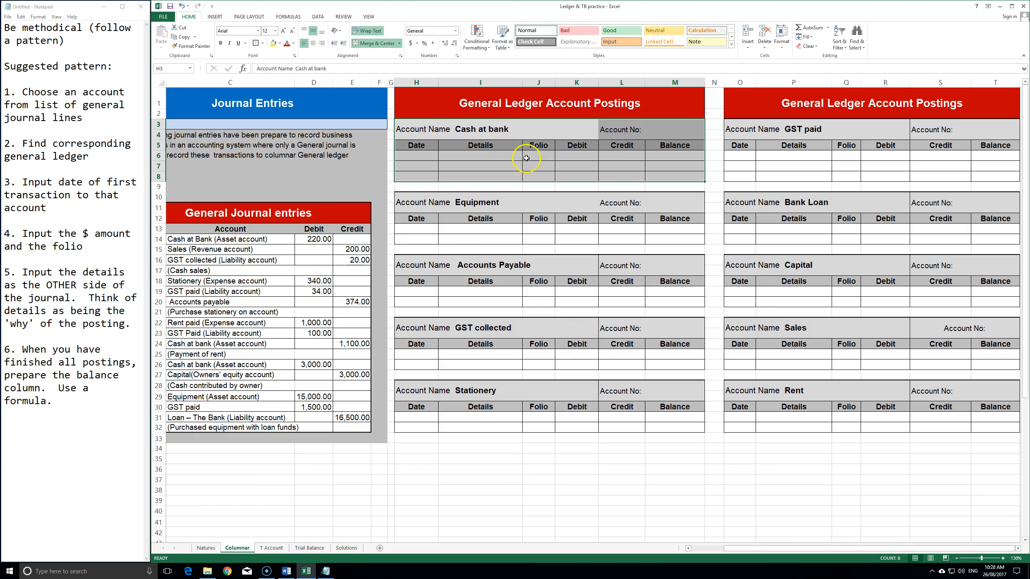
left_click(457, 157)
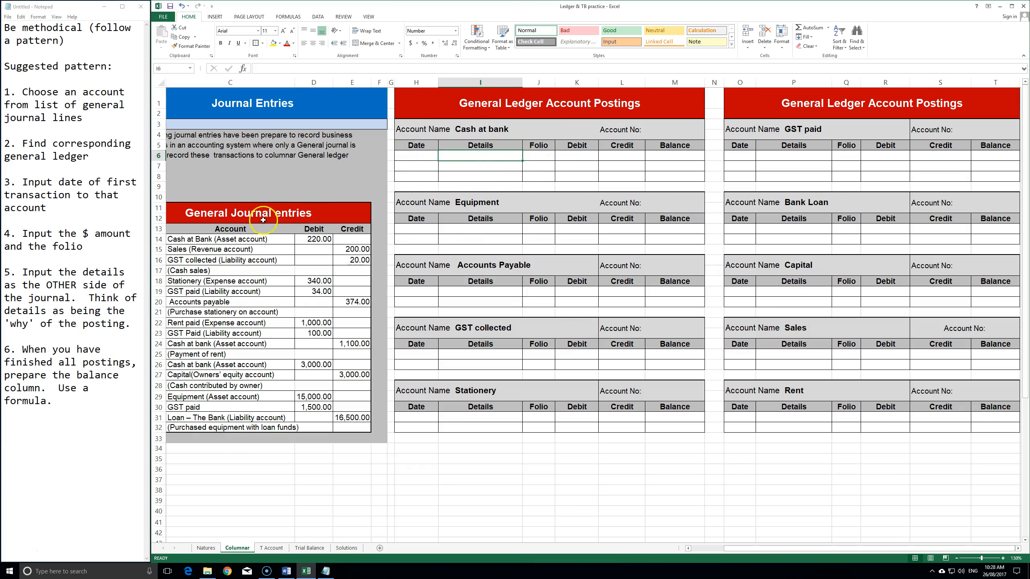
left_click(688, 549)
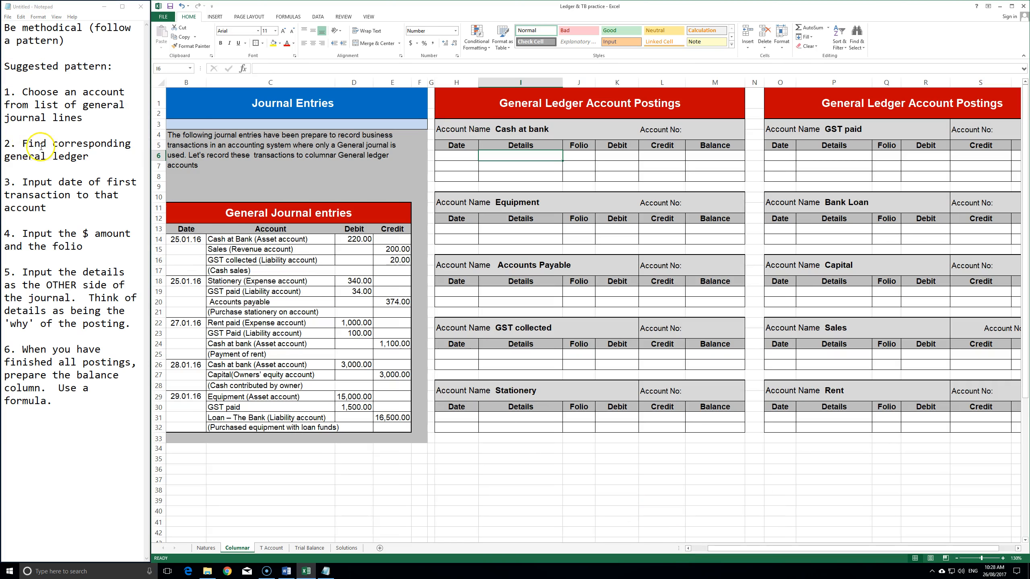
- Link the first Cash at bank Date cell to the journal date 25.01.16
left_click_drag(466, 130, 691, 180)
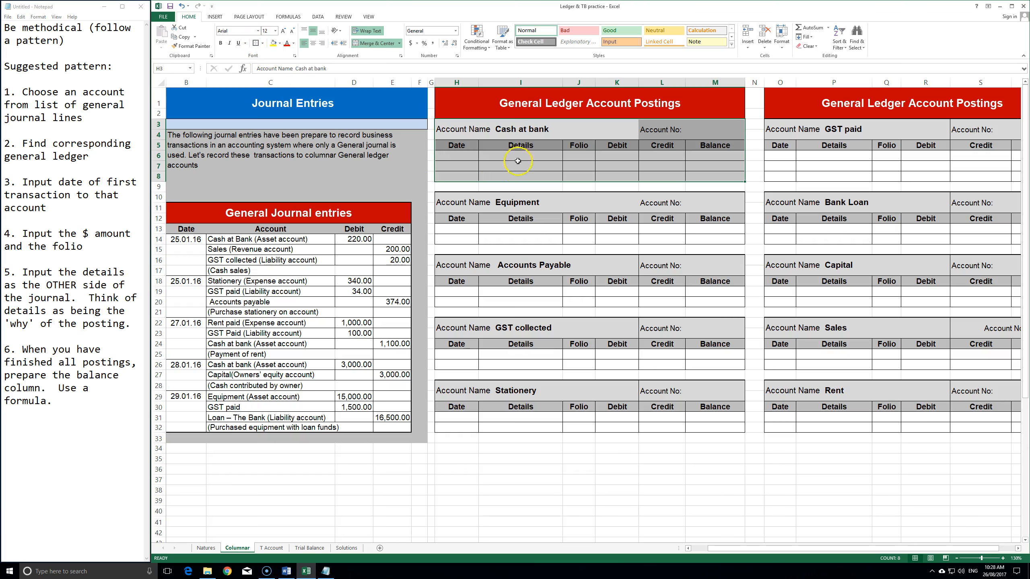
left_click(514, 201)
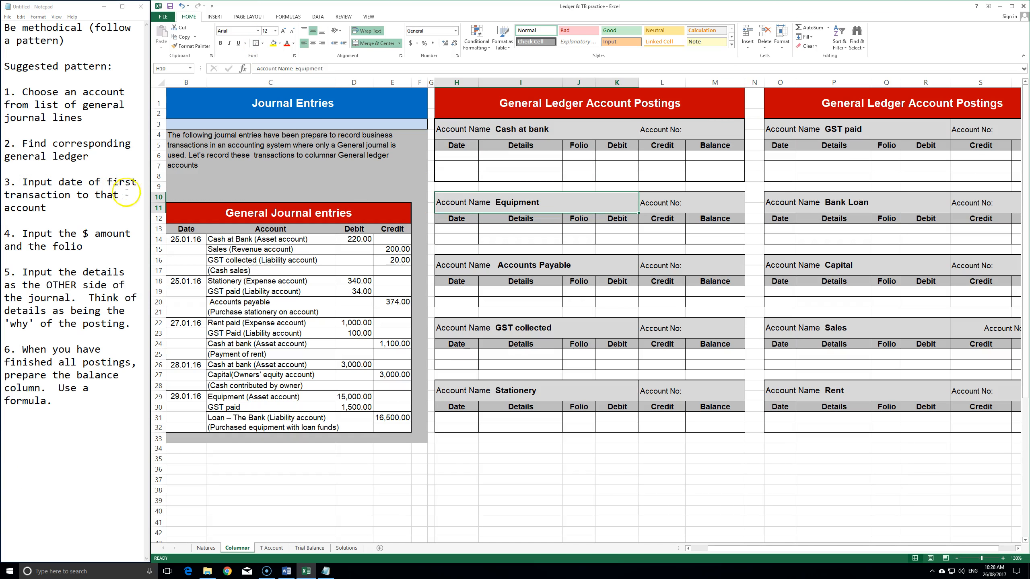
left_click(450, 157)
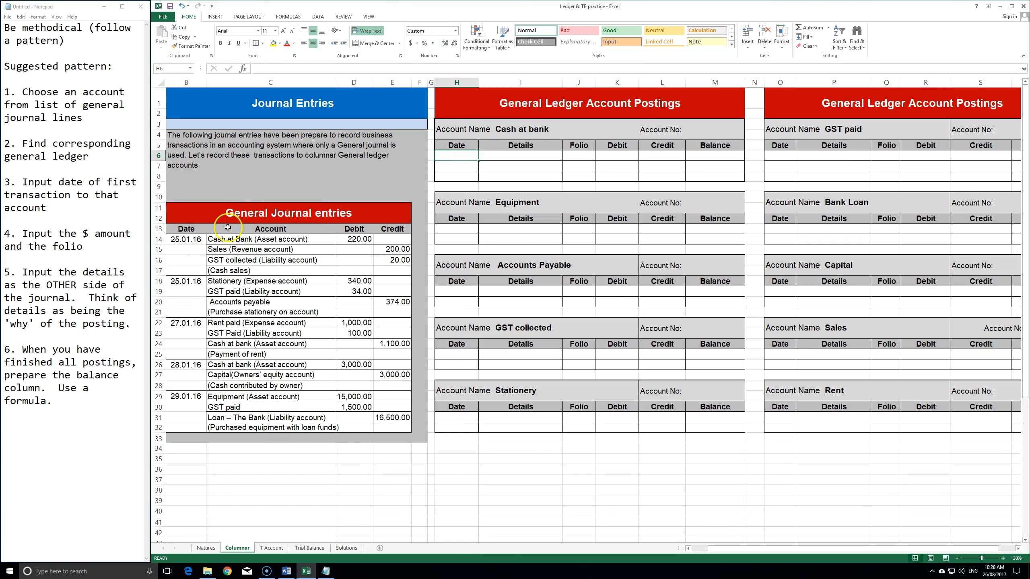
type("=")
left_click(191, 240)
key("Return")
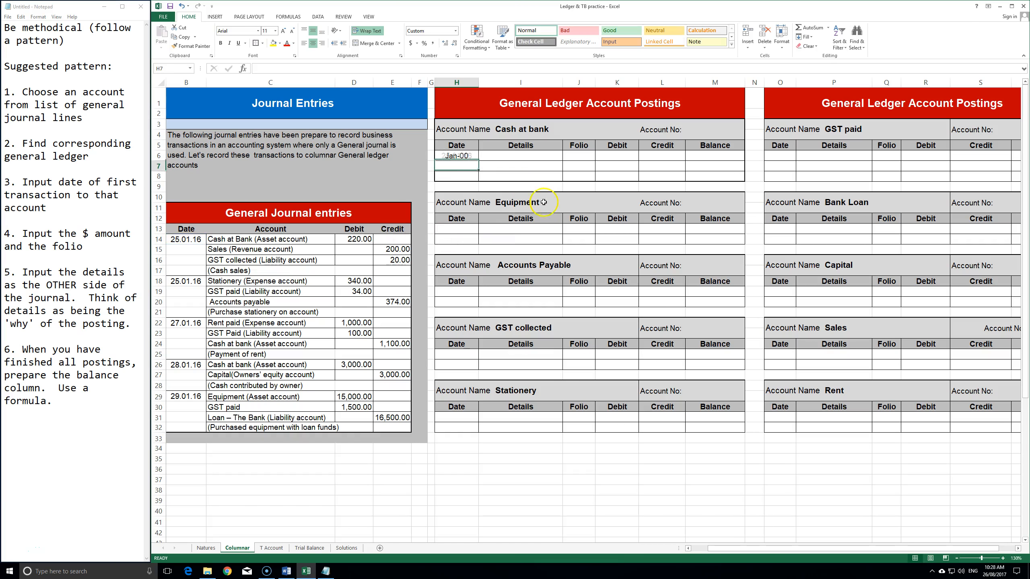
left_click(461, 156)
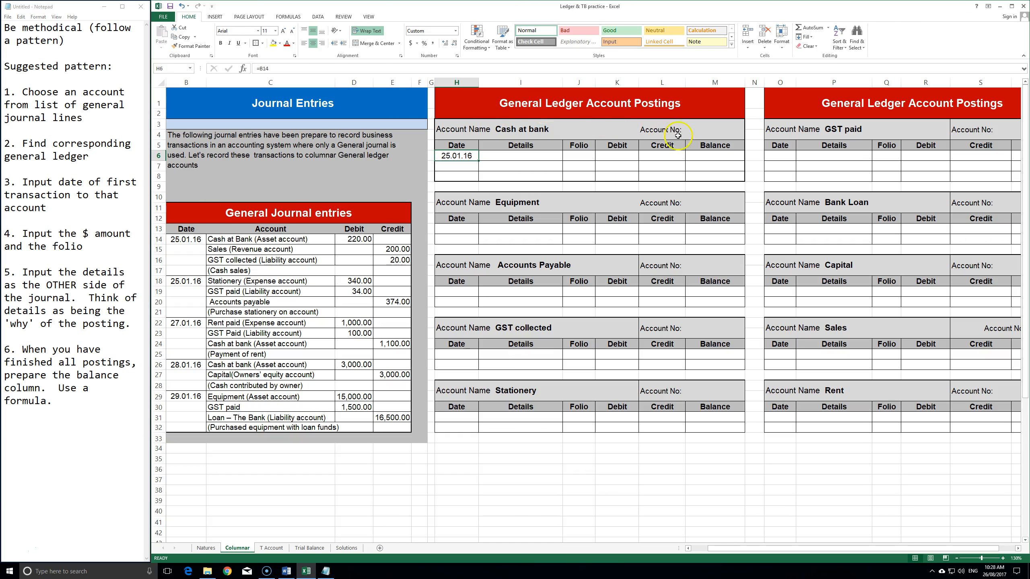
- Enter the 220 debit from the journal's Cash at Bank line into the ledger
left_click_drag(181, 238, 356, 240)
left_click(356, 240)
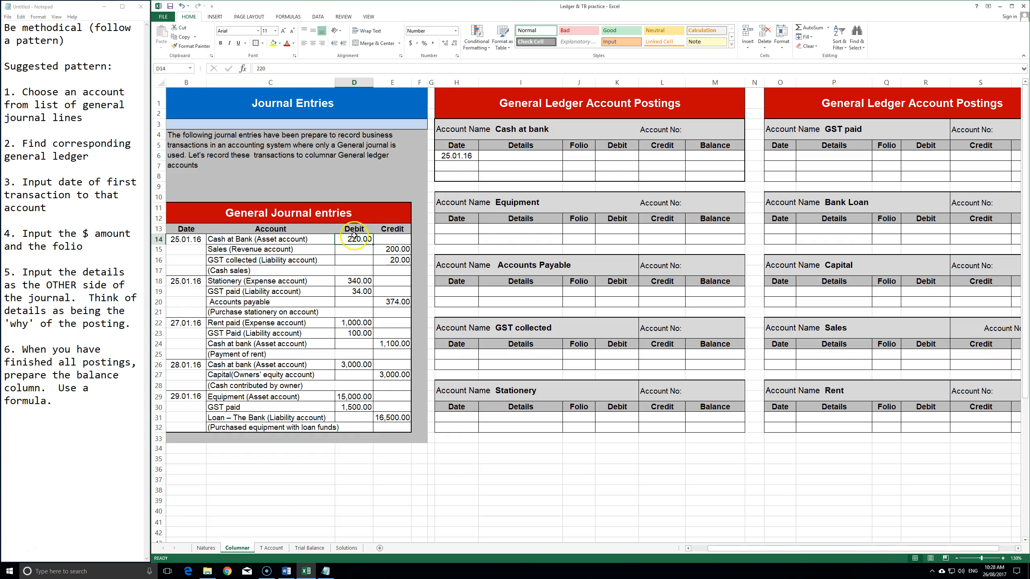
left_click(612, 154)
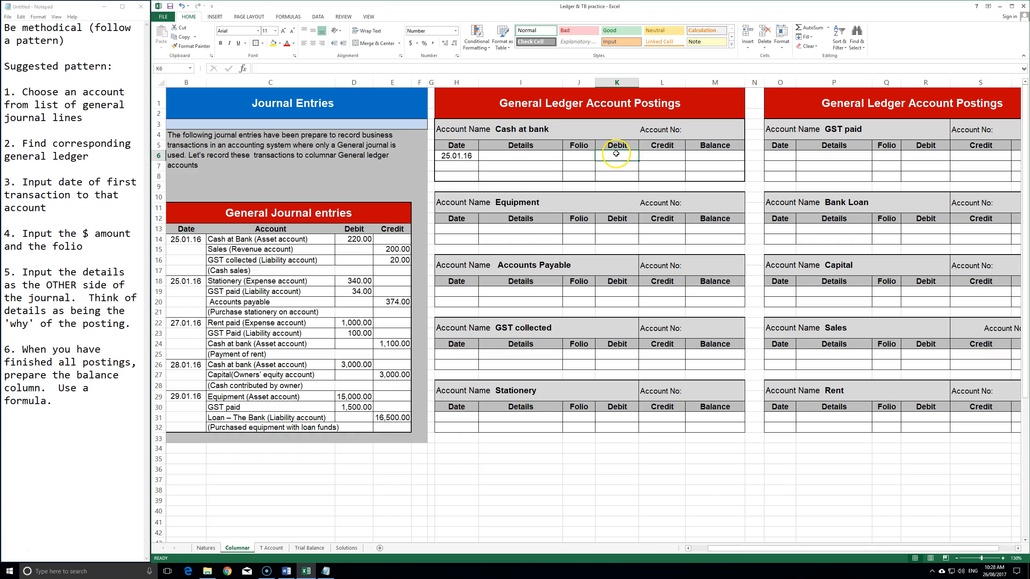
type("220")
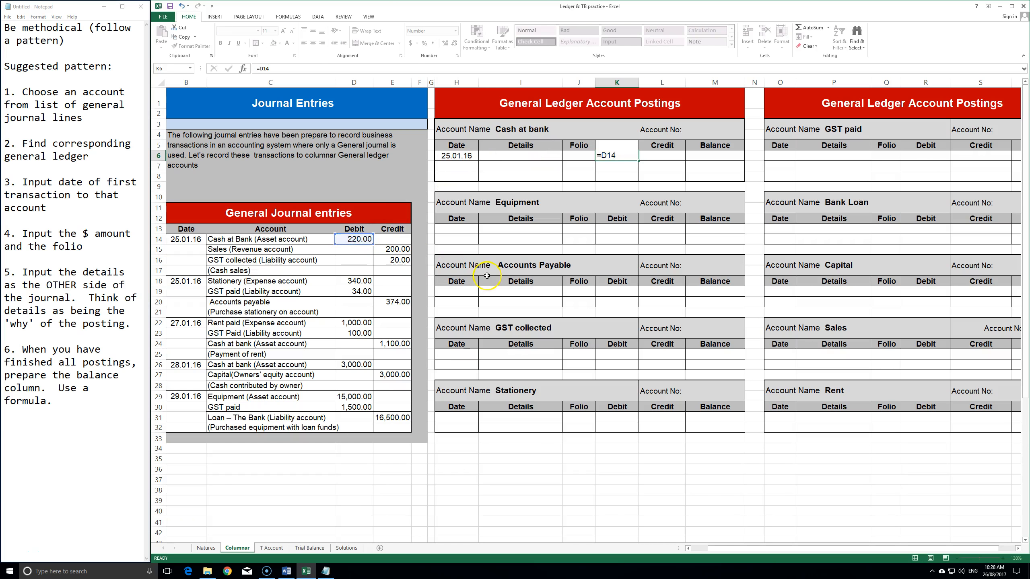
key("Return")
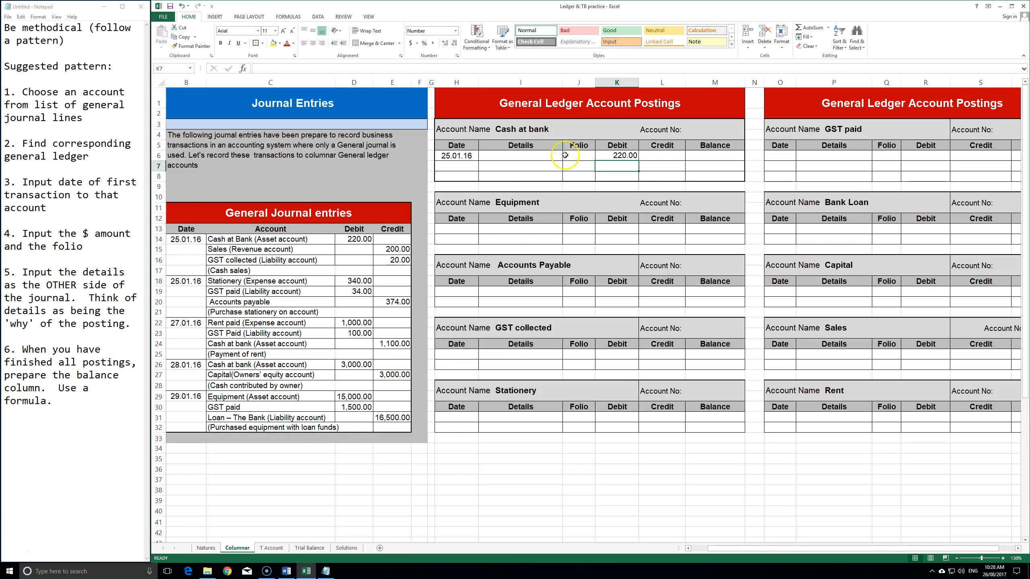
left_click(579, 157)
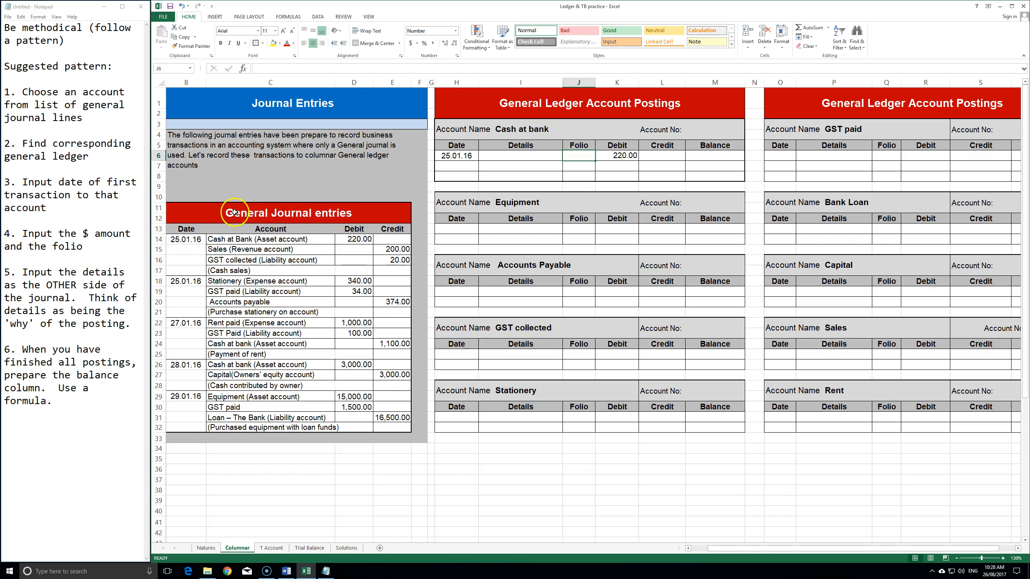
- Enter folio GJ in J6 for the Cash at bank posting, correcting the mistyped entry
type("DJ")
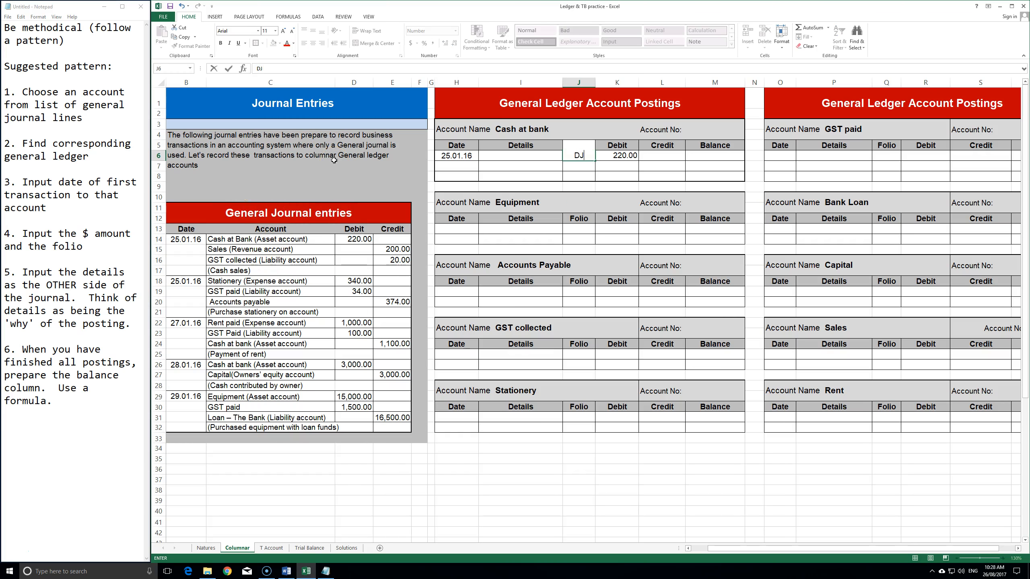
key("Return")
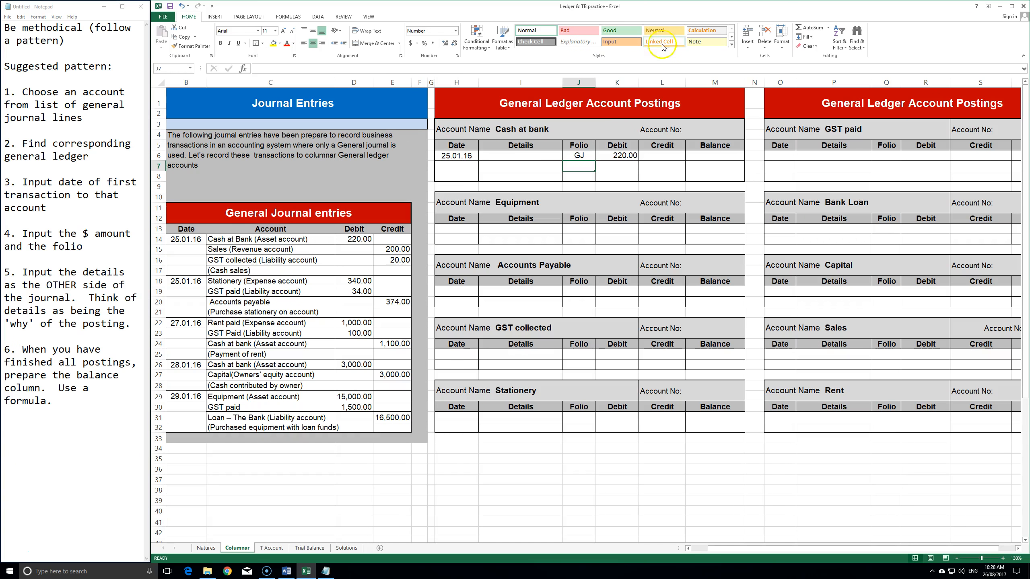
left_click(594, 154)
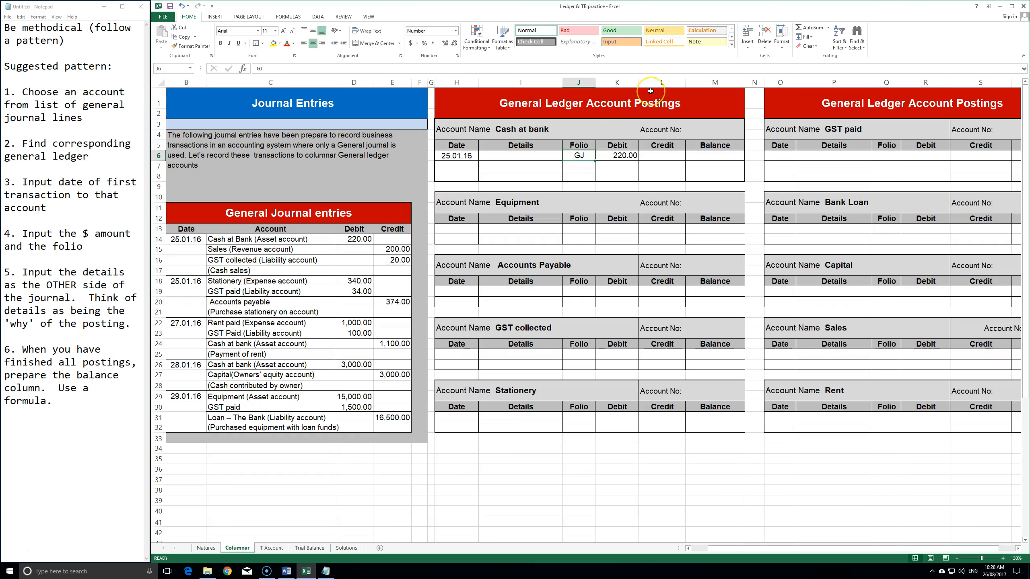
type("CR")
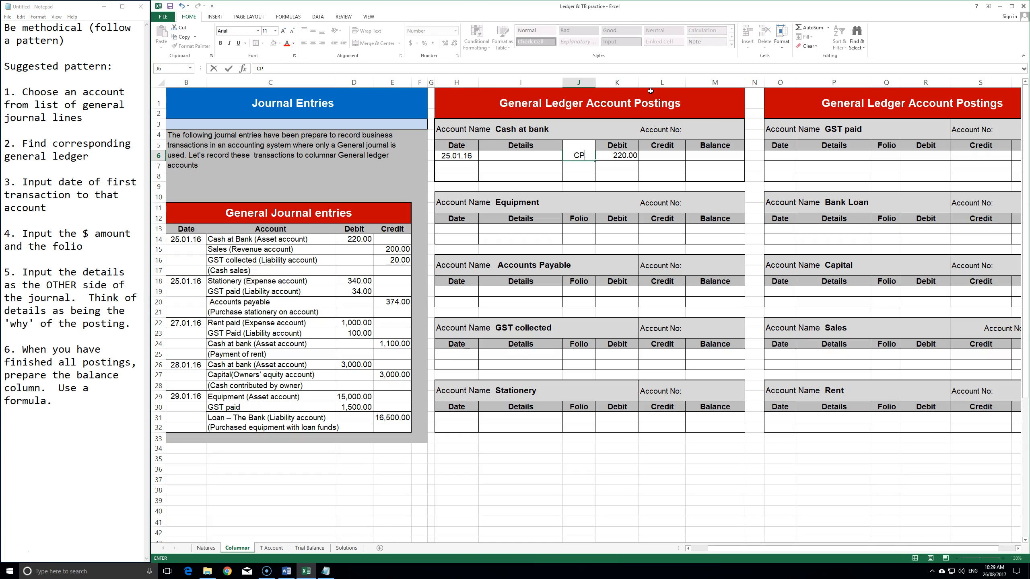
type("GJ")
key("Return")
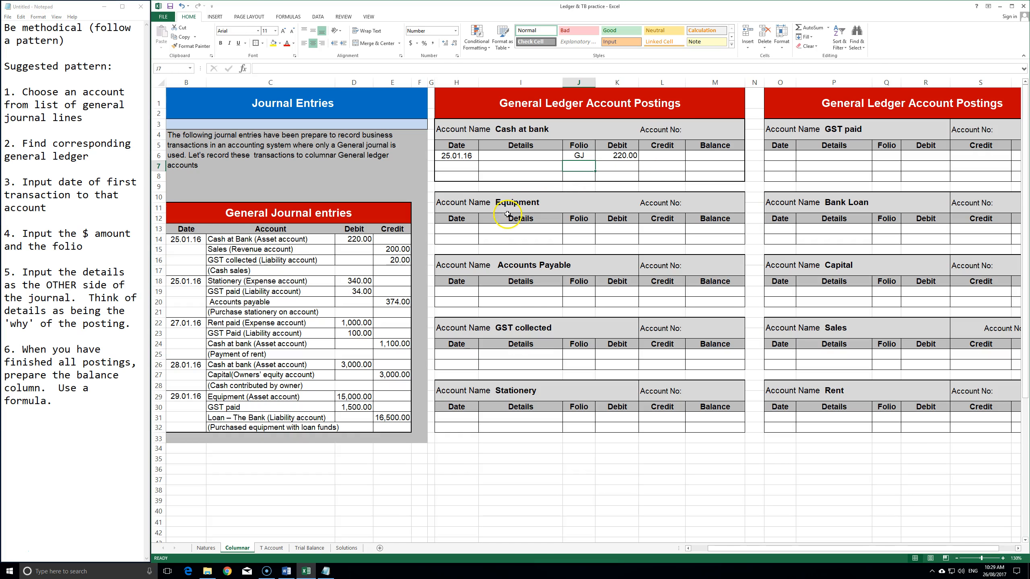
left_click(583, 158)
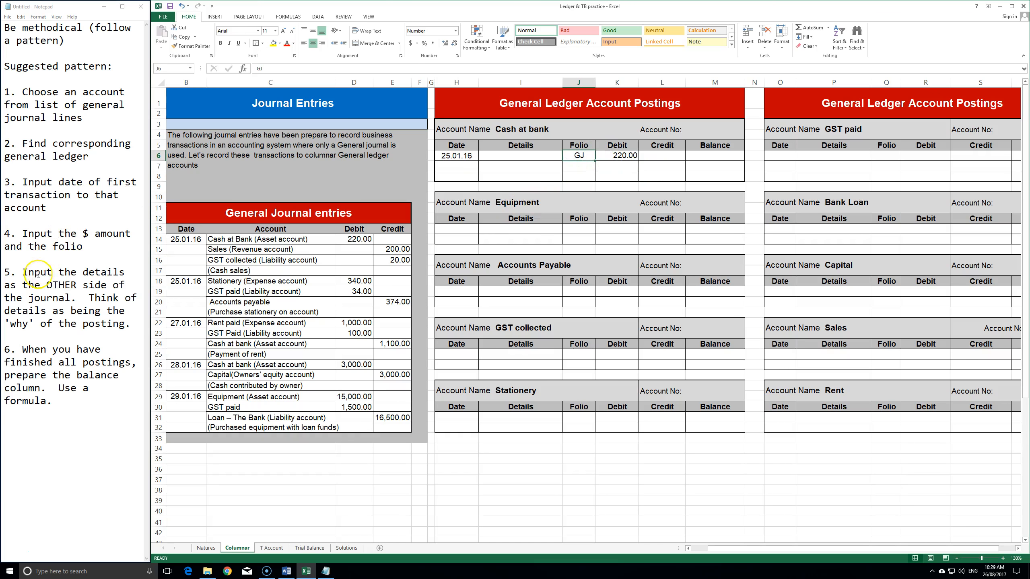
left_click(514, 156)
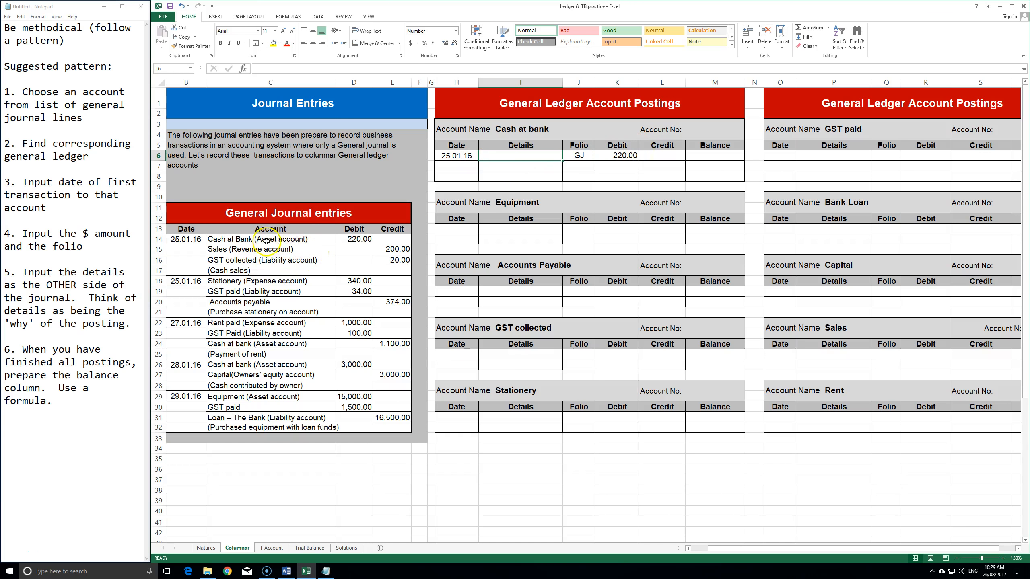
left_click(241, 239)
- Fill the journal's Cash at Bank line B14:E14 yellow
left_click_drag(391, 240, 187, 239)
left_click(273, 43)
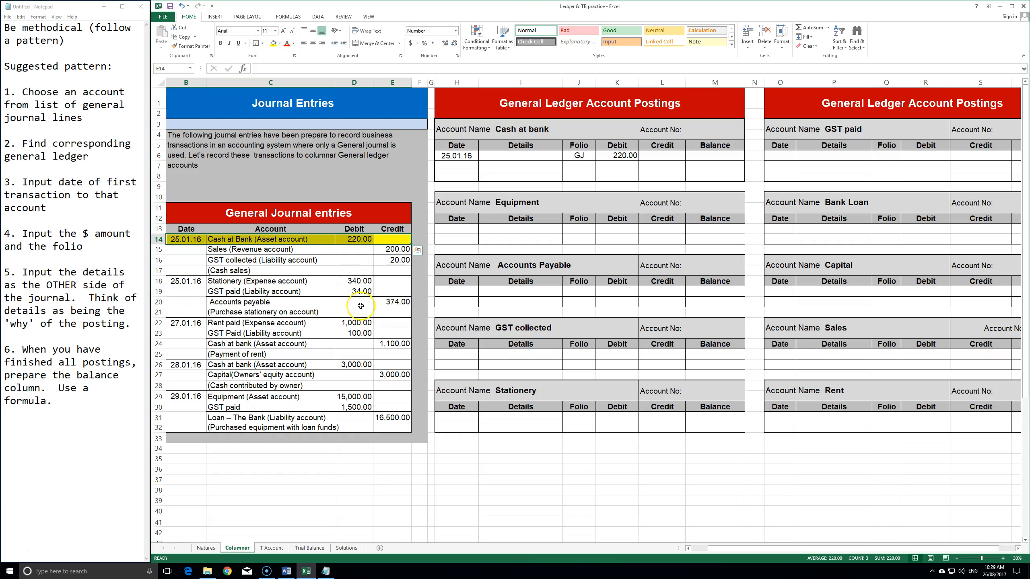
left_click(263, 280)
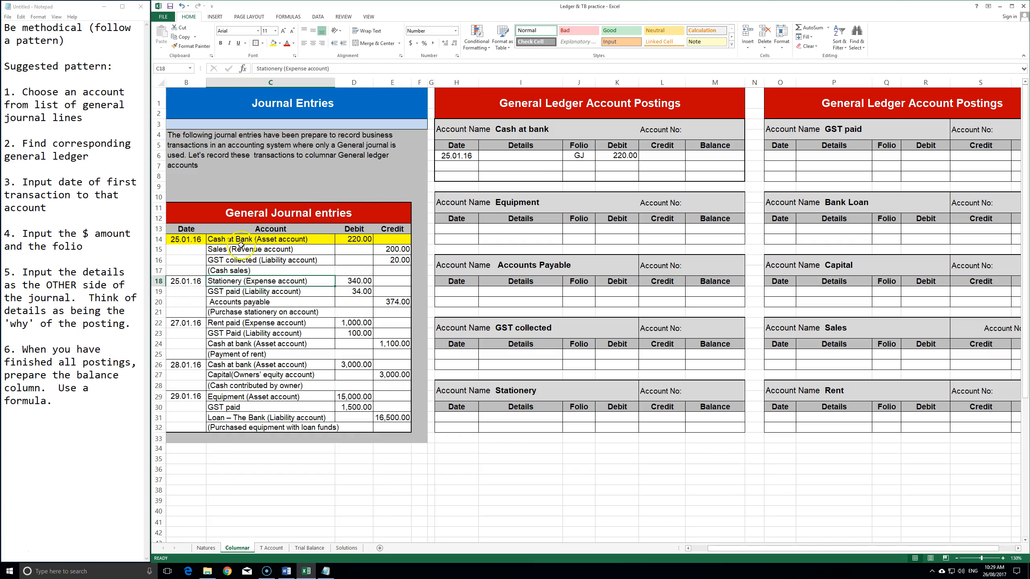
- Fill the Sales and GST collected lines C15:E16 light blue
left_click_drag(223, 248, 385, 259)
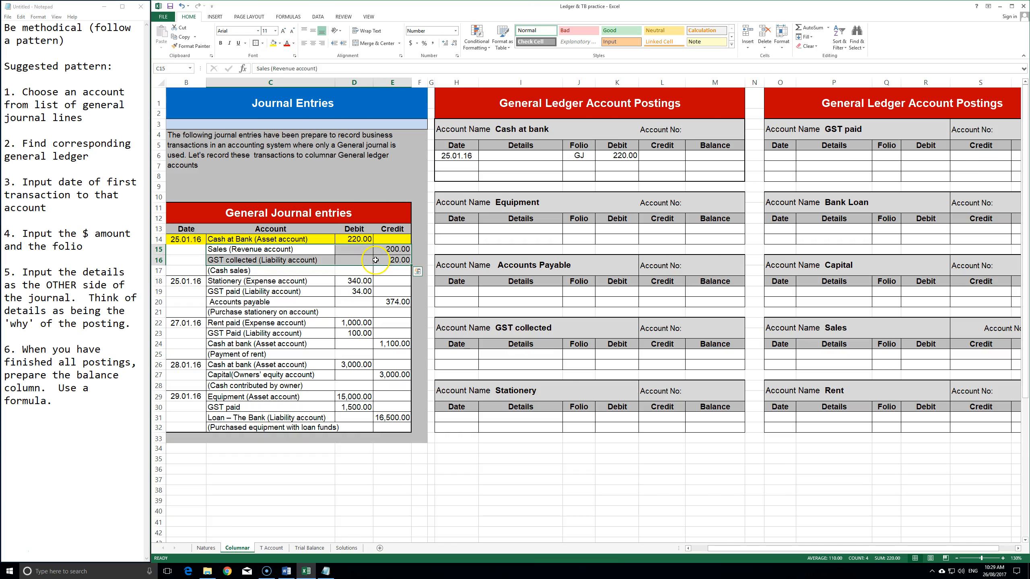
left_click(279, 43)
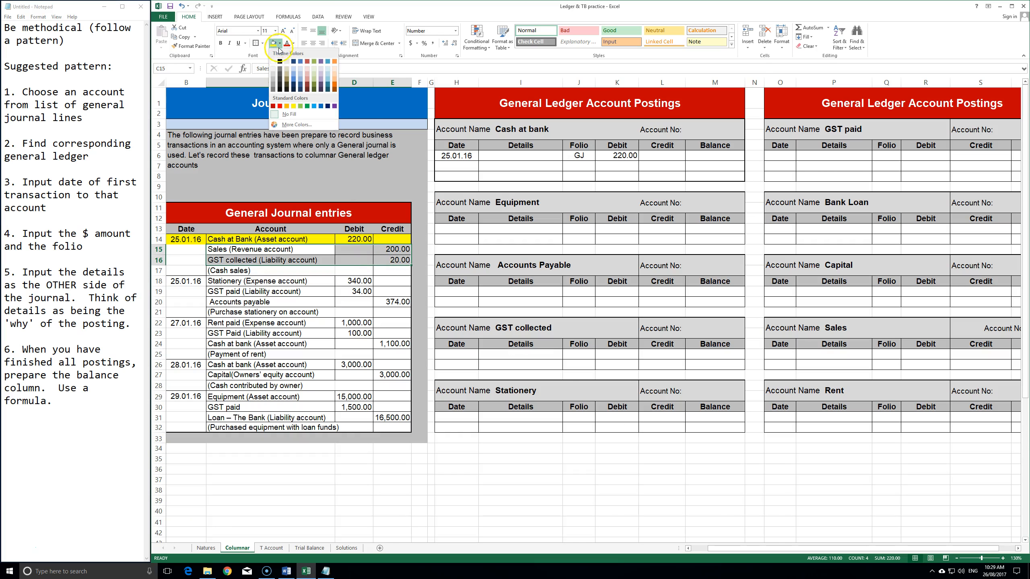
left_click(294, 71)
left_click(420, 292)
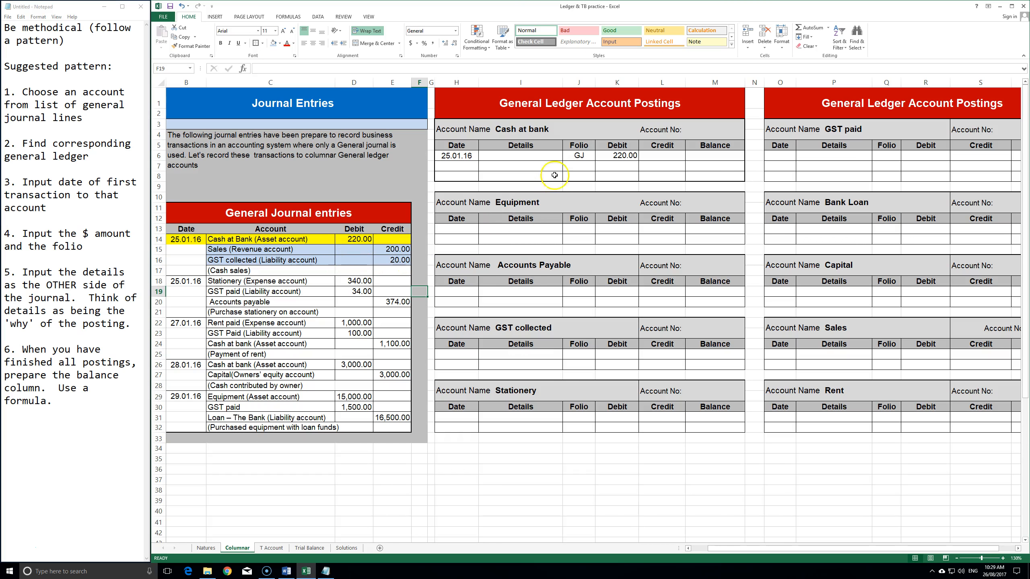
left_click(71, 298)
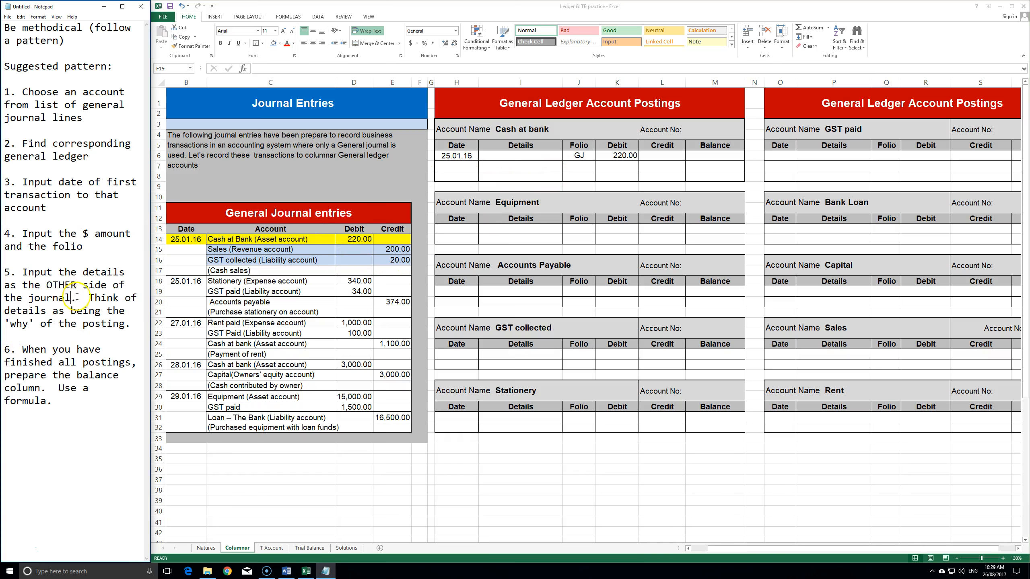
left_click(513, 155)
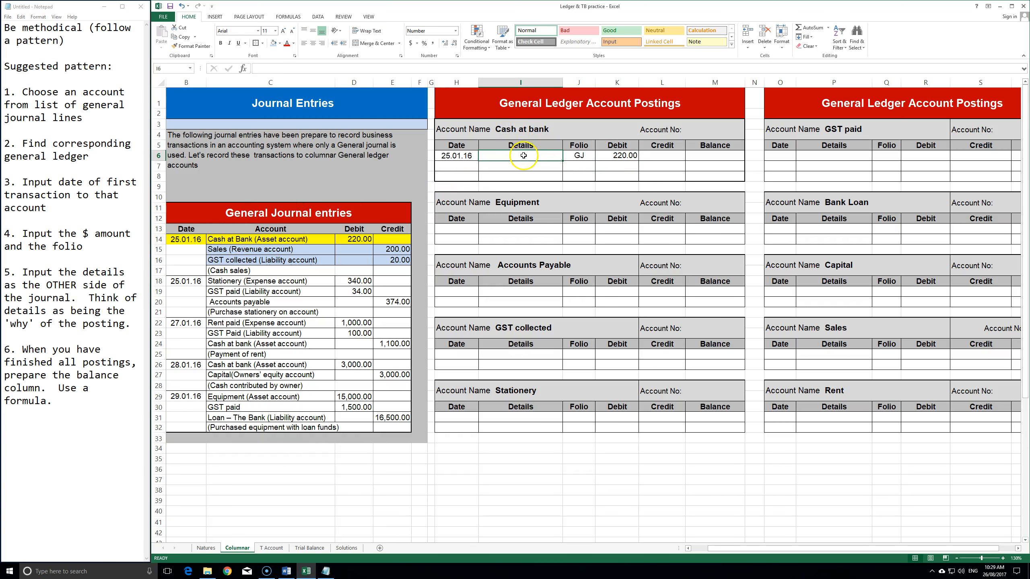
- Link the ledger's Details cell to the journal's Sales line instead of GST collected
left_click(620, 155)
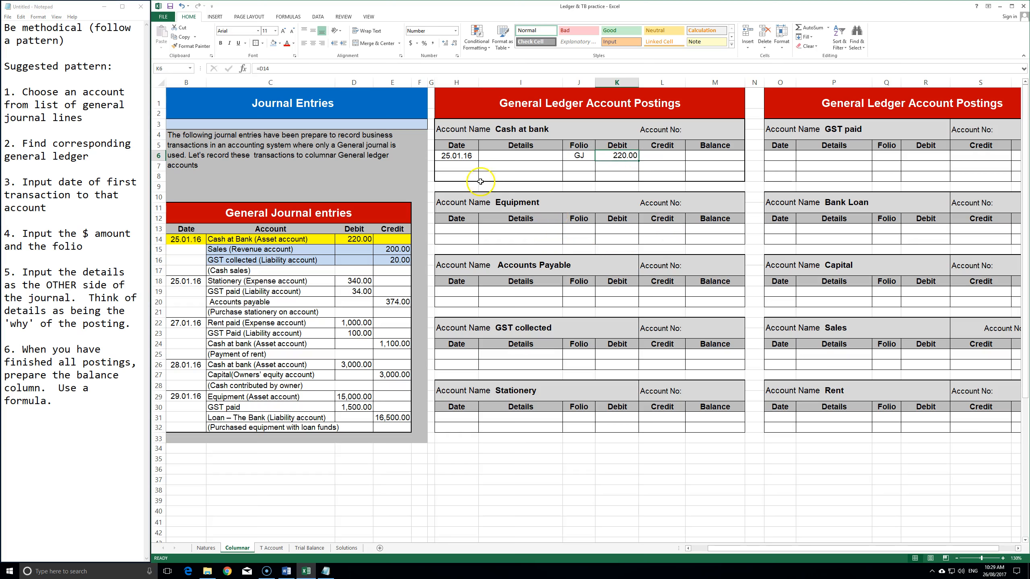
left_click(519, 157)
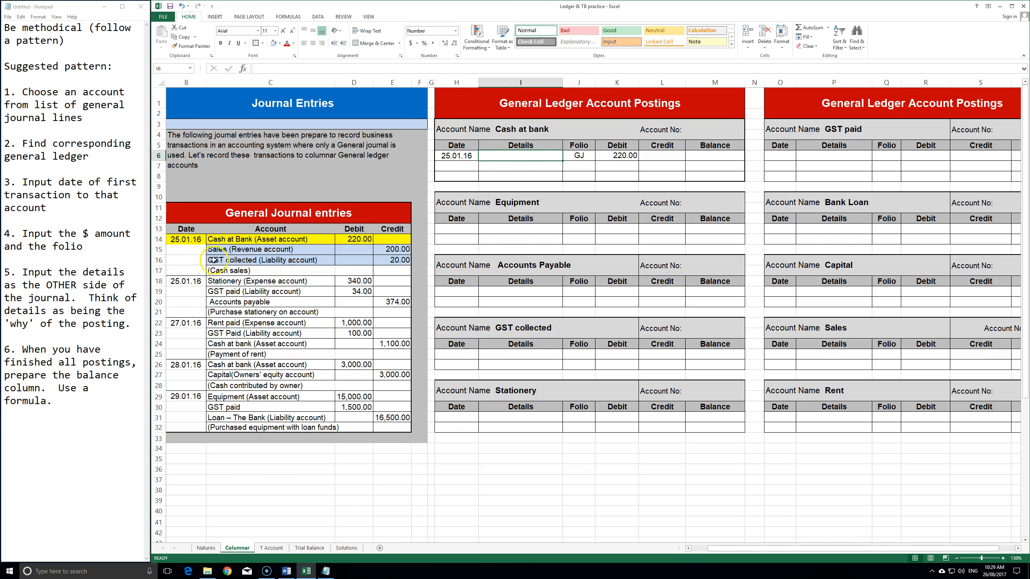
type("=")
left_click(301, 261)
key("Return")
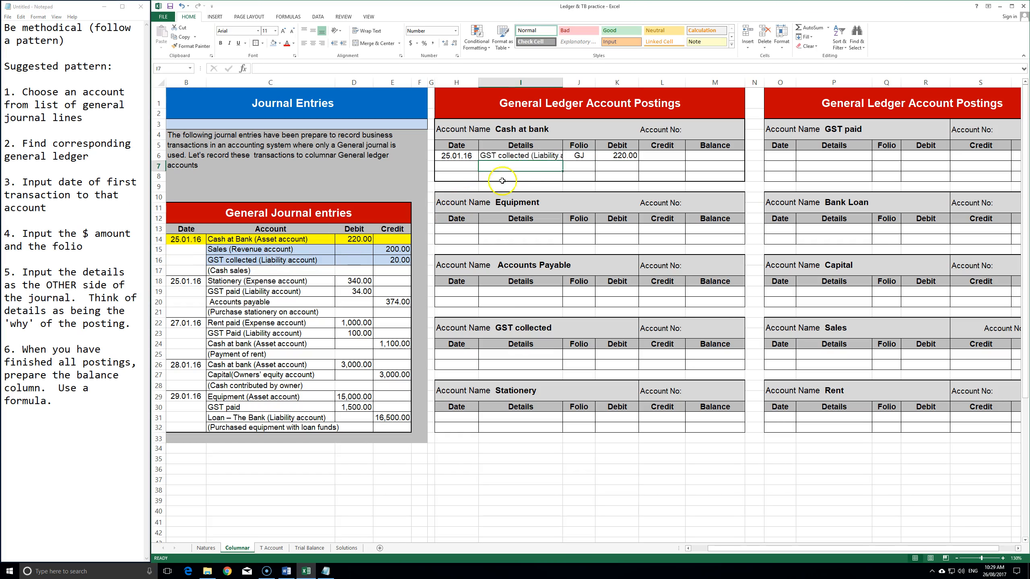
left_click(537, 156)
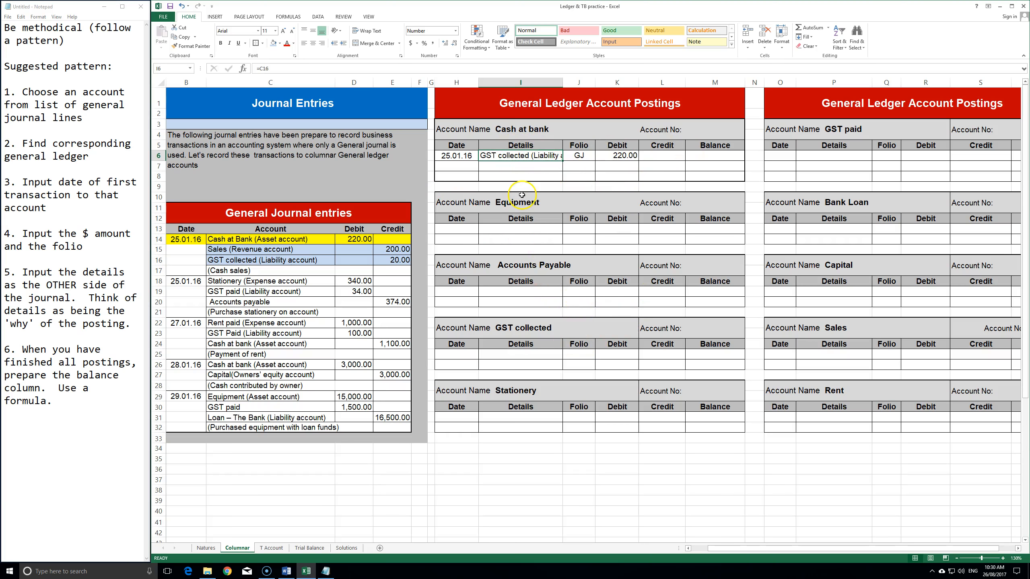
key("Delete")
type("=")
left_click(255, 243)
key("Return")
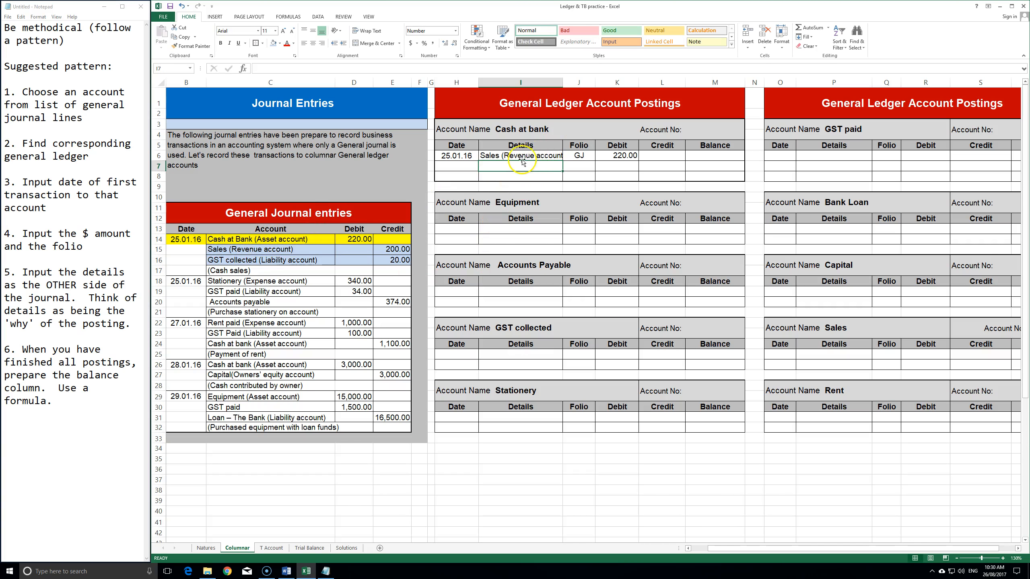
left_click(521, 159)
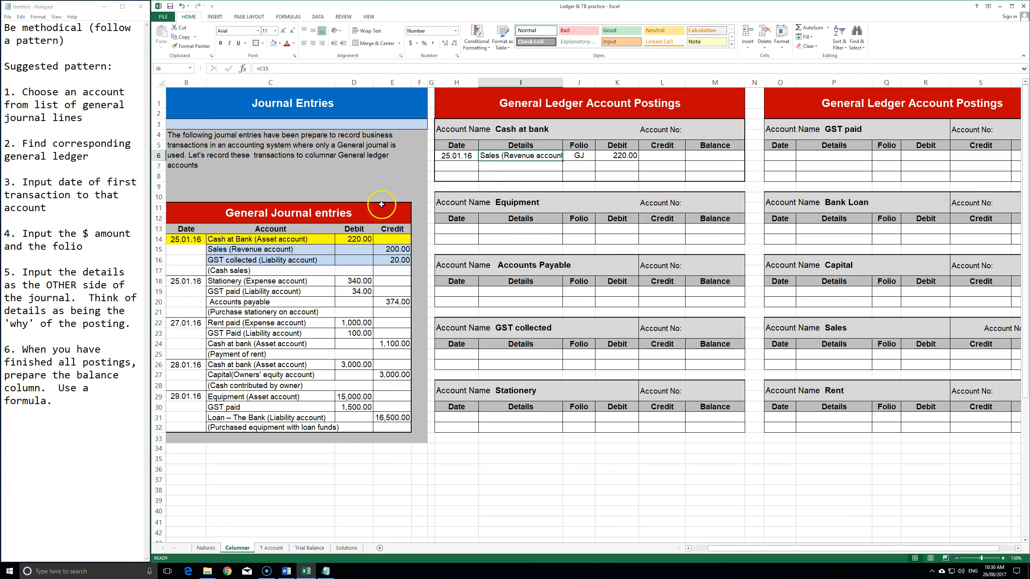
- Shorten the journal's Sales label by removing '(Revenue account)', then verify the 220.00 posting
double_click(288, 250)
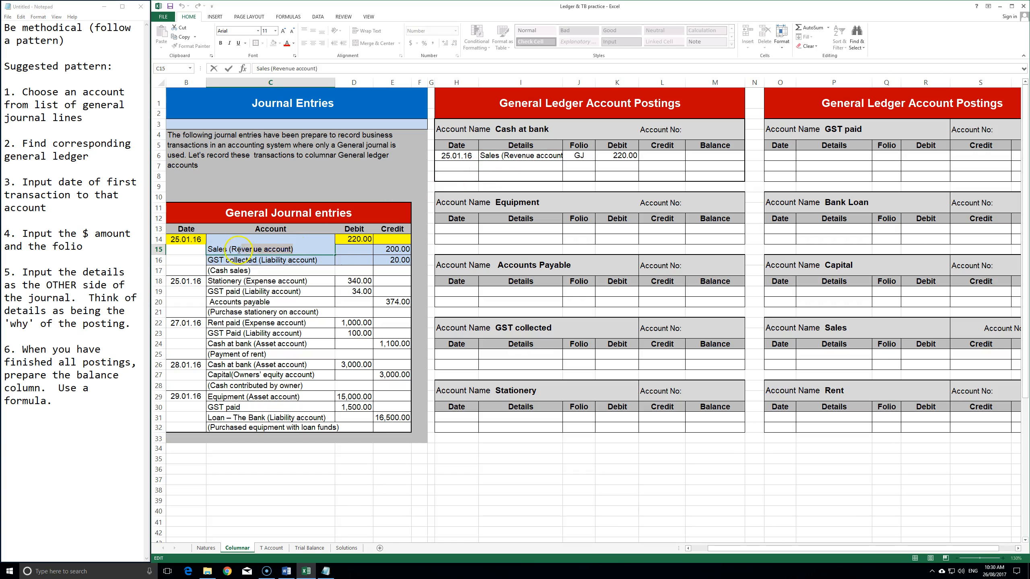
key("Delete")
key("Return")
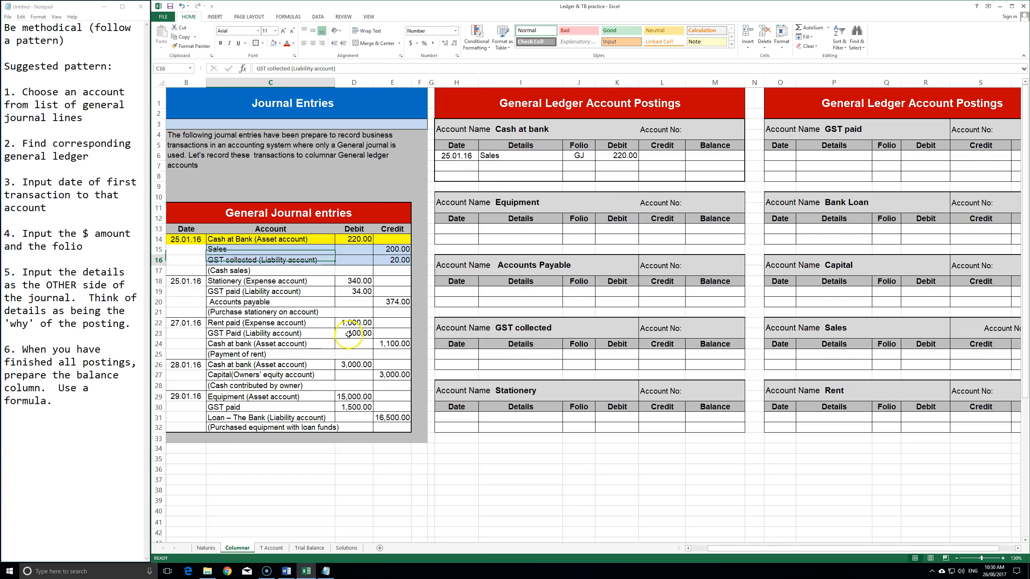
left_click(244, 252)
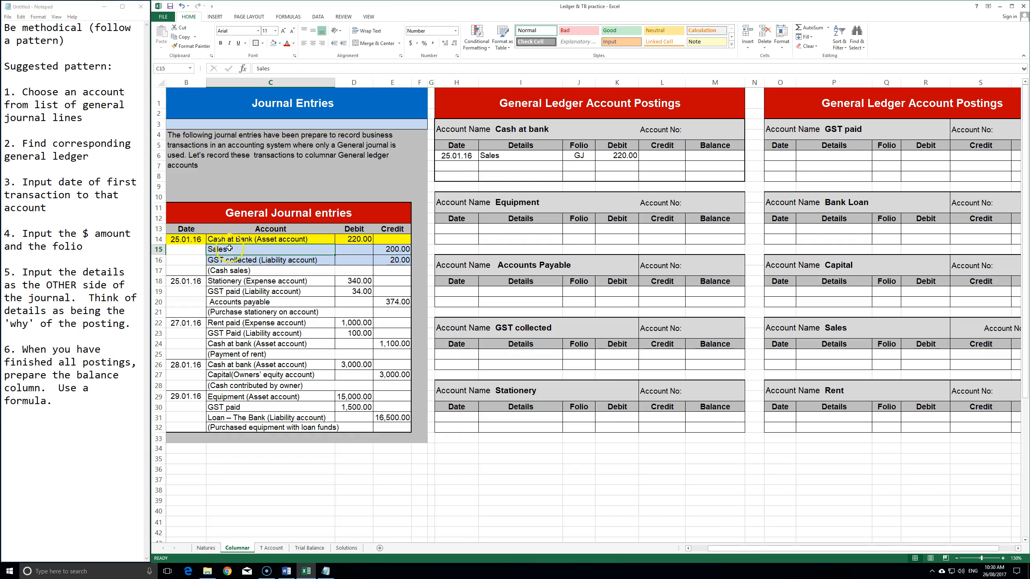
left_click(528, 160)
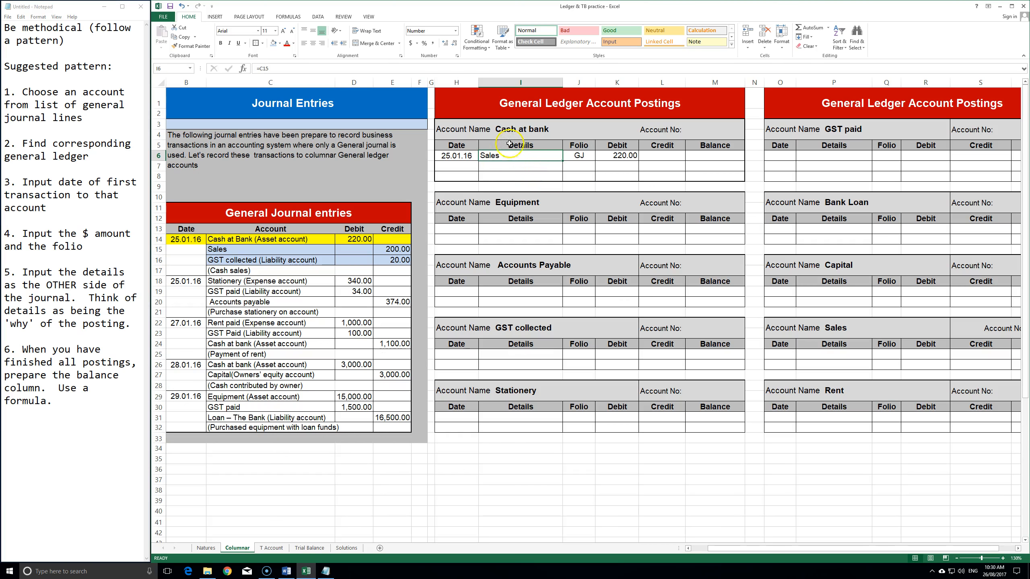
left_click(240, 249)
left_click_drag(394, 249, 292, 249)
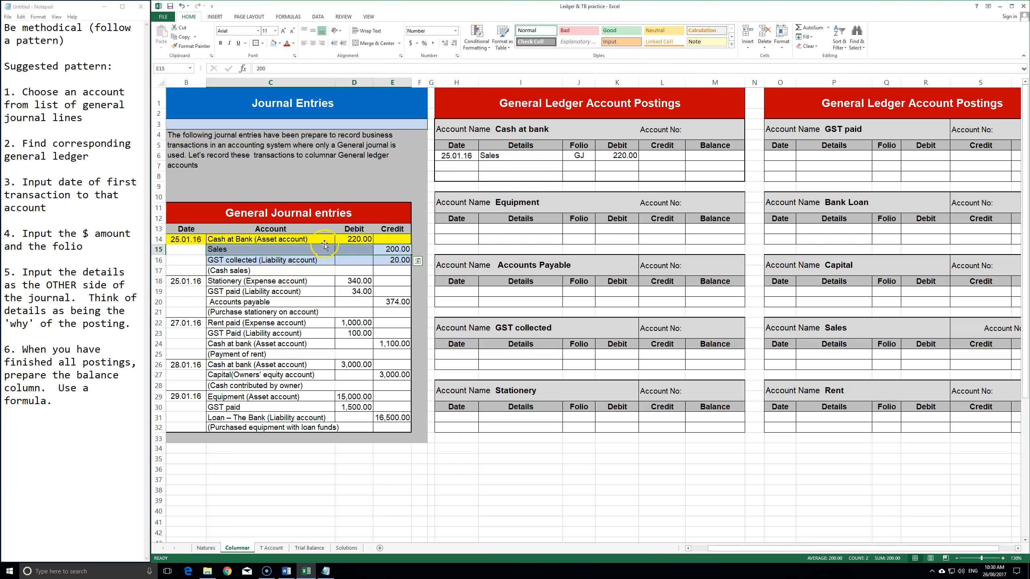
left_click(539, 157)
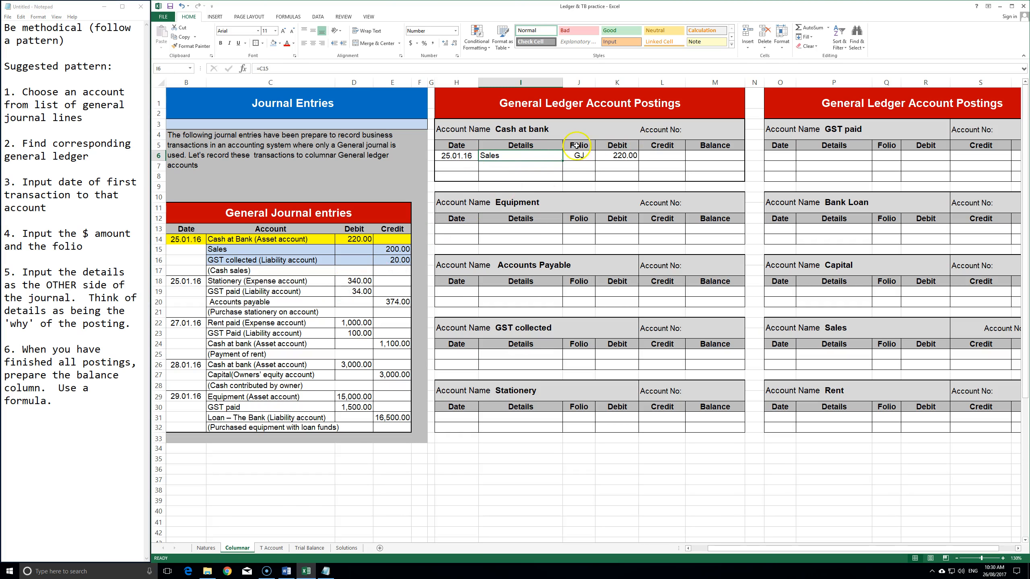
left_click(625, 156)
- Set the first journal entry B14:E16 to No Fill
left_click(518, 131)
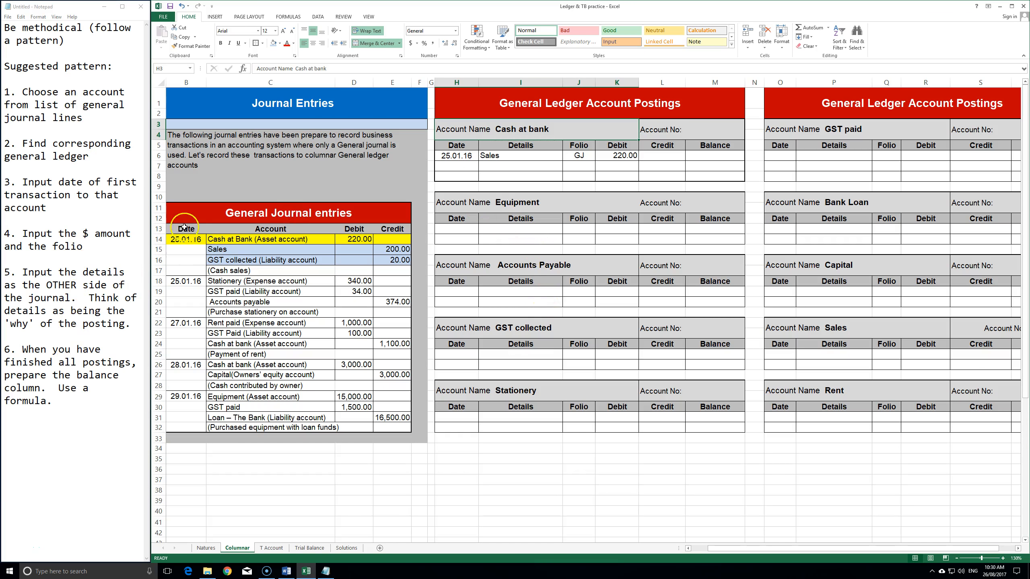
left_click_drag(188, 238, 401, 260)
left_click(279, 43)
left_click(289, 114)
left_click(295, 290)
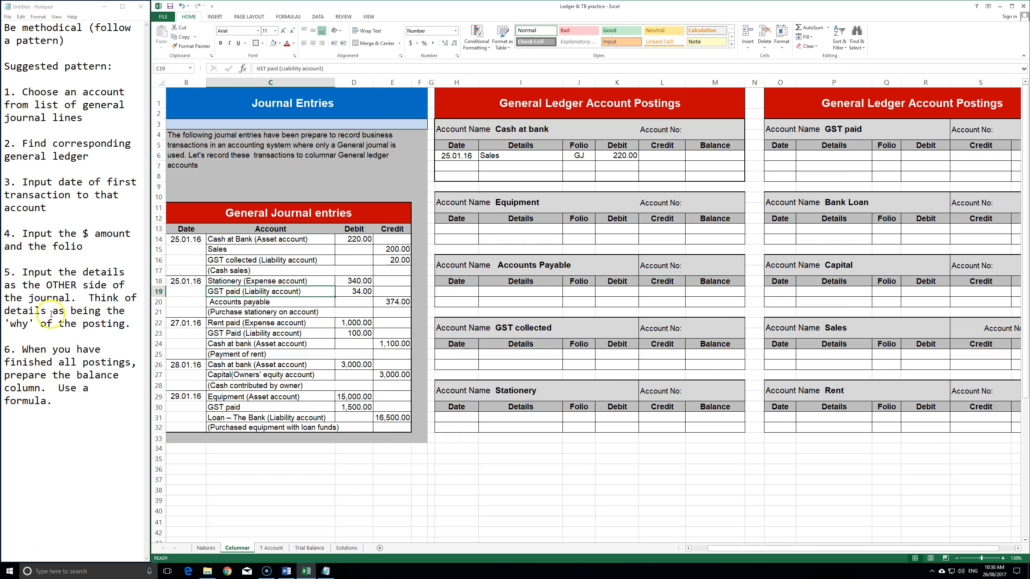
left_click_drag(19, 347, 20, 347)
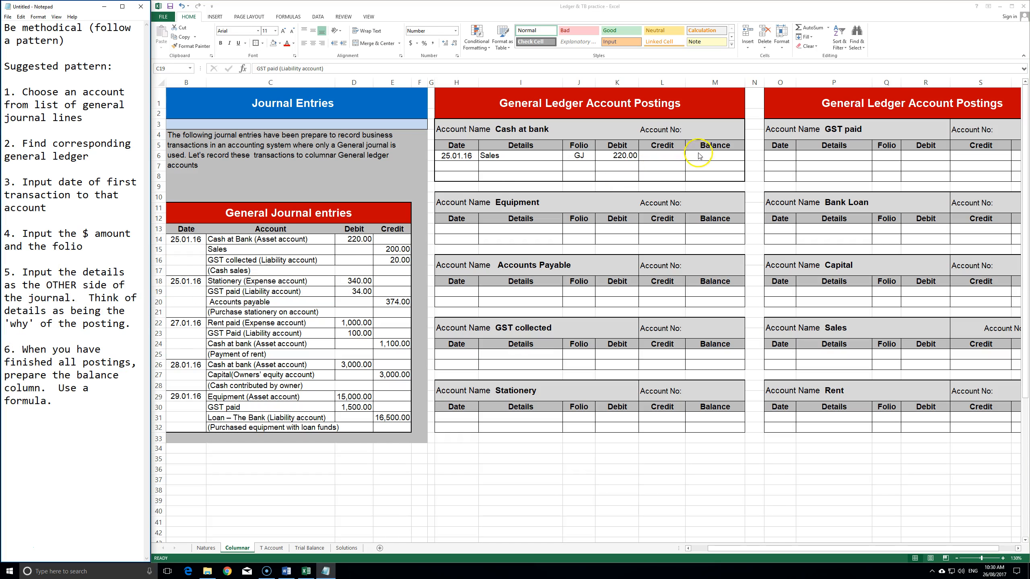
left_click(717, 155)
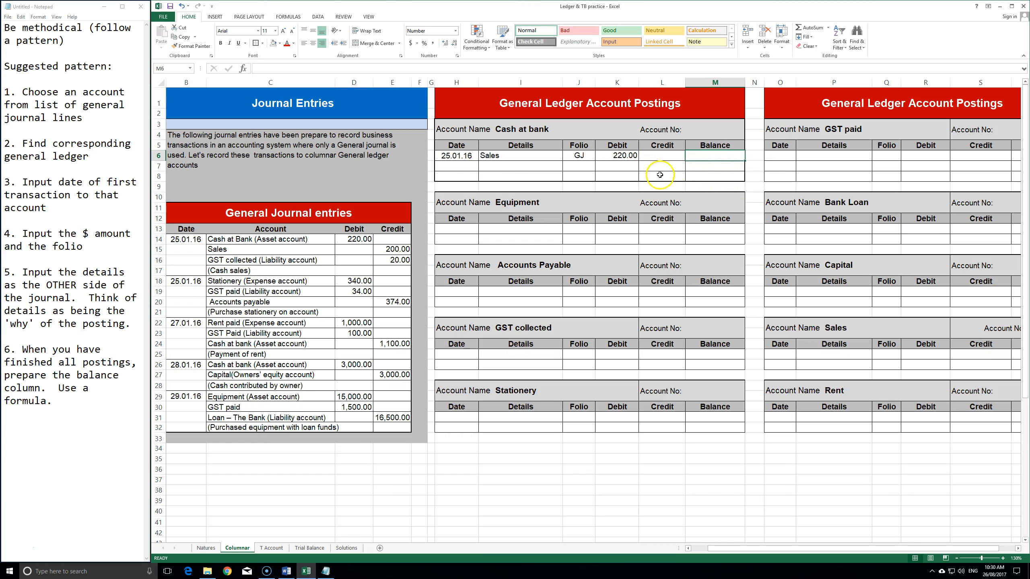
left_click(217, 240)
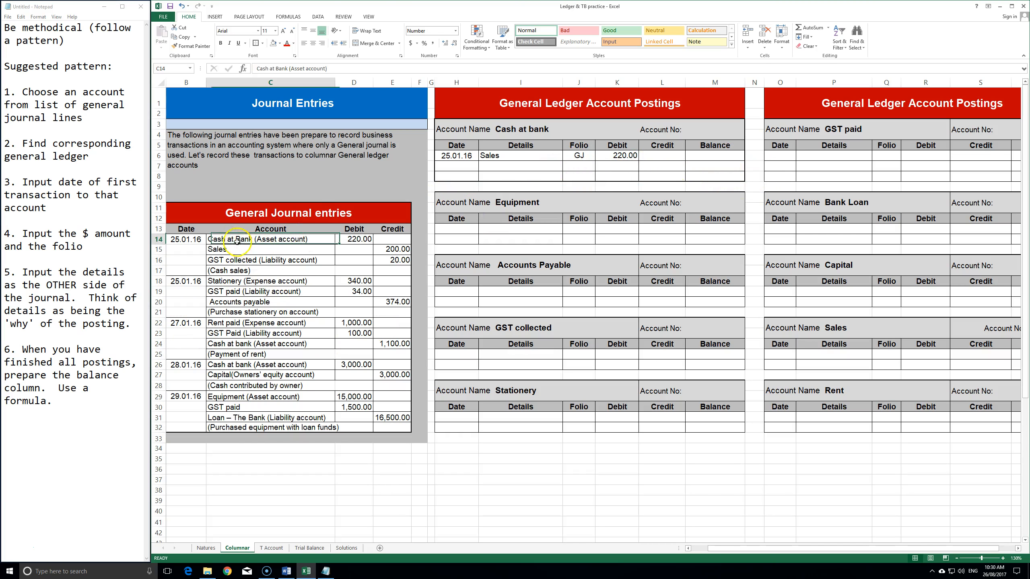
- Fill journal row B14:E14, the posted Cash at Bank line, with green
left_click_drag(185, 239, 391, 240)
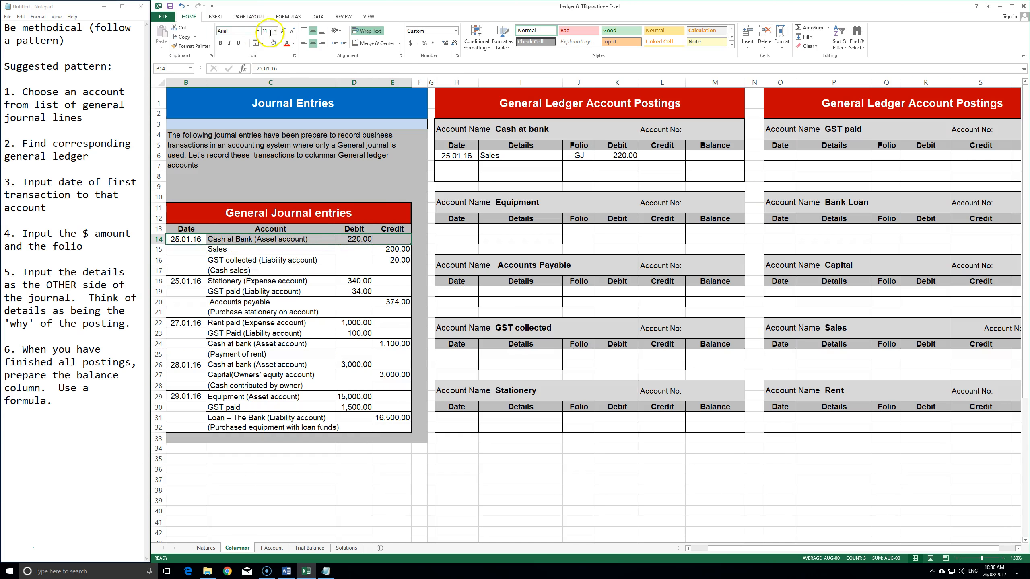
left_click(281, 45)
left_click(301, 101)
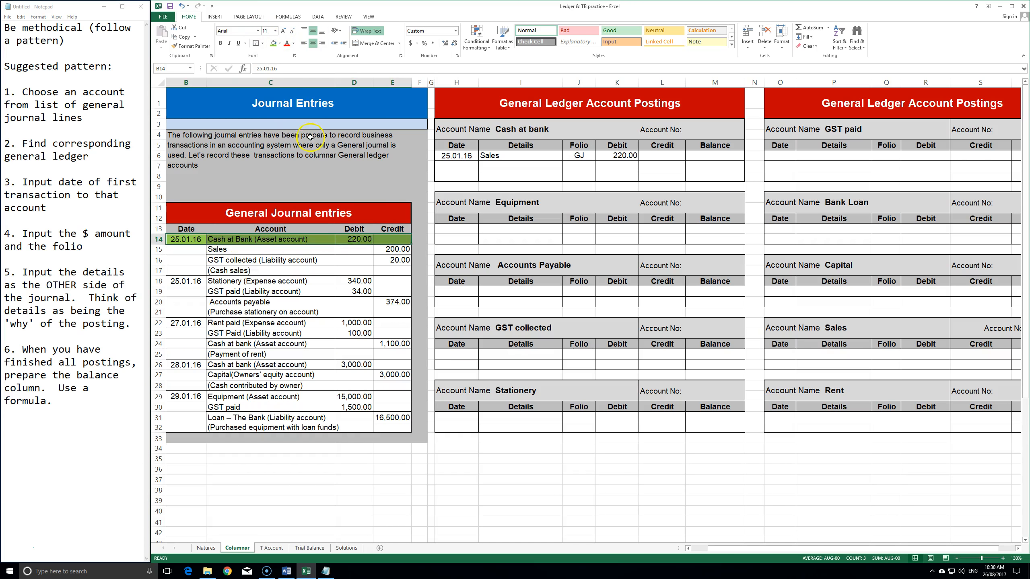
left_click(365, 289)
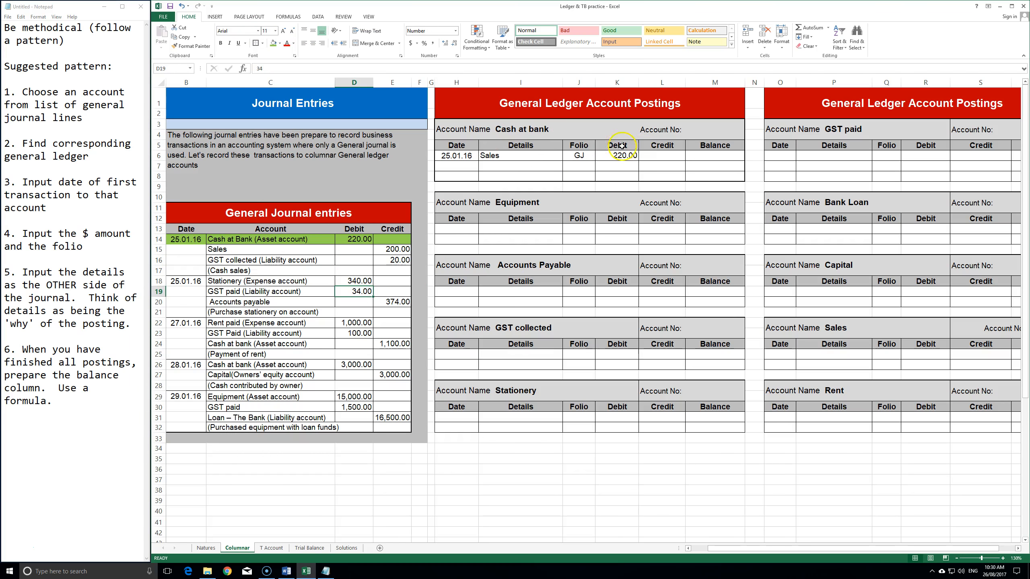
left_click(232, 249)
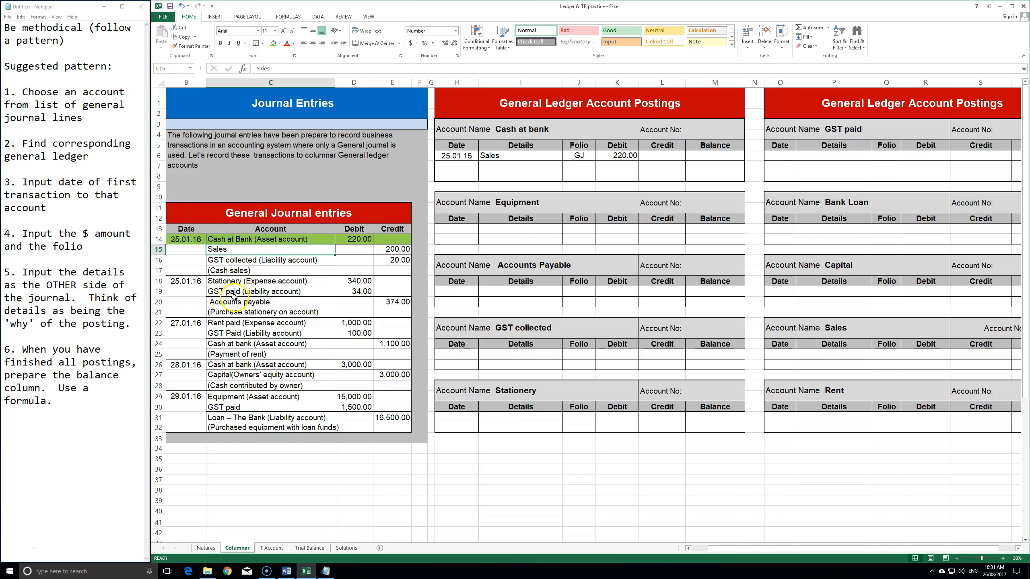
left_click_drag(233, 344, 381, 345)
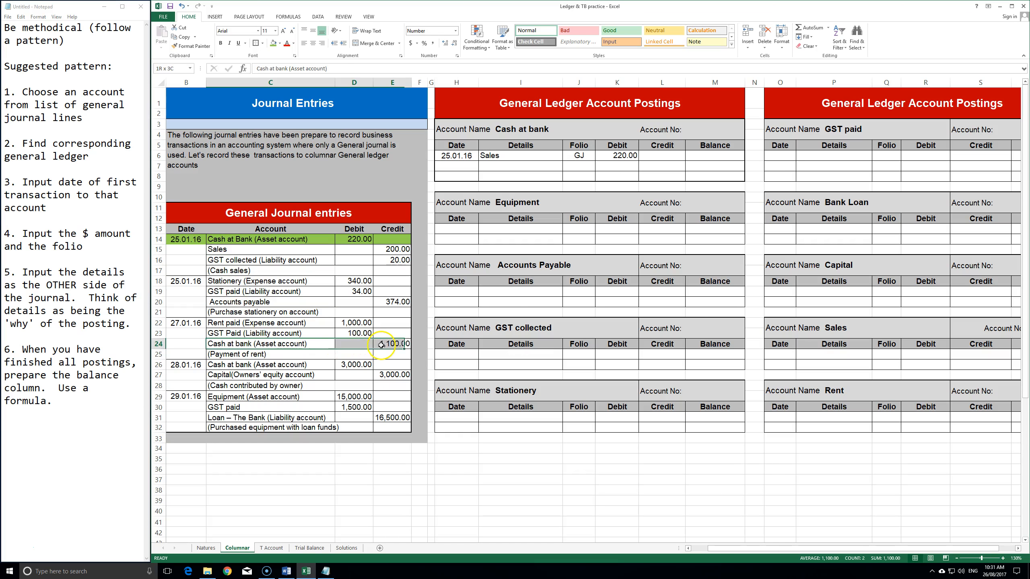
left_click(259, 344)
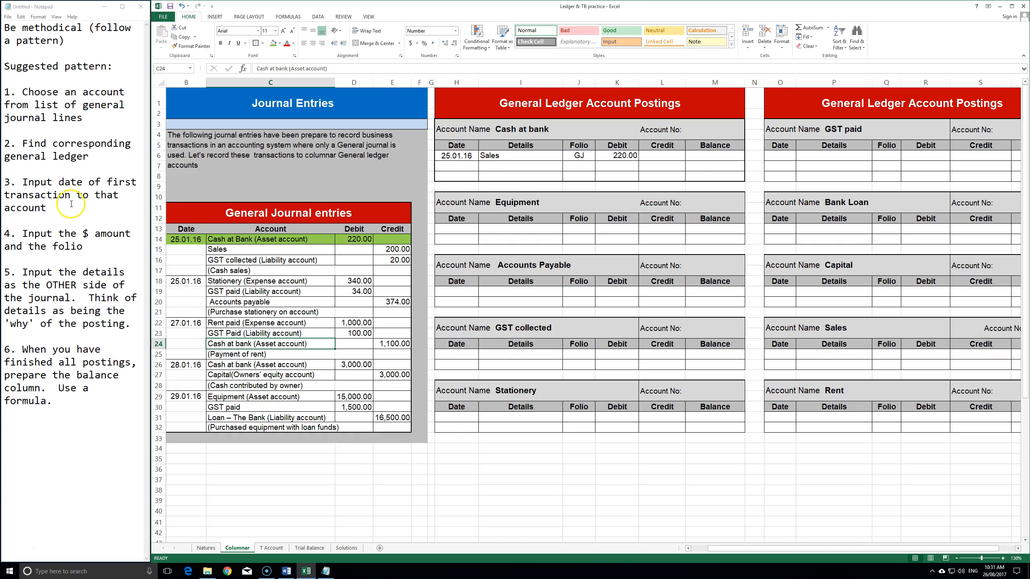
- Enter the next Cash at bank row's date, linked to the rent entry's 27.01.16
left_click(455, 165)
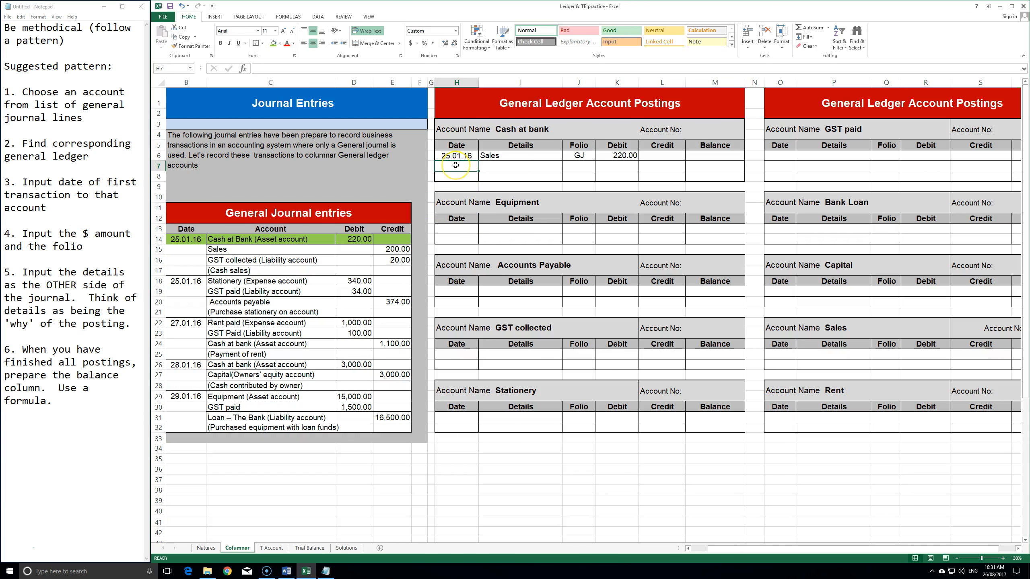
type("27")
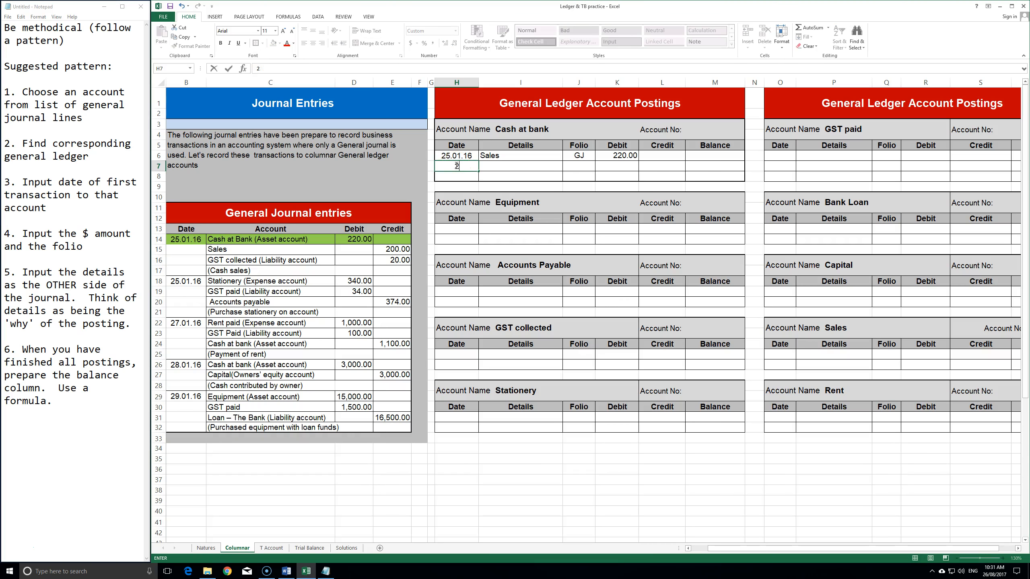
left_click(186, 323)
key("Return")
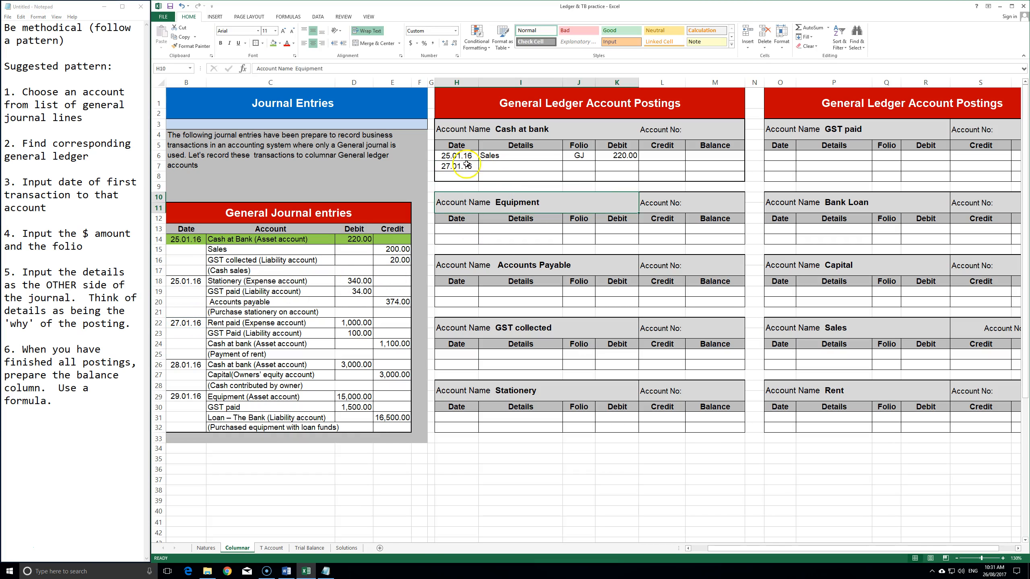
key("Right")
key("Right")
key("Right")
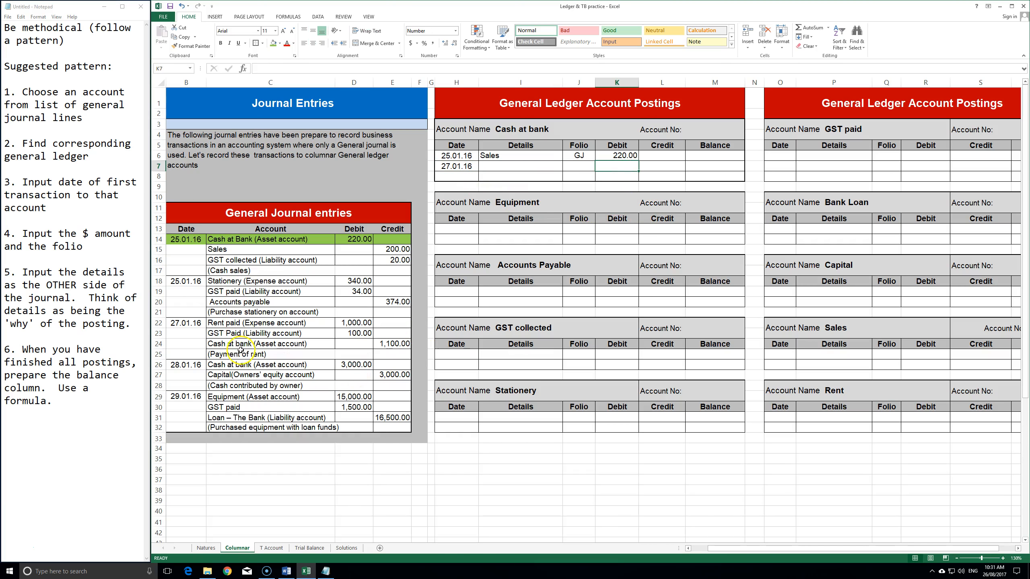
left_click_drag(227, 344, 391, 344)
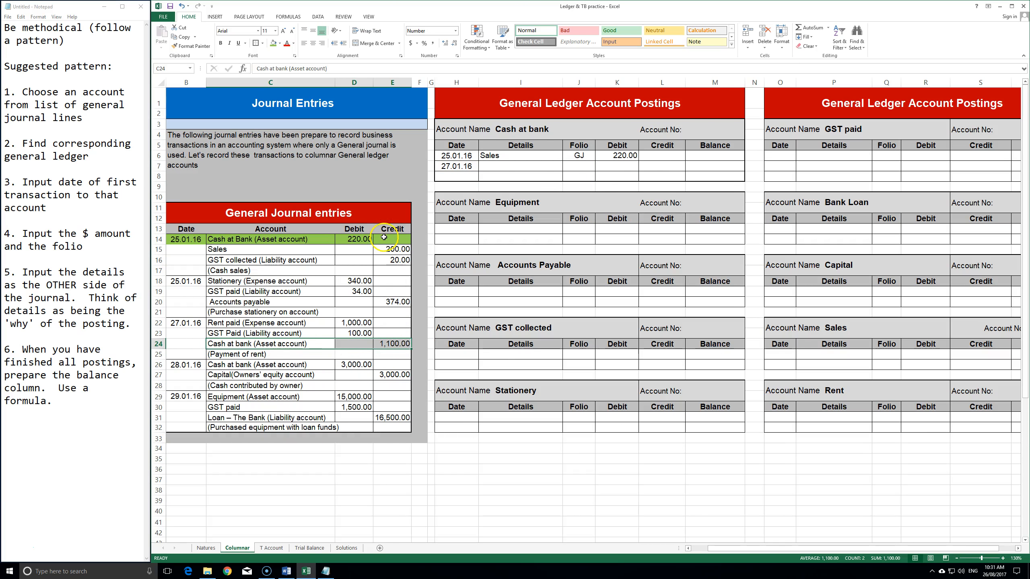
- Give the rent row a credit of =E24 (1,100.00) and folio GJ
left_click(660, 166)
type("=")
left_click(401, 343)
key("Return")
left_click(662, 165)
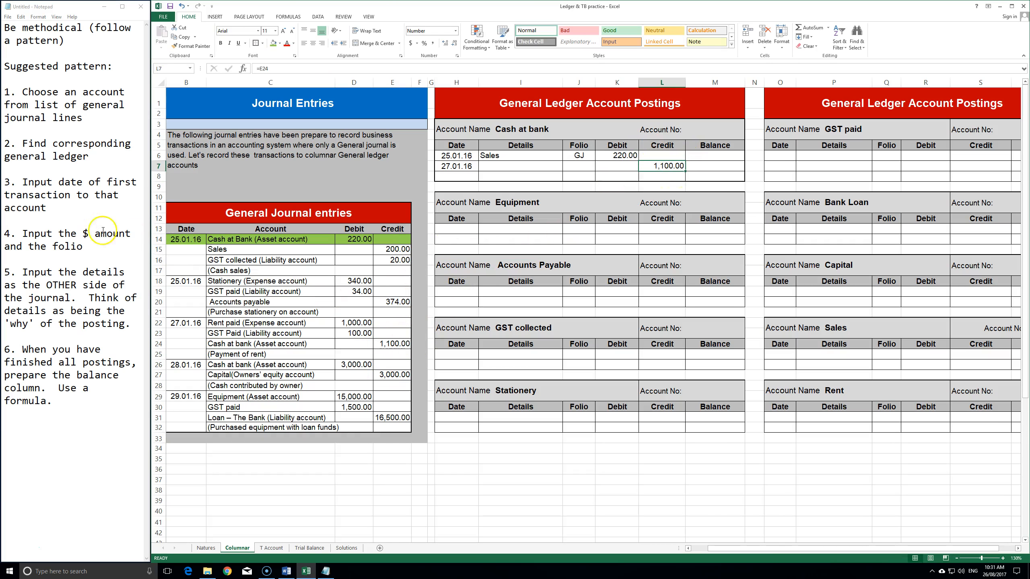
left_click(577, 169)
type("=")
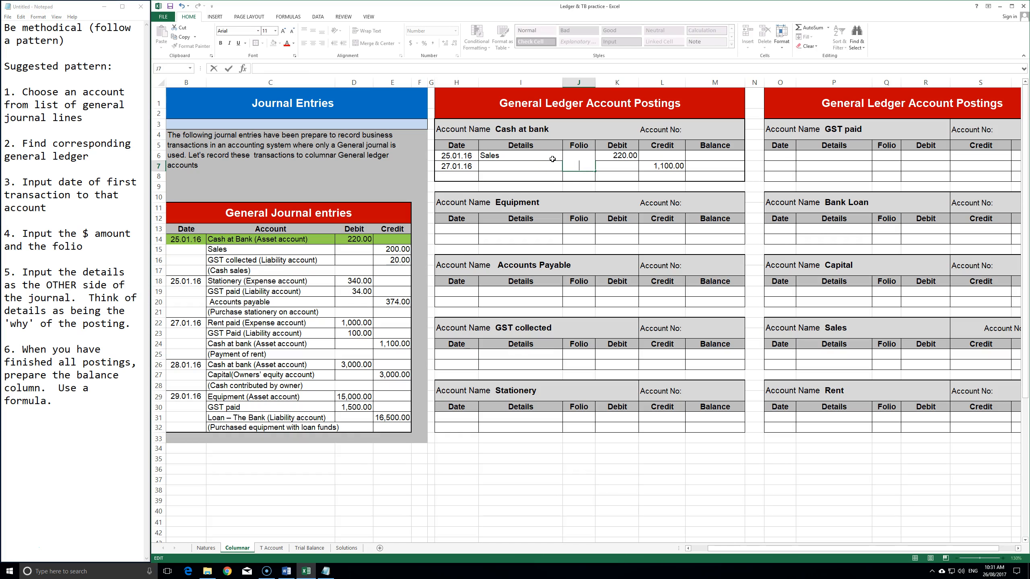
key("Escape")
type("GJ")
key("Return")
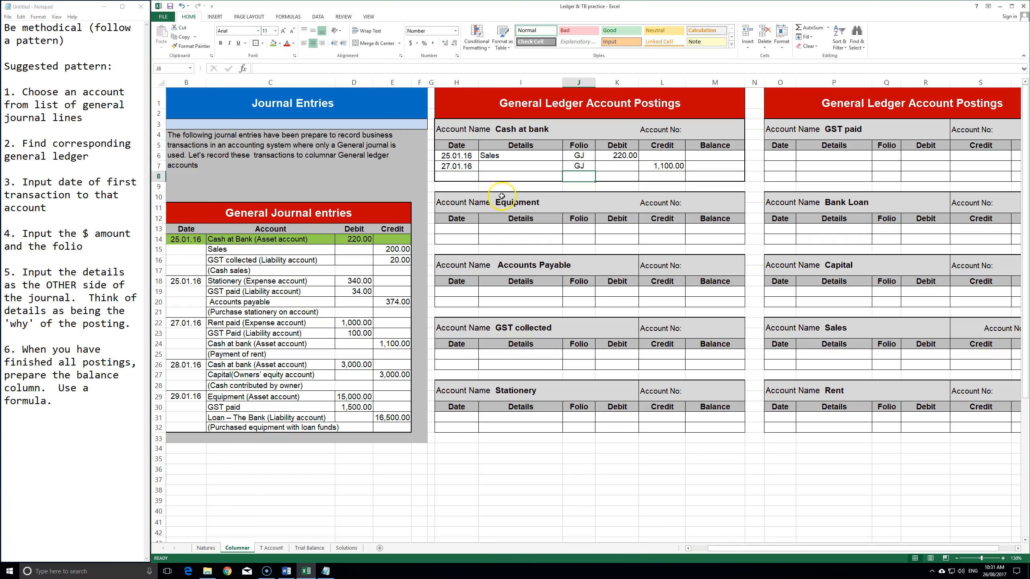
- Link the rent row's Details to the journal's Rent paid line
left_click(535, 166)
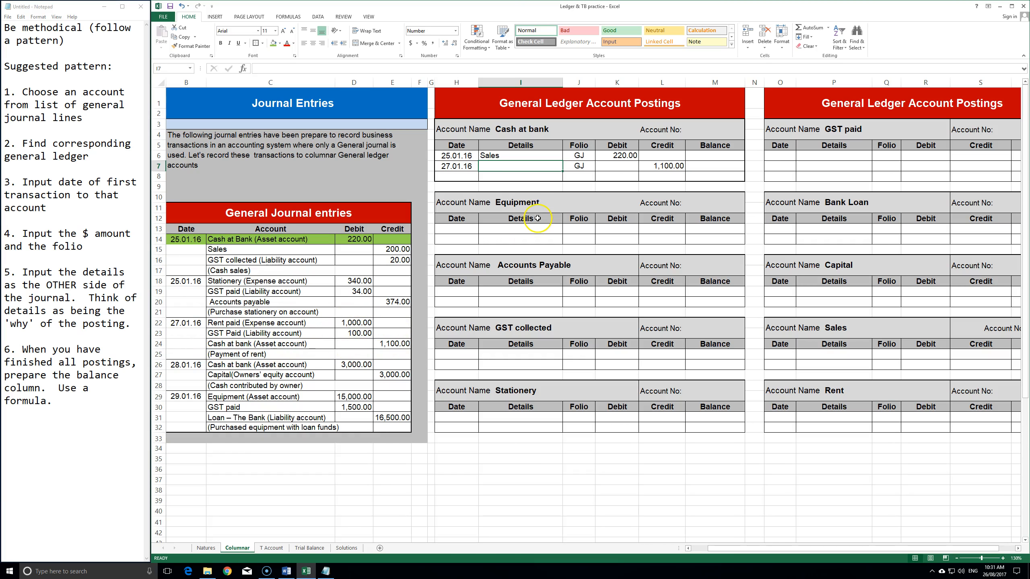
type("=")
left_click(234, 323)
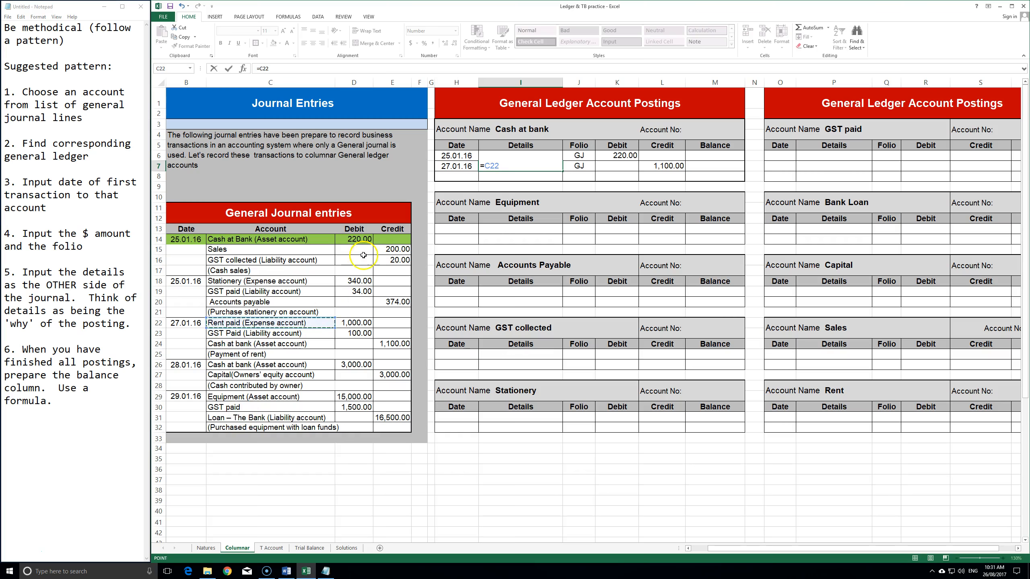
key("Return")
- Remove '(Expense account)' from the Rent paid name in C22
double_click(285, 323)
left_click_drag(320, 323, 239, 323)
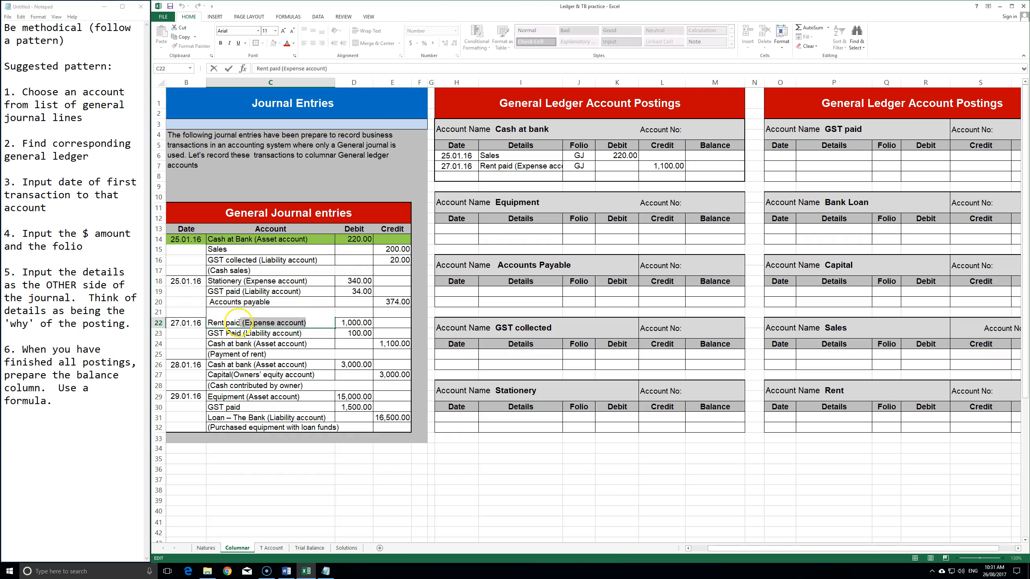
key("BackSpace")
key("Return")
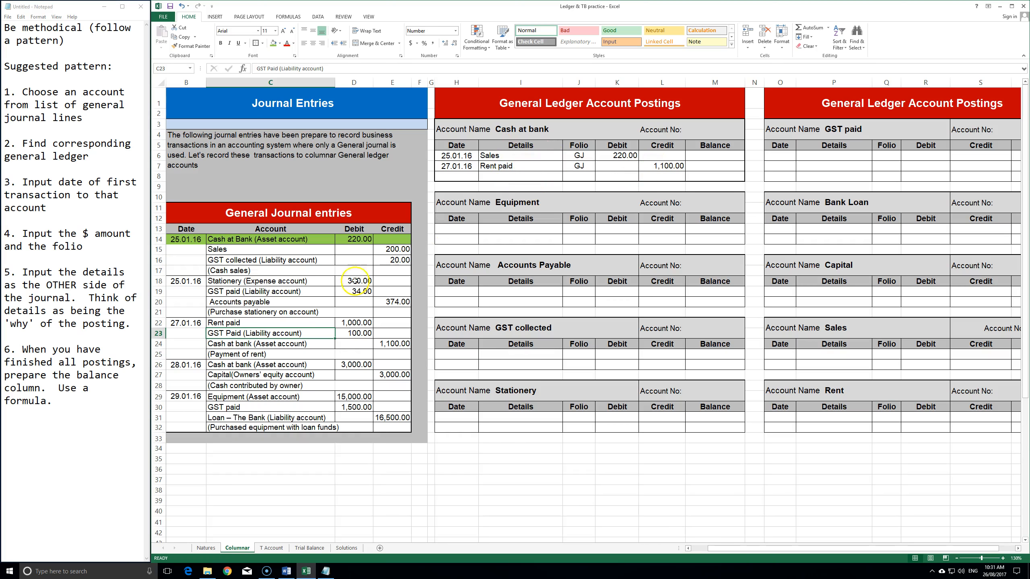
- Trim the capital line in C27 so it reads just 'Capital'
left_click(260, 374)
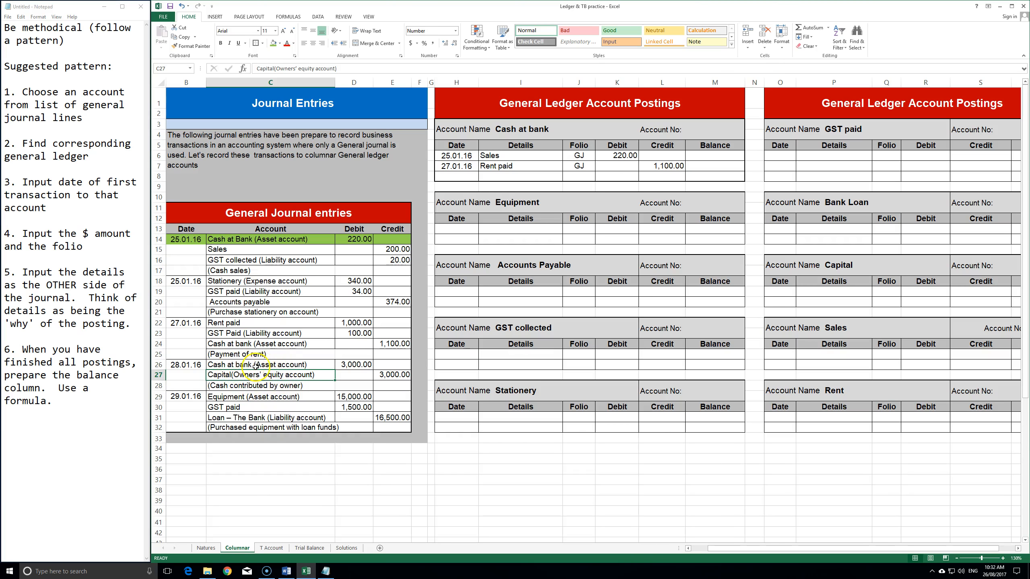
left_click(306, 365)
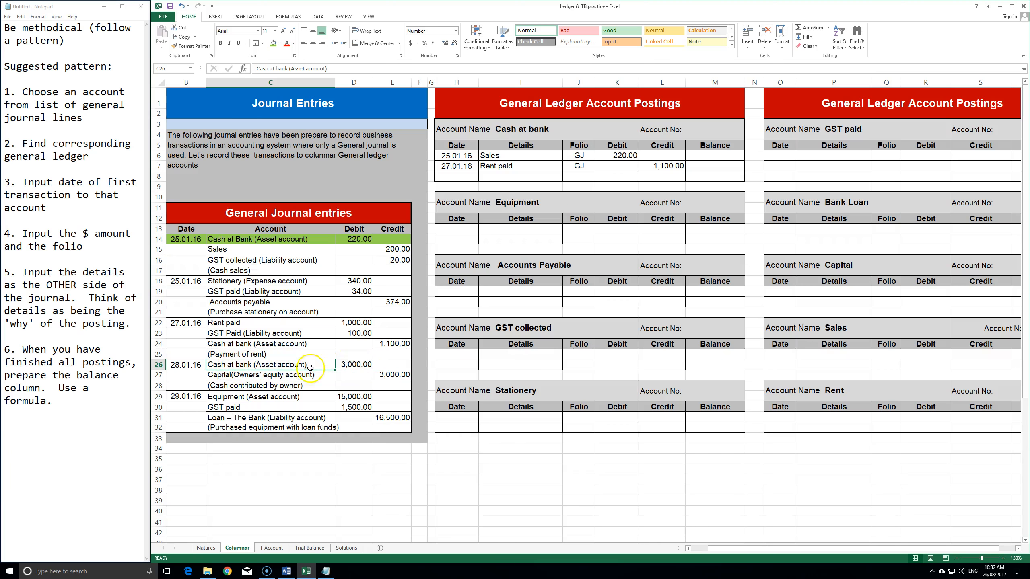
double_click(311, 375)
left_click_drag(313, 375, 242, 376)
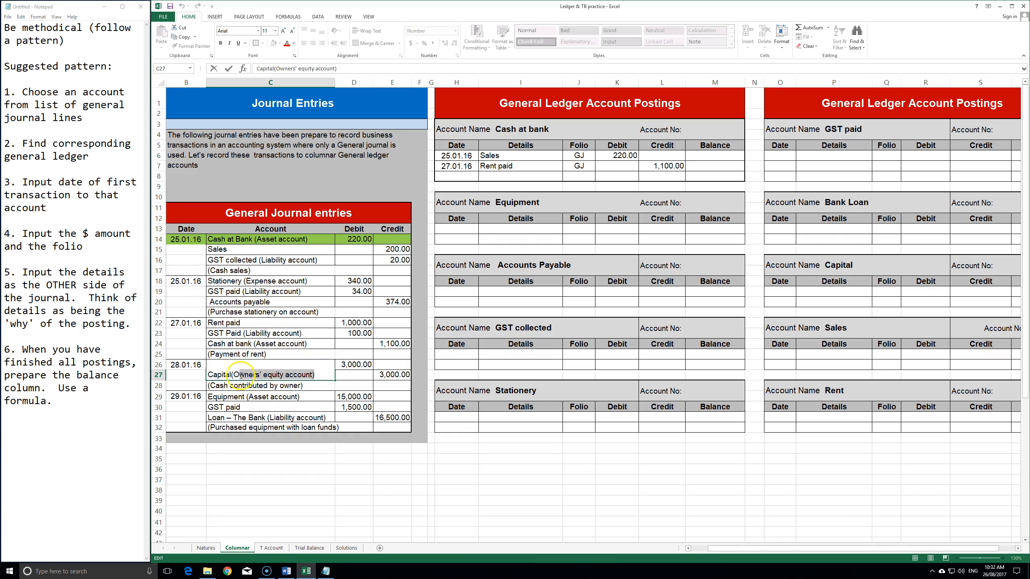
key("Delete")
key("ctrl+Return")
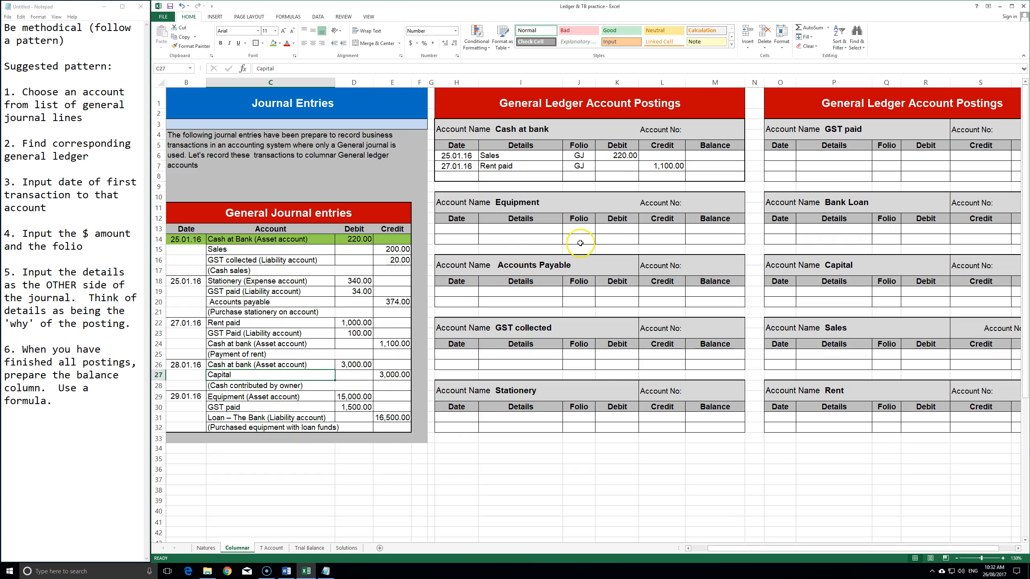
left_click(248, 364)
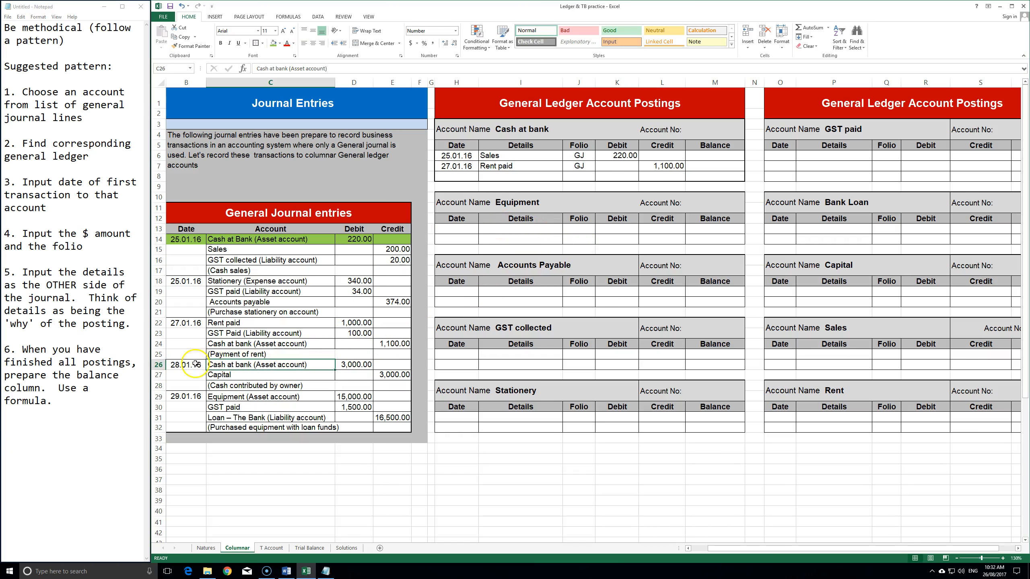
mouse_move(231, 344)
left_mouse_down()
mouse_move(396, 343)
mouse_move(237, 348)
left_mouse_up()
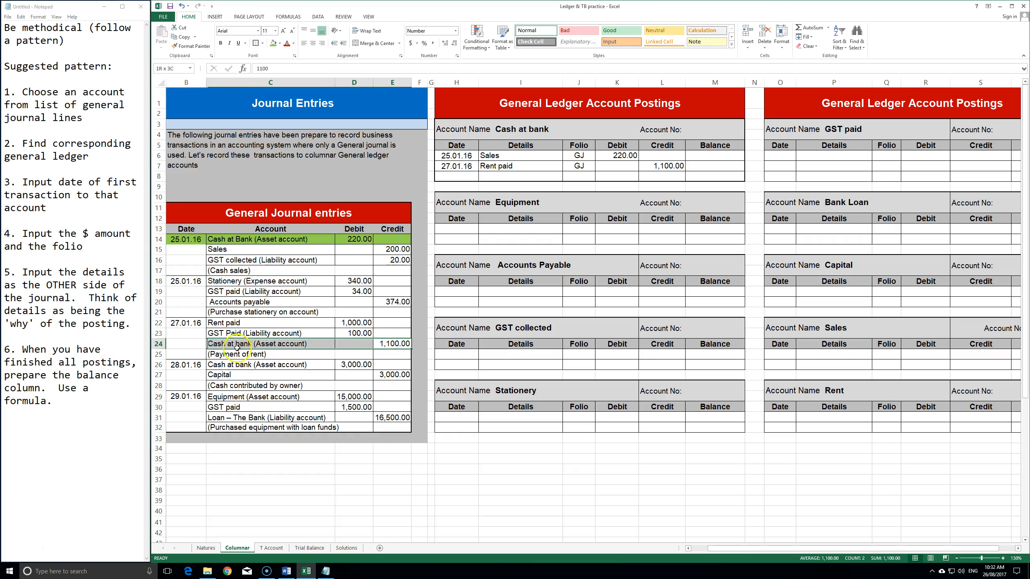
- Shade the rent cash line C24:E24 green and enter 28.01.16 with a 3,000.00 debit
left_click(273, 42)
left_click(230, 365)
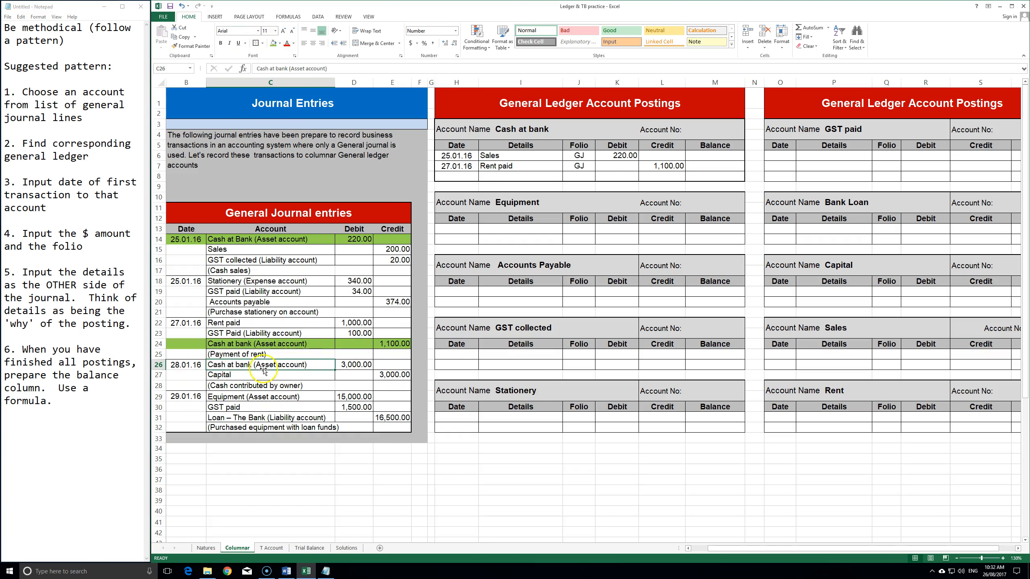
left_click(446, 177)
type("28.01.16")
key("Tab")
key("Tab")
key("Tab")
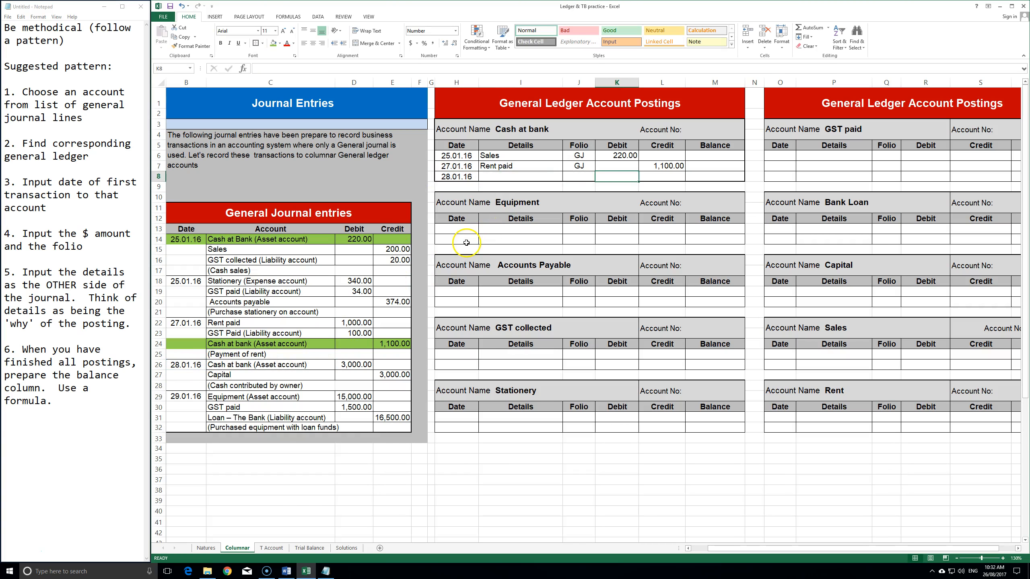
type("=")
left_click(356, 364)
key("ctrl+Return")
- Set the 28.01.16 row's folio to GJ and link its details to Capital
key("Left")
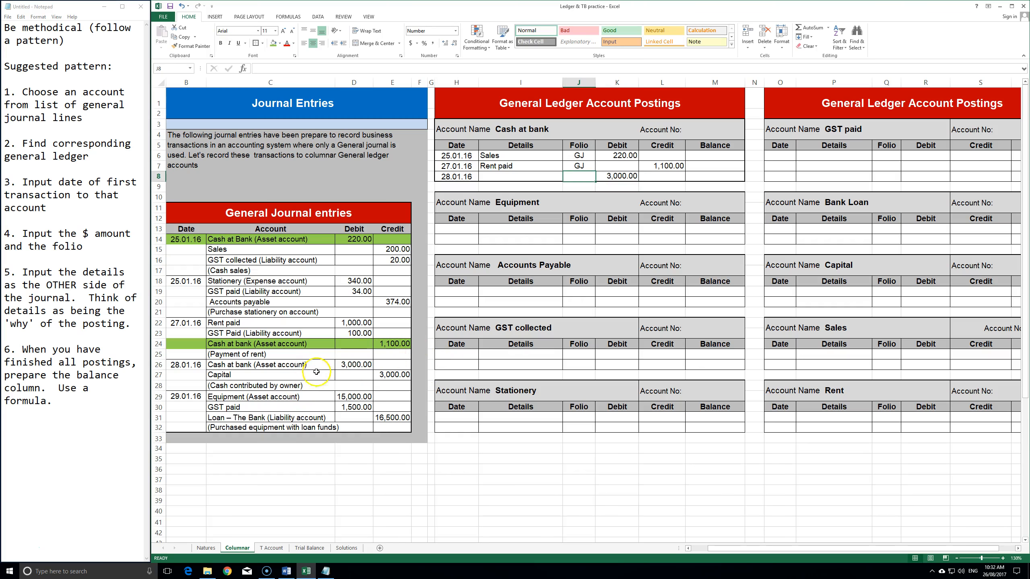
type("GJ")
type("=")
key("Up")
key("Return")
key("Up")
left_click(500, 176)
type("=")
left_click(325, 373)
key("Return")
key("Up")
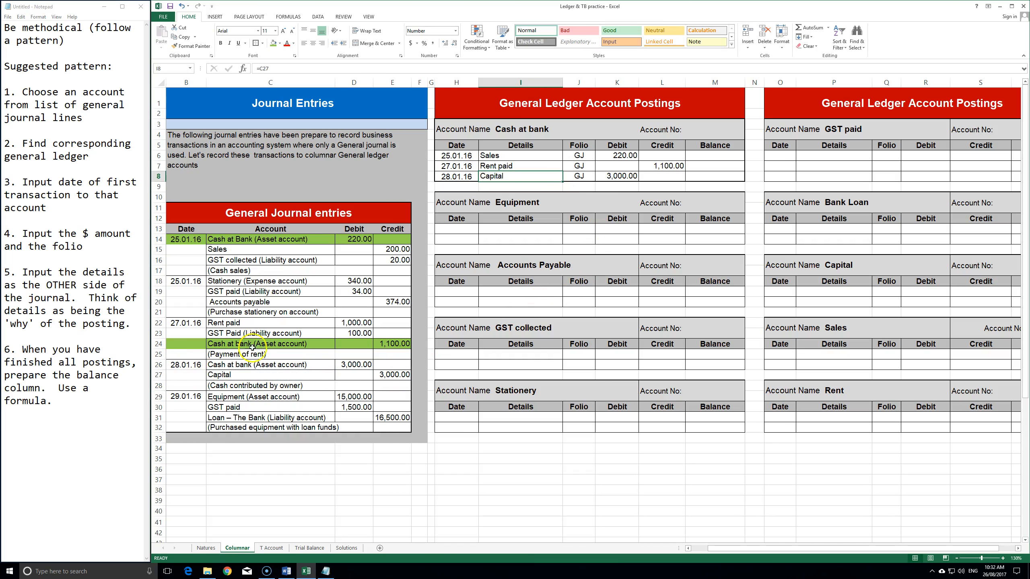
- Shade the capital entry's cash line B26:E26 green as posted
left_click_drag(187, 365, 394, 364)
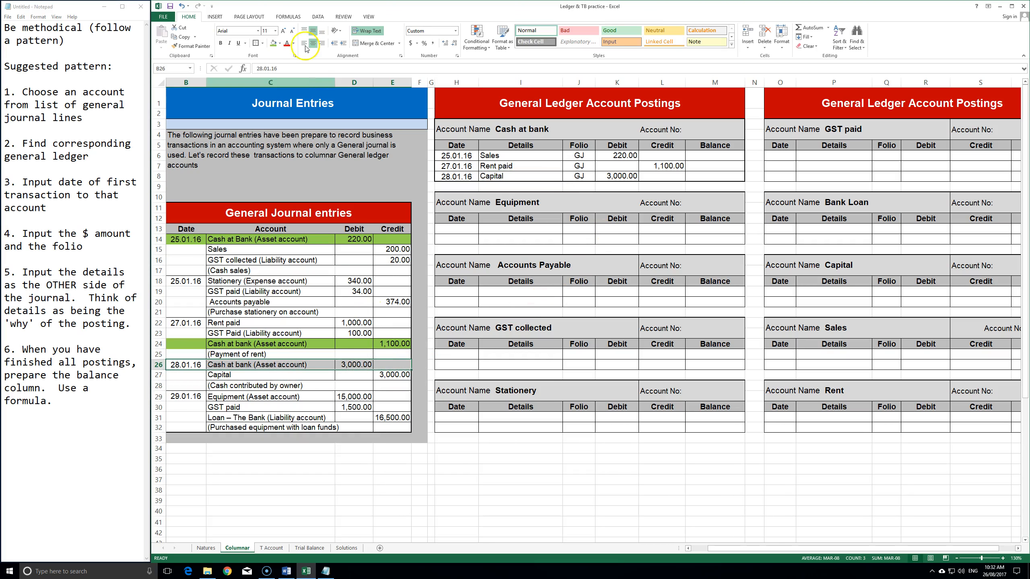
left_click(272, 43)
left_click(312, 378)
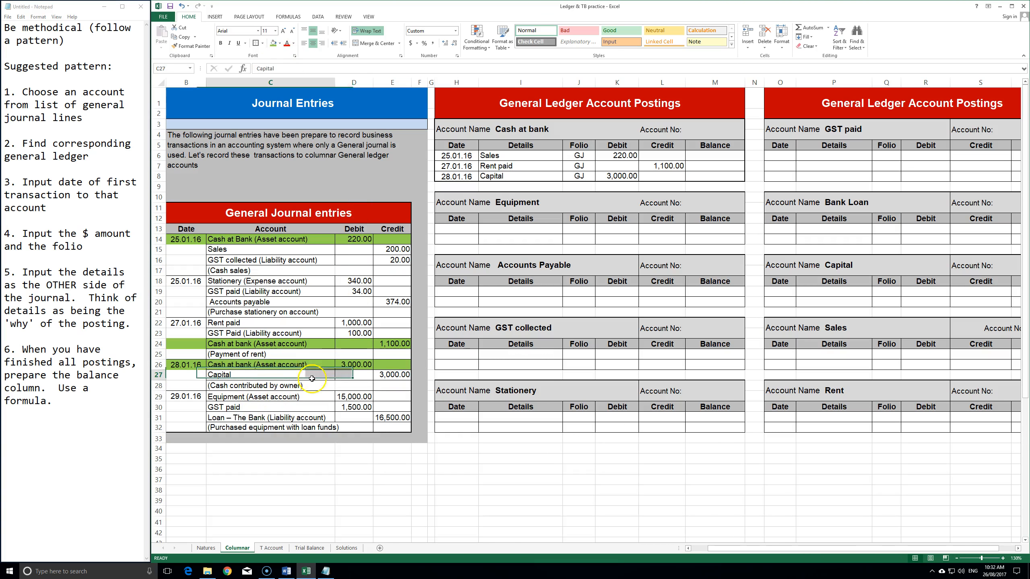
left_click_drag(312, 378, 260, 377)
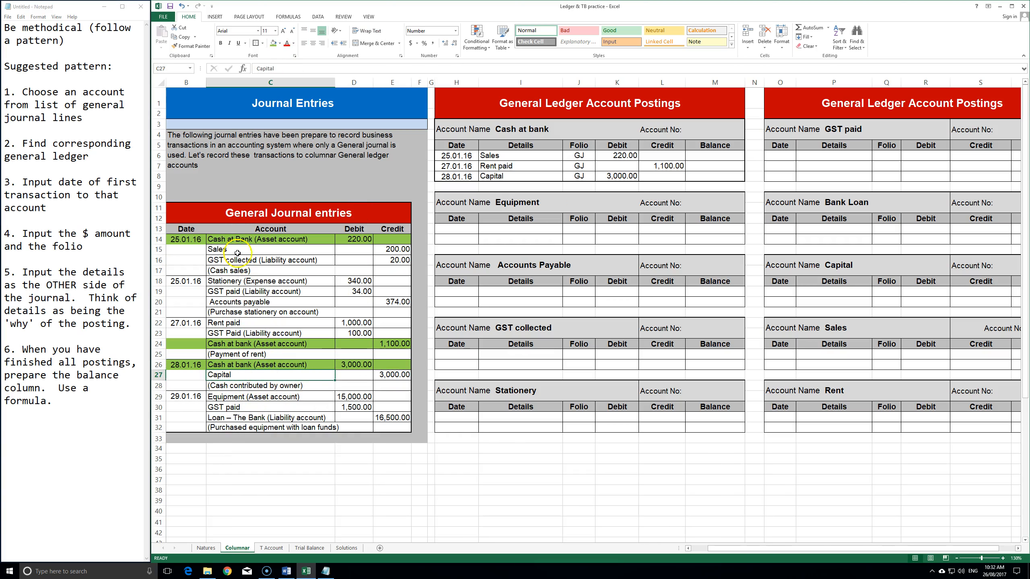
left_click(709, 156)
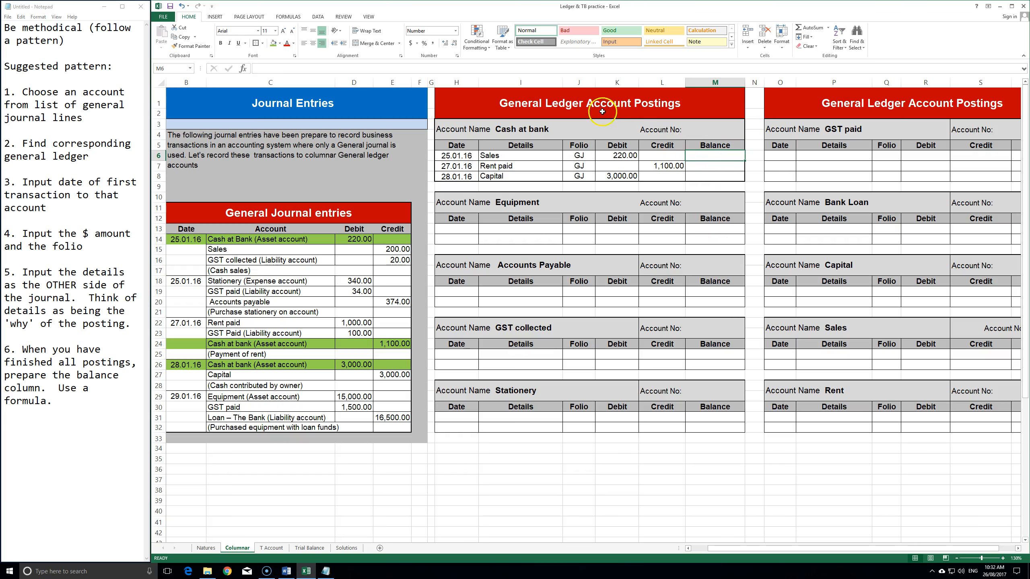
- Try running balances of 220.00, -880.00 and 2,120.00, then undo them
type("=")
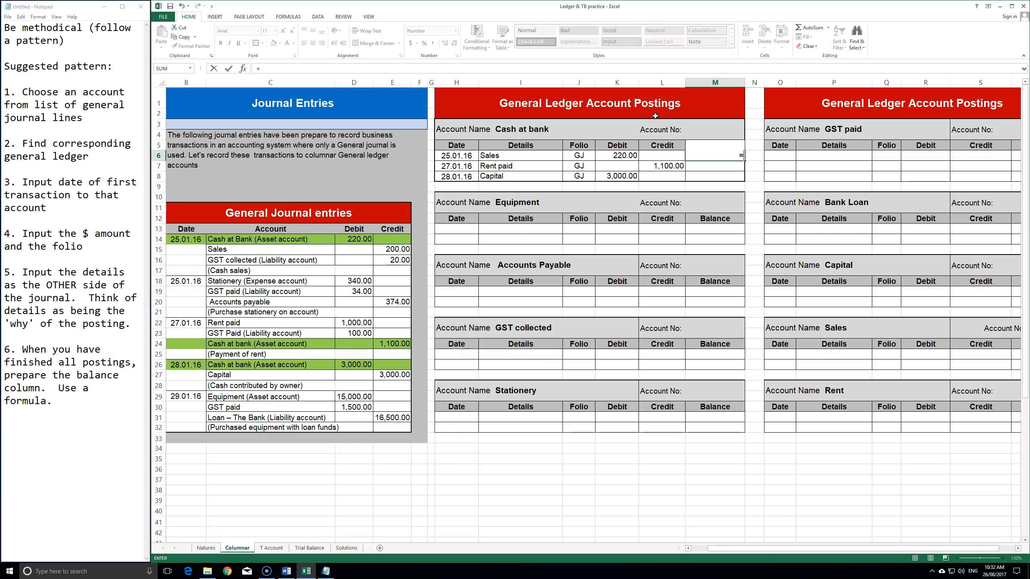
type("K6-L6")
key("Return")
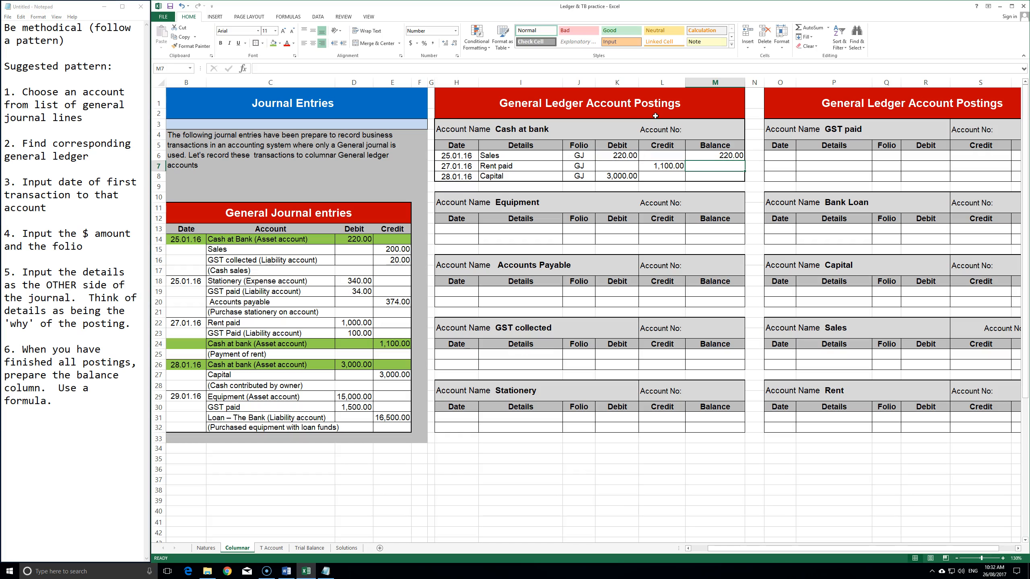
type("=")
key("Up")
key("Left")
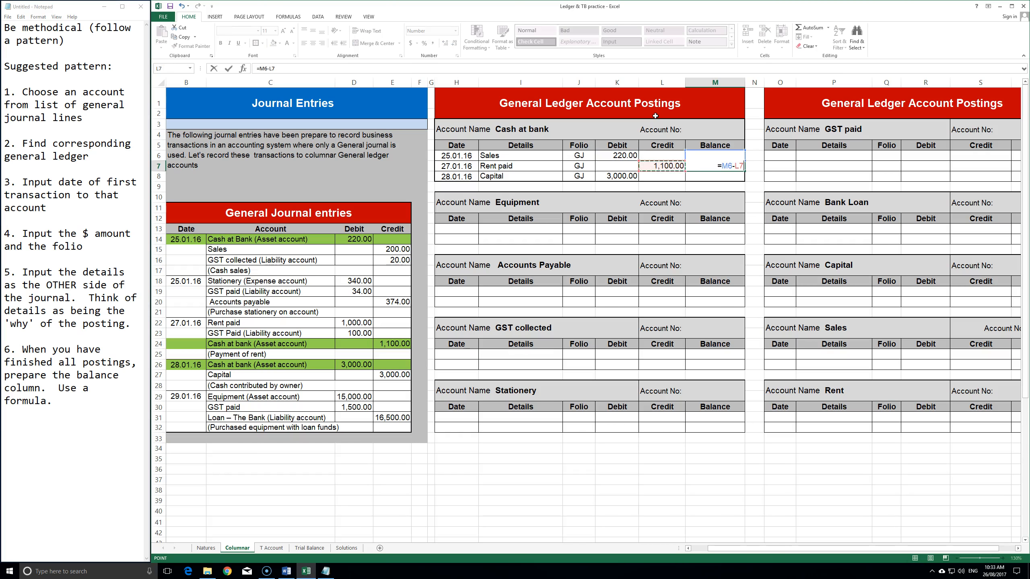
key("Return")
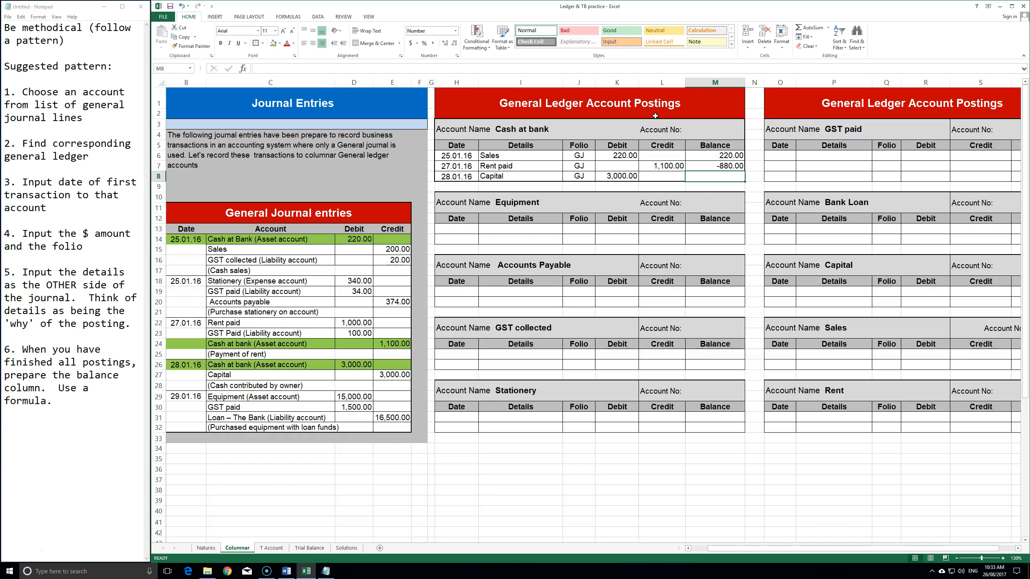
type("=")
key("Up")
type("+")
key("Left")
key("Left")
key("Return")
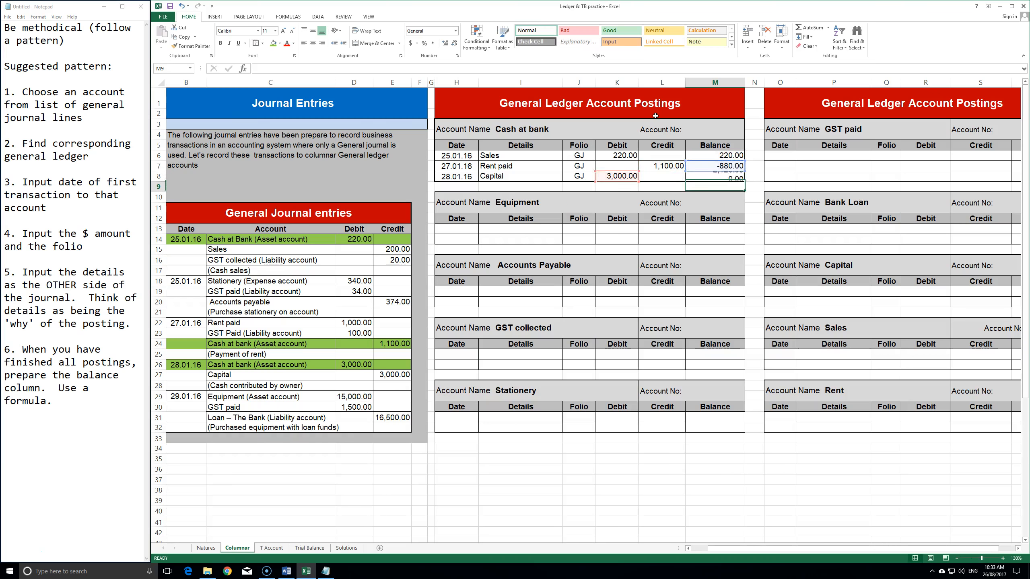
key("ctrl+z")
key("ctrl+z")
key("ctrl+z")
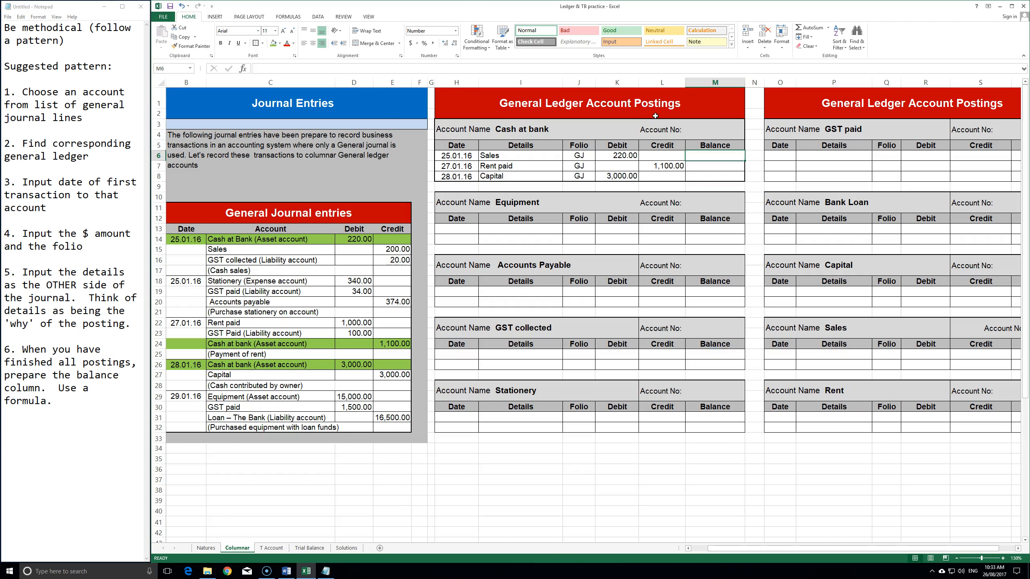
- Rebuild the first balance in M6 as debit minus credit, =K6-L6
left_click(662, 156)
left_click(634, 155)
left_click(659, 158)
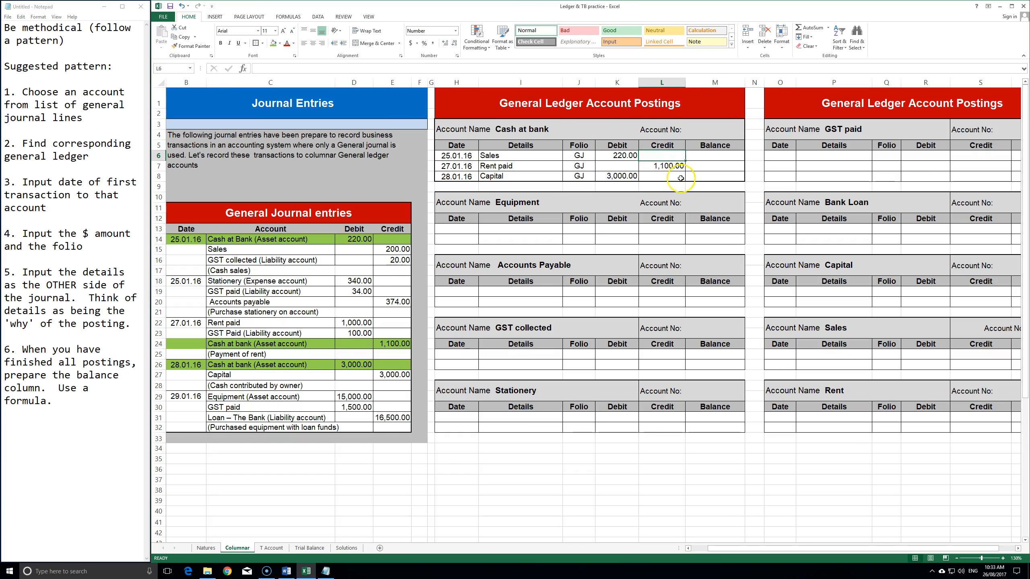
left_click(714, 158)
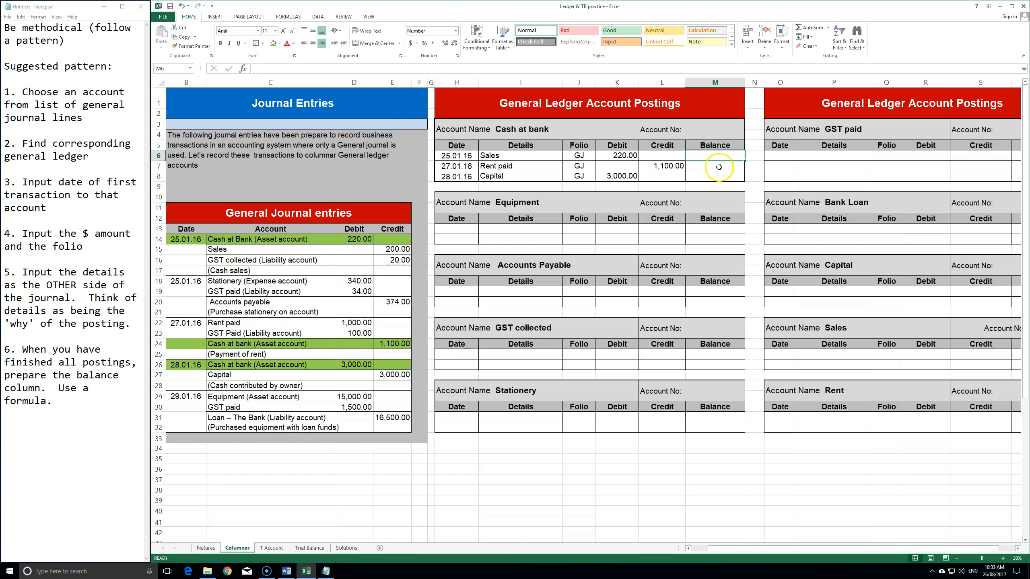
type("=")
left_click(613, 154)
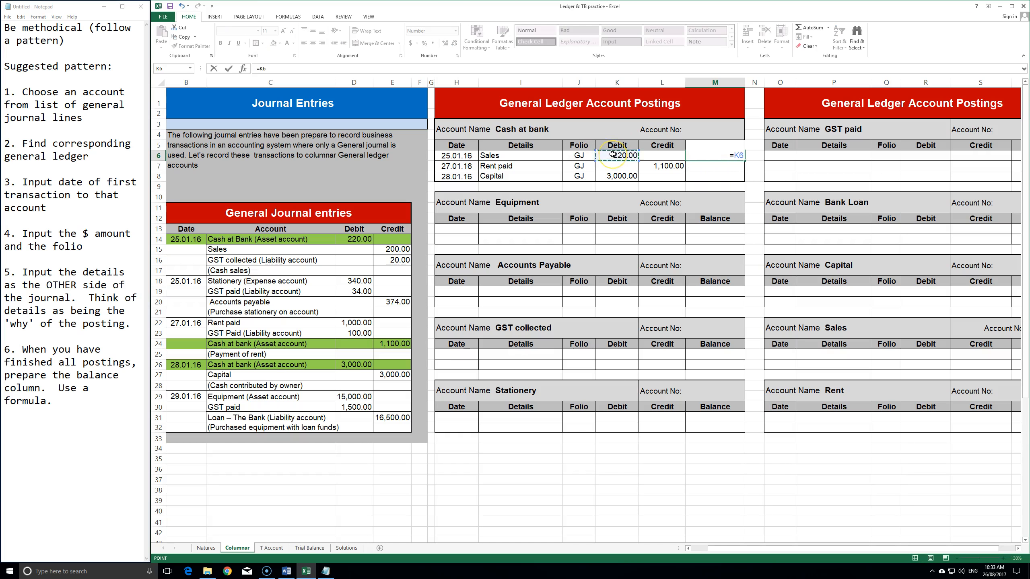
type("-")
left_click(664, 156)
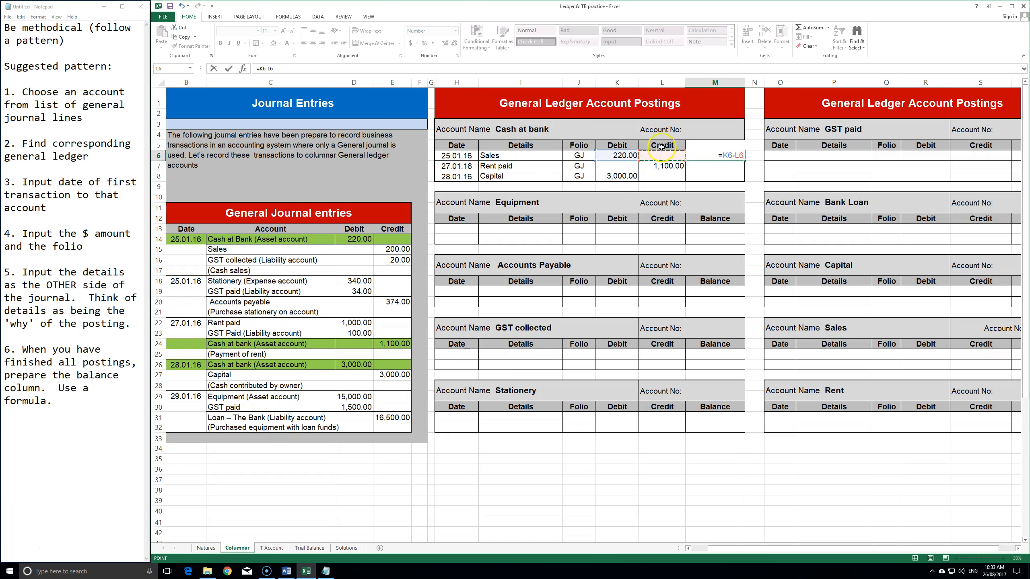
key("Return")
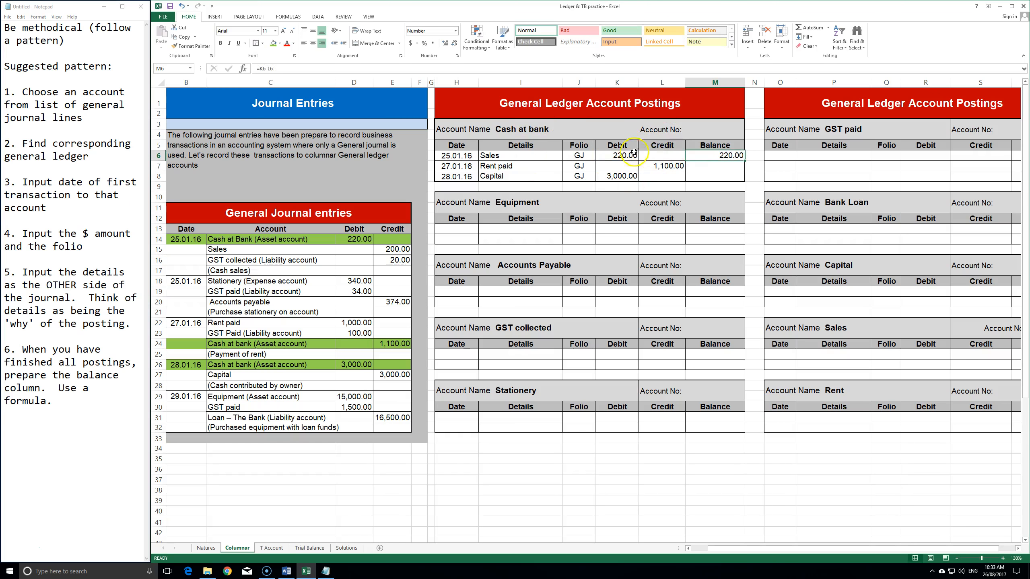
- Test the balance by moving 220 to credit (-220.00), then restore it to debit
left_click(618, 156)
key("Delete")
left_click(665, 156)
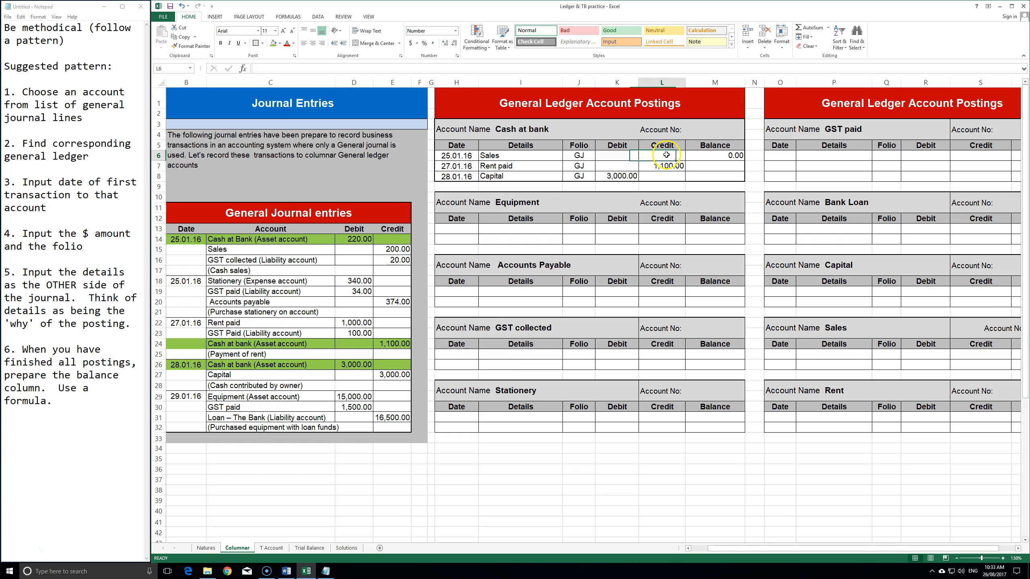
type("220")
key("Return")
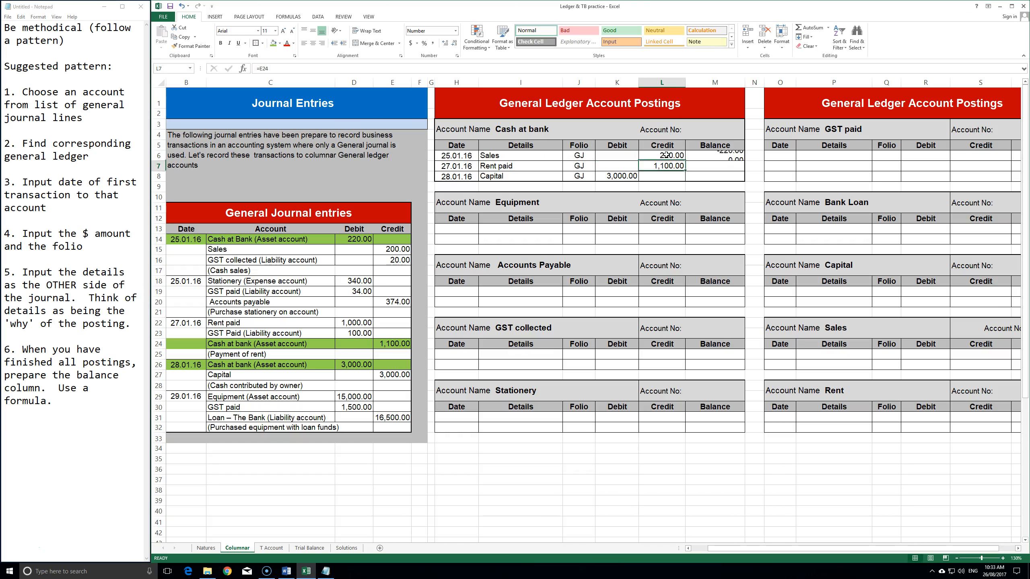
left_click(729, 159)
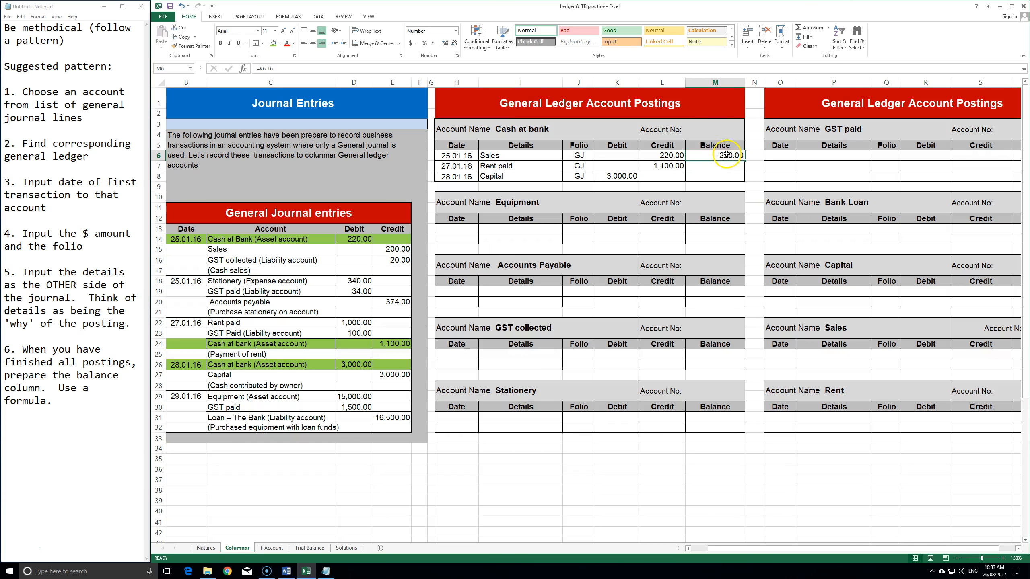
left_click(665, 155)
key("Delete")
left_click(619, 155)
type("220")
key("Return")
- Start the Rent paid row's balance formula in M7 referencing M6
key("Right")
key("Right")
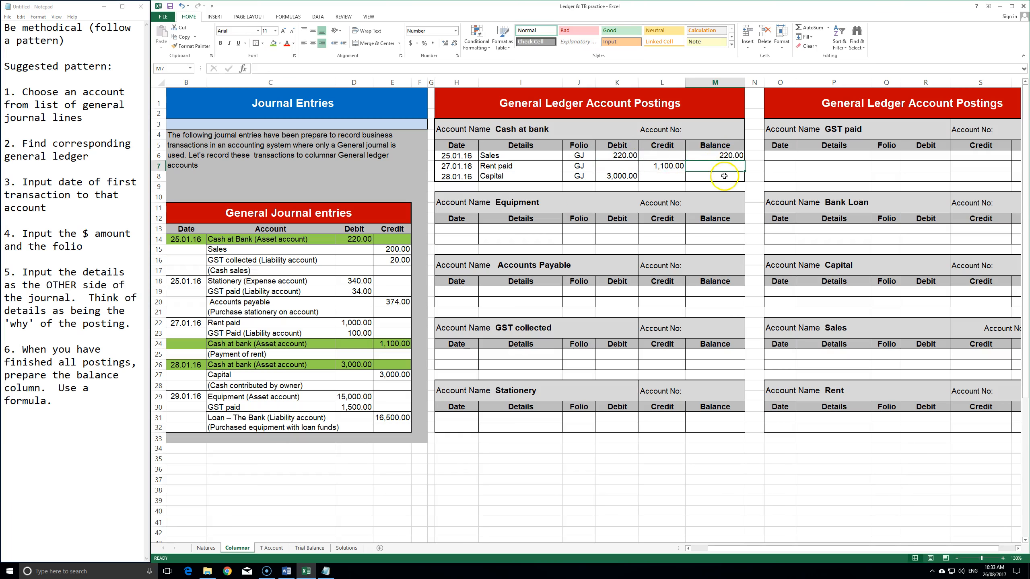
type("=")
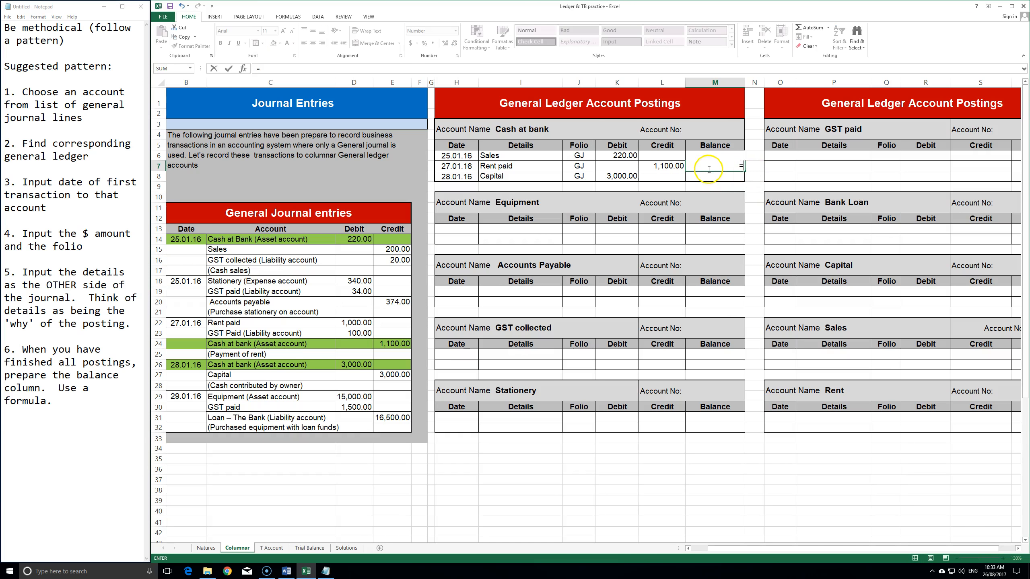
left_click(728, 154)
- Complete M7 as =M6+K7-L7 (-880.00), copy it to M8, then clear M8
left_click(616, 165)
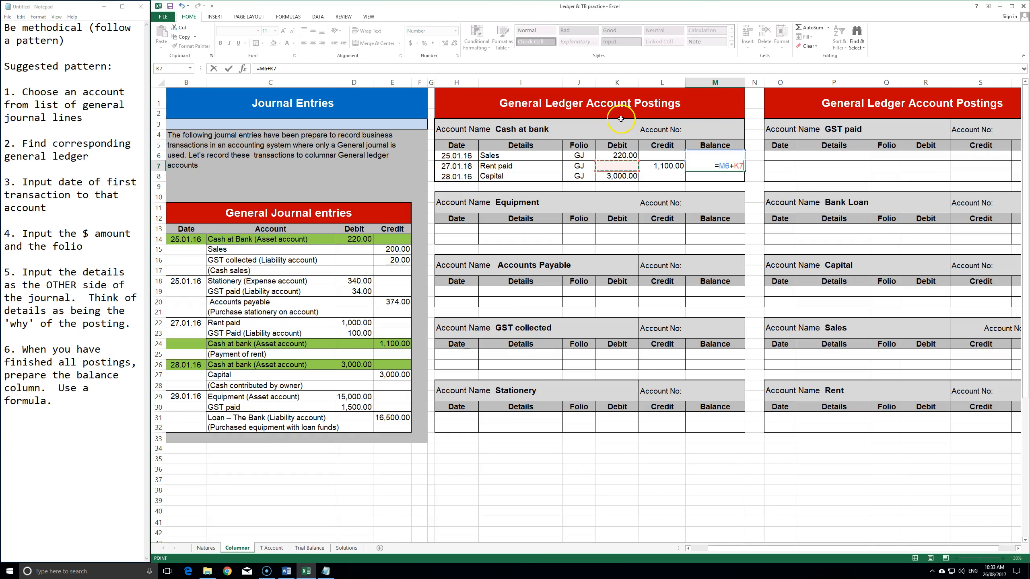
left_click(661, 165)
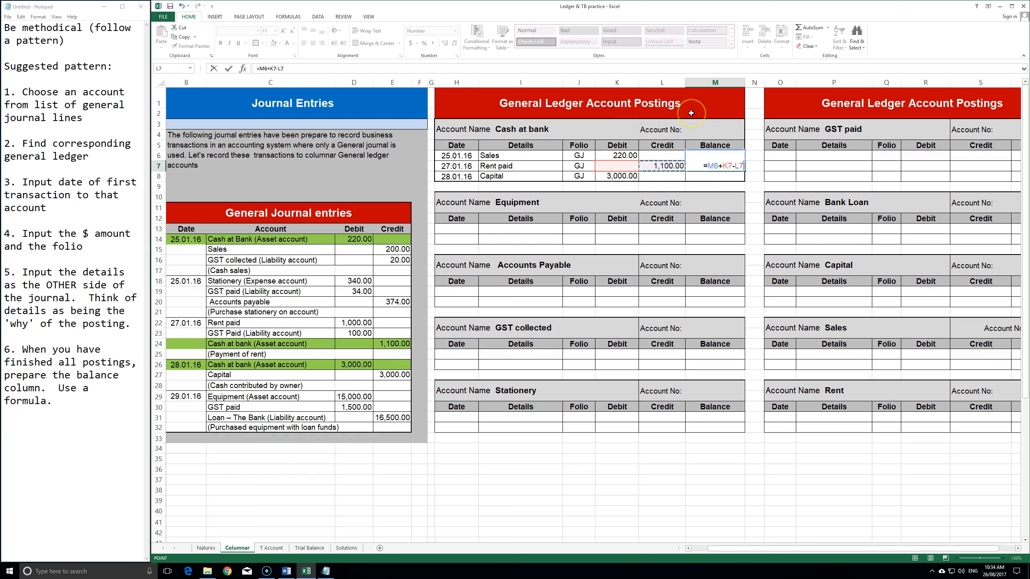
key("Return")
left_click(730, 170)
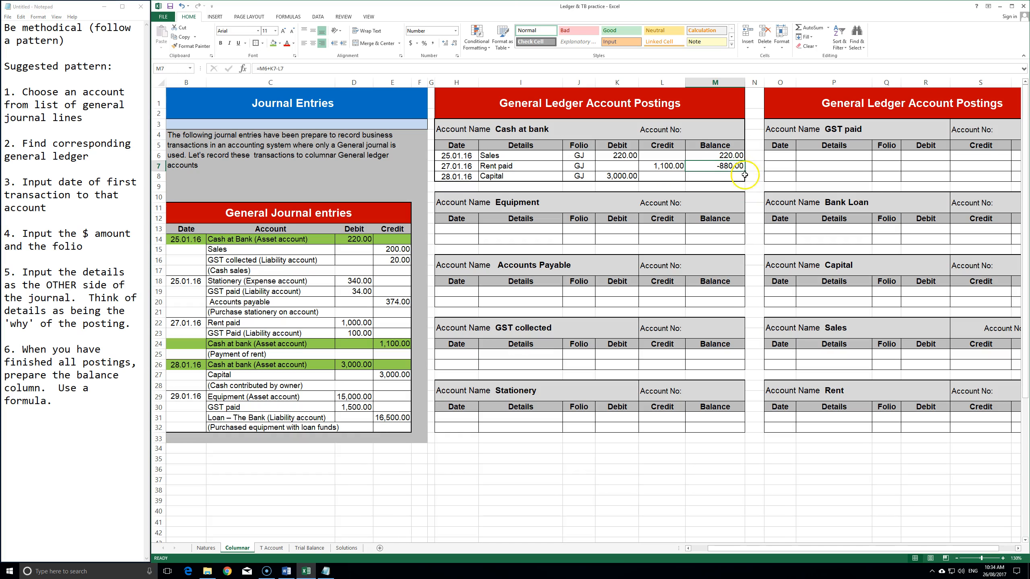
left_click_drag(745, 174, 744, 185)
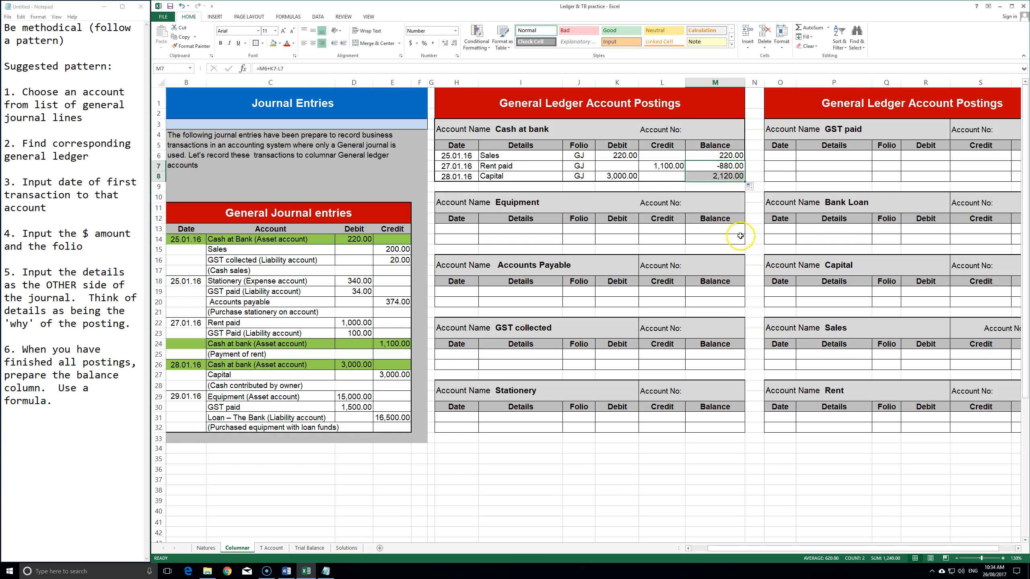
left_click(713, 178)
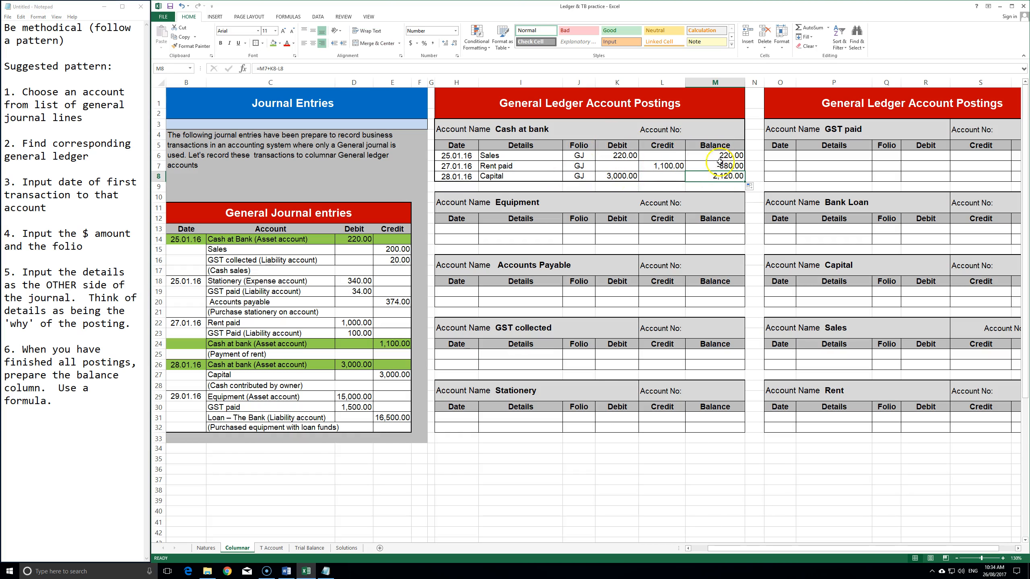
double_click(723, 174)
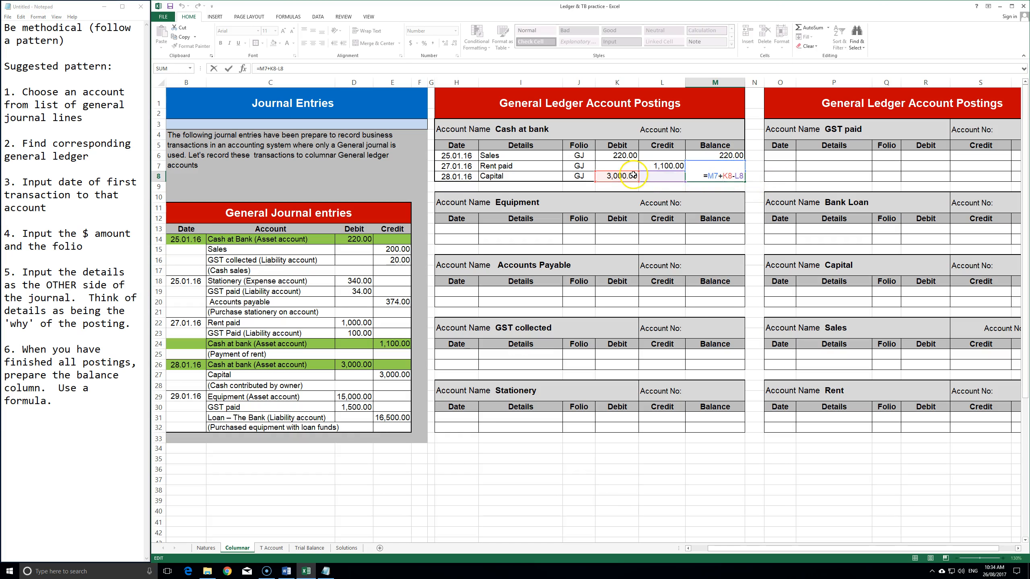
key("Return")
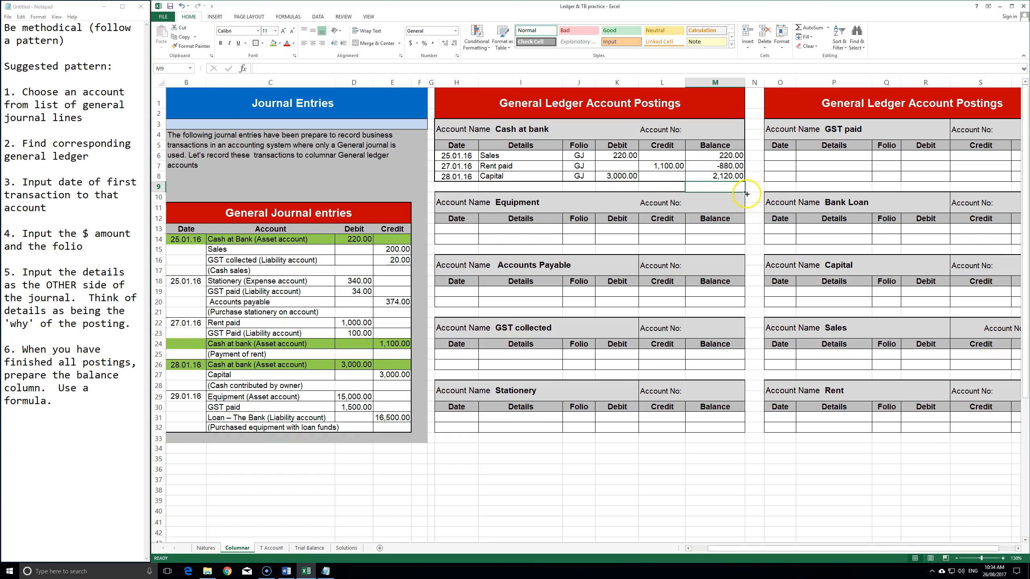
key("Up")
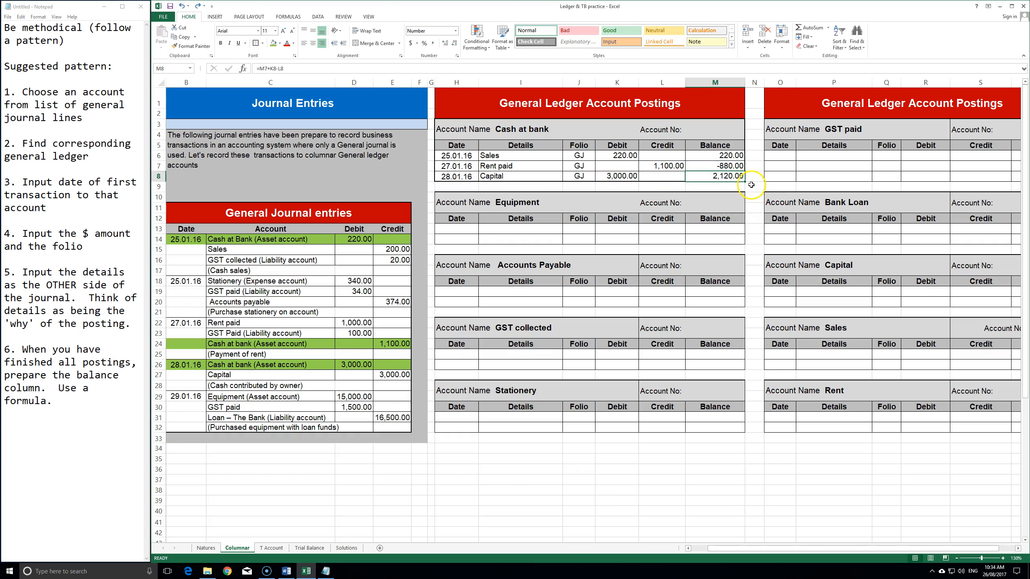
key("Delete")
left_click(740, 168)
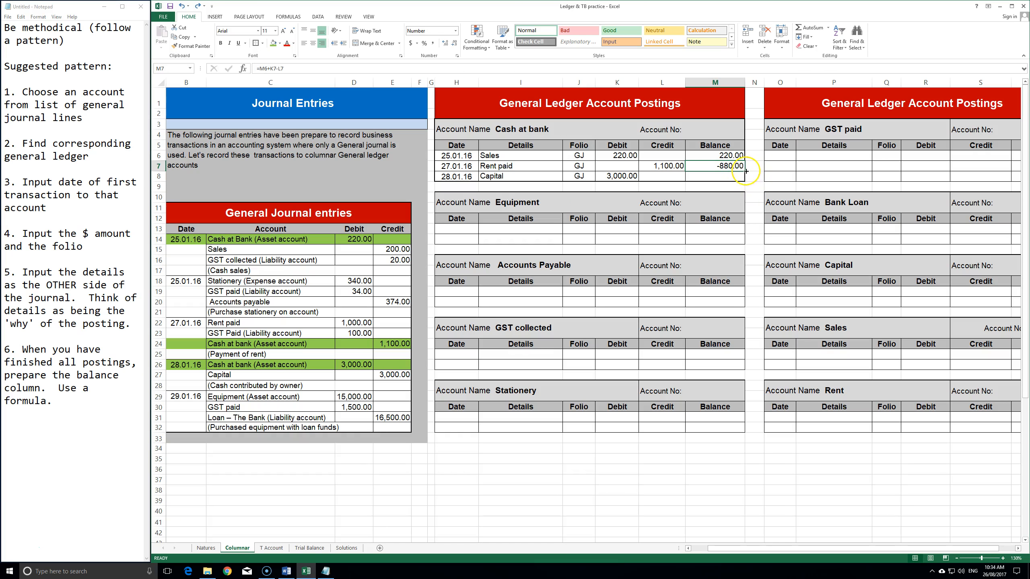
- Fill the M7 balance formula into M8 without formatting so Capital shows 2,120.00
left_click_drag(746, 171, 747, 187)
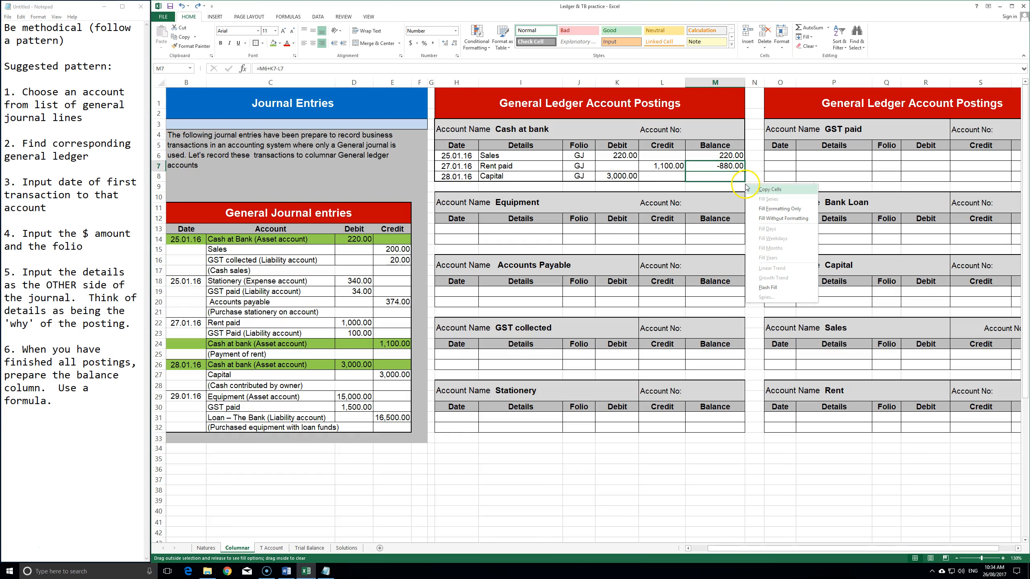
left_click(776, 222)
left_click(773, 177)
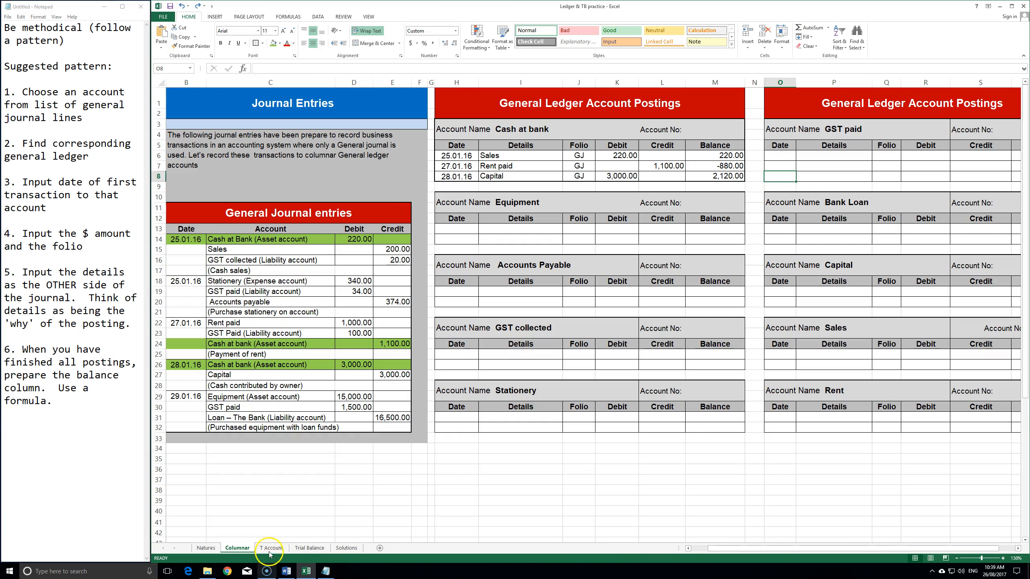
left_click(723, 179)
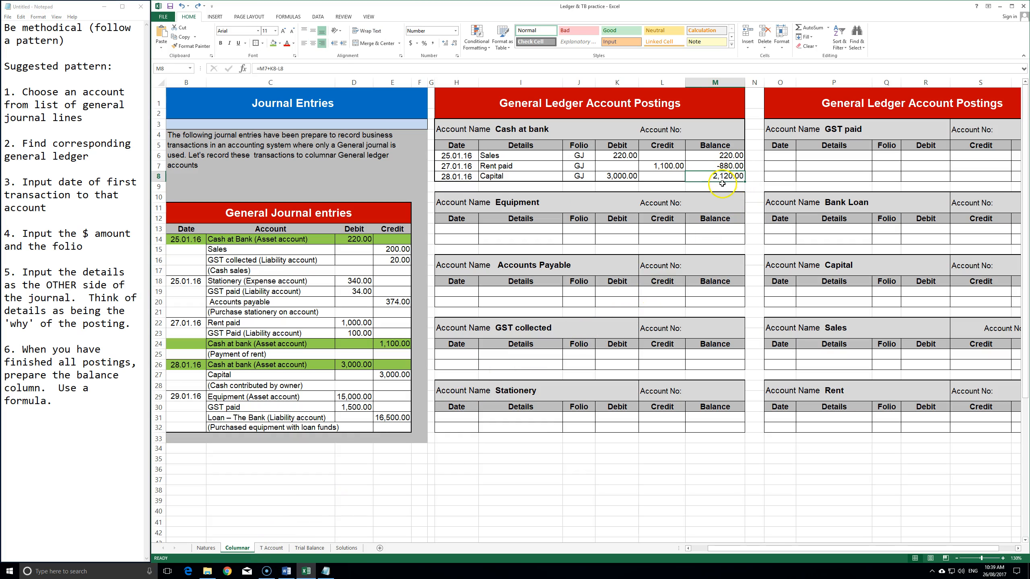
left_click(775, 178)
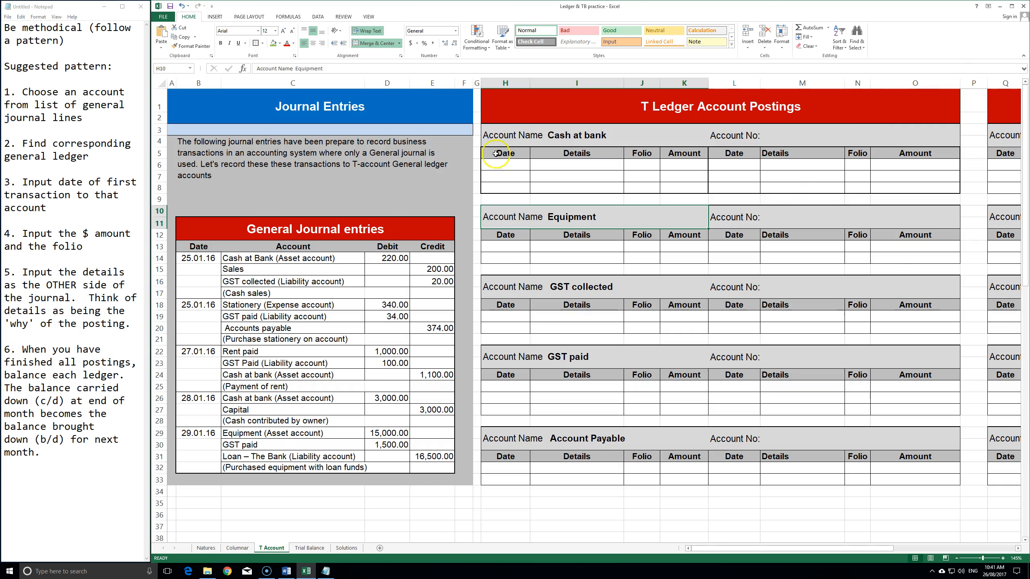
- Link the first Cash at bank debit date to the journal's 25.01.16
left_click(290, 257)
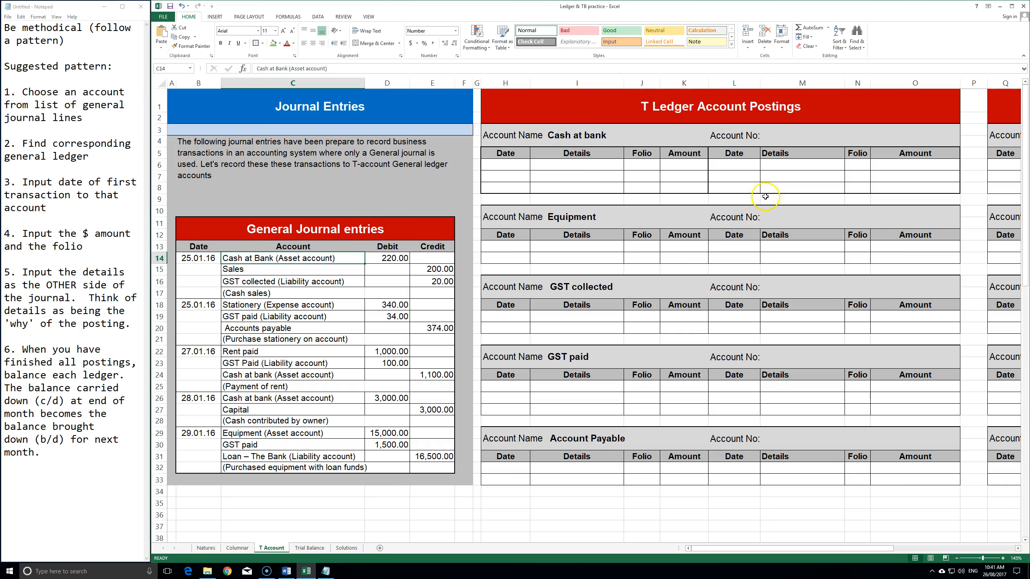
left_click(726, 176)
left_click_drag(535, 157, 678, 195)
left_click_drag(735, 153, 944, 187)
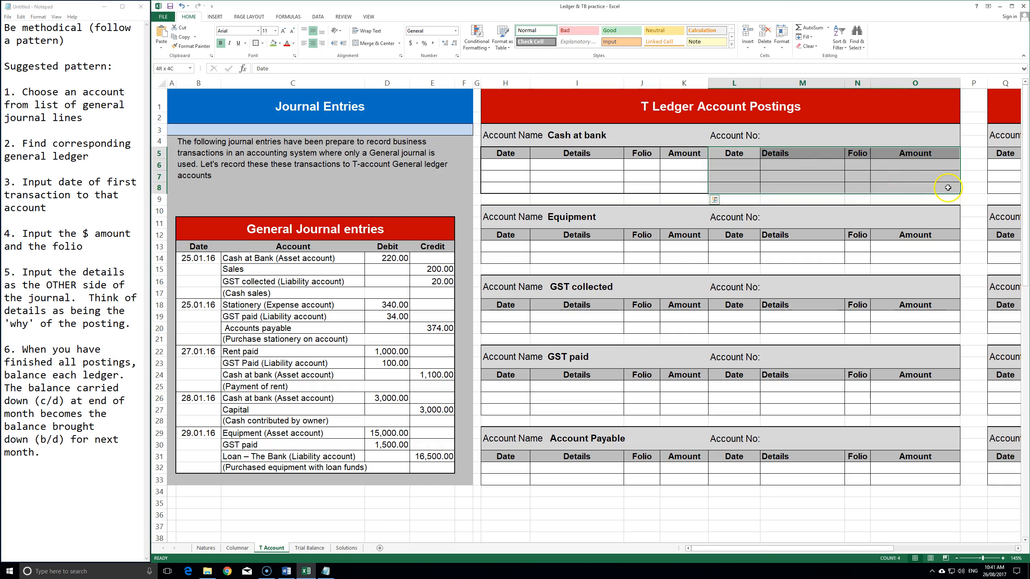
left_click(515, 165)
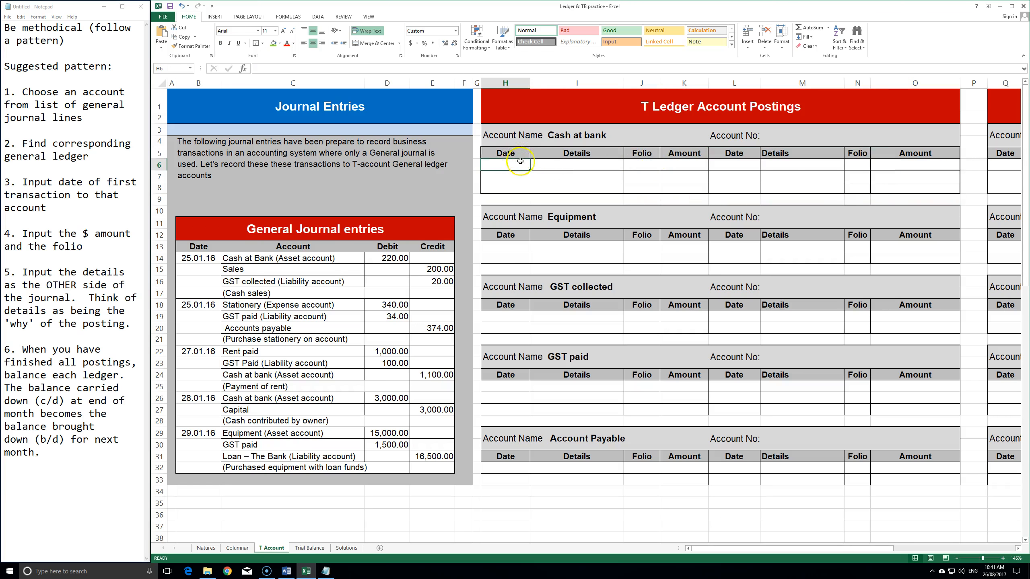
type("=")
left_click(192, 255)
key("Return")
- Link the debit amount to the journal's 220.00 and enter folio GJ
key("Right")
key("Right")
key("Right")
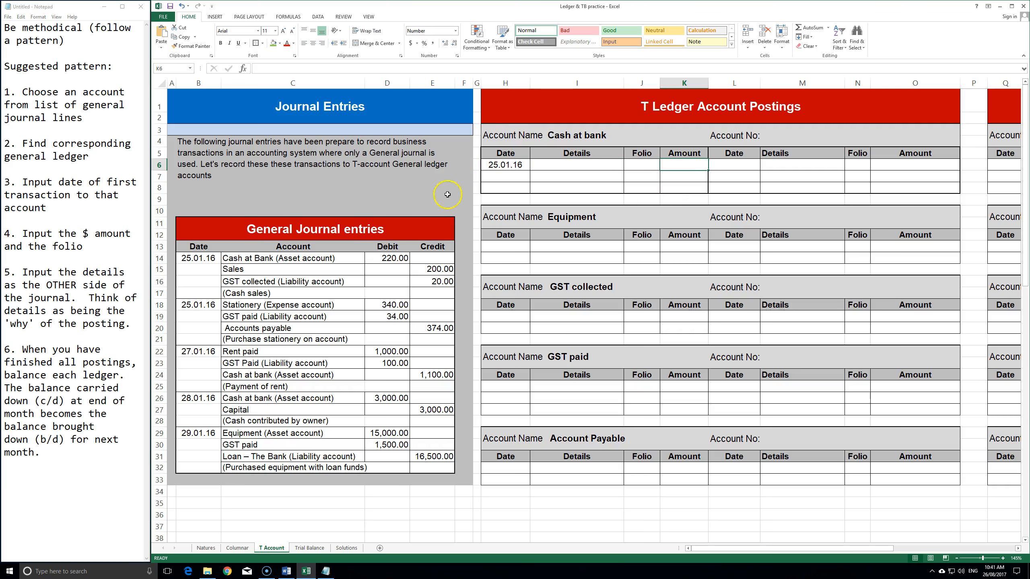
type("=")
left_click(382, 255)
key("Return")
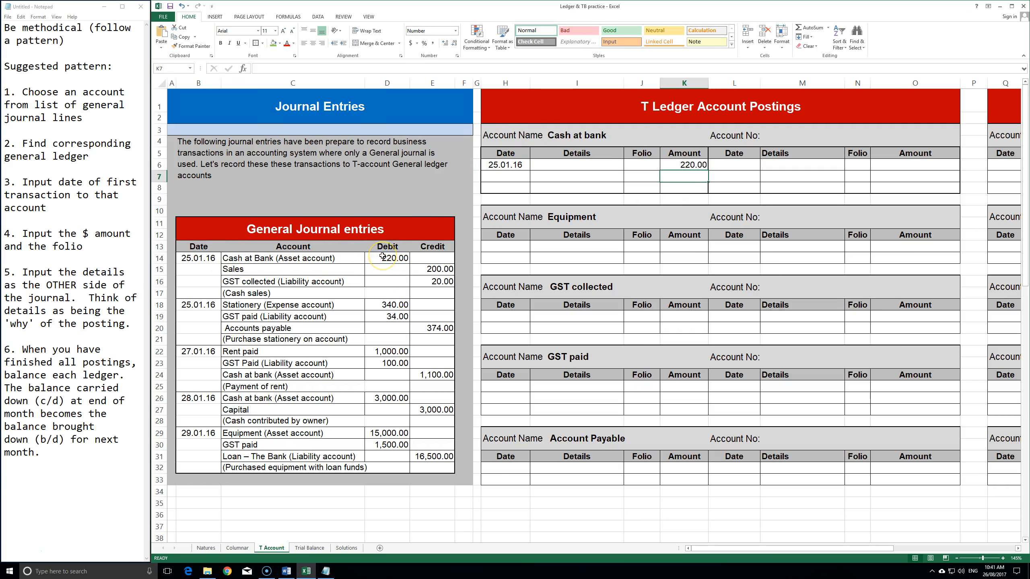
key("Left")
key("Up")
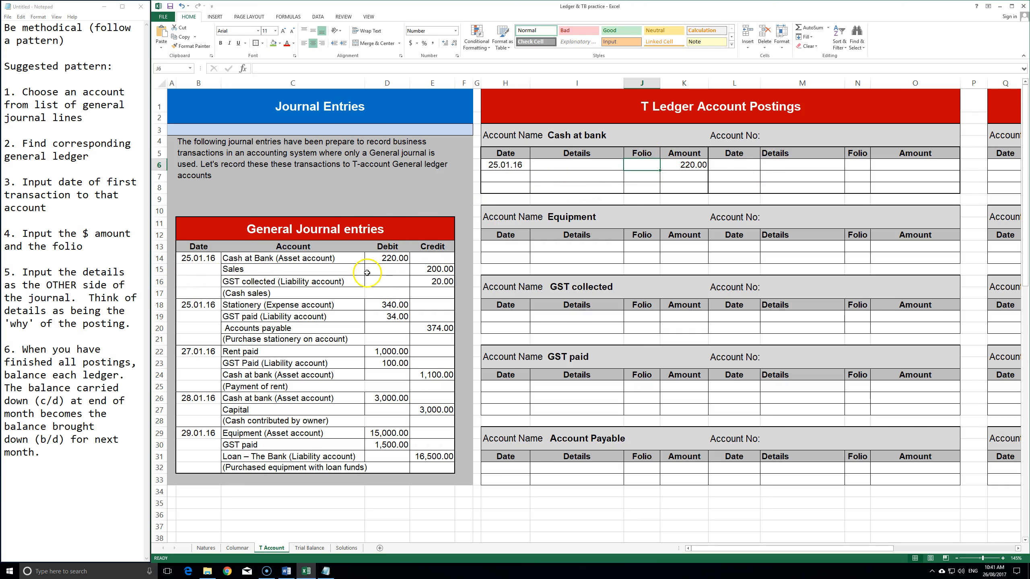
type("GJ")
key("Left")
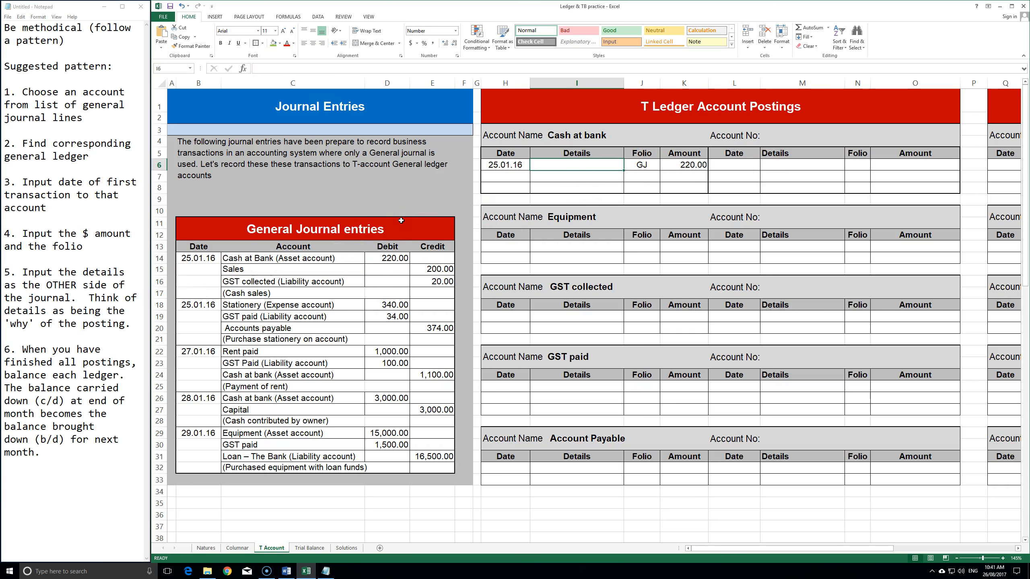
- Link the debit details to the journal's Sales line
type("=")
left_click(245, 270)
key("Return")
left_click(582, 166)
mouse_move(203, 258)
left_mouse_down()
mouse_move(425, 250)
mouse_move(377, 261)
mouse_move(195, 259)
left_mouse_up()
- Shade the posted 25.01.16 journal line green and locate the rent payment's 1,100.00 credit
left_click(425, 248)
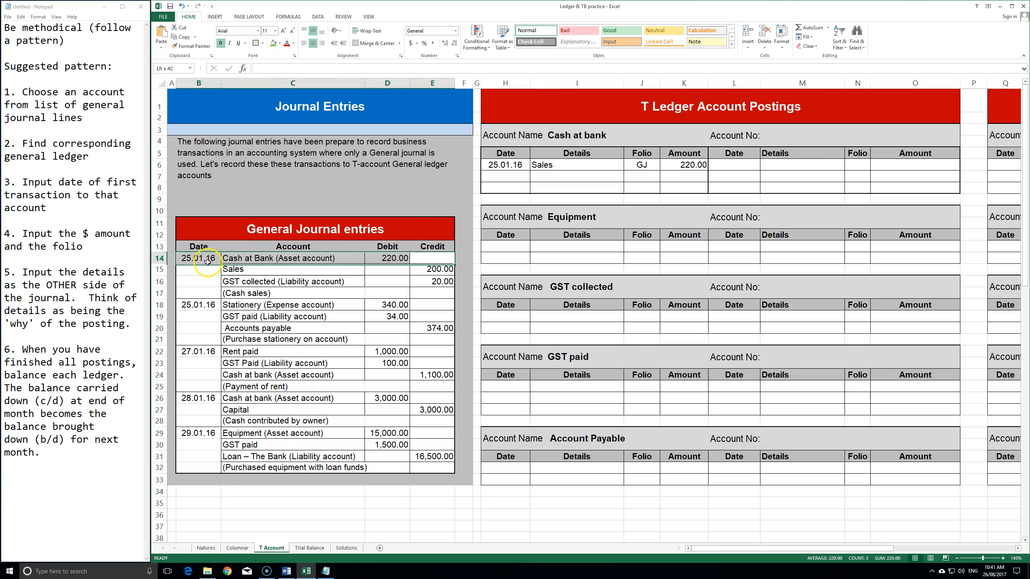
left_click(273, 43)
left_click(402, 374)
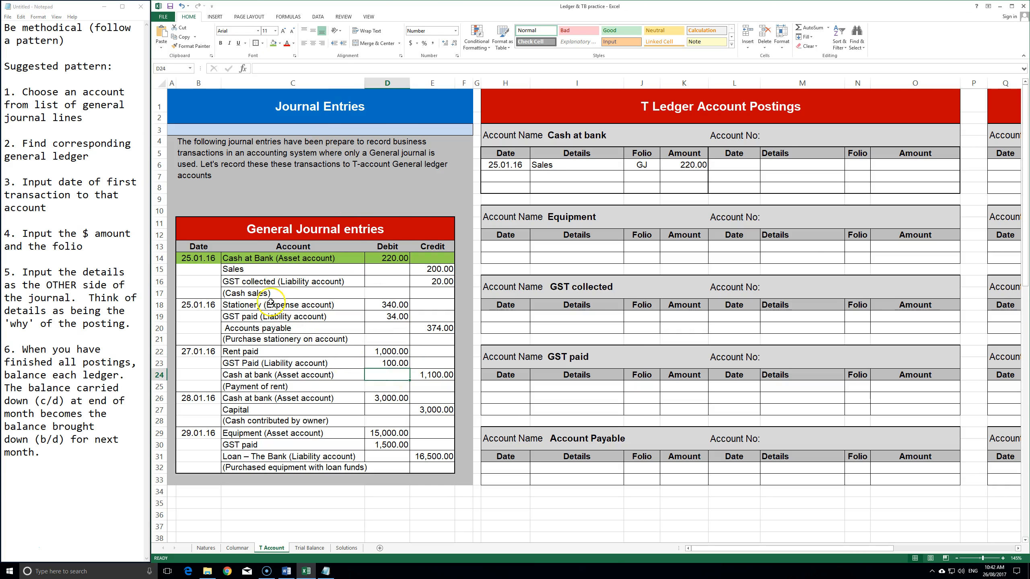
left_click(254, 373)
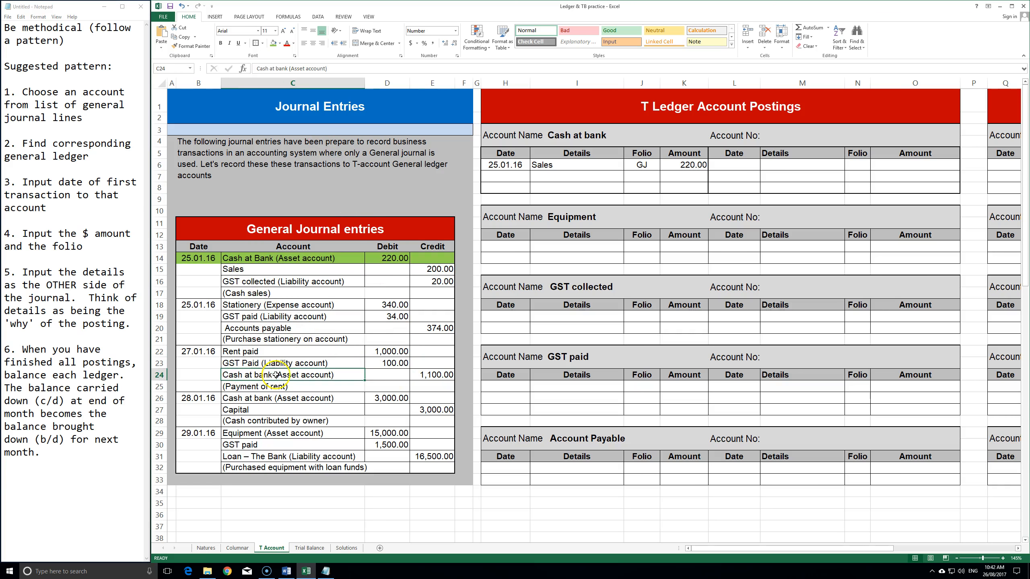
left_click(436, 375)
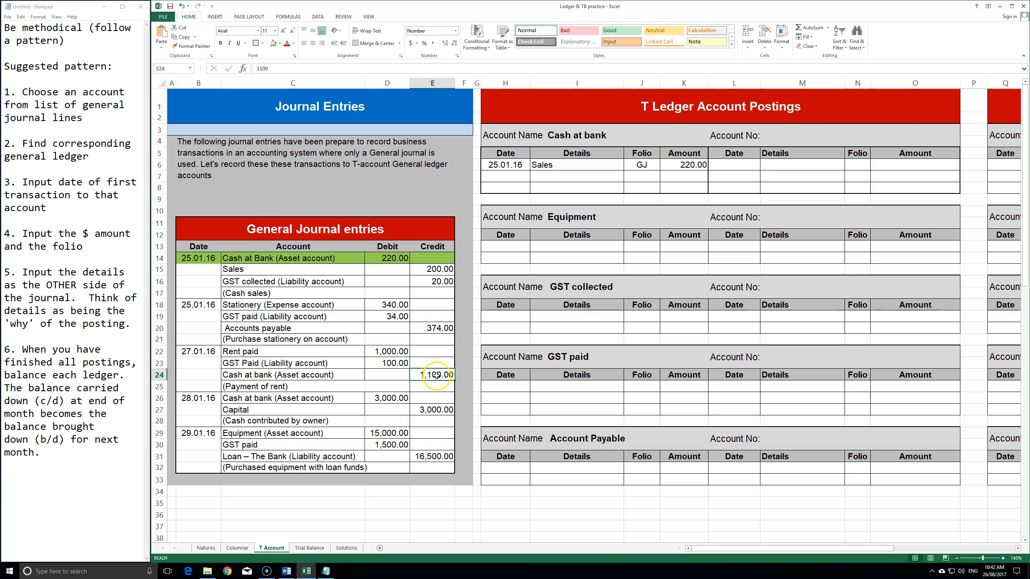
left_click_drag(502, 179, 681, 191)
left_click_drag(736, 165, 907, 164)
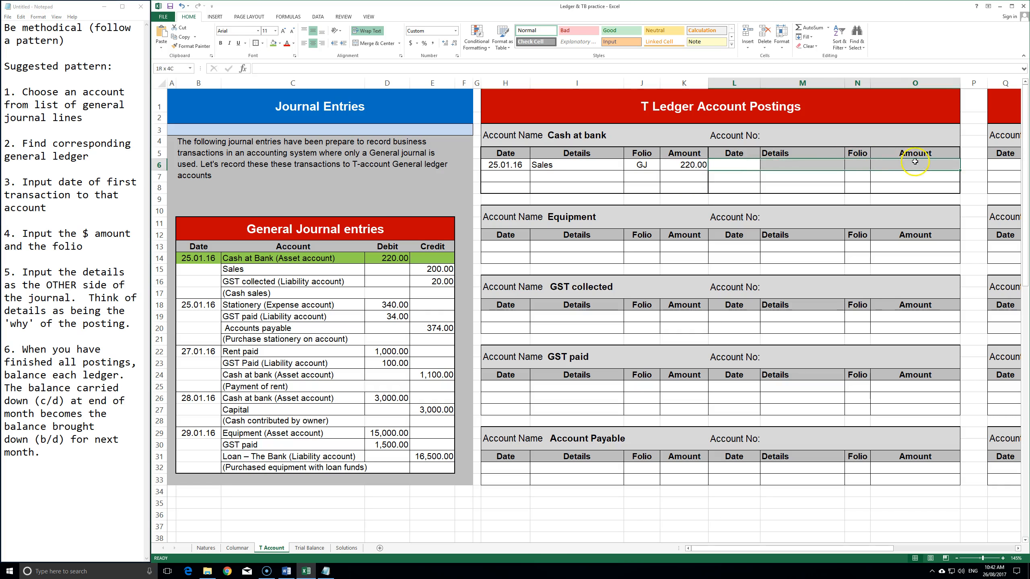
- Link the first Cash at bank credit to the journal's 27.01.16 date and 1,100.00
left_click(739, 165)
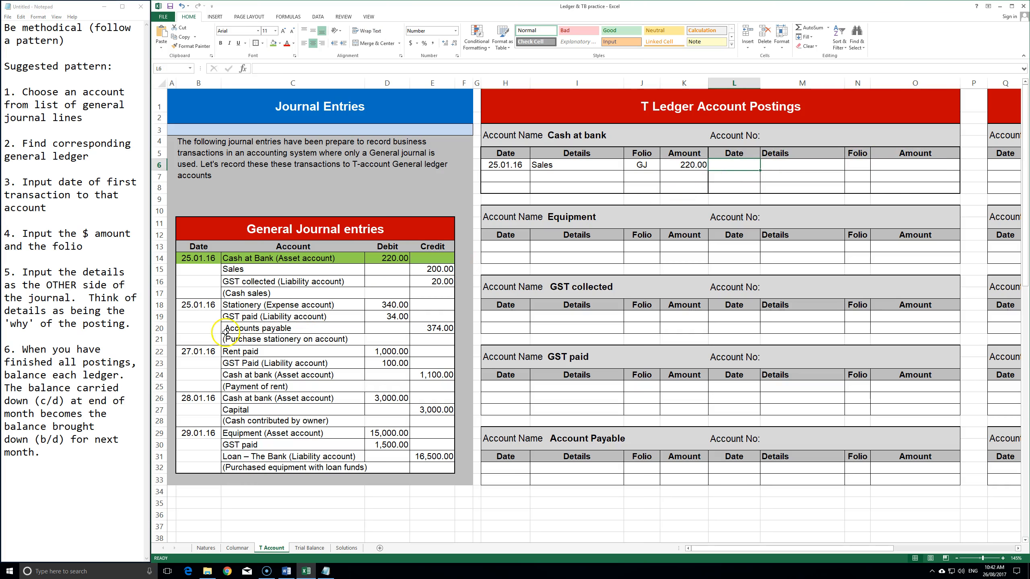
type("=")
left_click(206, 348)
key("Tab")
key("Tab")
key("Tab")
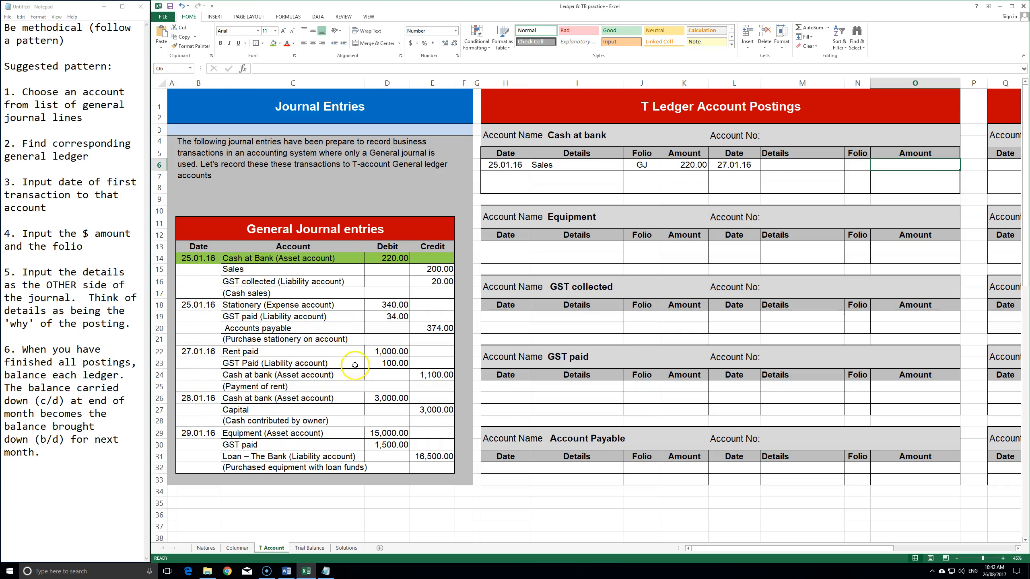
type("=")
left_click(430, 374)
key("ctrl+Return")
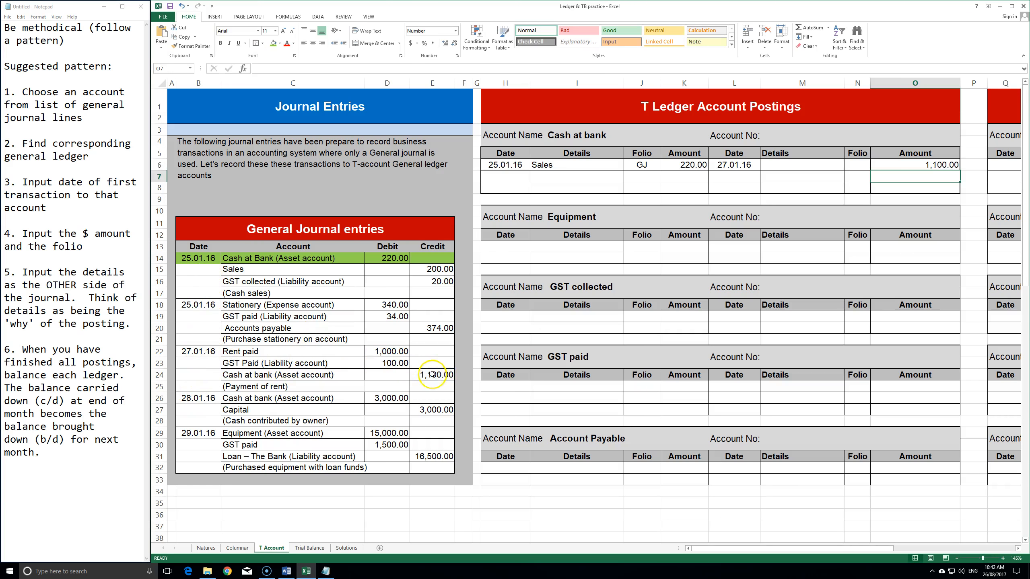
- Link the credit folio to GJ and the details to the Rent paid line
key("Left")
type("=")
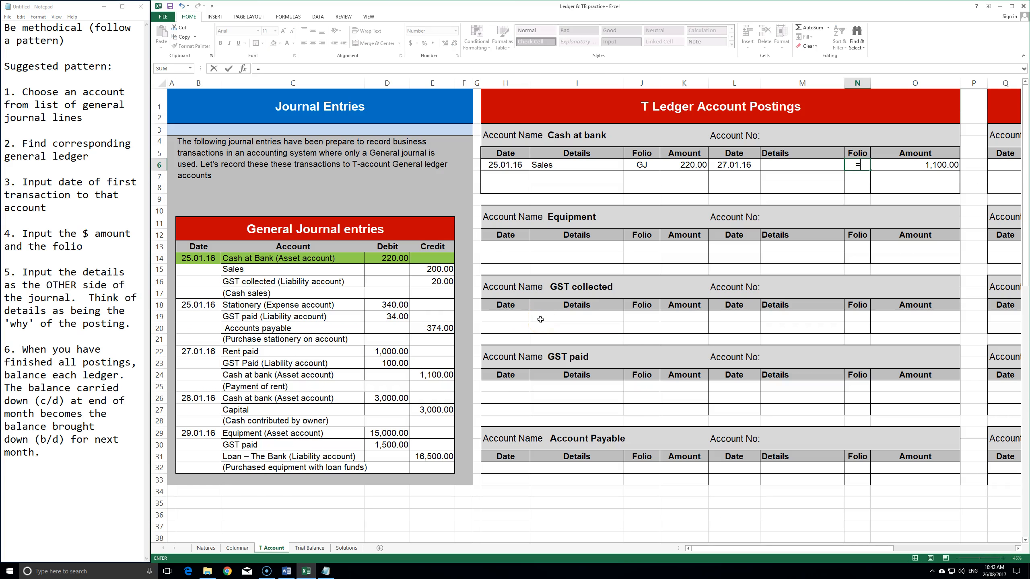
left_click(622, 162)
key("ctrl+Return")
key("Left")
type("=")
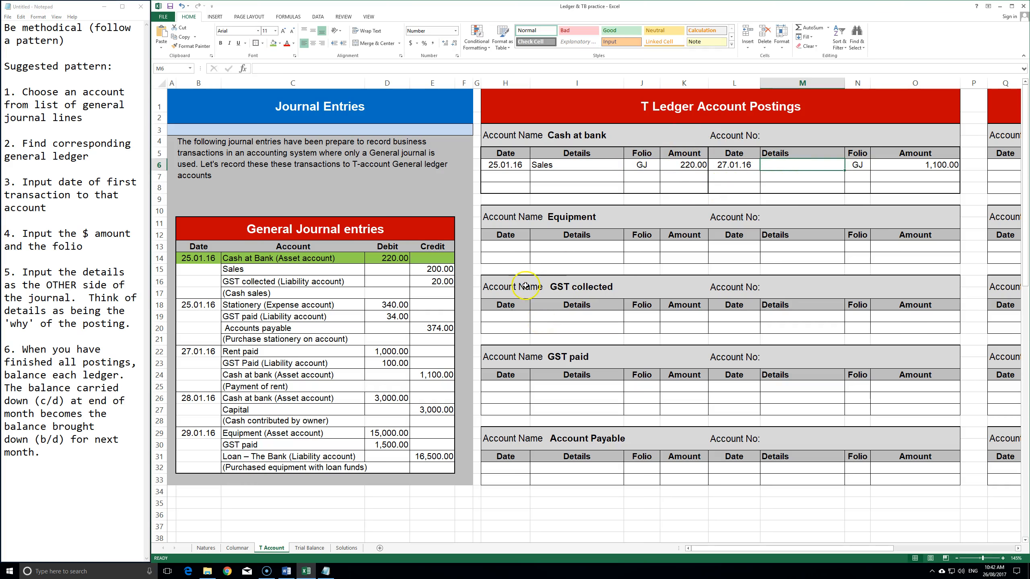
left_click(294, 349)
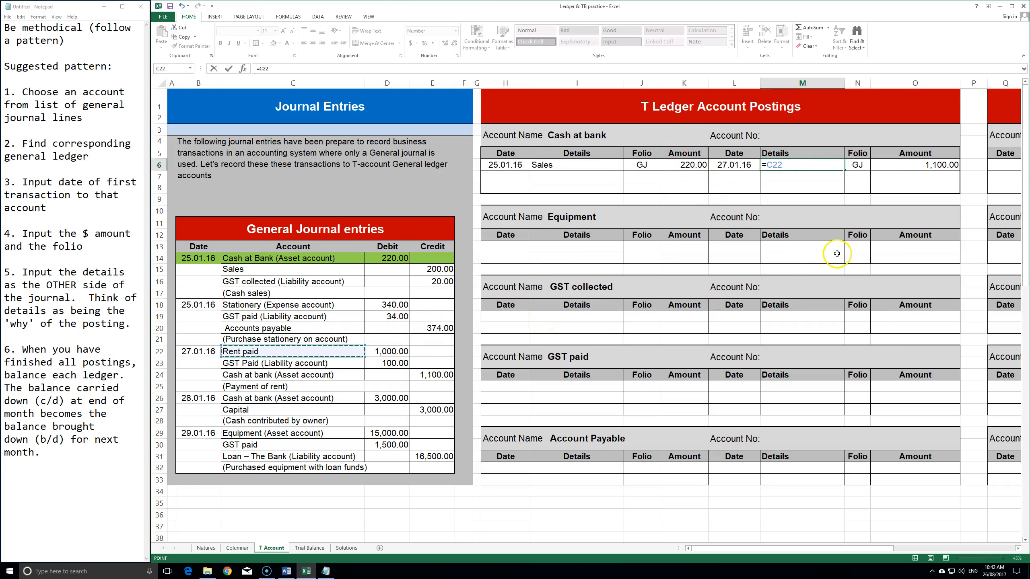
key("Return")
left_click(763, 164)
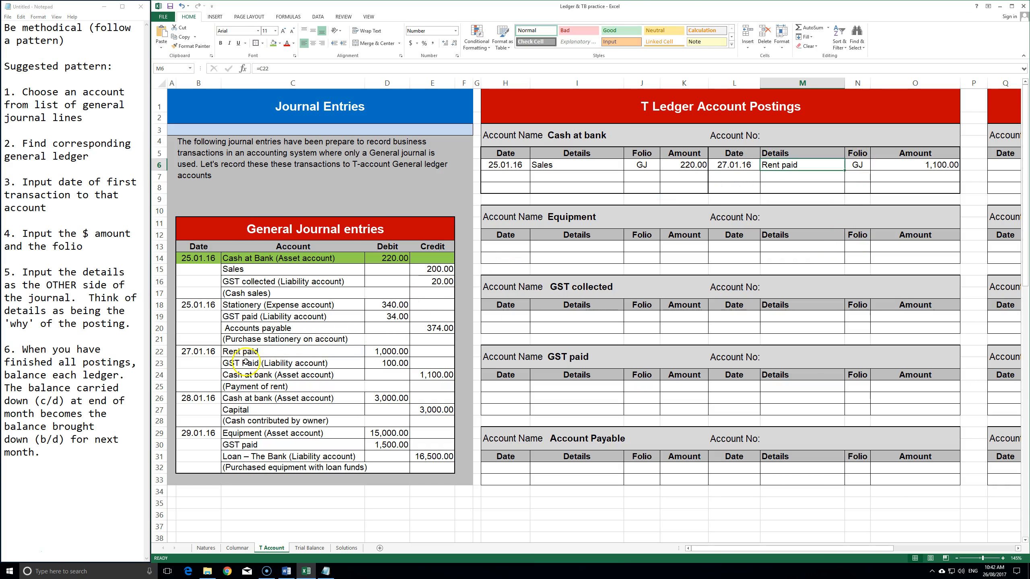
- Shade the rent's Cash at bank journal line green and select the capital entry
left_click_drag(213, 374, 411, 376)
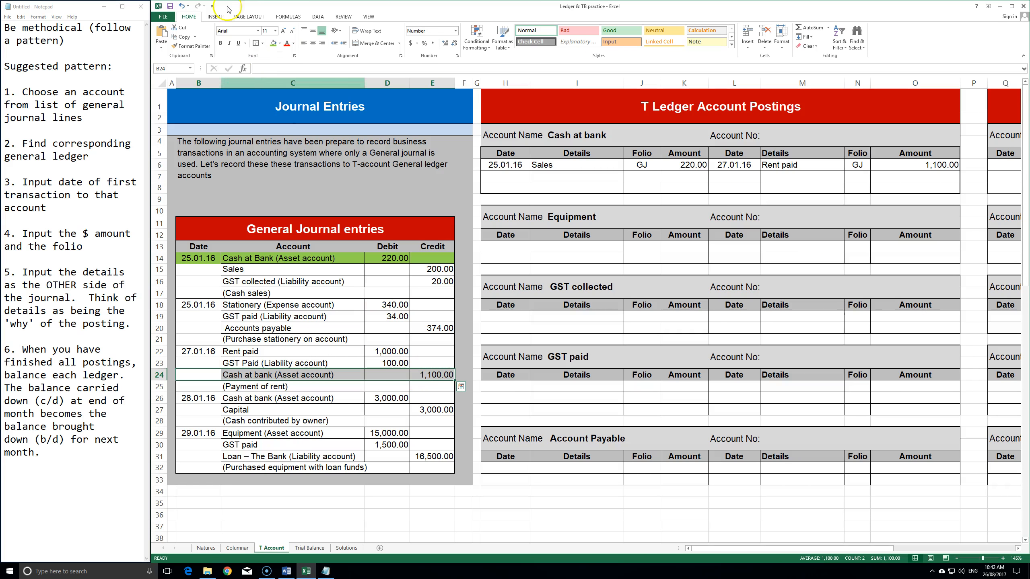
left_click(273, 44)
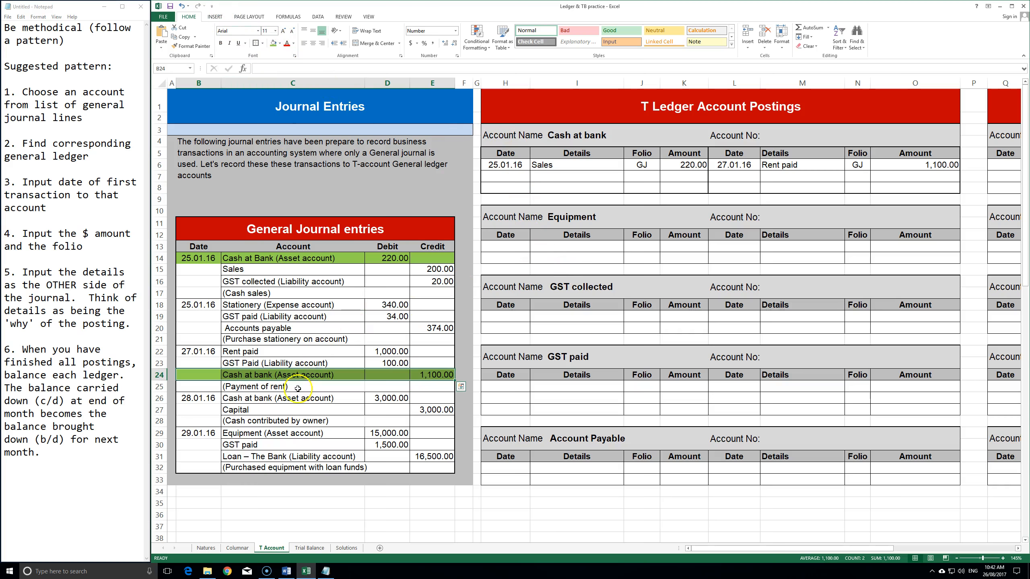
left_click(279, 420)
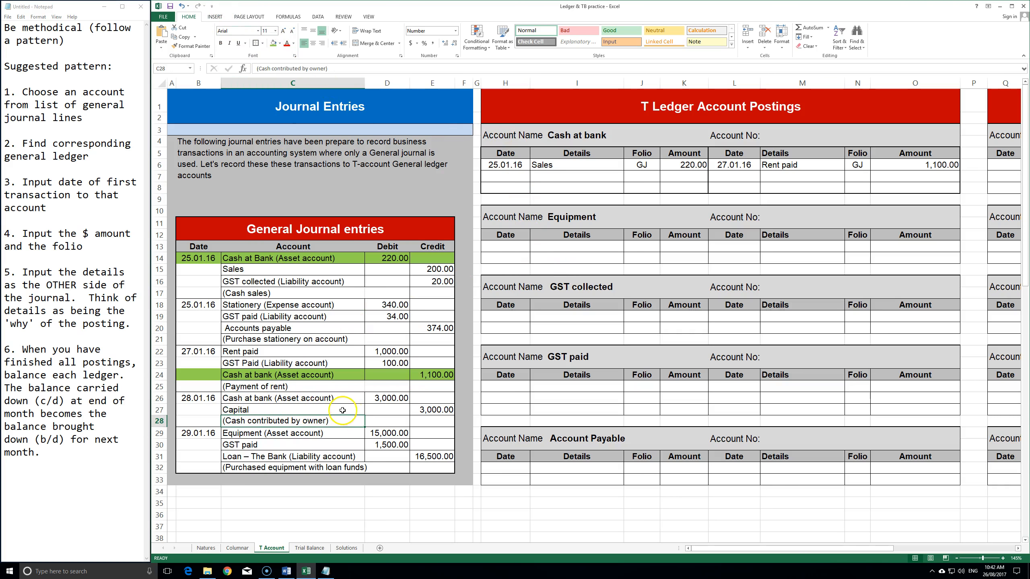
double_click(395, 397)
left_click_drag(229, 399, 386, 395)
left_click_drag(290, 393, 372, 395)
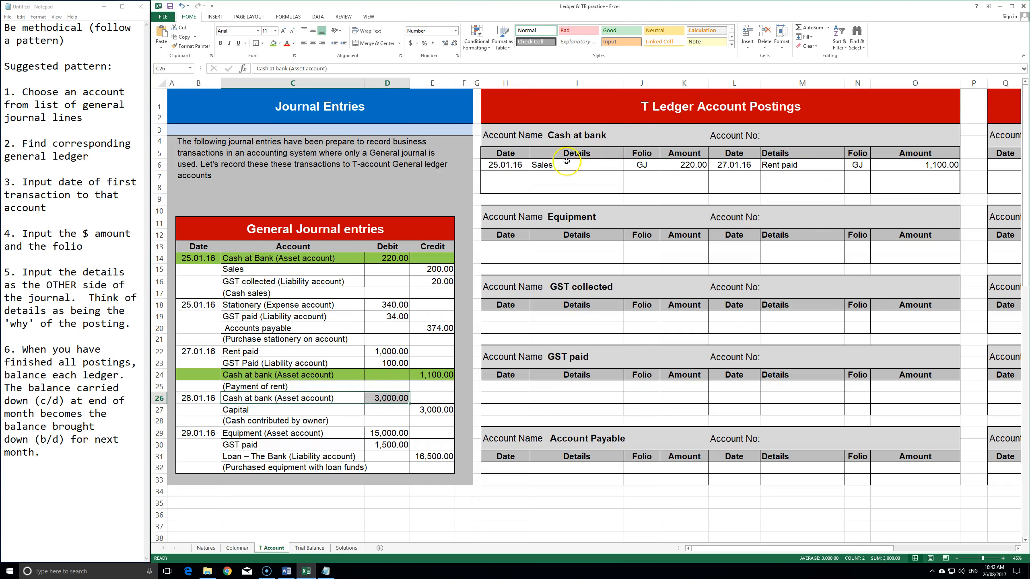
left_click(504, 175)
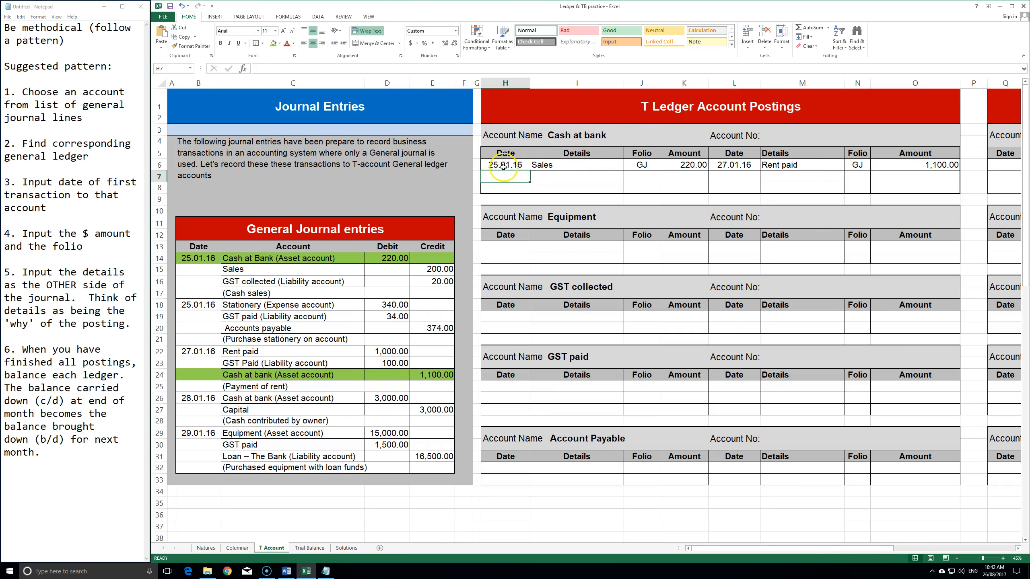
- Post a second debit: 28.01.16, 3,000.00, folio GJ, details linked to Capital
type("28.01.16")
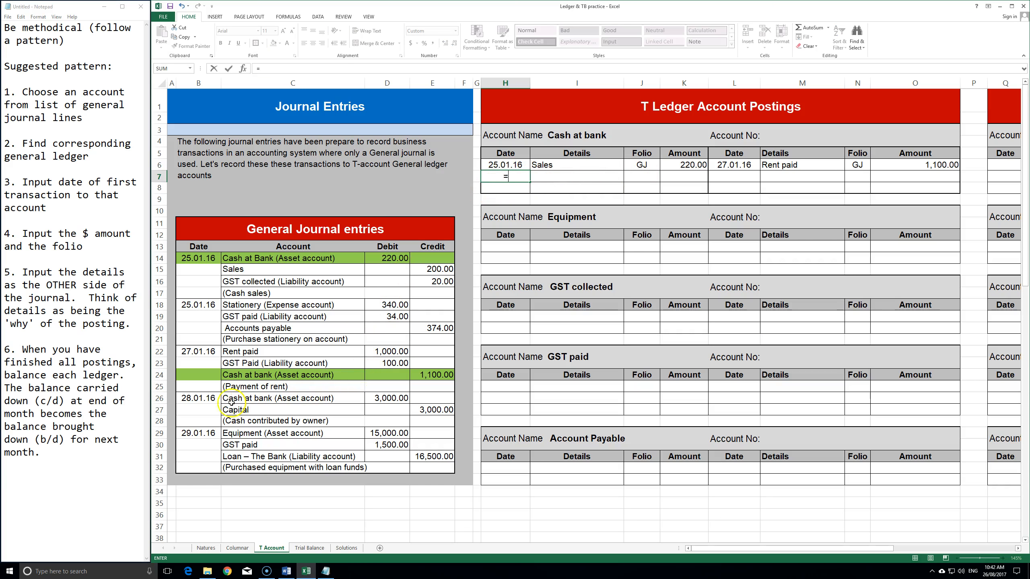
key("Tab")
key("Tab")
key("Tab")
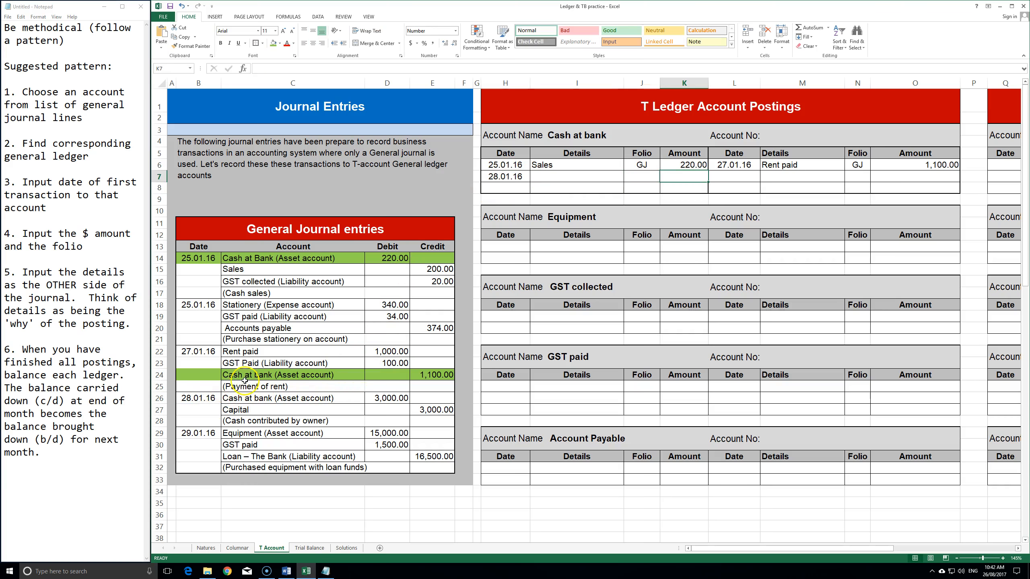
type("3000")
key("Return")
key("Up")
key("Left")
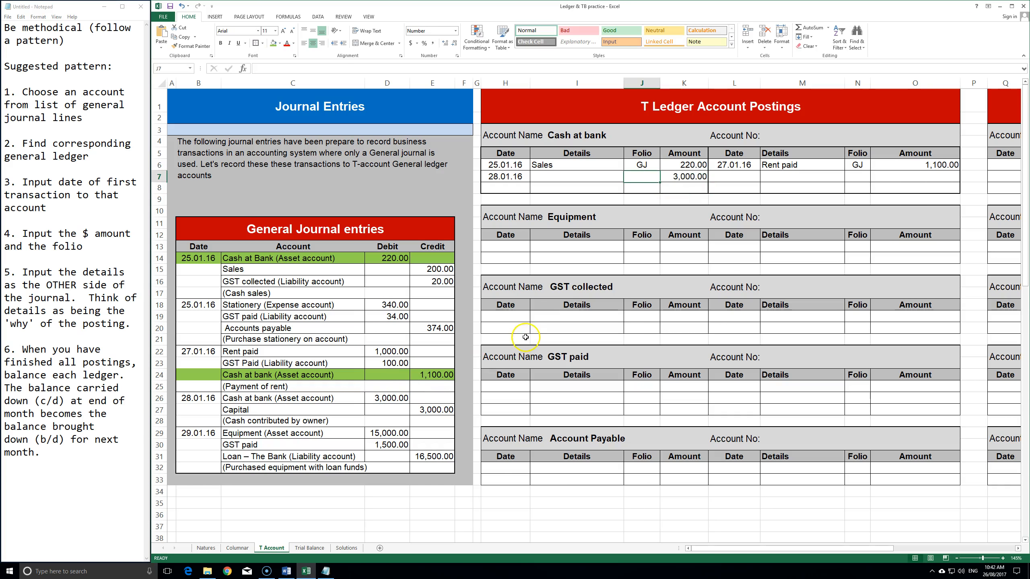
type("GJ")
key("Left")
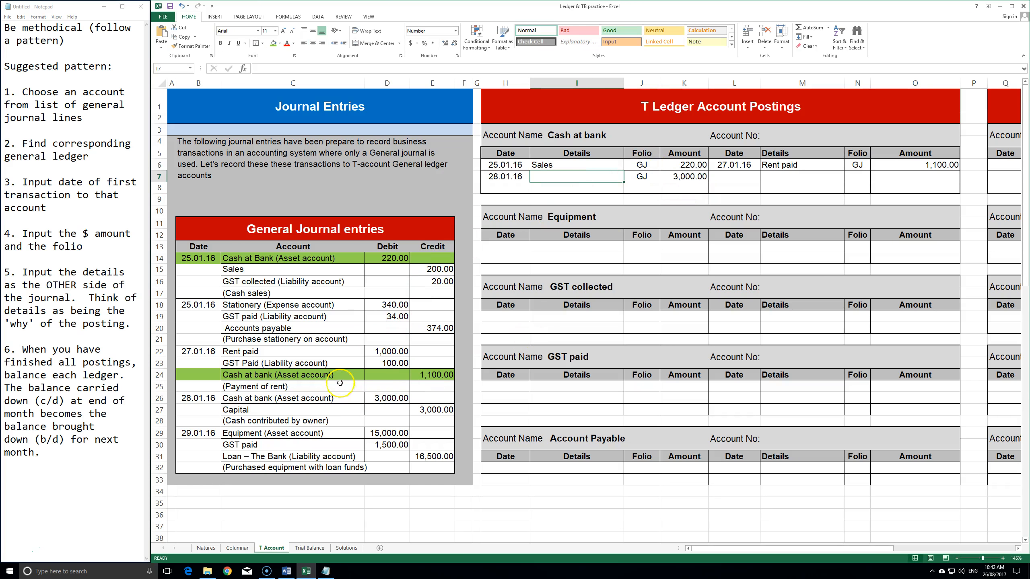
type("=")
left_click(251, 410)
key("Return")
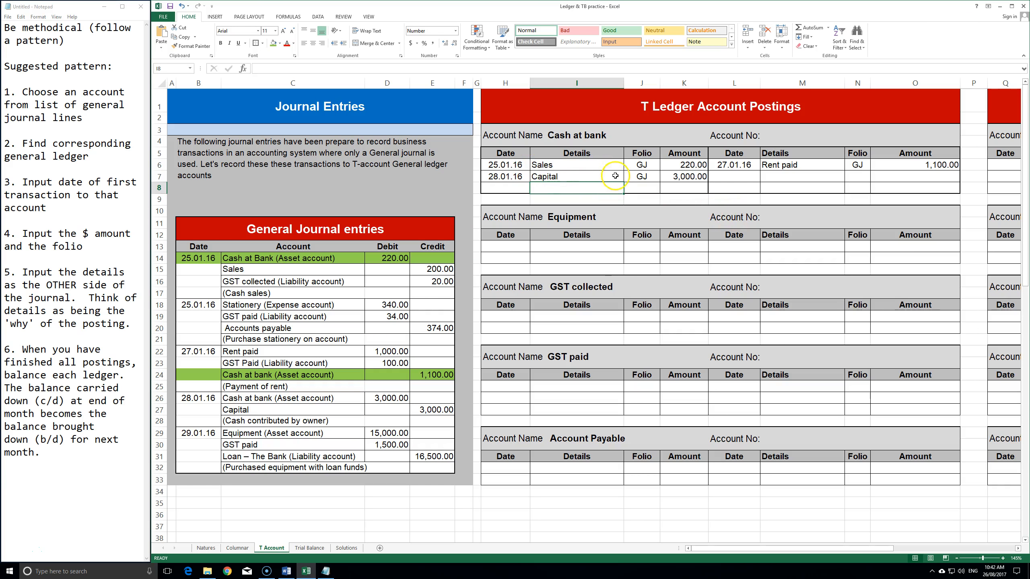
- Shade the capital entry's Cash at bank journal line green
left_click_drag(199, 410, 434, 410)
left_click(273, 43)
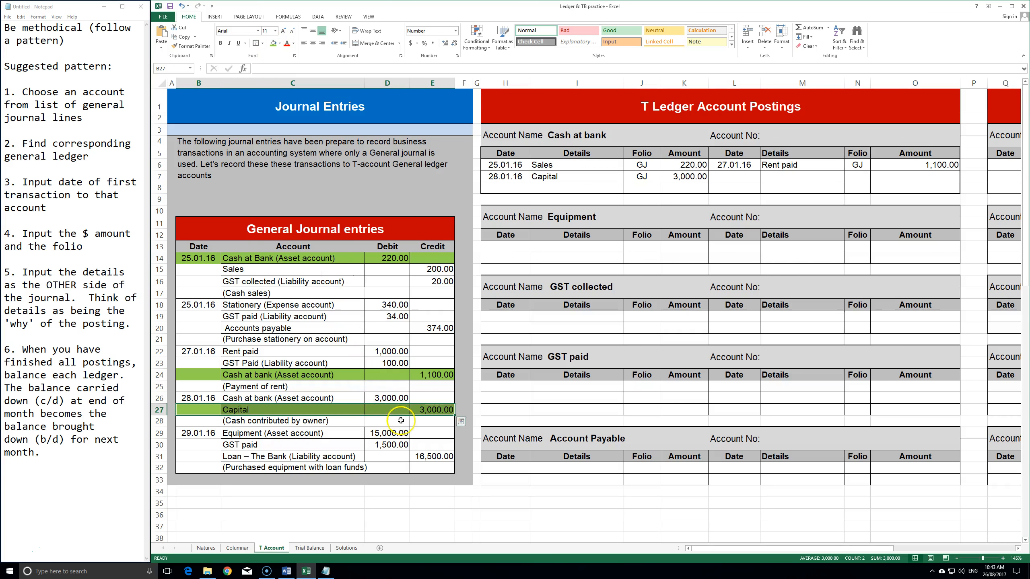
left_click_drag(199, 397, 411, 399)
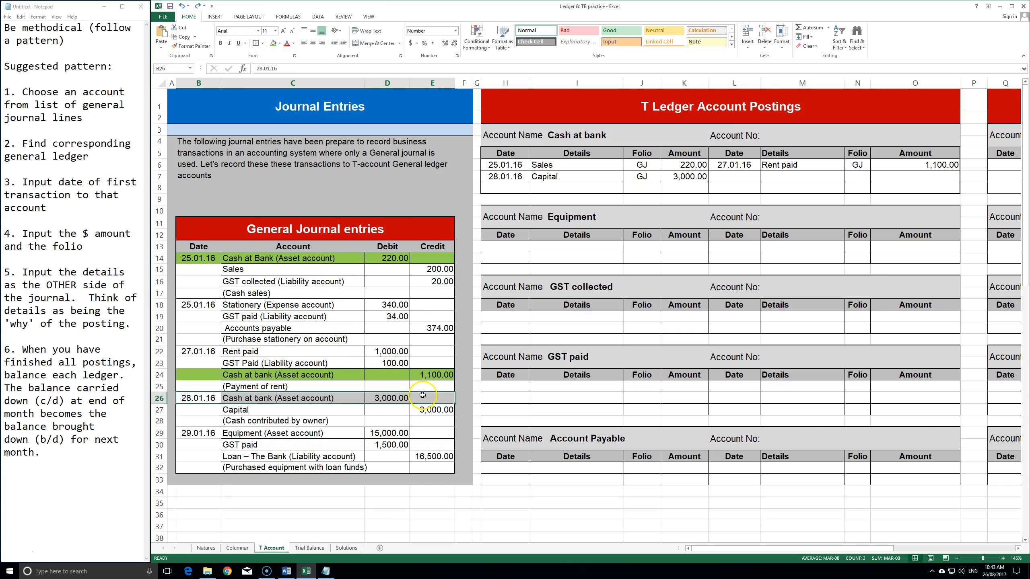
left_click(273, 43)
left_click(346, 409)
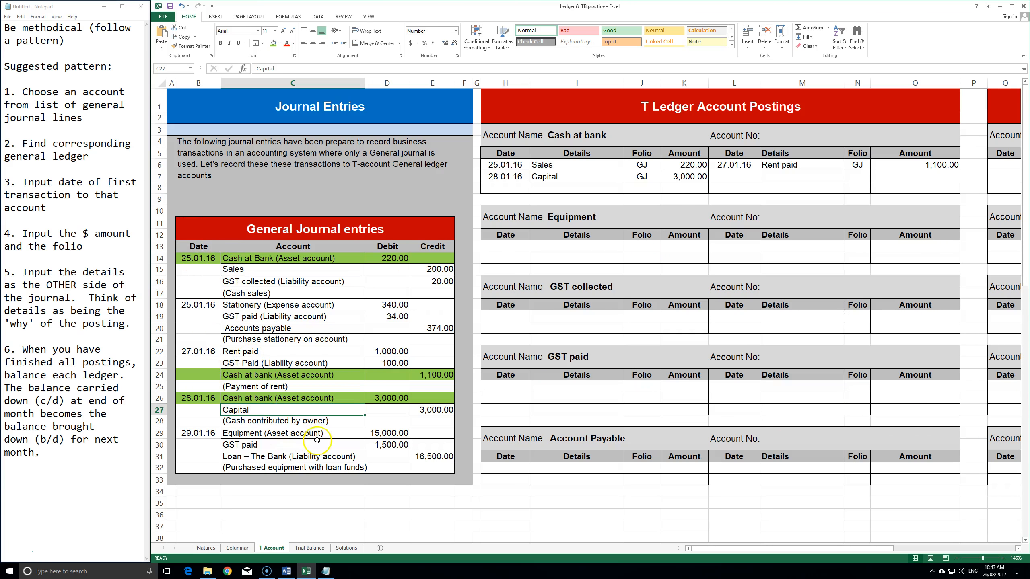
left_click(632, 224)
left_click(742, 177)
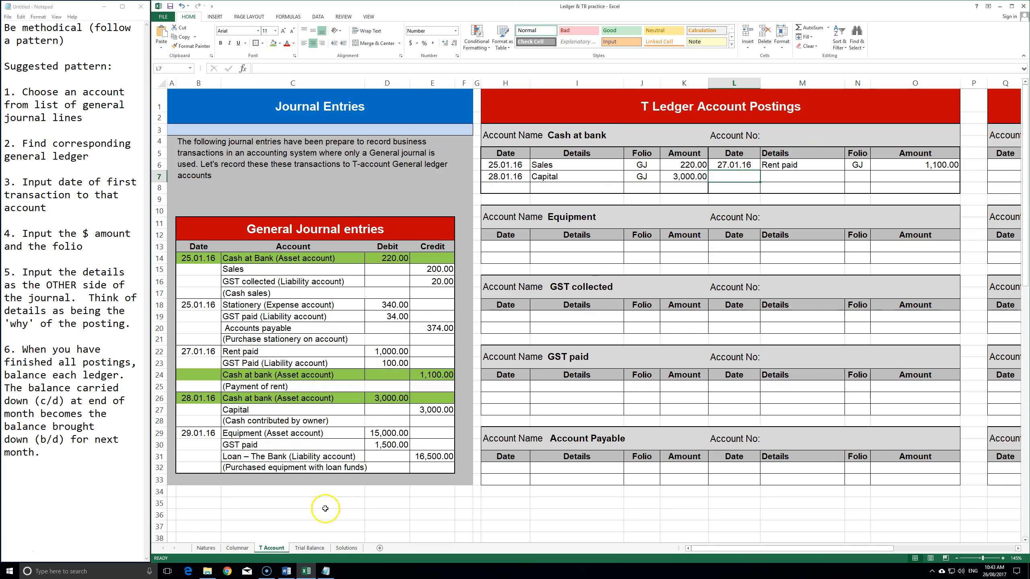
left_click(237, 548)
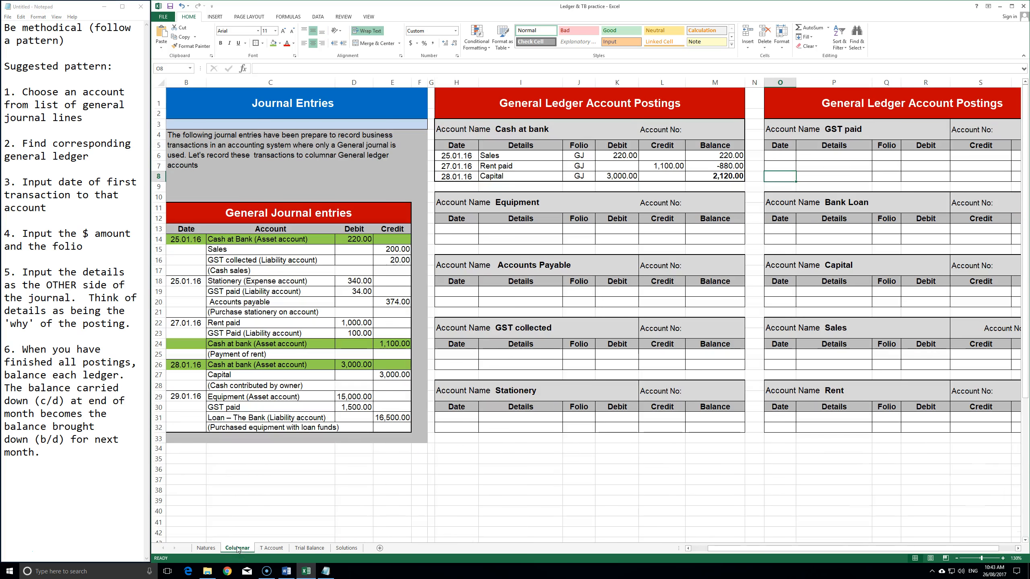
left_click(713, 176)
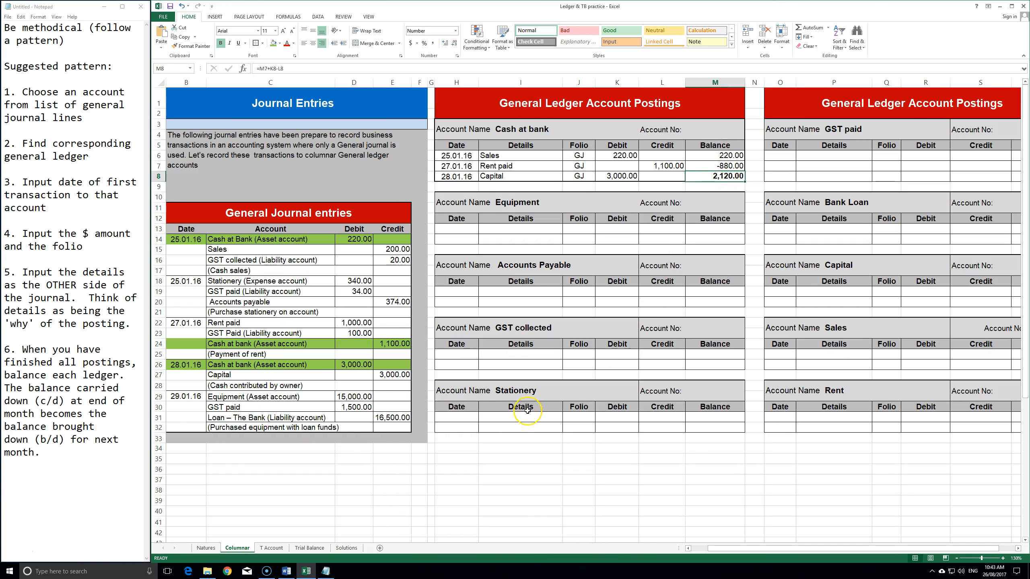
left_click(271, 548)
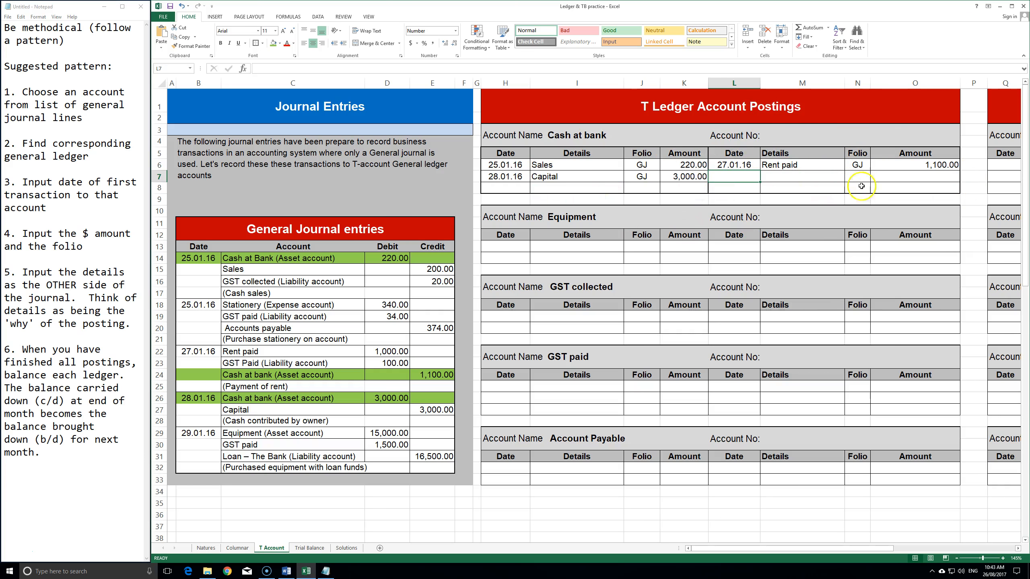
- AutoSum both sides of Cash at bank: debit 3,220.00 and credit 1,100.00
left_click(684, 198)
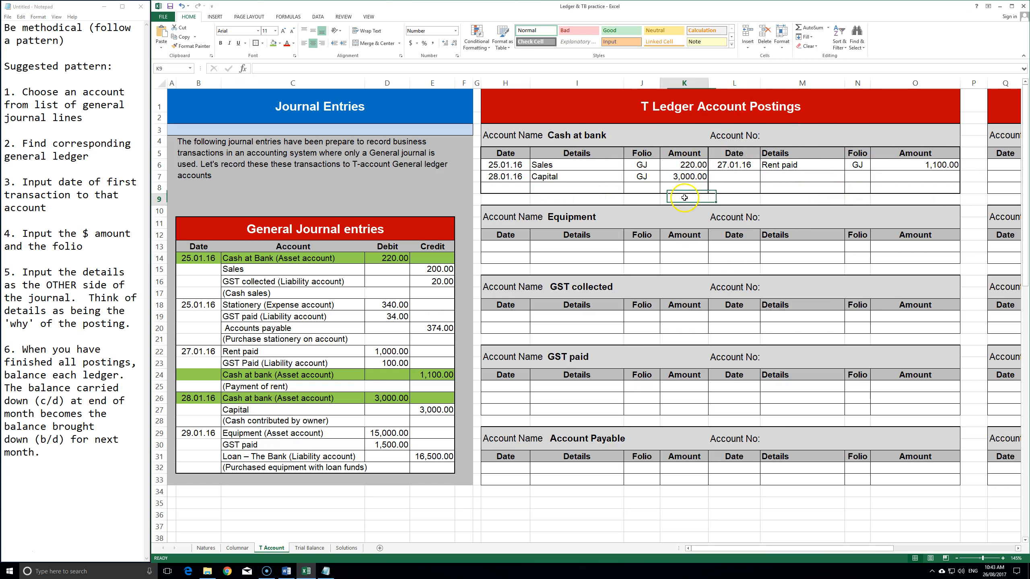
key("alt+equal")
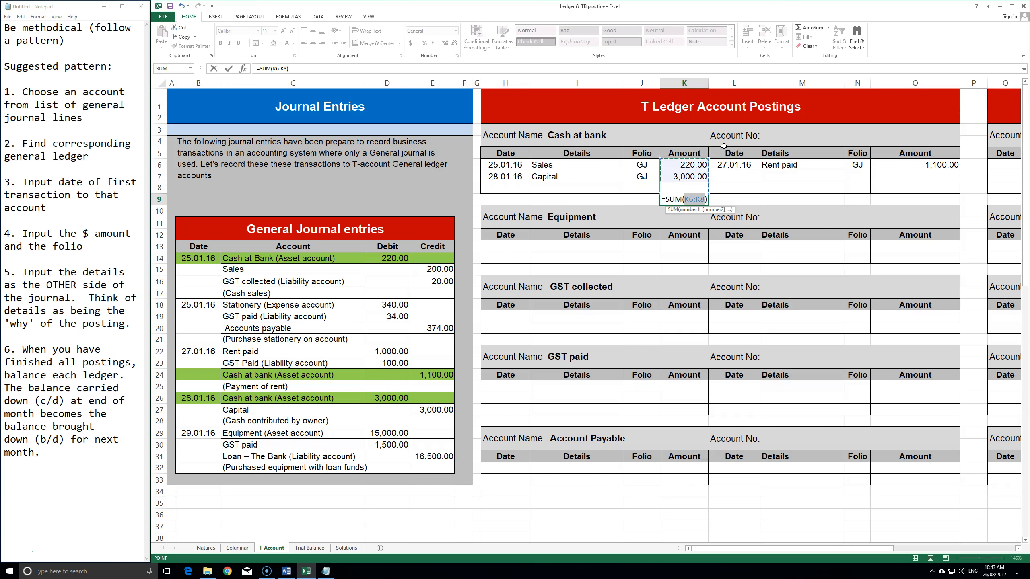
key("Return")
left_click(683, 201)
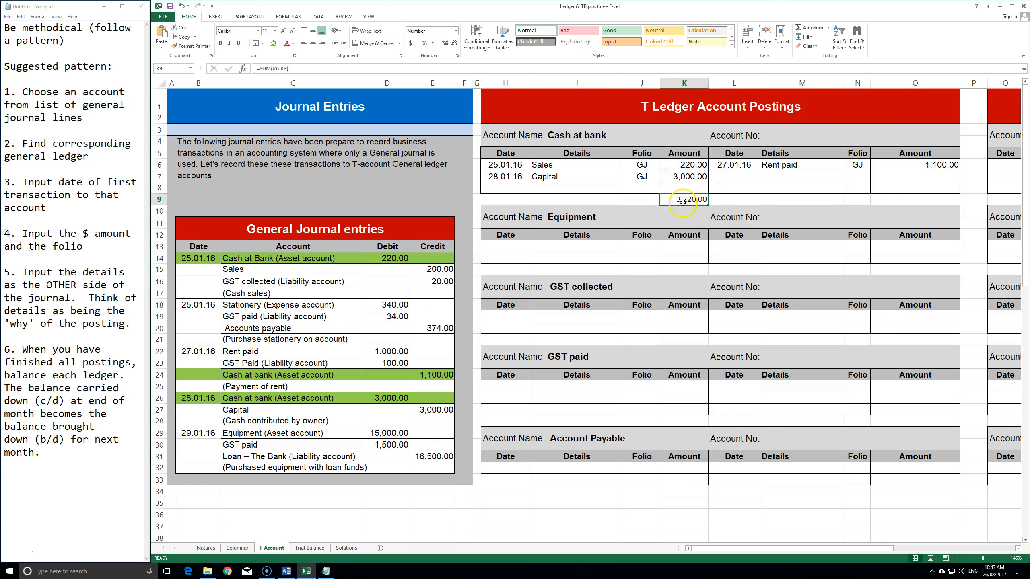
left_click(936, 196)
key("alt+equal")
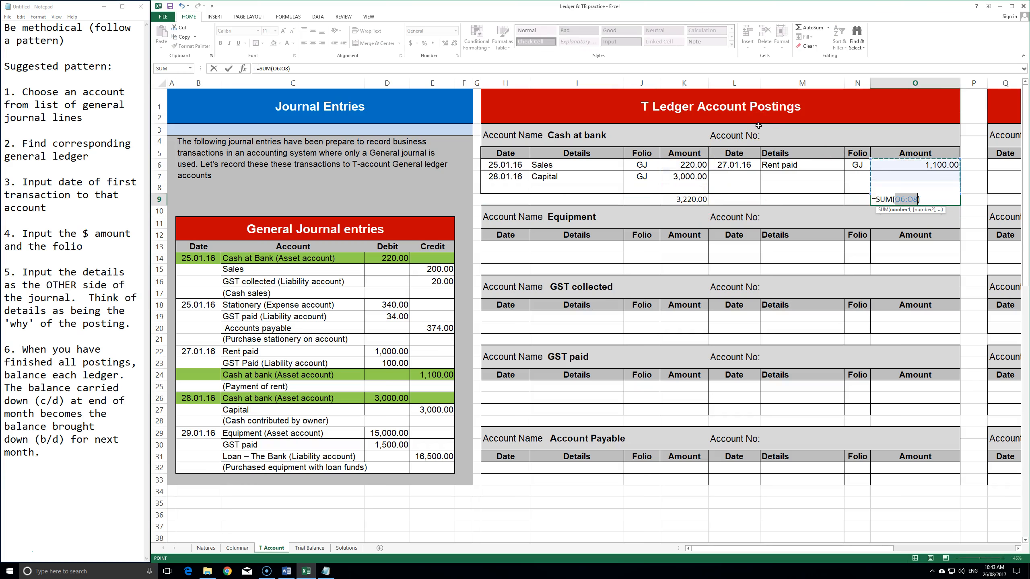
key("Return")
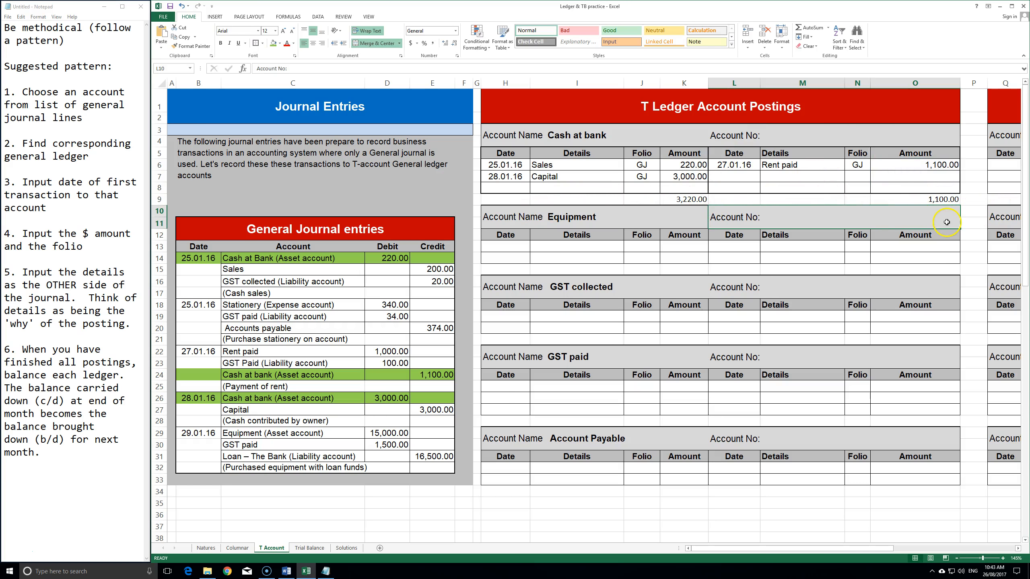
- Enter a 31.01.16 Balance c/d line on the credit side, leaving the amount blank
left_click(730, 179)
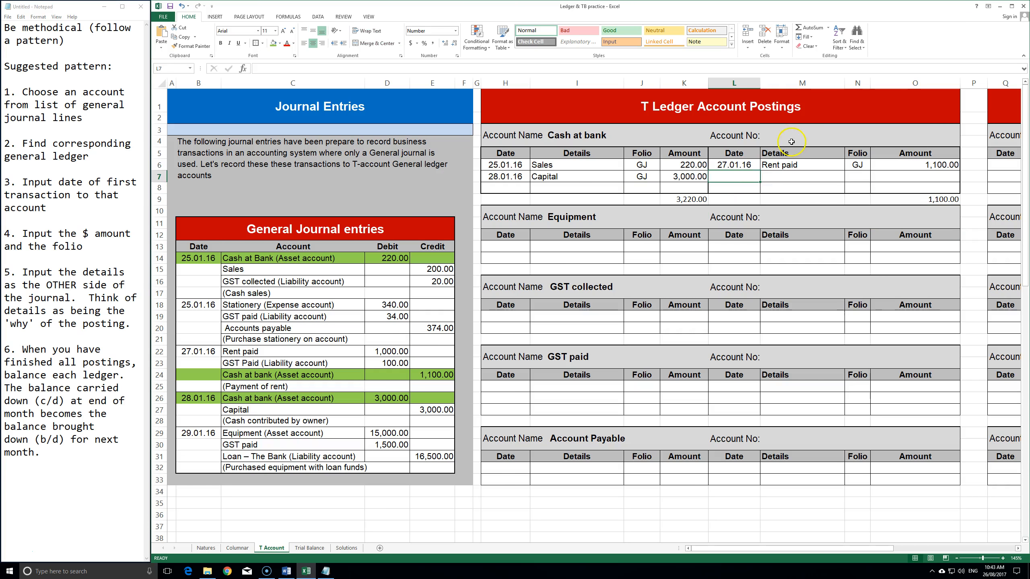
type("31.01.16")
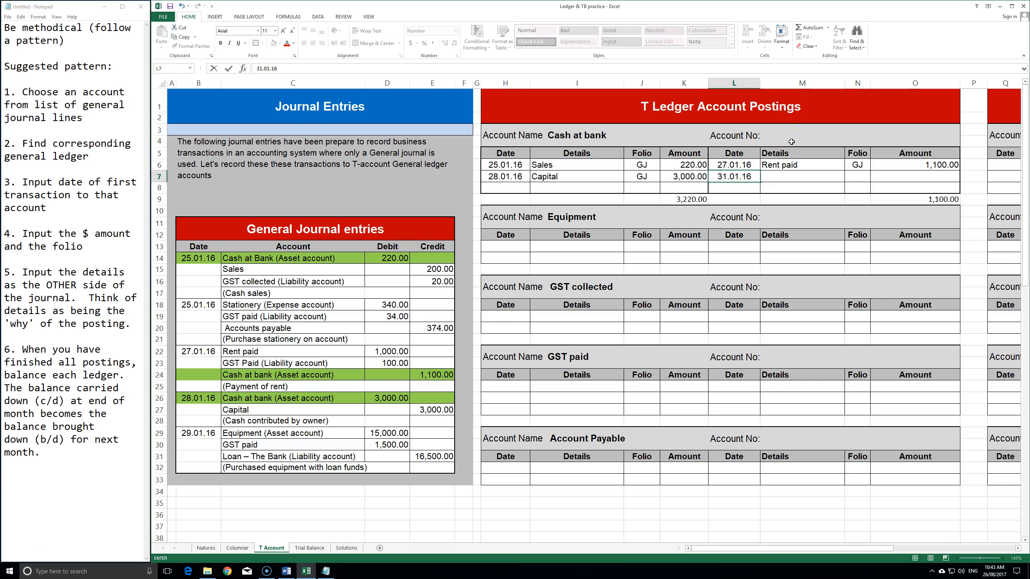
key("Tab")
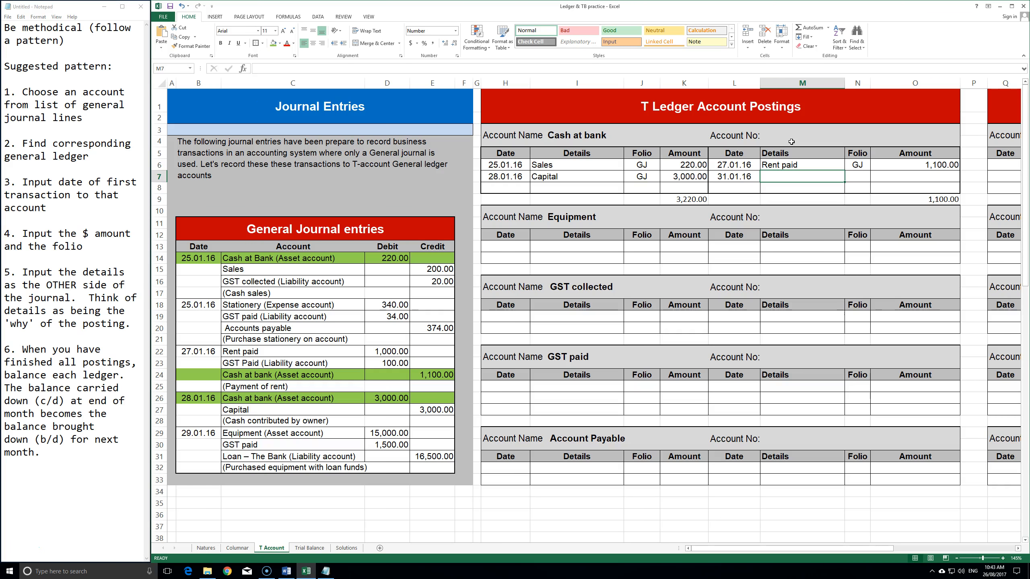
type("Bala")
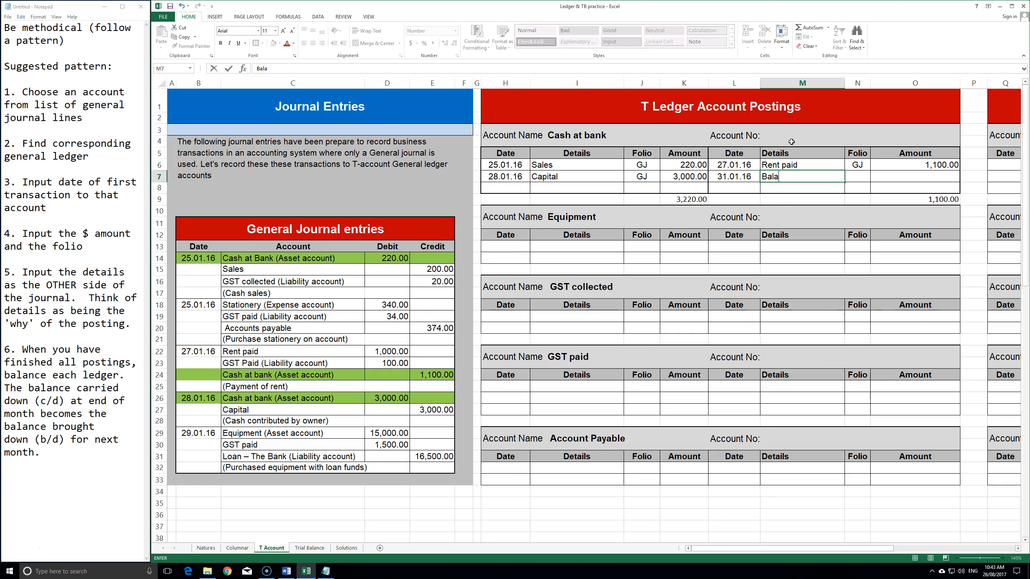
key("ctrl+Return")
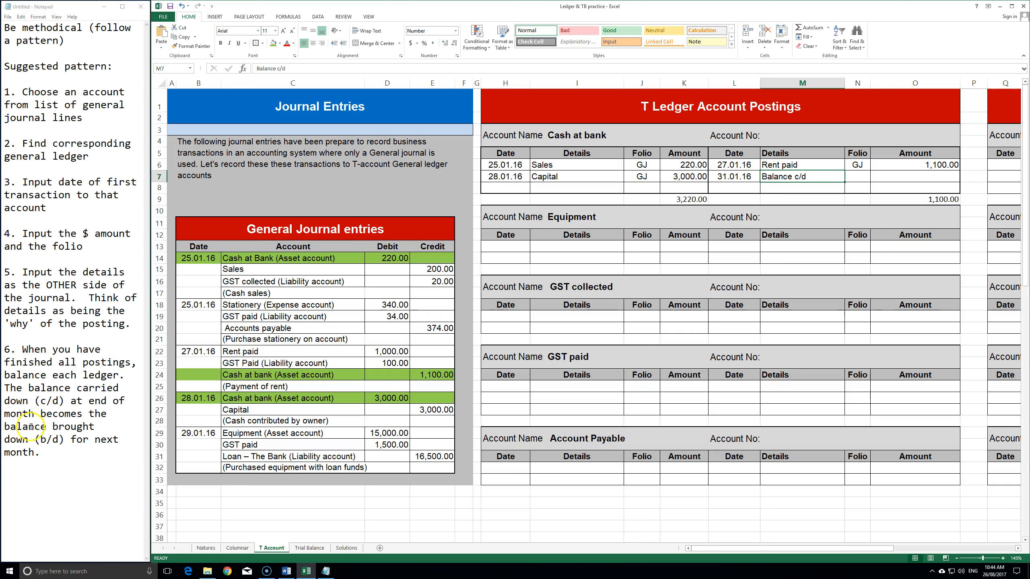
left_click(747, 178)
left_click(800, 181)
left_click(755, 179)
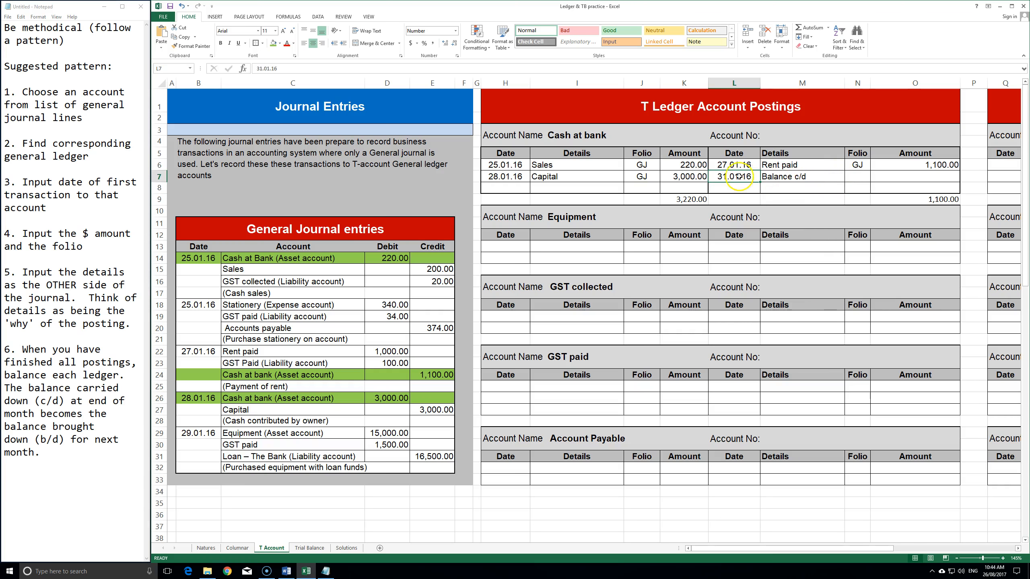
left_click(865, 177)
left_click(932, 173)
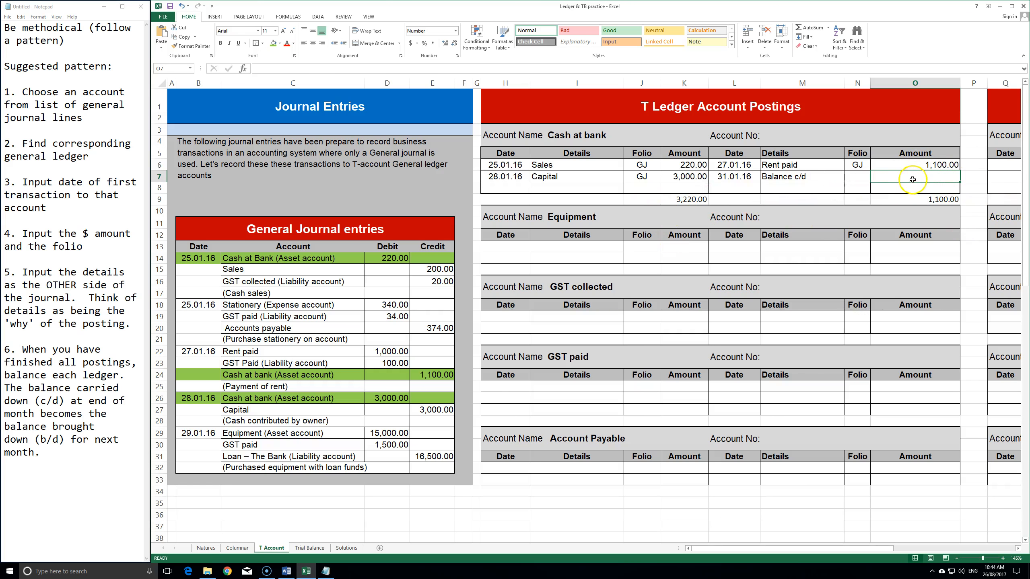
- Enter =3220-1100 as the 2,120.00 Balance c/d, checking it against the Columnar sheet
type("=3220-1100")
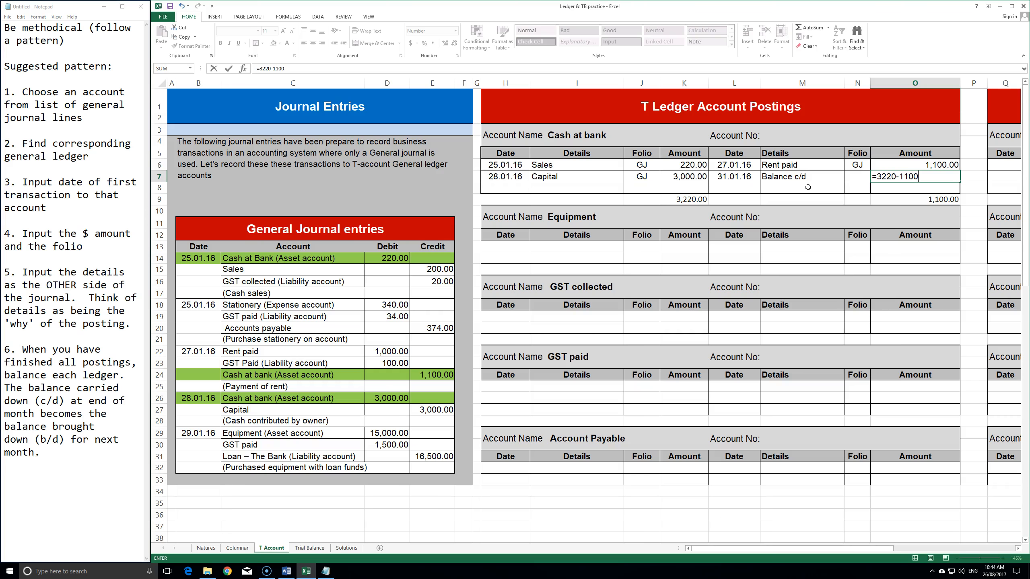
left_click(928, 179)
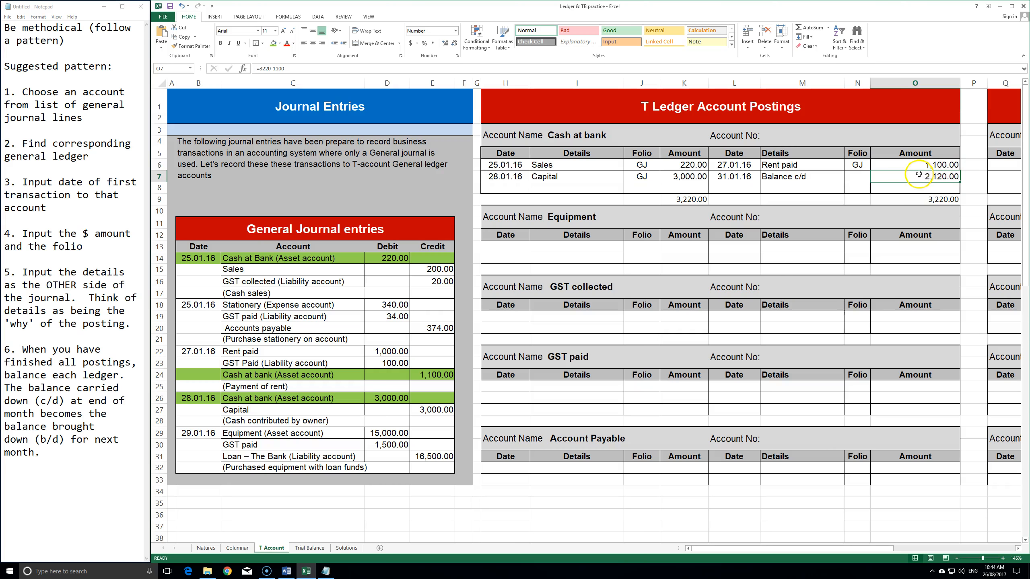
left_click(238, 548)
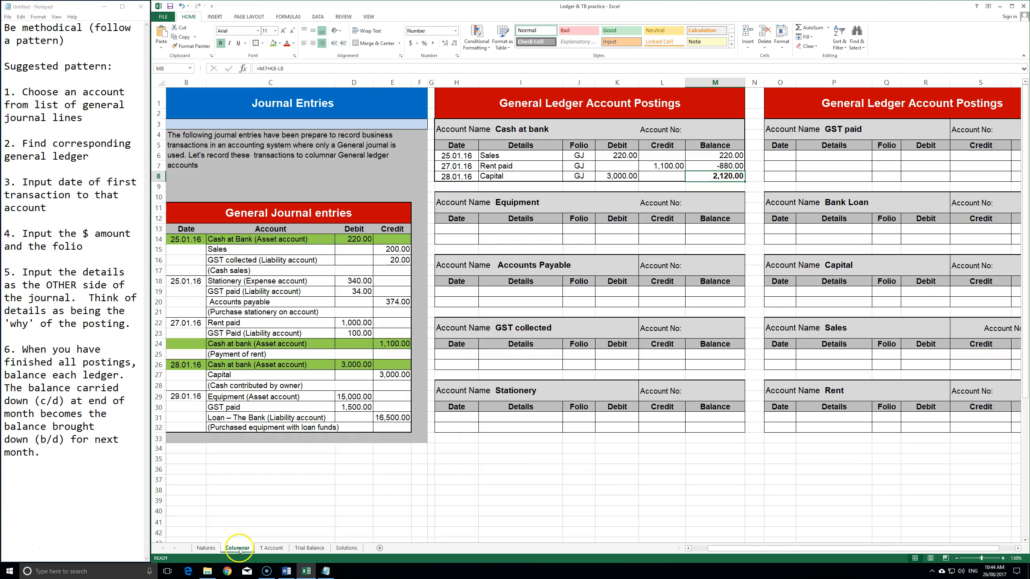
left_click(271, 547)
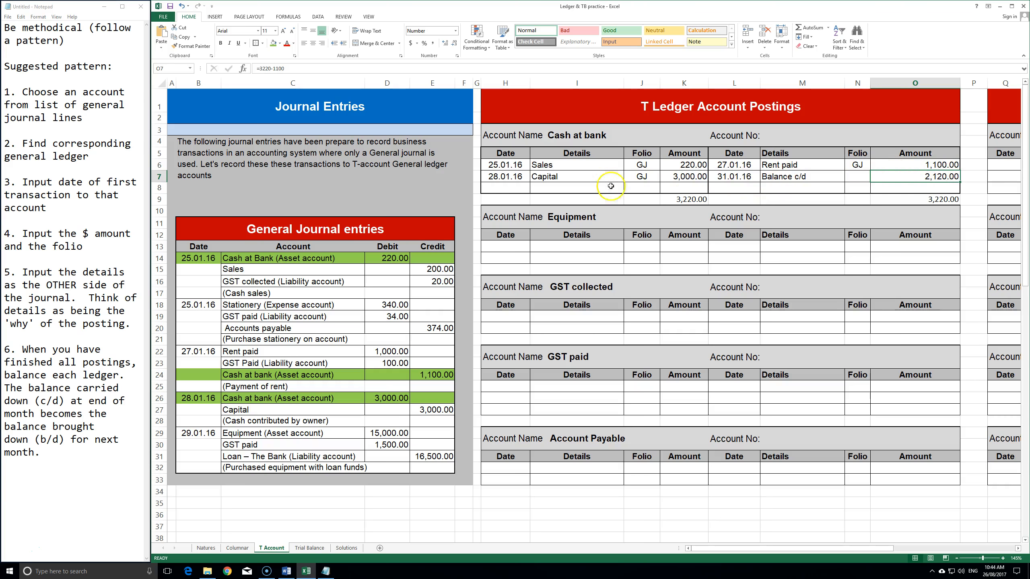
left_click_drag(507, 188, 667, 186)
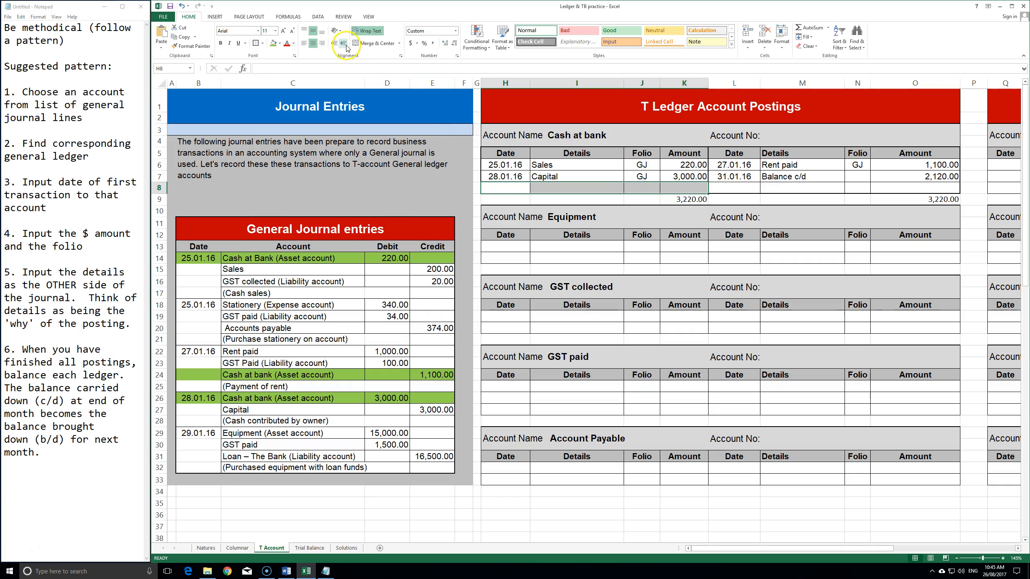
- Box the debit row and enter 01.02.16 Balance b/d linked to the 2,120.00 Balance c/d
left_click(256, 43)
left_click(504, 187)
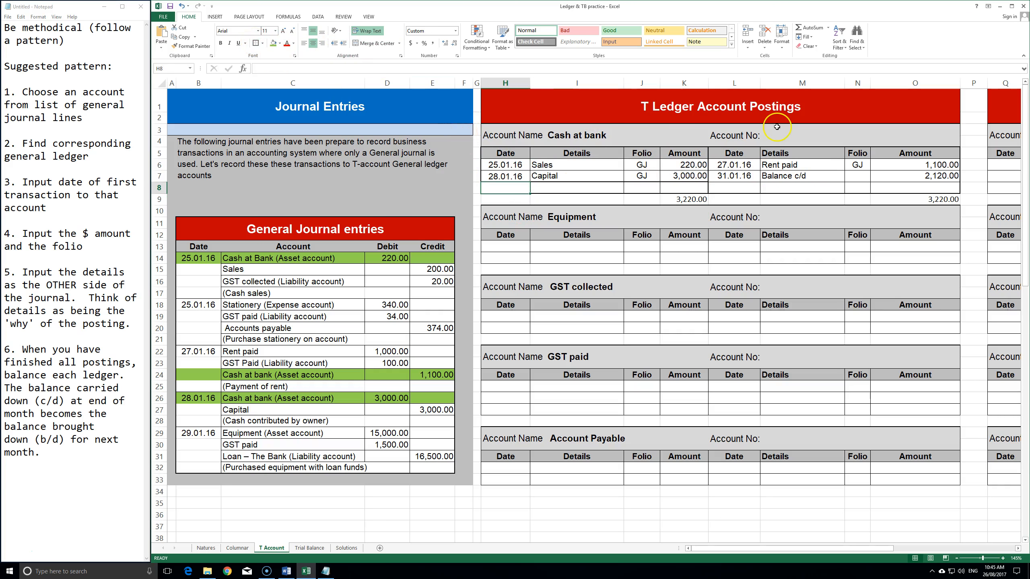
type("041")
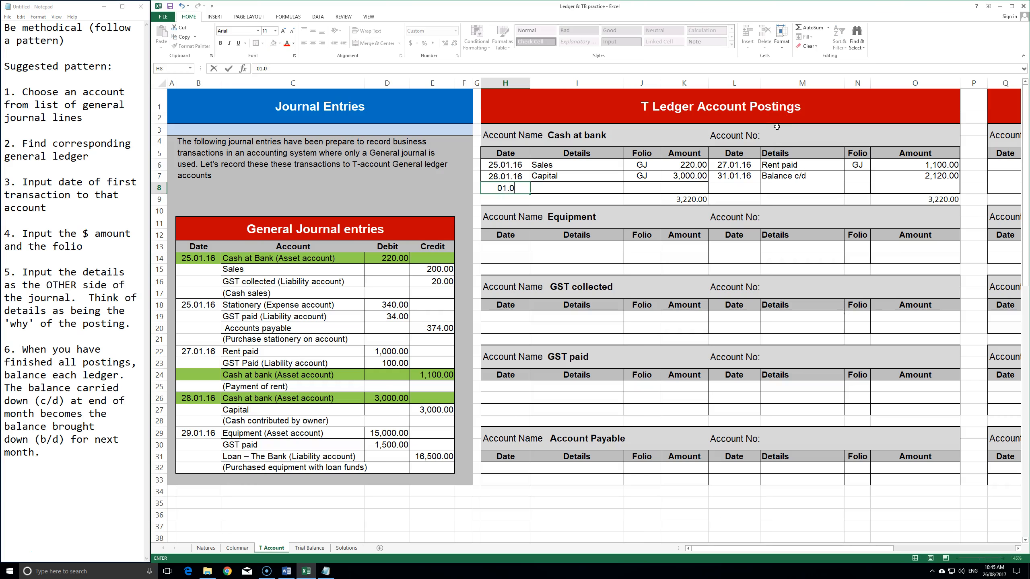
key("Tab")
type("Ba")
key("Tab")
key("Tab")
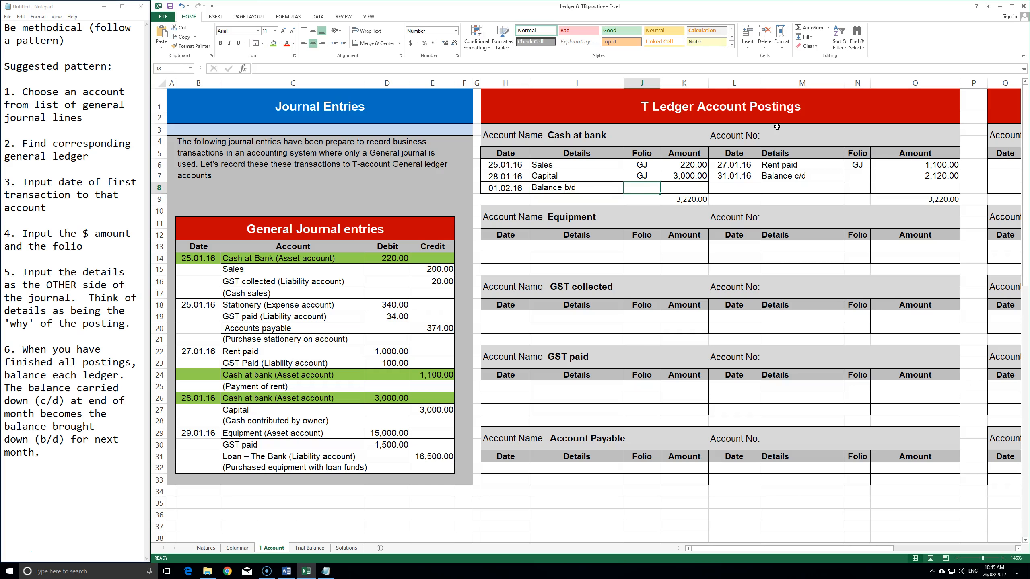
type("=")
left_click(933, 178)
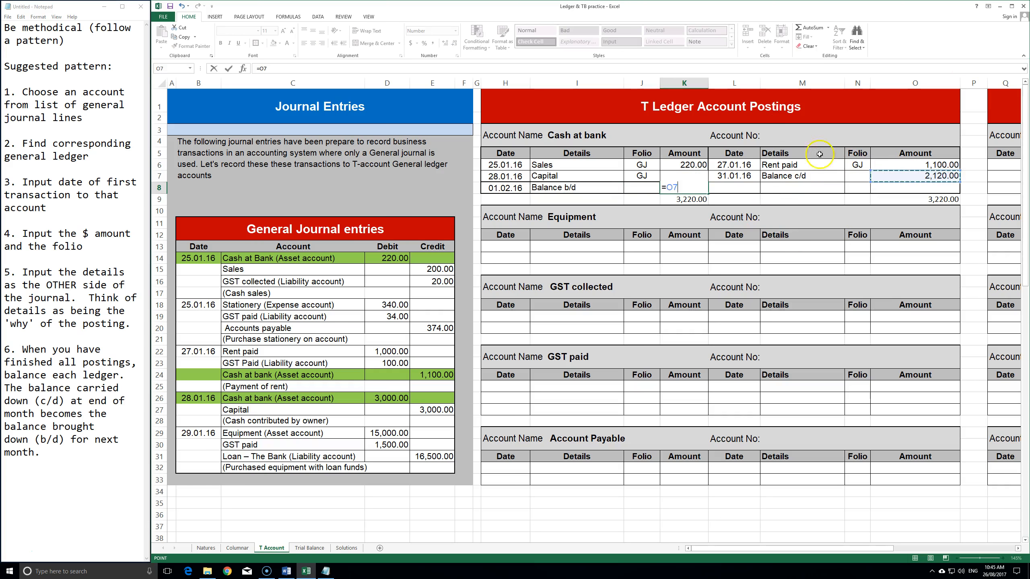
key("Return")
- Delete the debit and credit side totals, then select the Balance c/d and b/d lines
left_click(689, 200)
key("Delete")
left_click(908, 199)
key("Delete")
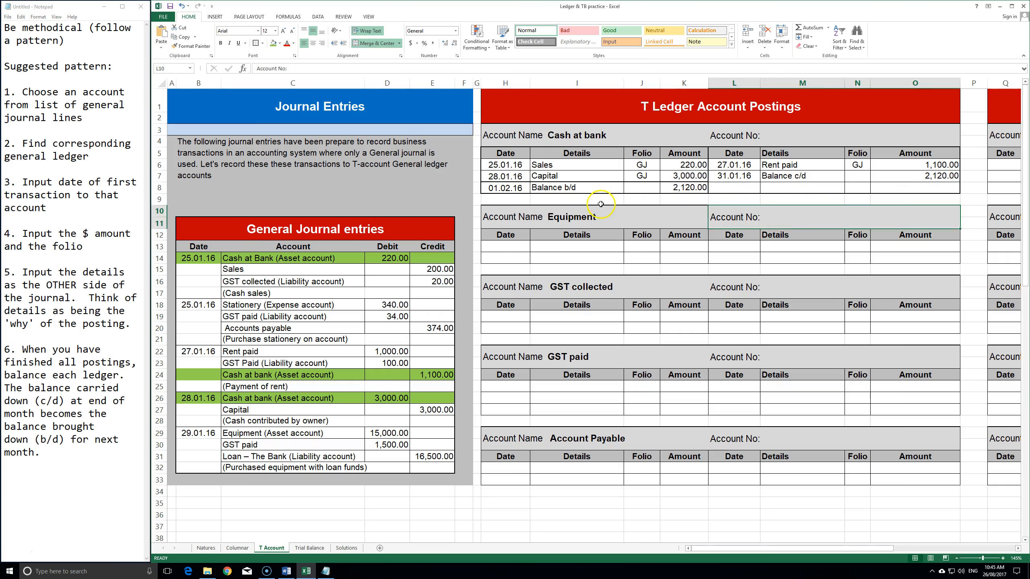
left_click(602, 200)
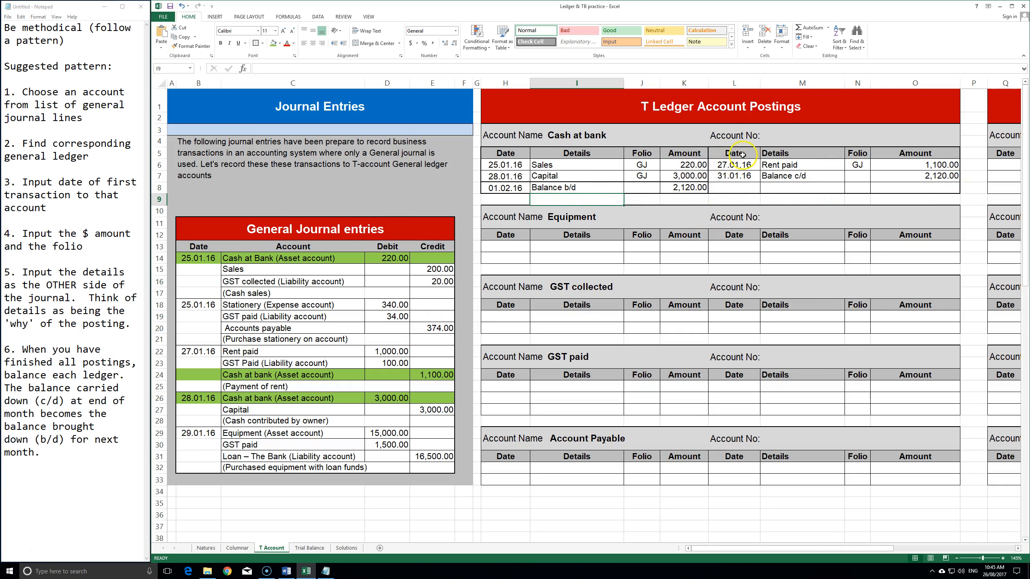
left_click_drag(726, 174, 929, 177)
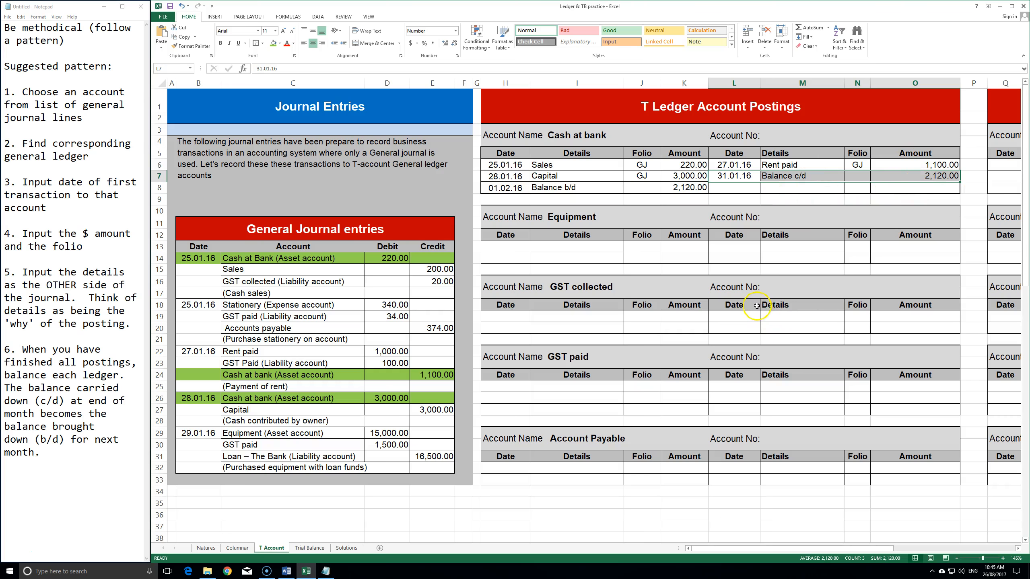
left_click(756, 175)
left_click_drag(756, 176, 928, 177)
left_click_drag(505, 187, 689, 187)
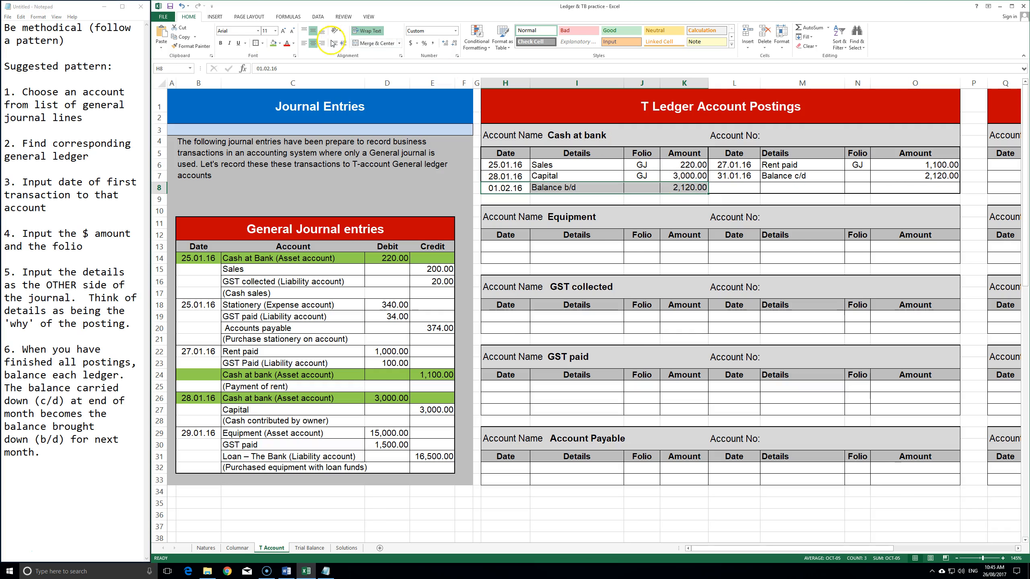
- Fill the Balance b/d line H8:K8 green and compare the balance on the Columnar sheet
left_click(268, 43)
left_click(642, 246)
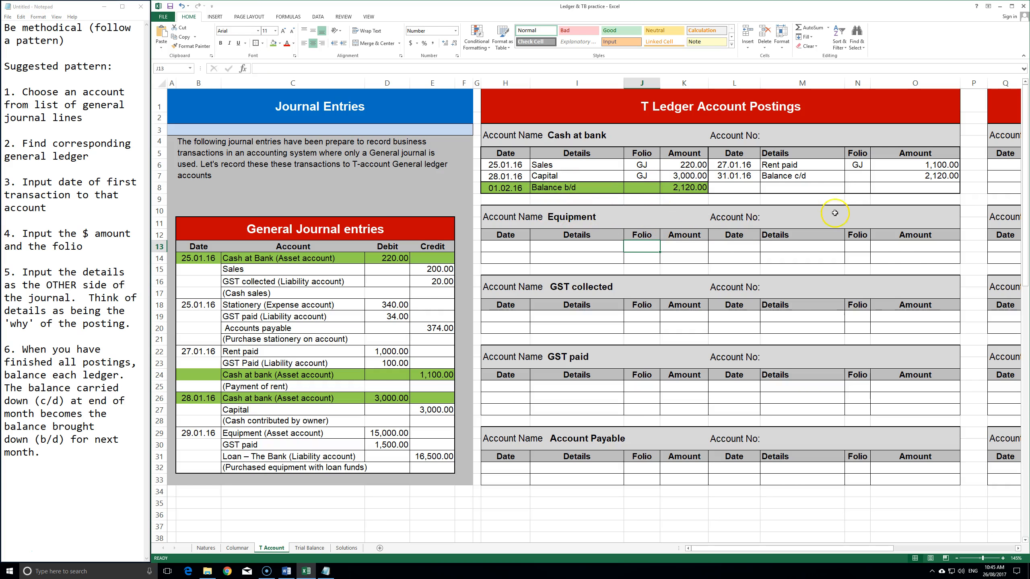
left_click_drag(738, 175, 932, 176)
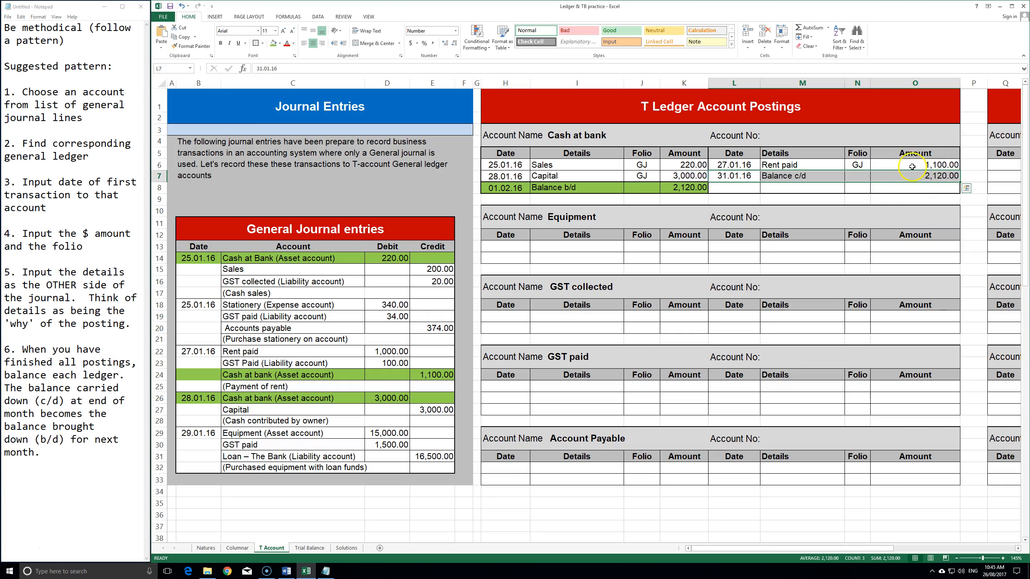
left_click(827, 199)
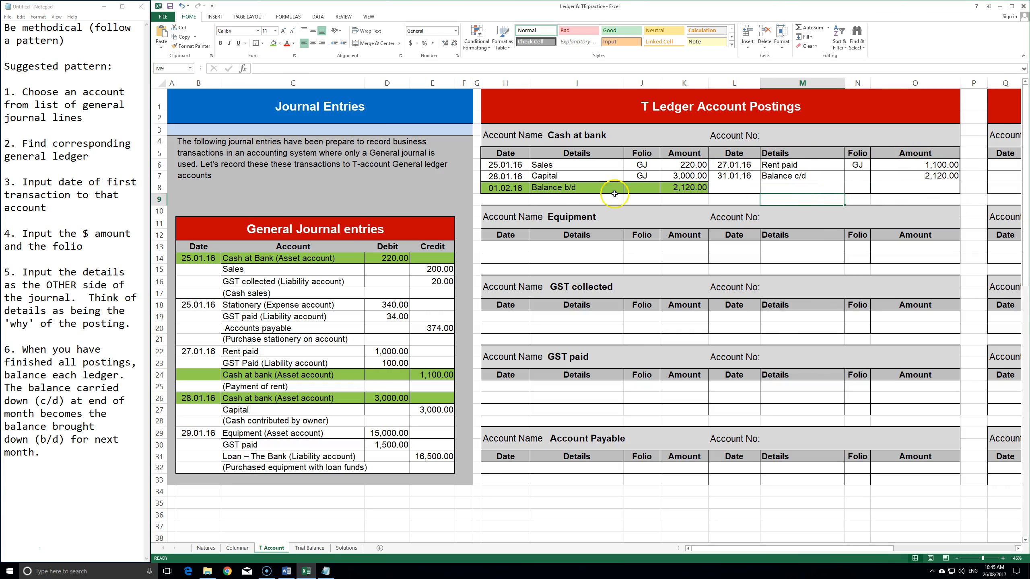
left_click_drag(505, 187, 689, 188)
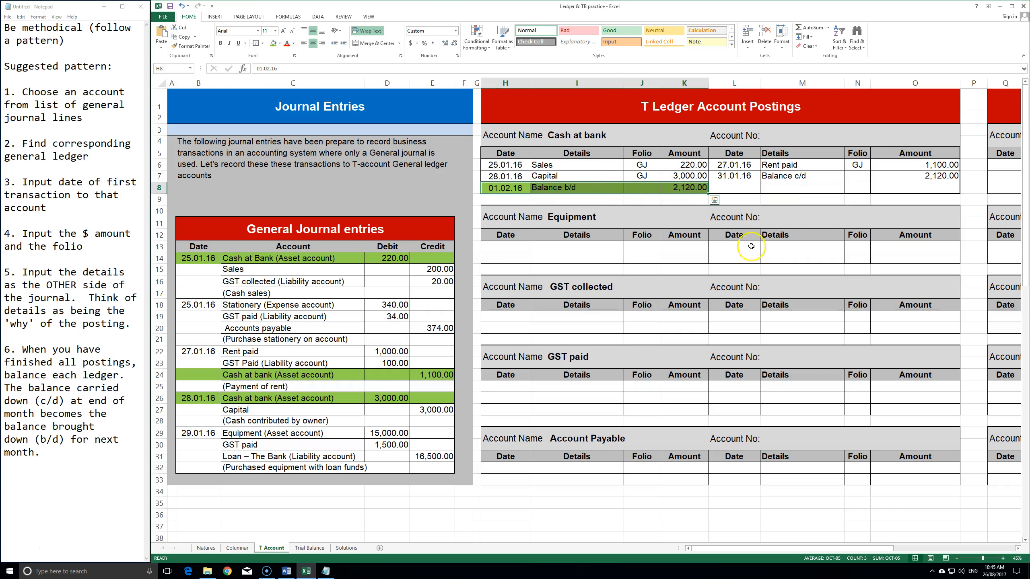
left_click(734, 234)
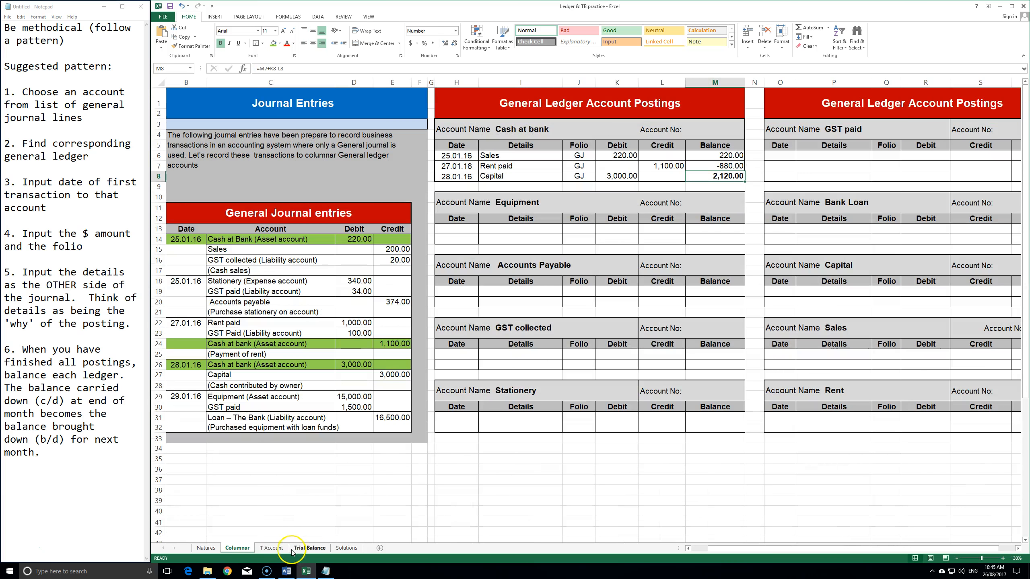
left_click(238, 548)
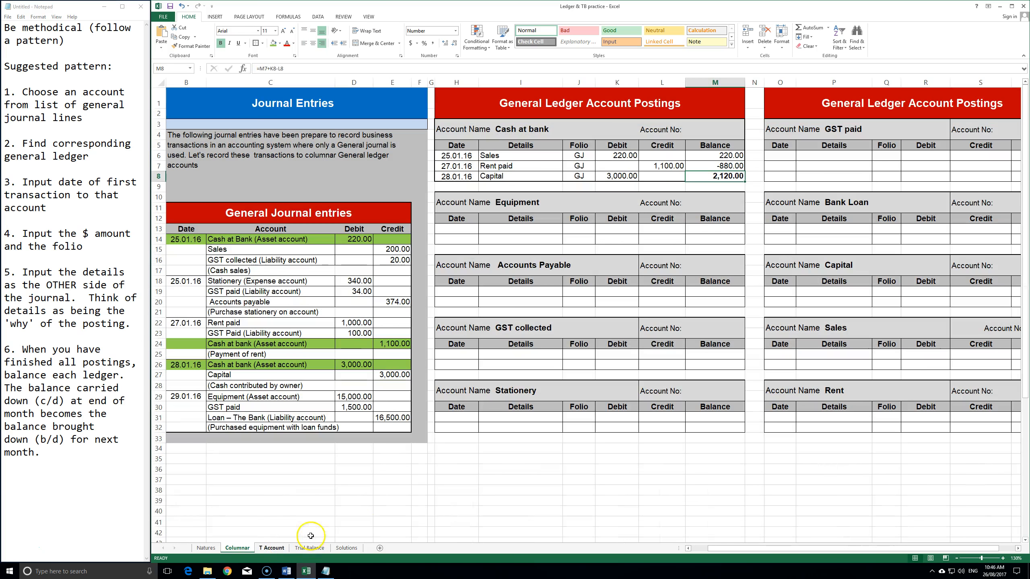
left_click(271, 548)
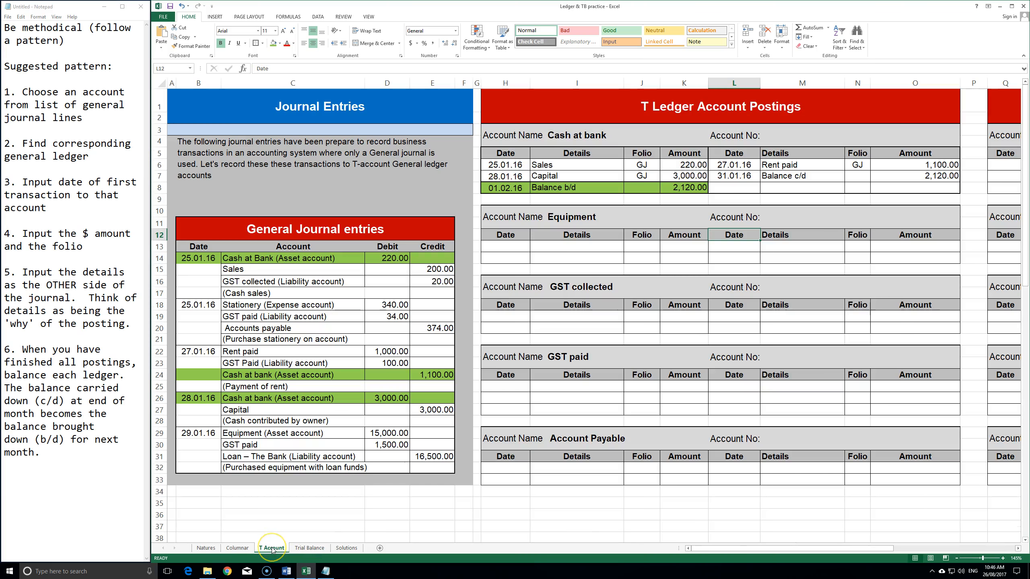
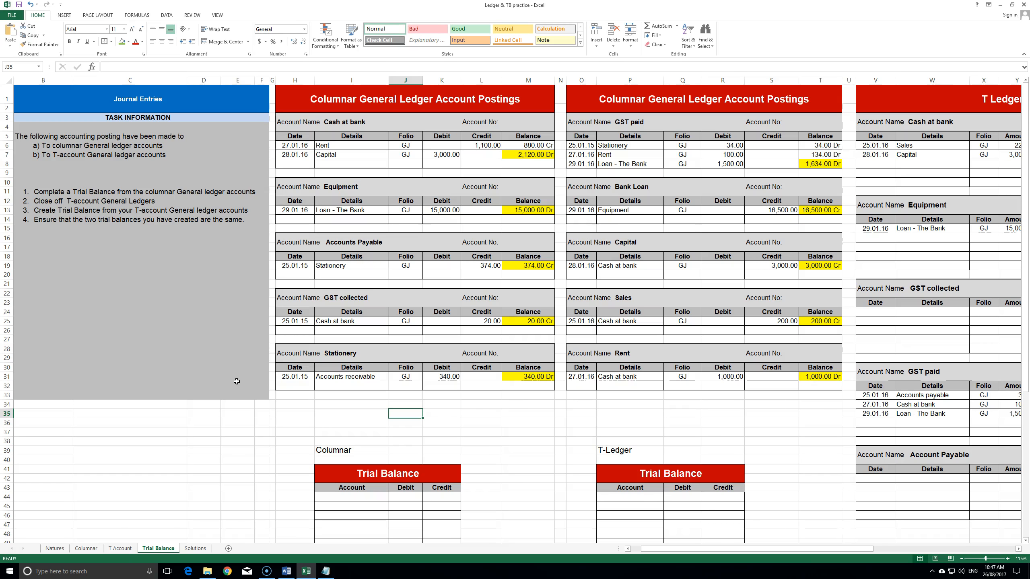
- Flip through the Columnar, T Account and Trial Balance sheets, settling on the Columnar sheet
left_click(86, 548)
left_click(120, 548)
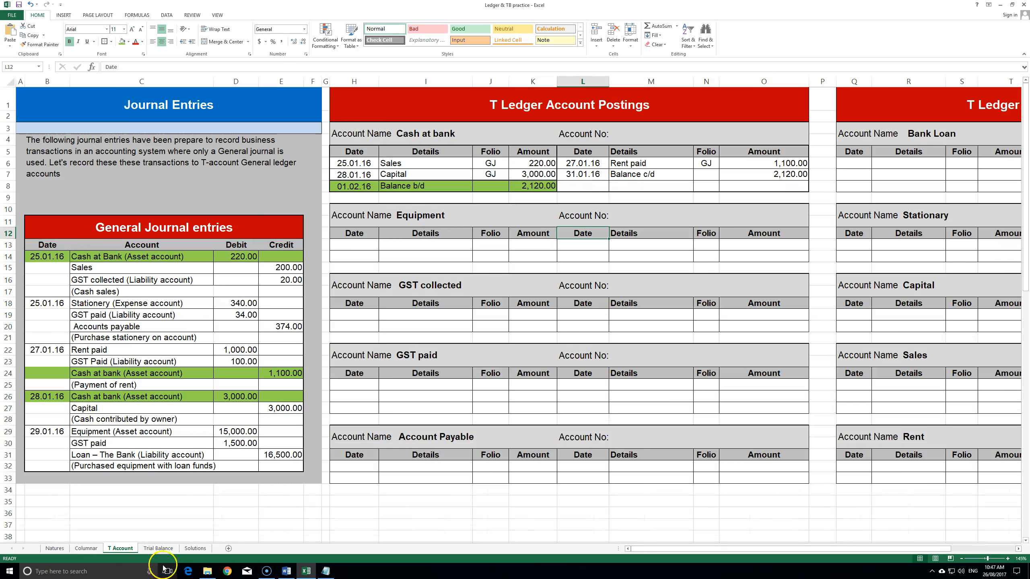
left_click(158, 548)
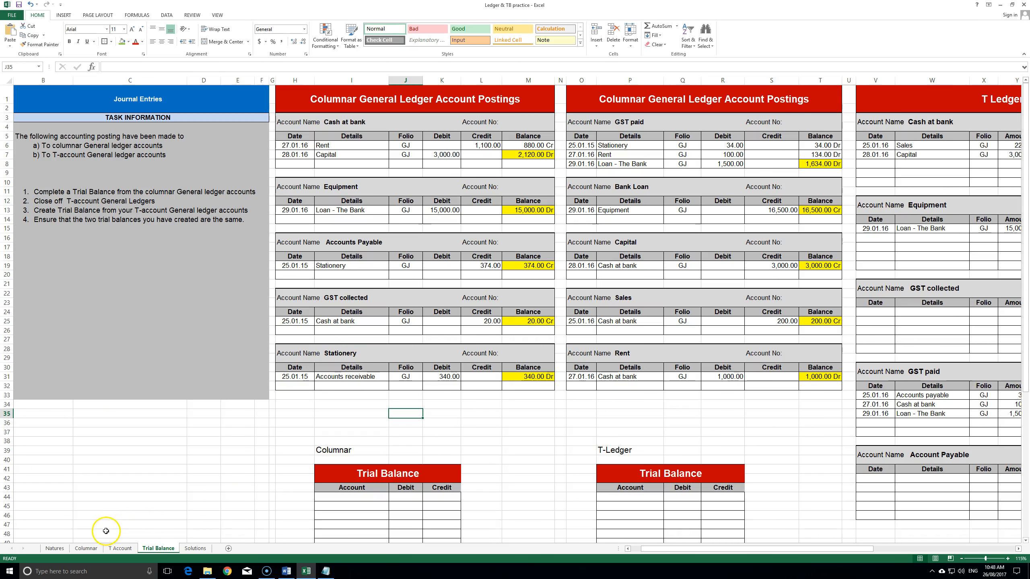
left_click(92, 548)
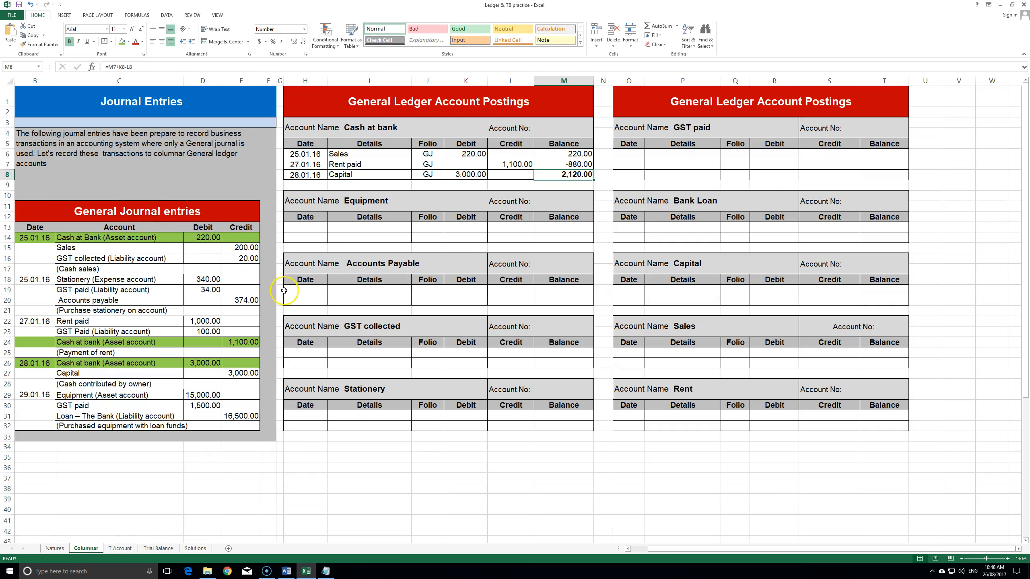
- Review the cash sales, stationery, rent, capital and equipment journal entries, then return to Trial Balance
left_click(346, 302)
left_click_drag(35, 237, 236, 266)
left_click(236, 280)
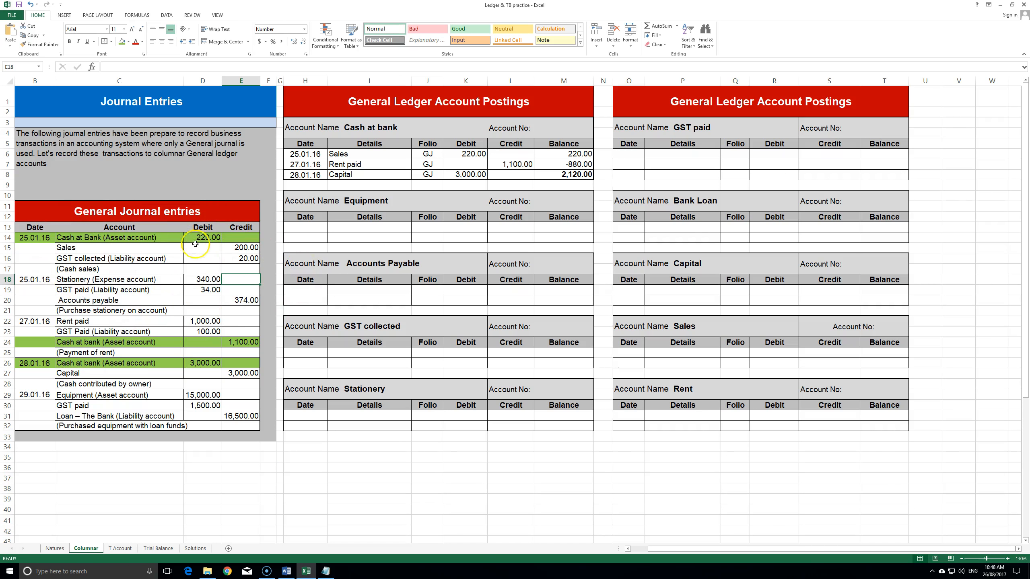
left_click_drag(32, 241, 242, 270)
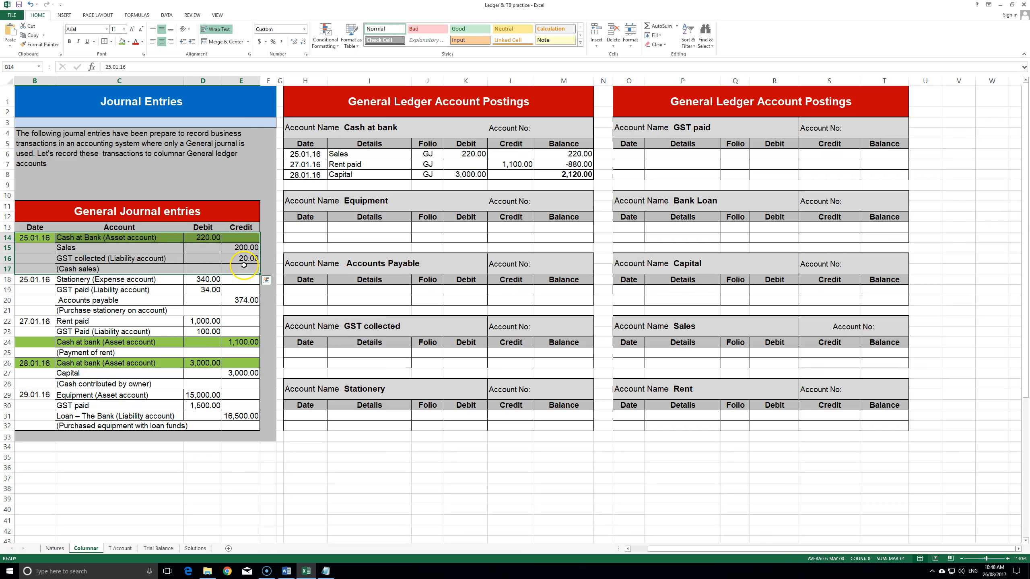
left_click_drag(101, 280, 242, 303)
left_click_drag(128, 331, 255, 341)
left_click_drag(125, 366, 237, 427)
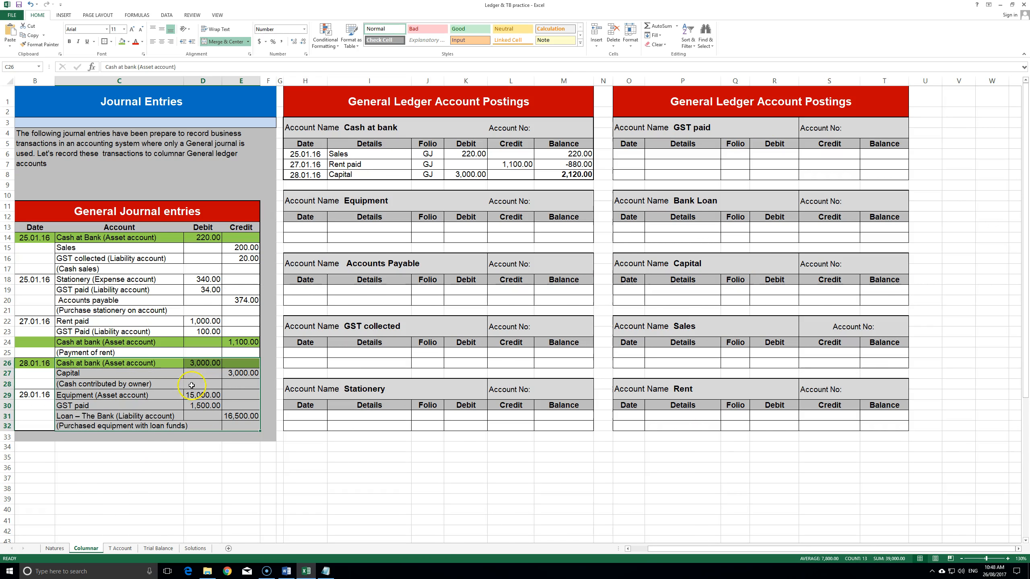
left_click(157, 548)
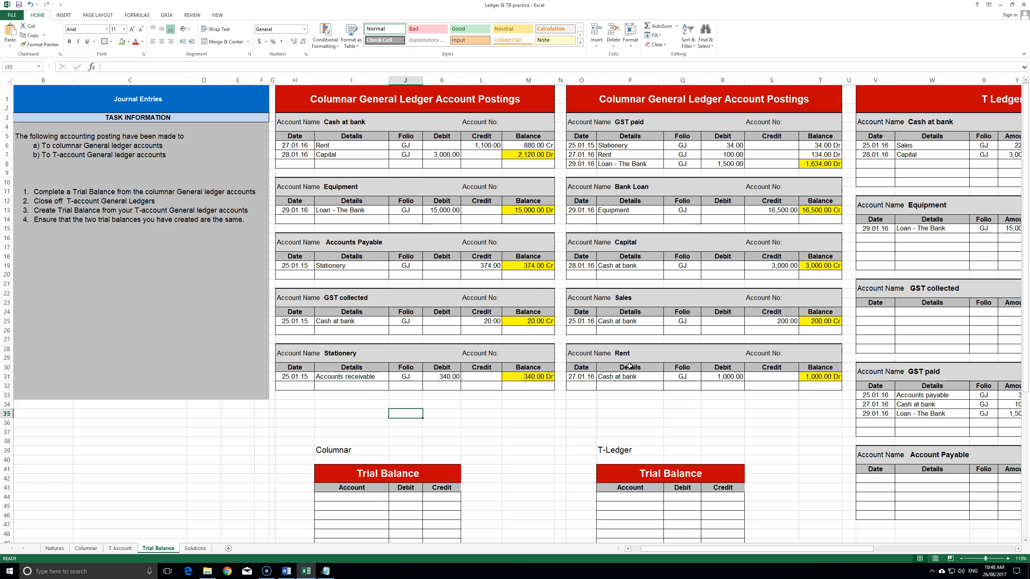
scroll(402, 421, "down", 2)
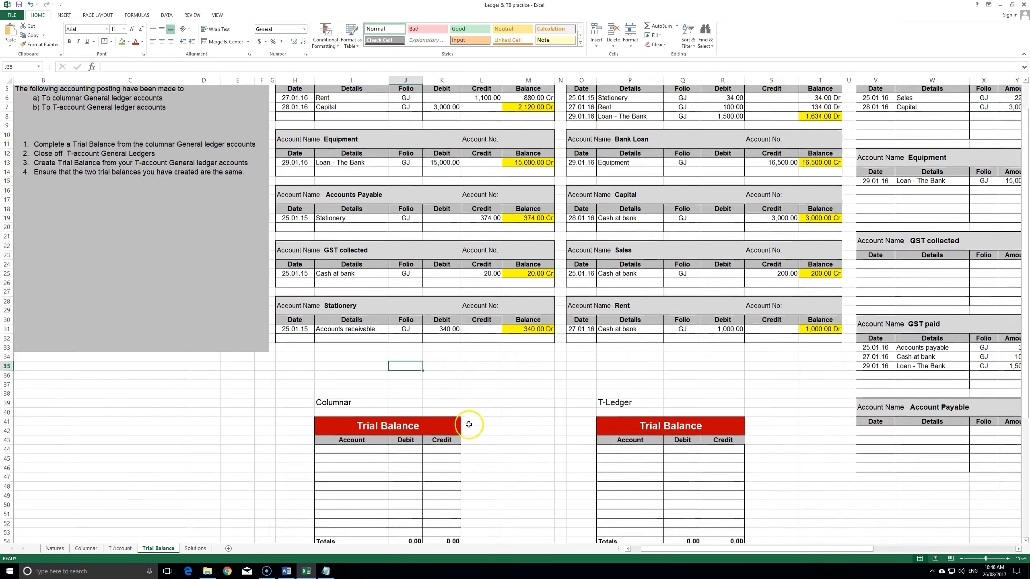
scroll(485, 384, "up", 2)
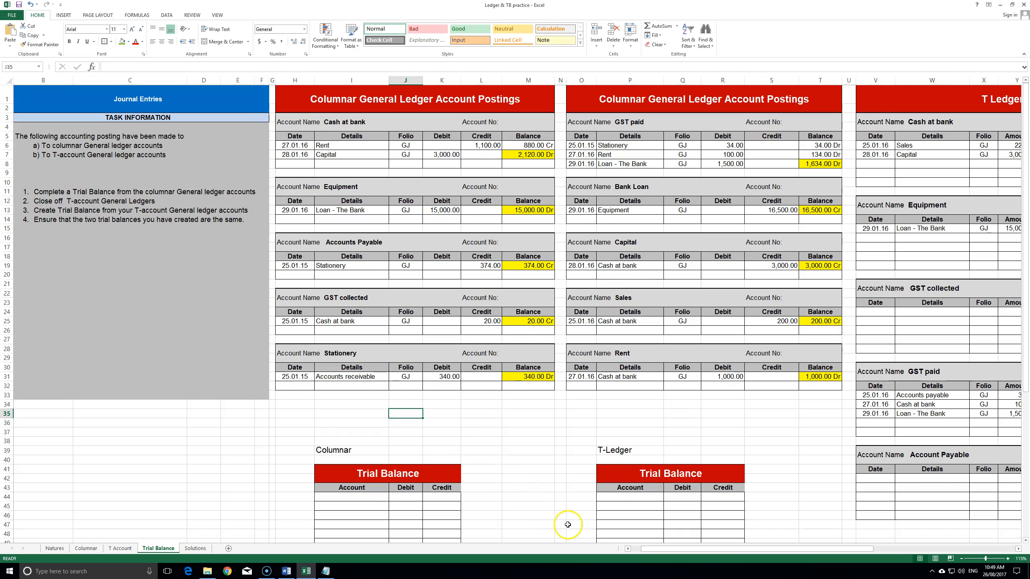
left_click(526, 154)
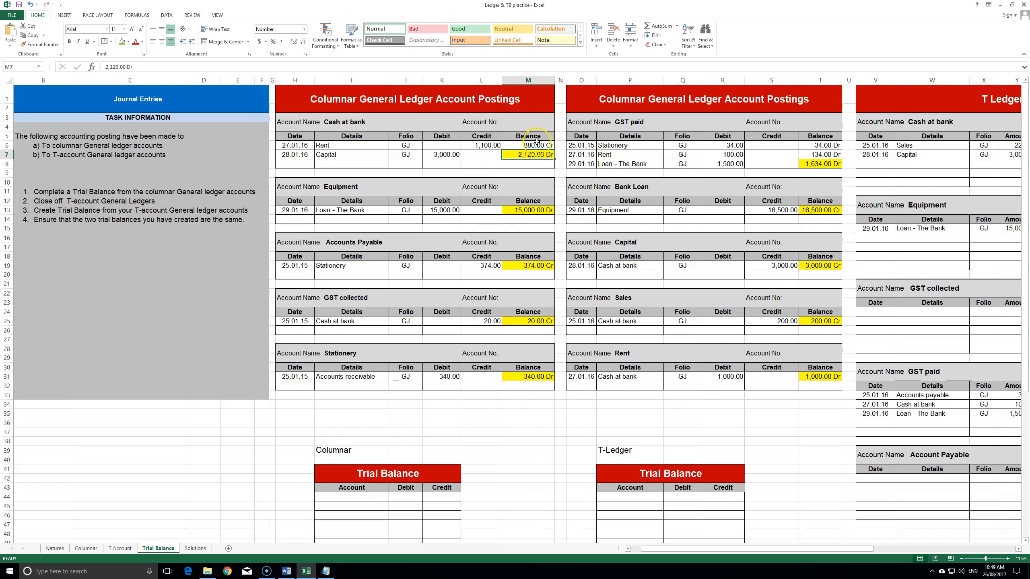
left_click(527, 211)
left_click_drag(683, 552, 795, 543)
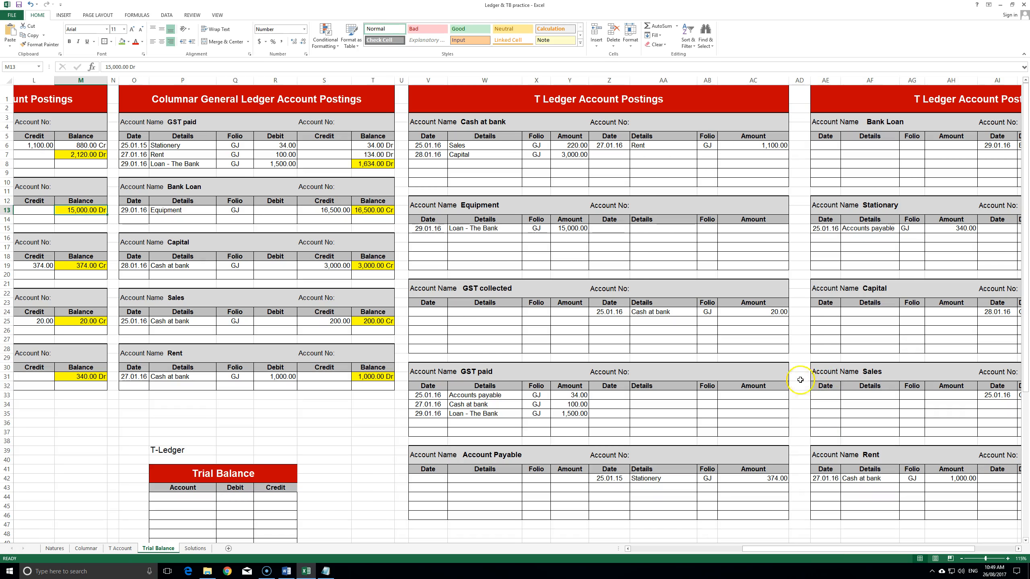
left_click_drag(880, 551, 742, 548)
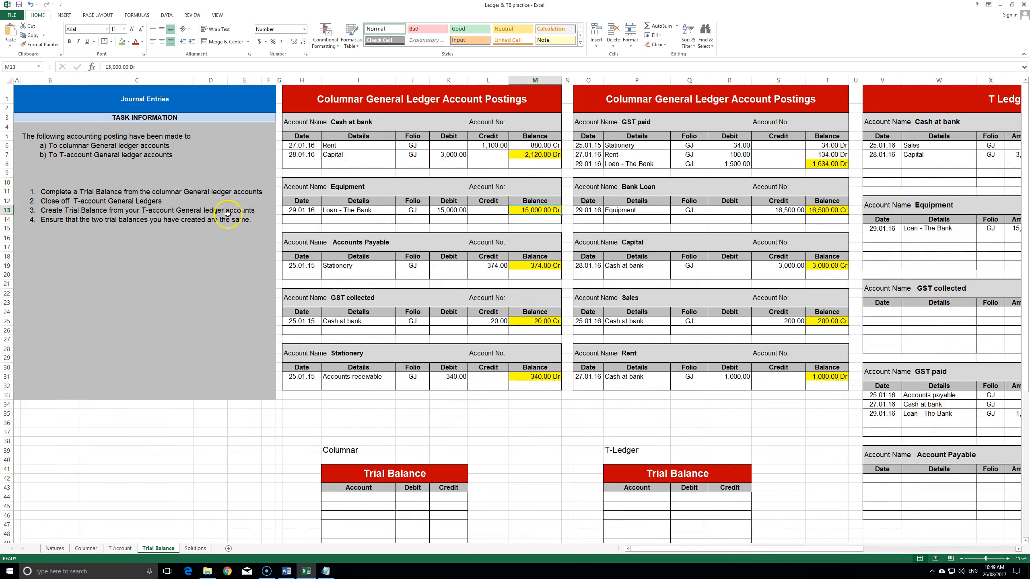
scroll(236, 208, "down", 3)
left_click_drag(487, 340, 286, 497)
left_click_drag(595, 333, 730, 522)
scroll(134, 205, "up", 3)
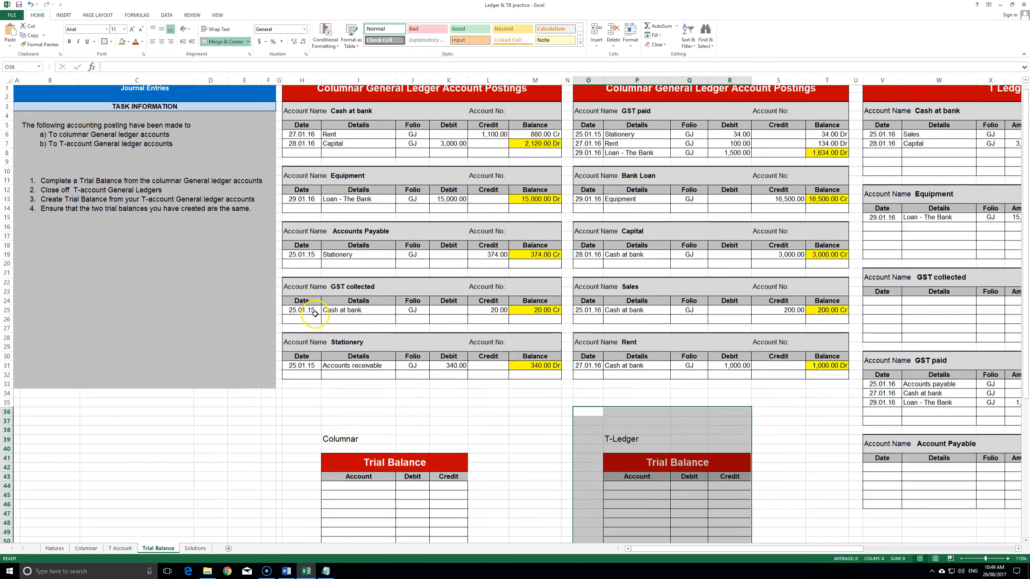
left_click(95, 232)
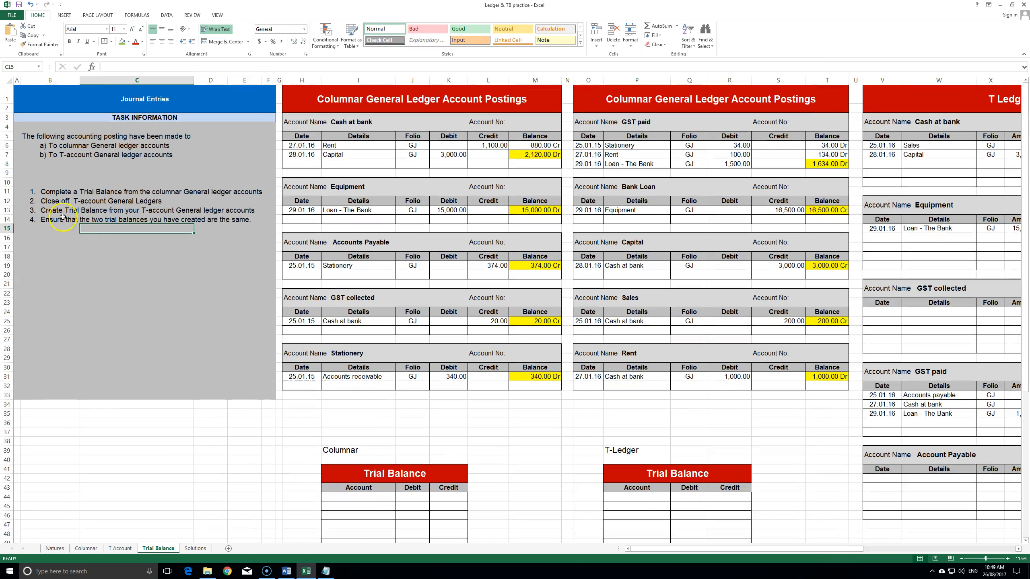
left_click(531, 401)
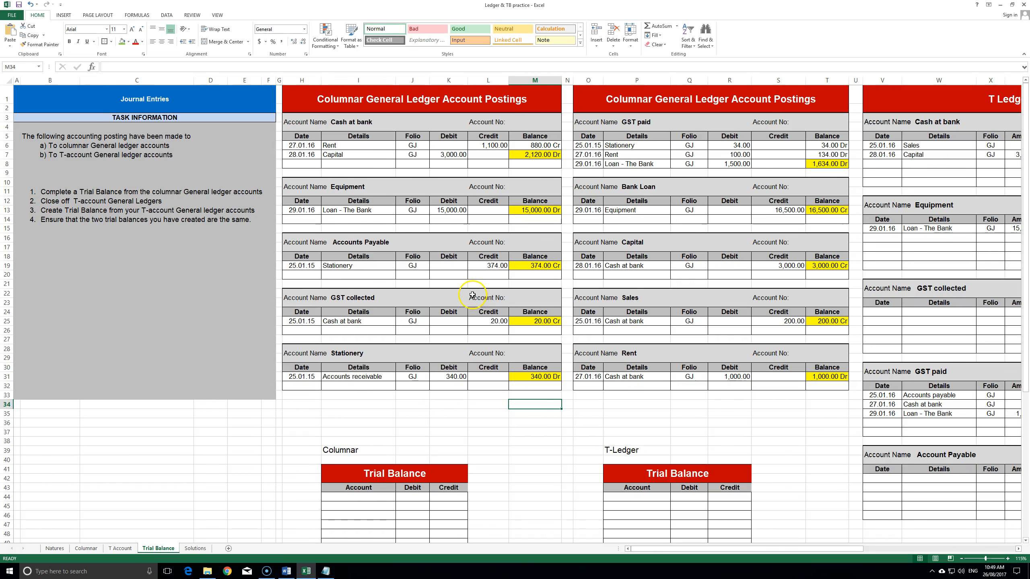
scroll(484, 288, "down", 1)
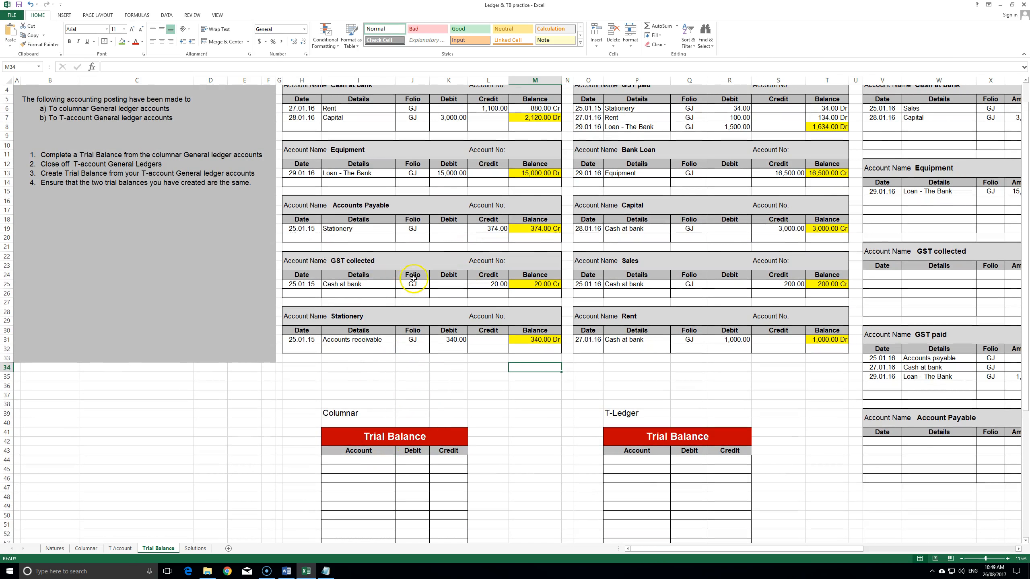
scroll(358, 136, "up", 1)
left_click(343, 123)
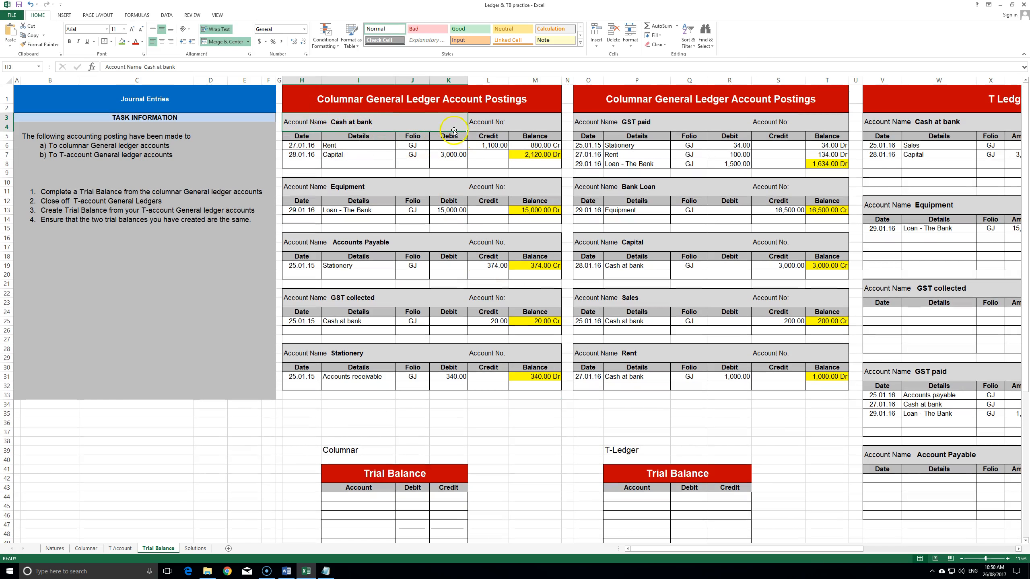
left_click(359, 497)
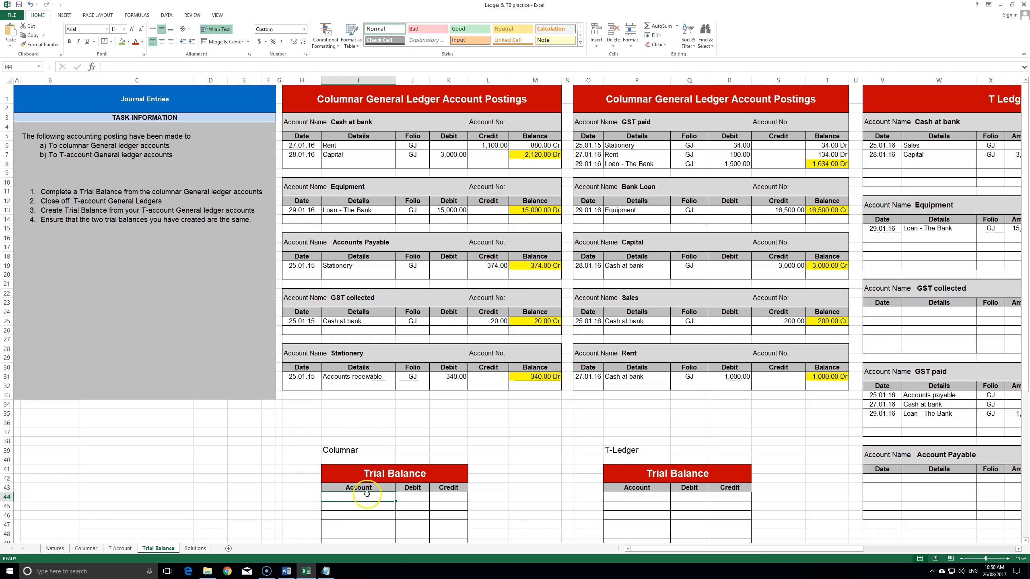
- Enter Cash at bank in I44, trying a =H3 link before undoing it to plain text
type("Cash at bank")
key("Return")
key("Up")
type("=")
left_click(339, 122)
key("Return")
key("Up")
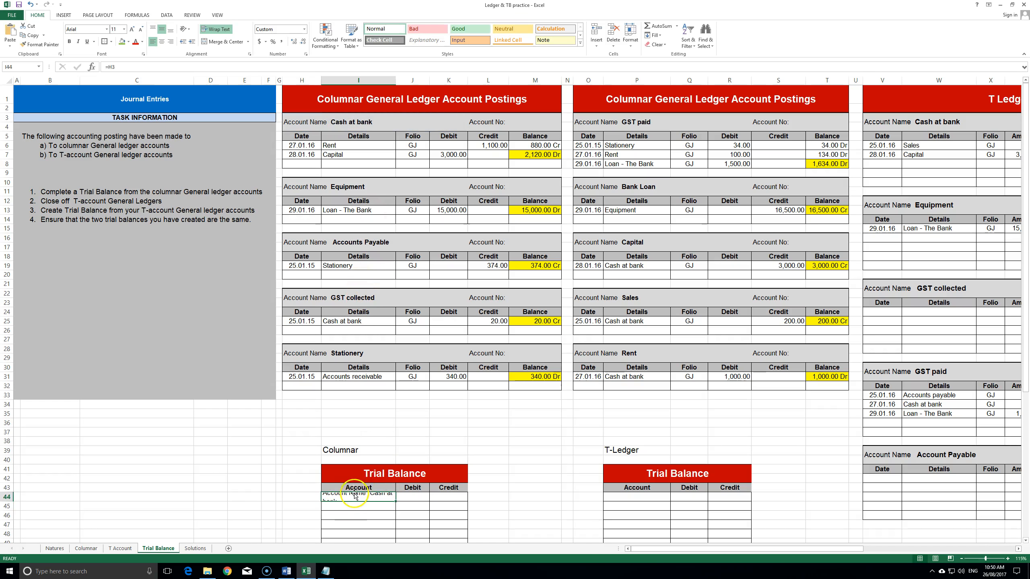
key("ctrl+z")
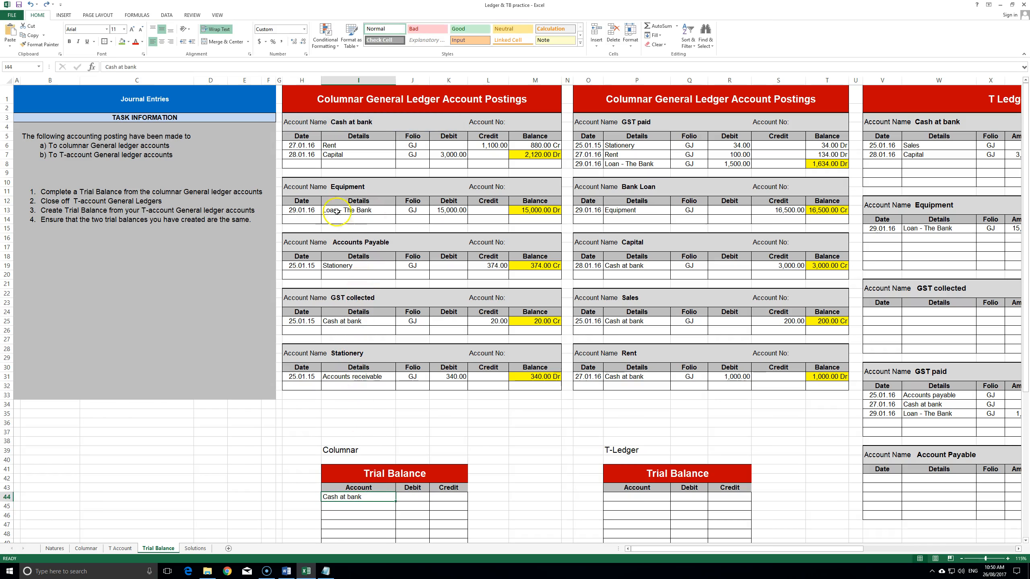
double_click(331, 120)
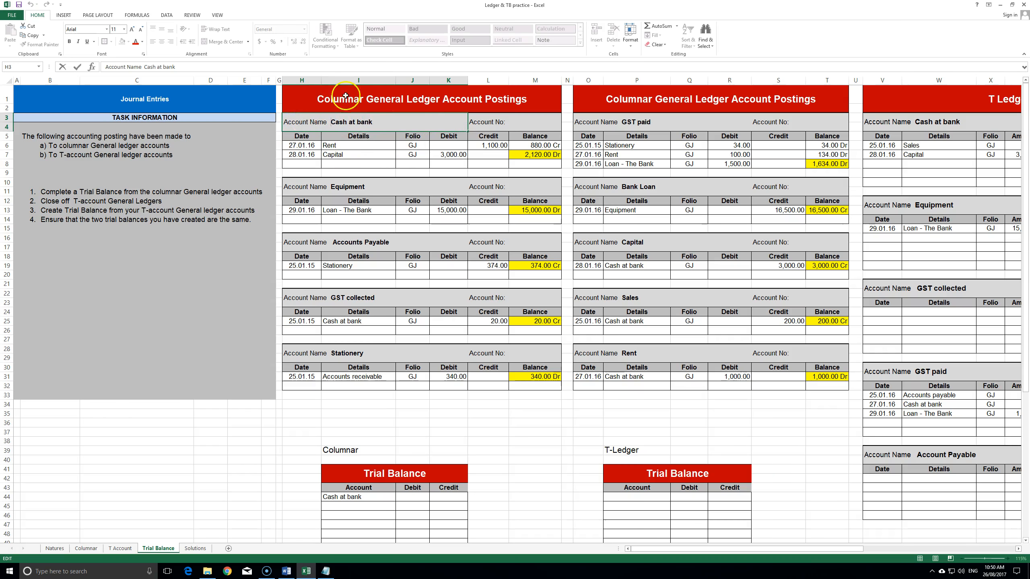
left_click(357, 498)
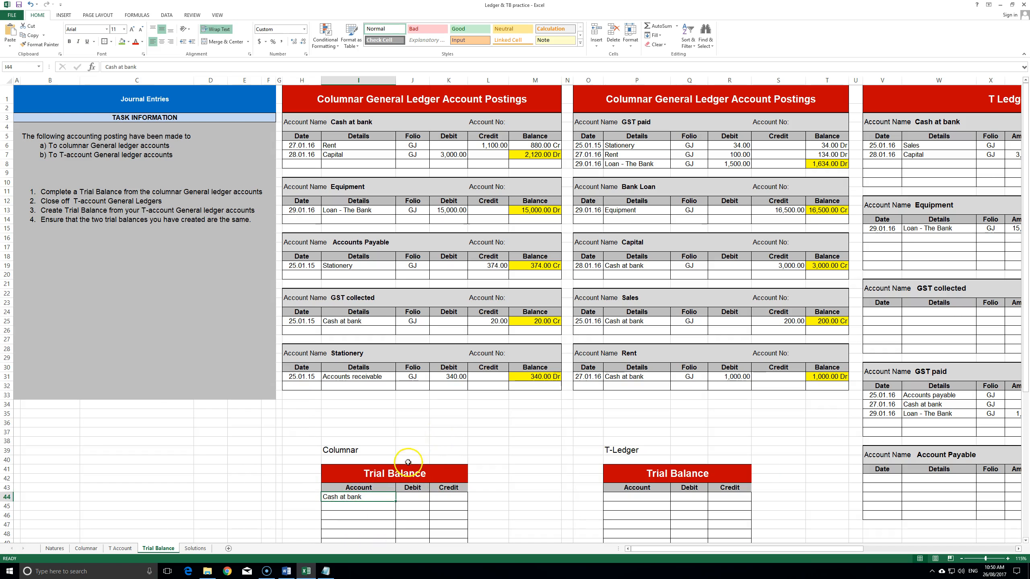
left_click(411, 496)
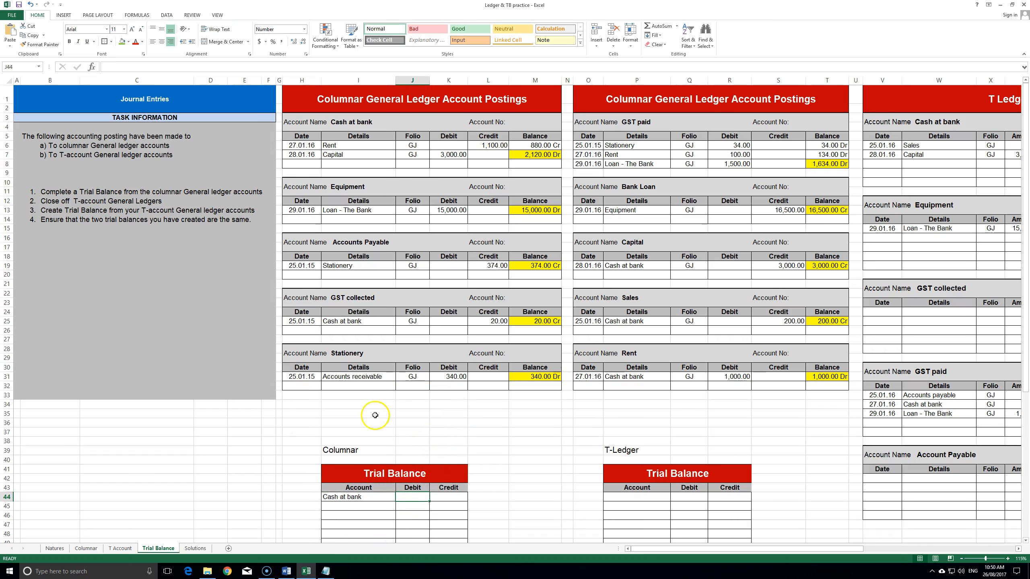
- Link the Cash at bank debit J44 to ledger cell M7 and widen the Debit column
type("=")
left_click(552, 155)
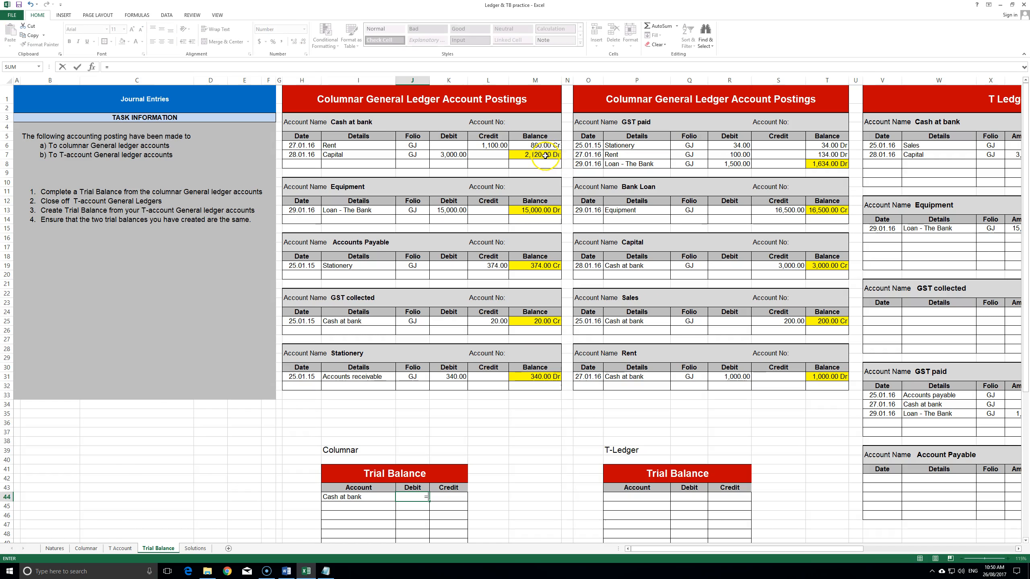
key("Return")
left_click(535, 480)
left_click(426, 497)
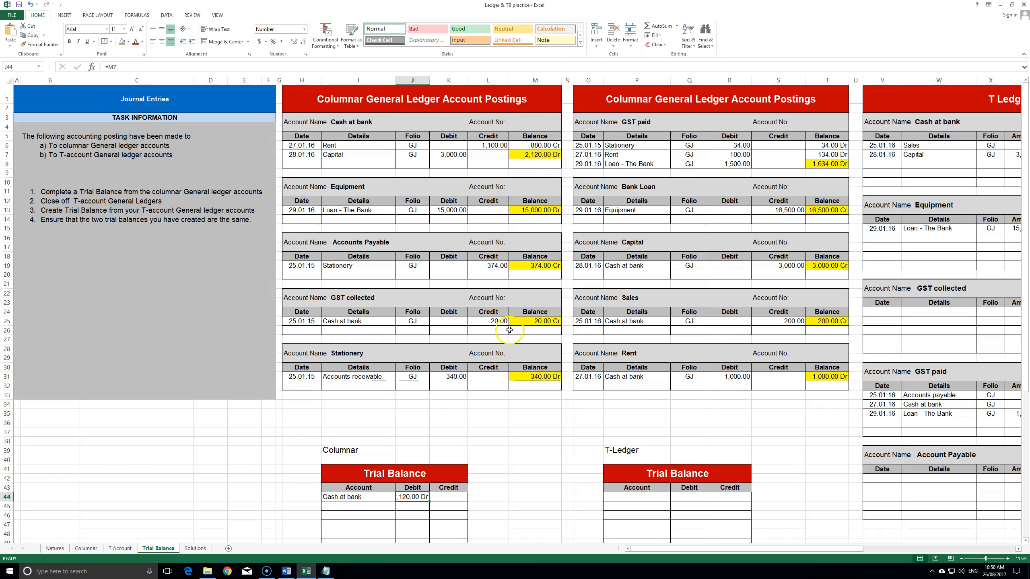
left_click_drag(429, 81, 438, 81)
left_click(487, 508)
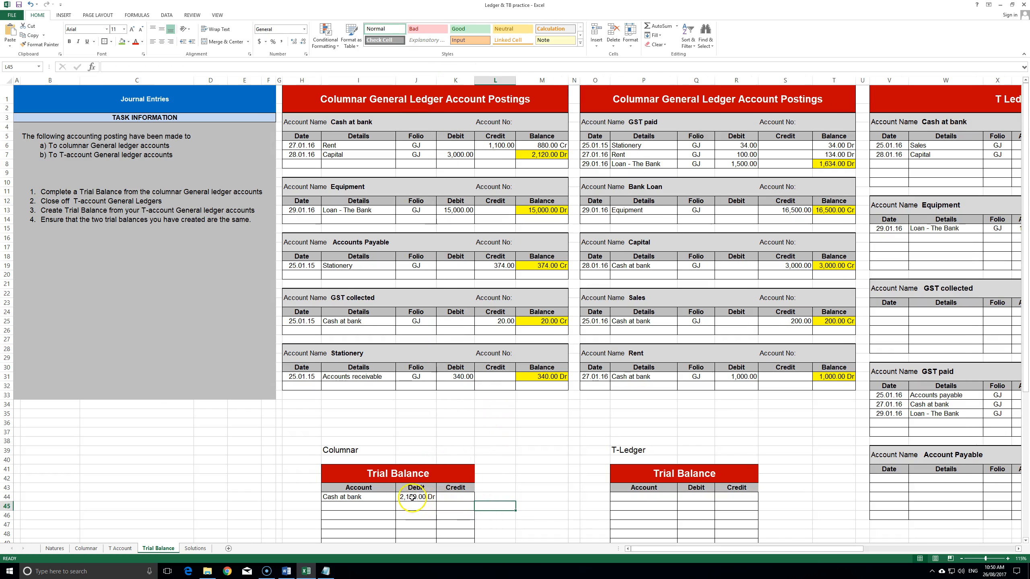
- Try a test formula referencing the J44 debit in a spare cell, then undo it
scroll(503, 433, "down", 2)
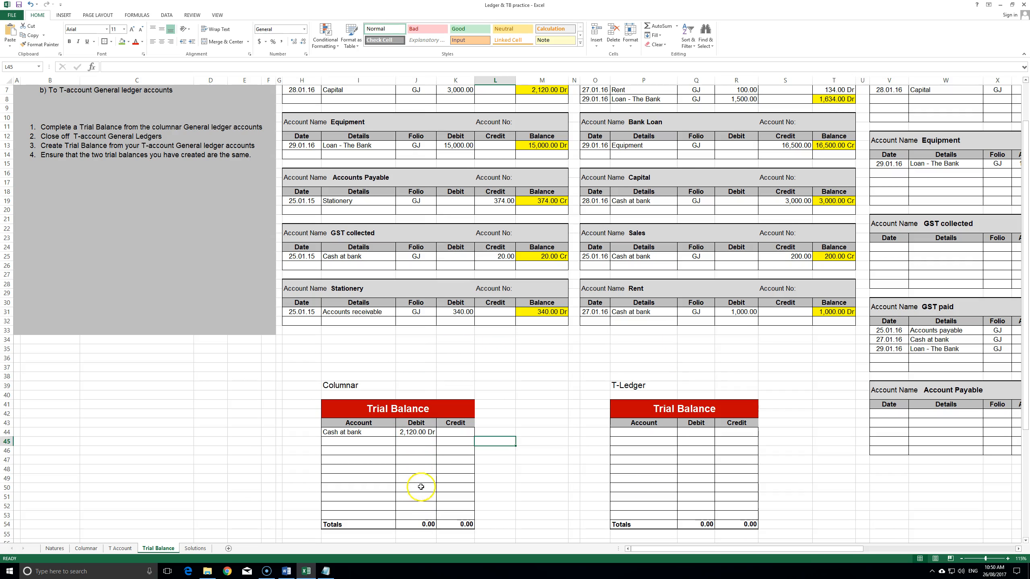
left_click(527, 432)
type("=")
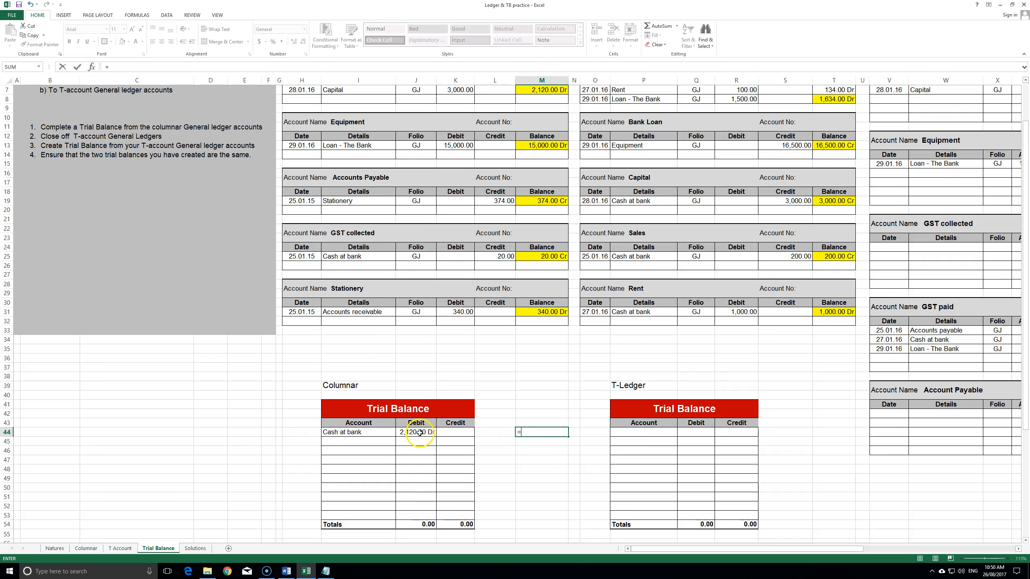
left_click(423, 432)
key("Return")
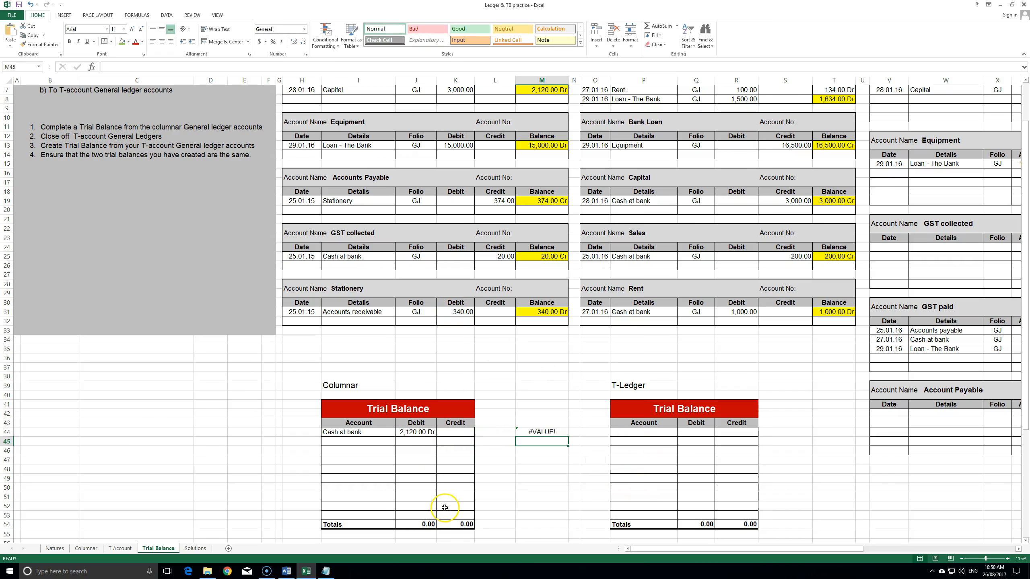
key("ctrl+z")
scroll(466, 430, "up", 2)
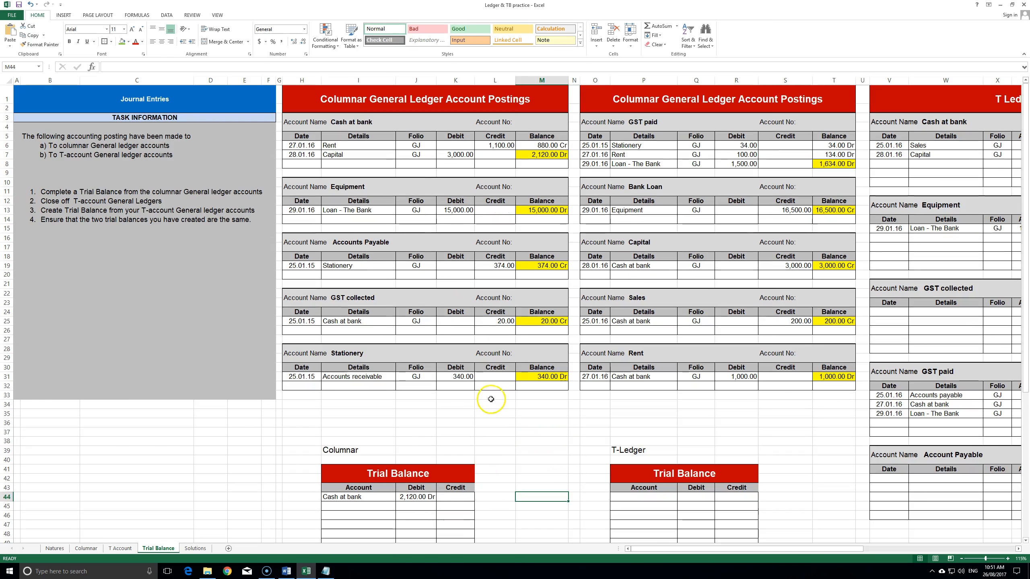
left_click(562, 155)
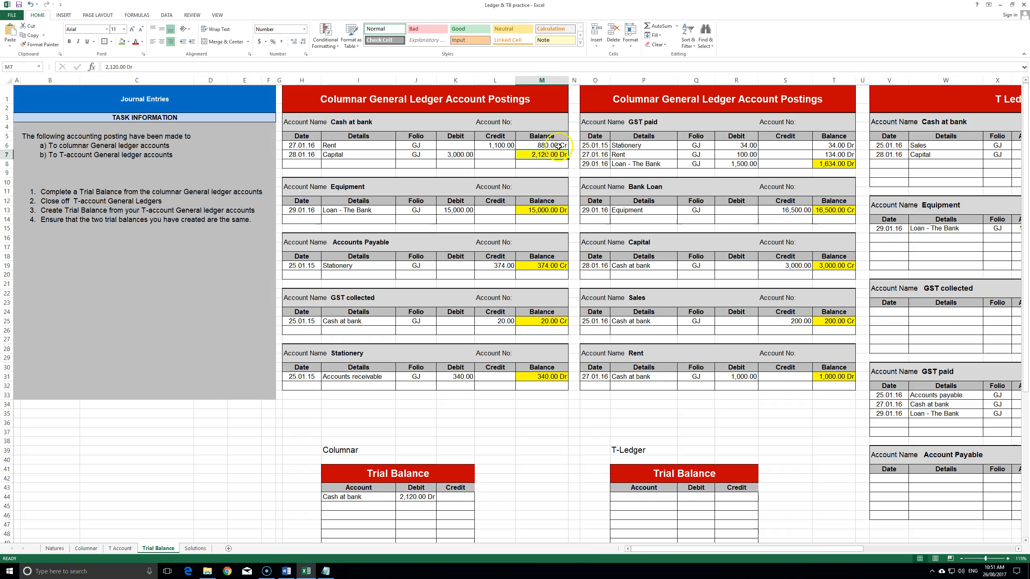
- Clear the old Cash at bank balances and fill the 2,120.00 closing balance yellow
left_click(558, 148)
key("Delete")
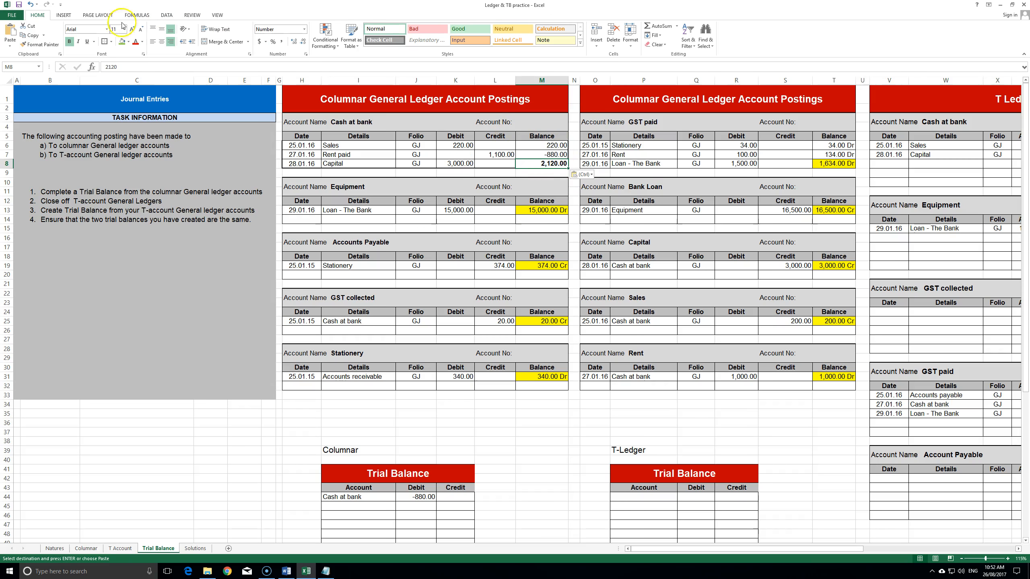
left_click(128, 42)
left_click(142, 105)
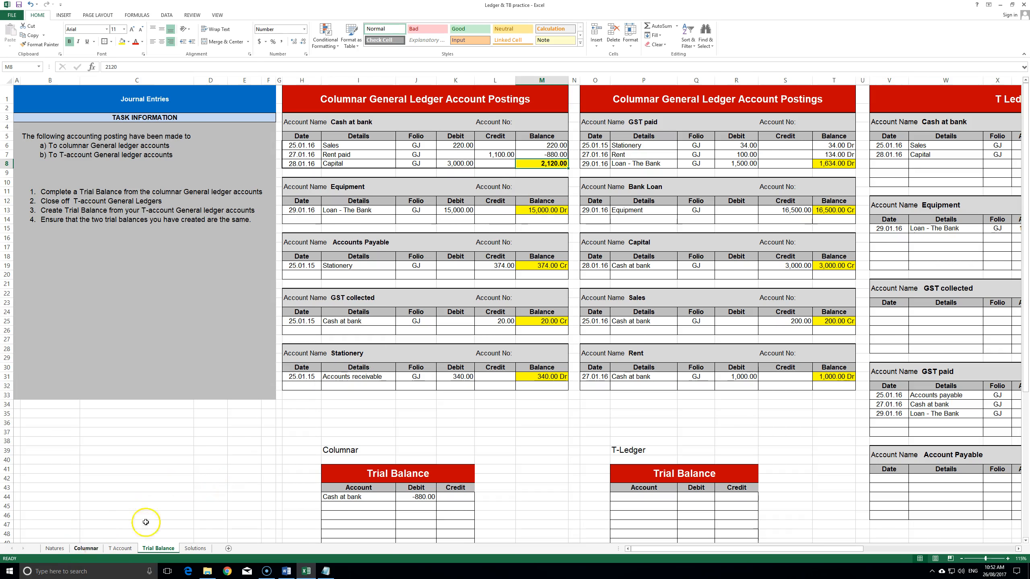
left_click(565, 183)
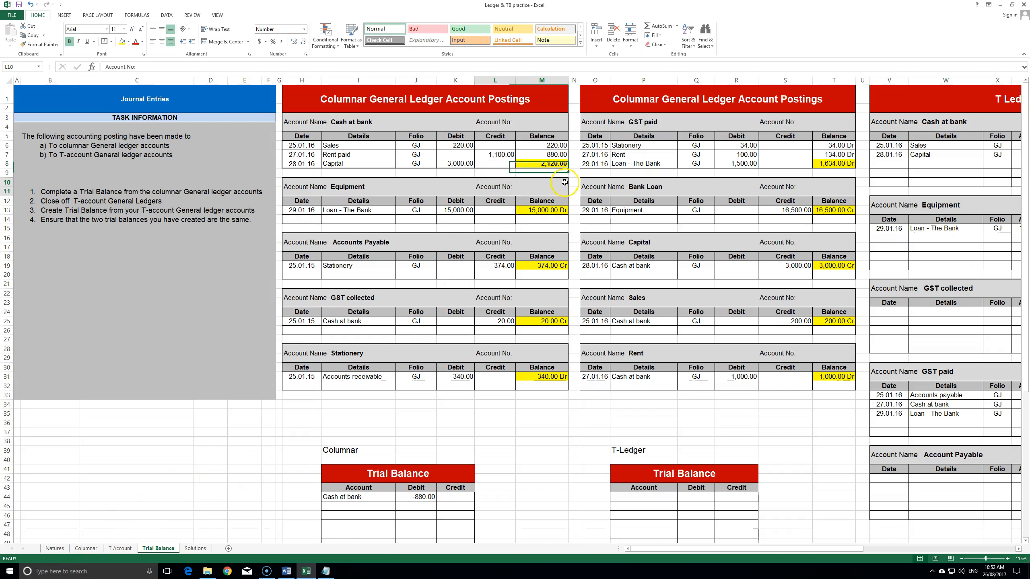
- Replace the outdated -880.00 trial balance debit with =M8, showing 2,120.00
left_click(416, 497)
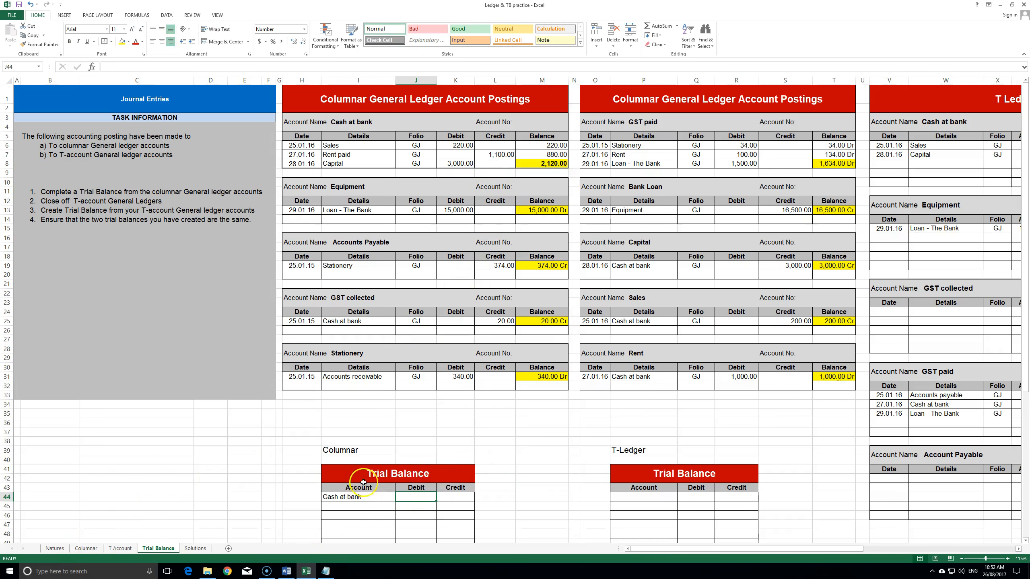
key("Delete")
left_click(349, 496)
left_click(416, 497)
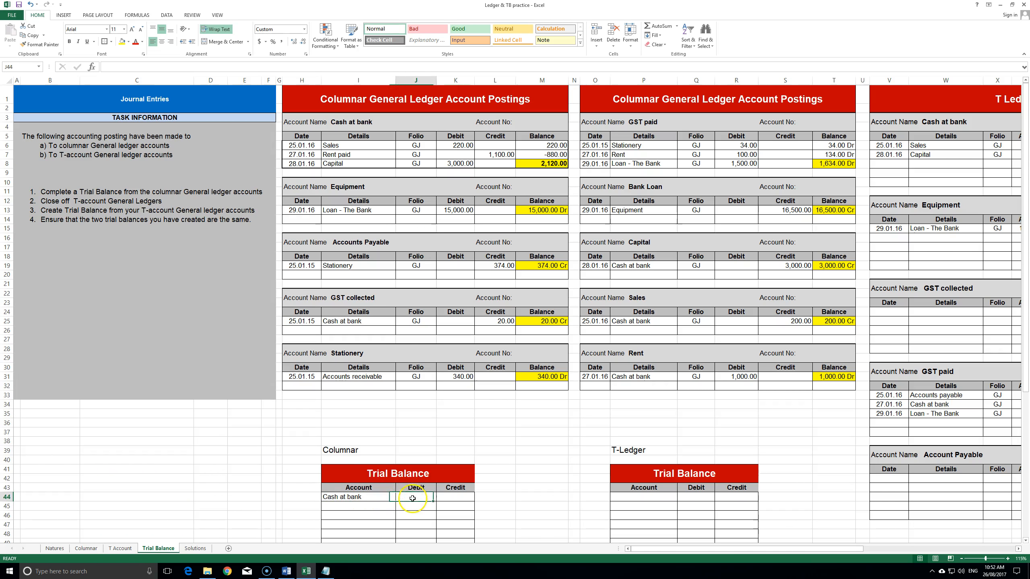
type("=")
left_click(561, 163)
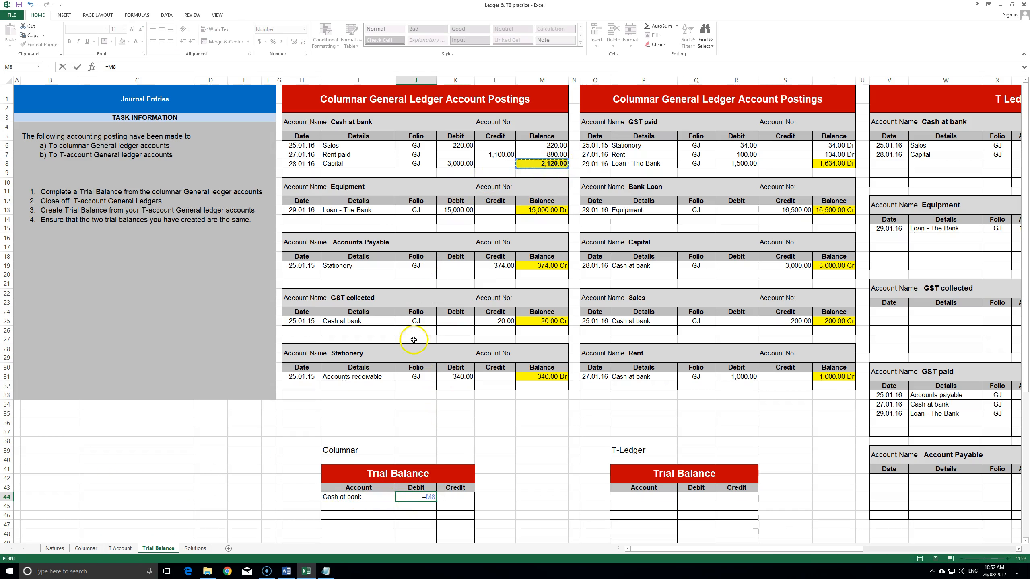
key("Return")
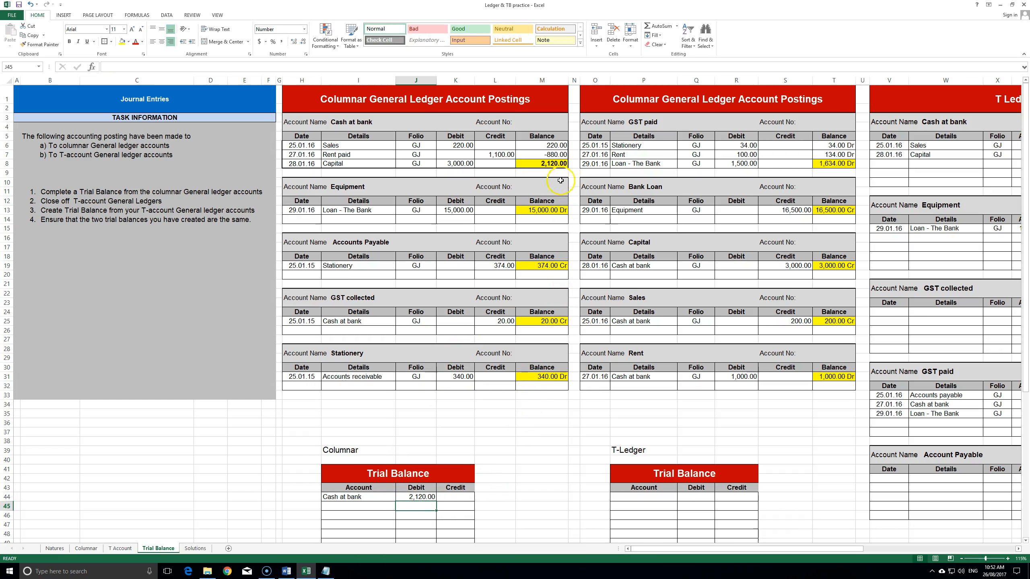
- Recheck the Cash at bank balances and type Equipment as the second trial balance account
left_click(551, 166)
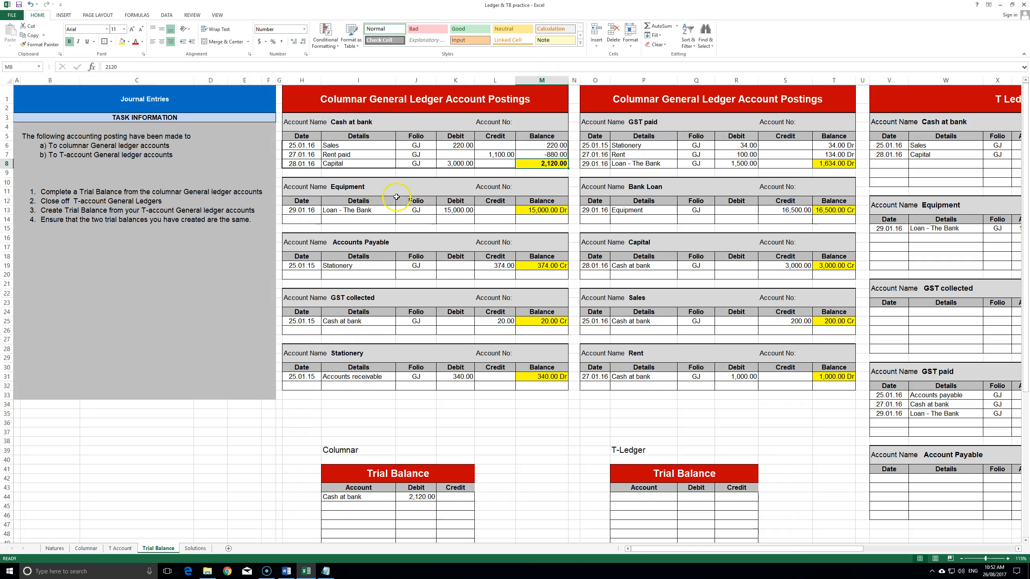
left_click(561, 156)
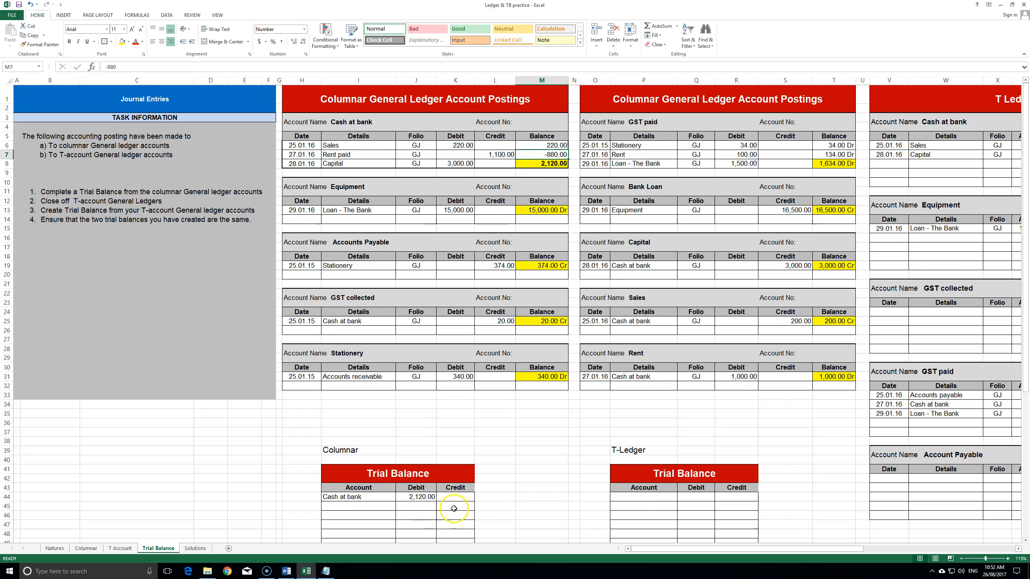
scroll(522, 440, "down", 1)
scroll(522, 440, "up", 1)
scroll(340, 153, "down", 1)
left_click(360, 469)
type("Equipment")
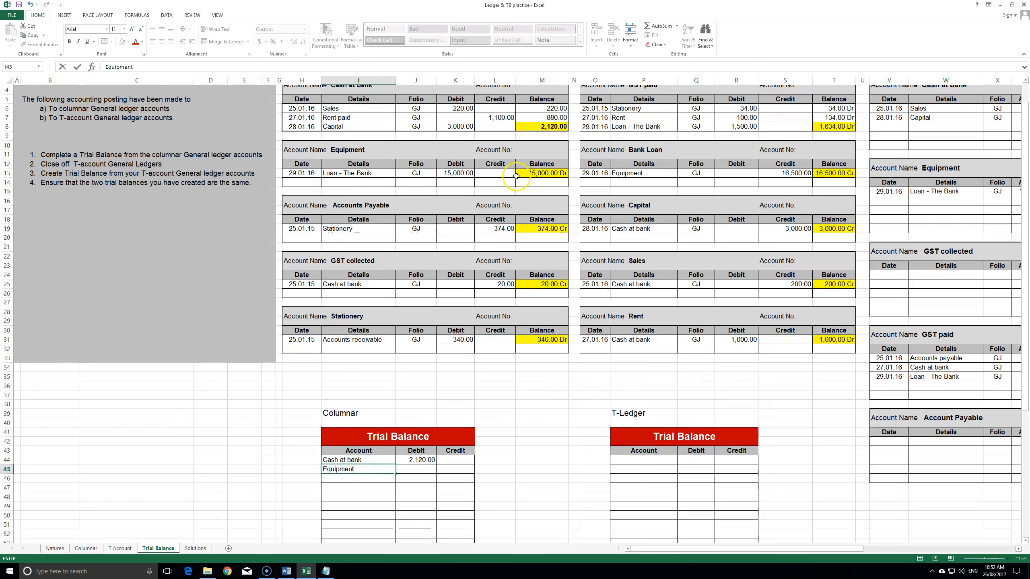
- Link the Equipment debit to its 15,000.00 ledger balance with =M13
left_click(553, 174)
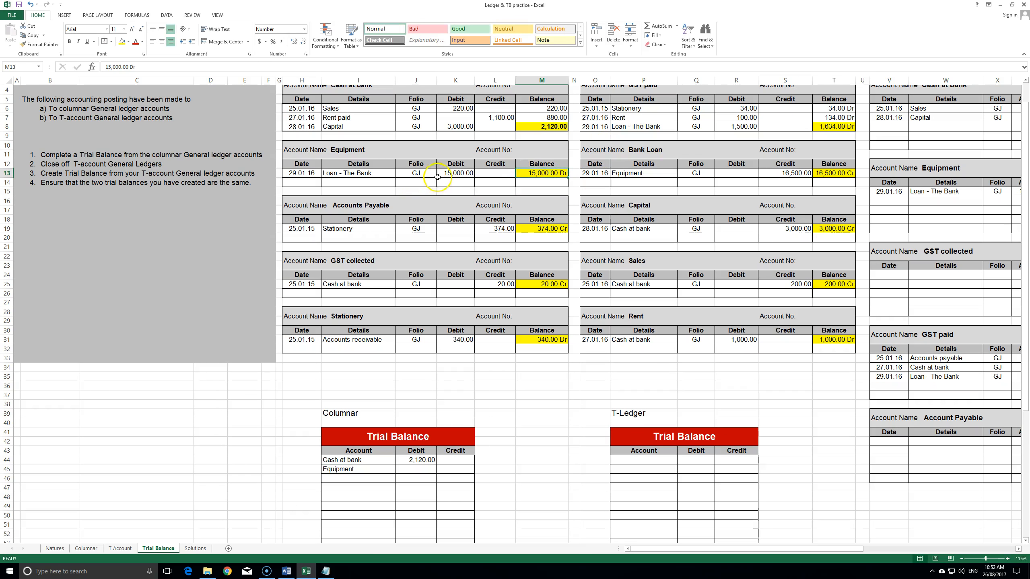
left_click(416, 469)
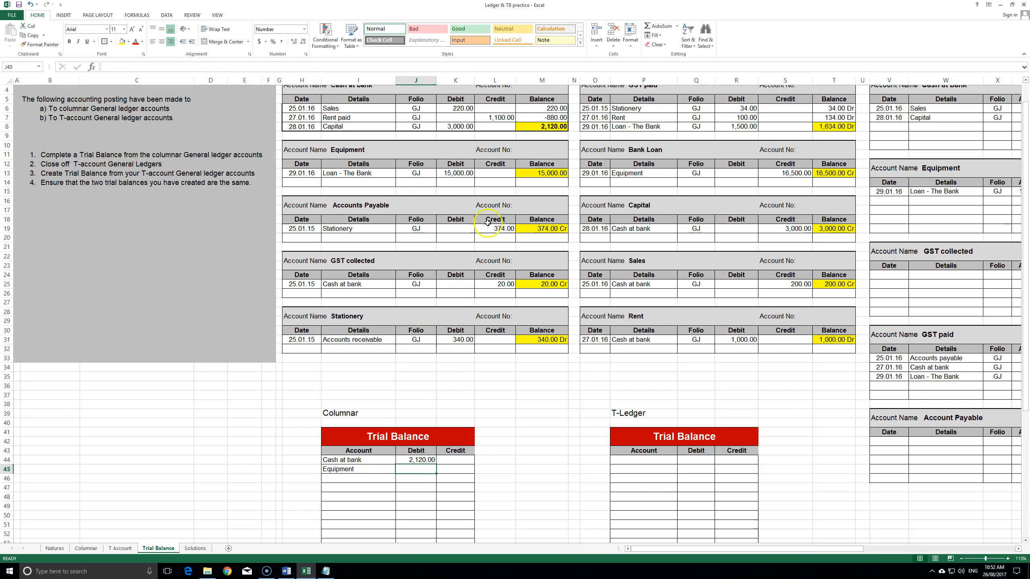
type("=")
left_click(546, 175)
key("Return")
left_click_drag(541, 469, 542, 459)
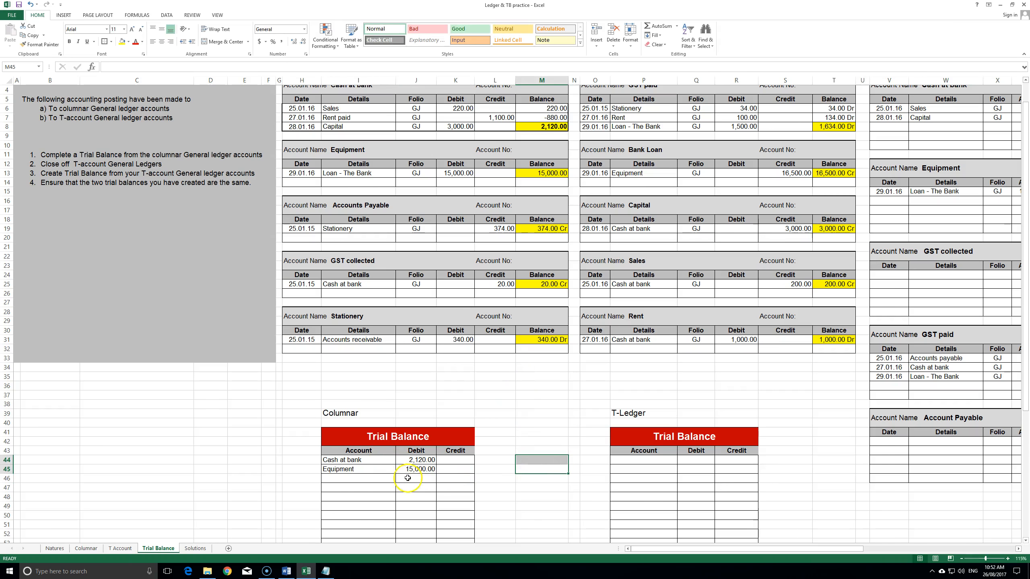
left_click(377, 478)
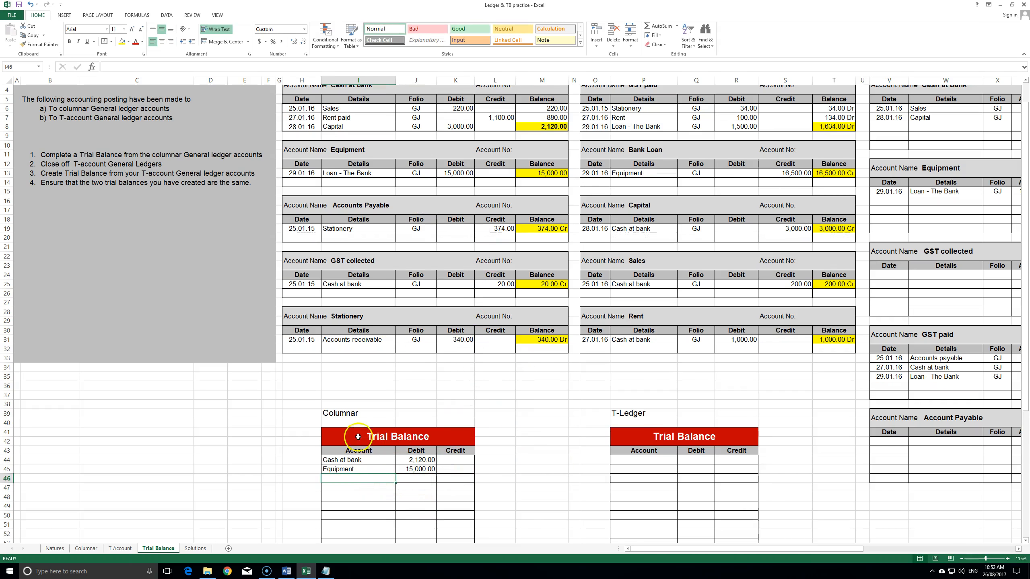
scroll(358, 437, "down", 1)
scroll(503, 208, "up", 2)
left_click(397, 129)
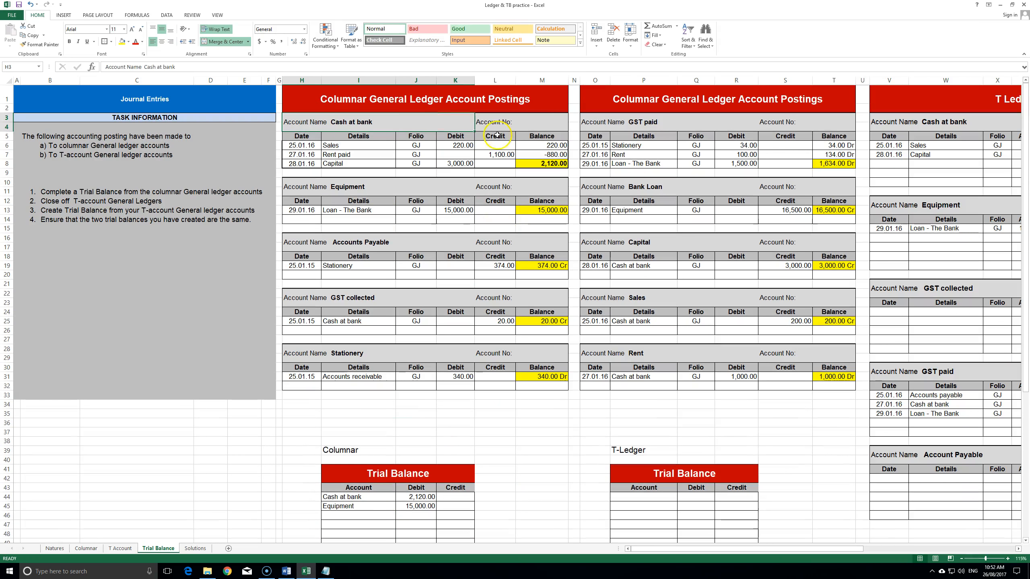
- Fill the marker cells beside the Cash at bank and Equipment balances green as transferred
left_click(495, 268)
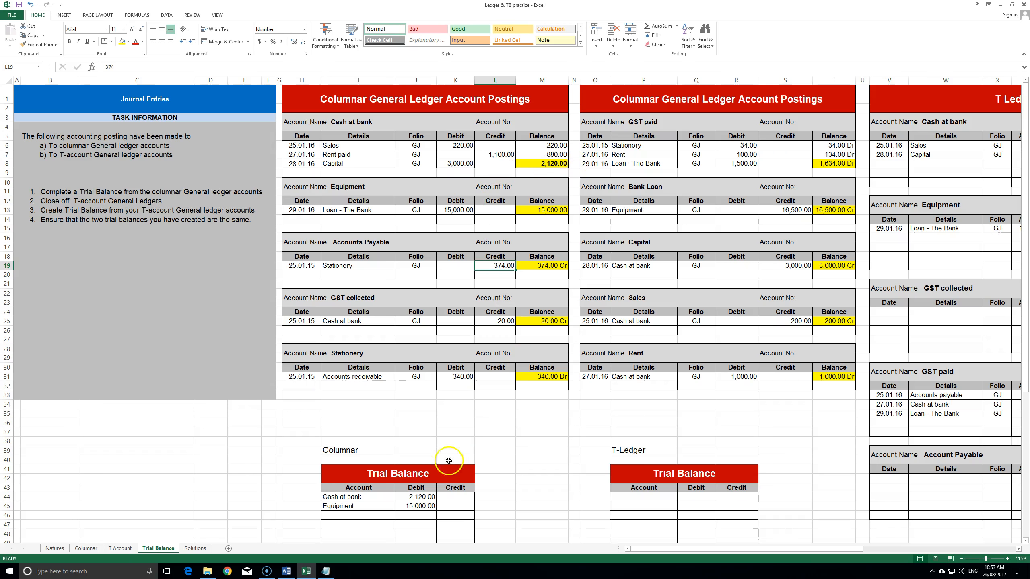
left_click(571, 164)
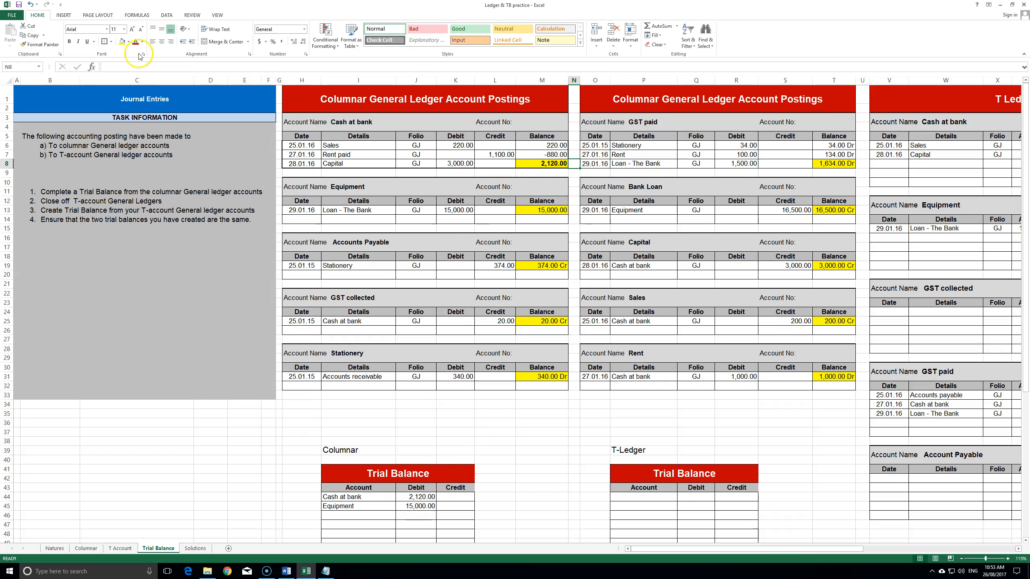
left_click(128, 42)
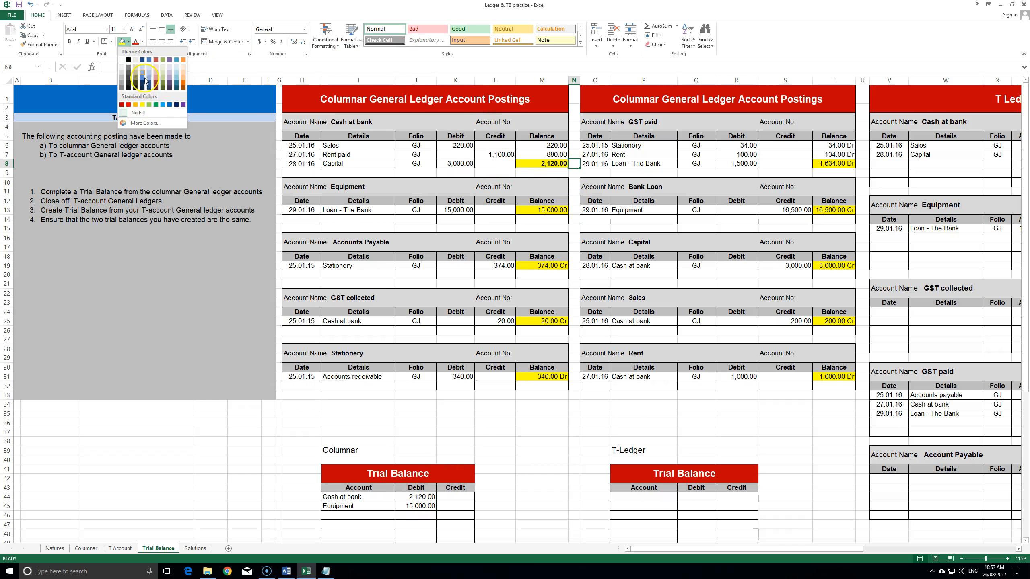
left_click(149, 105)
left_click(574, 210)
key("F4")
left_click(574, 266)
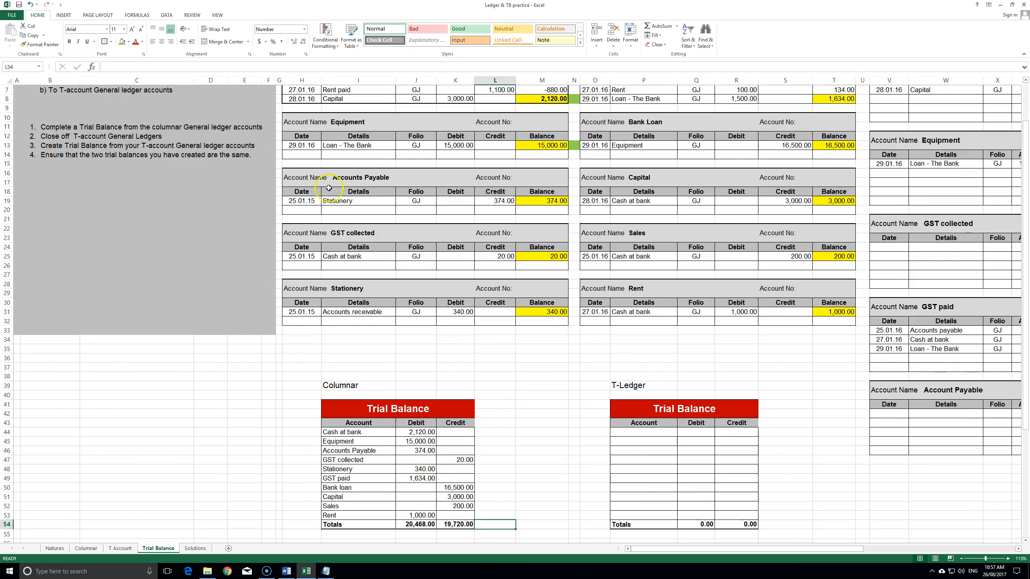
scroll(445, 399, "down", 3)
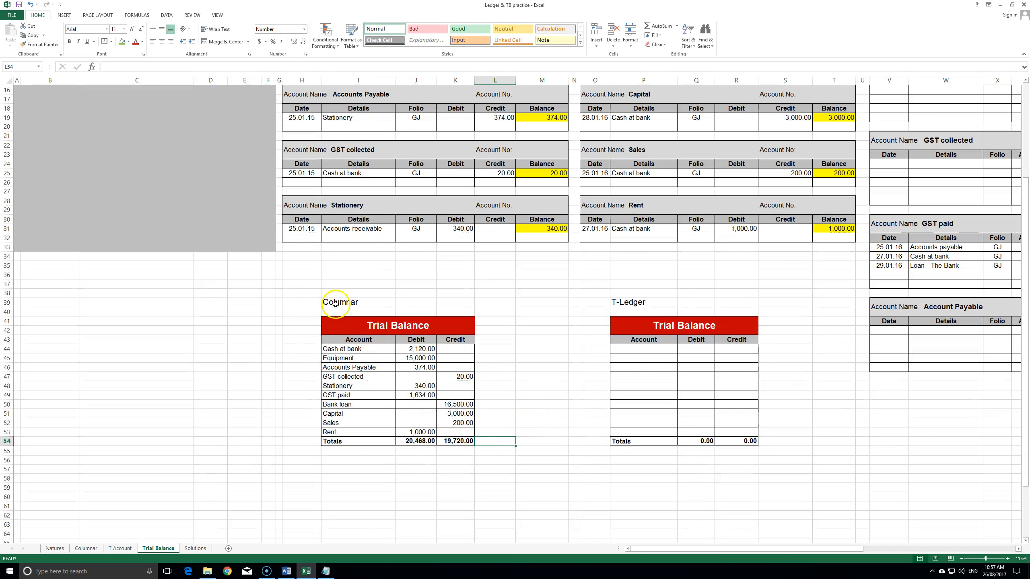
left_click(417, 441)
left_click_drag(418, 444, 454, 442)
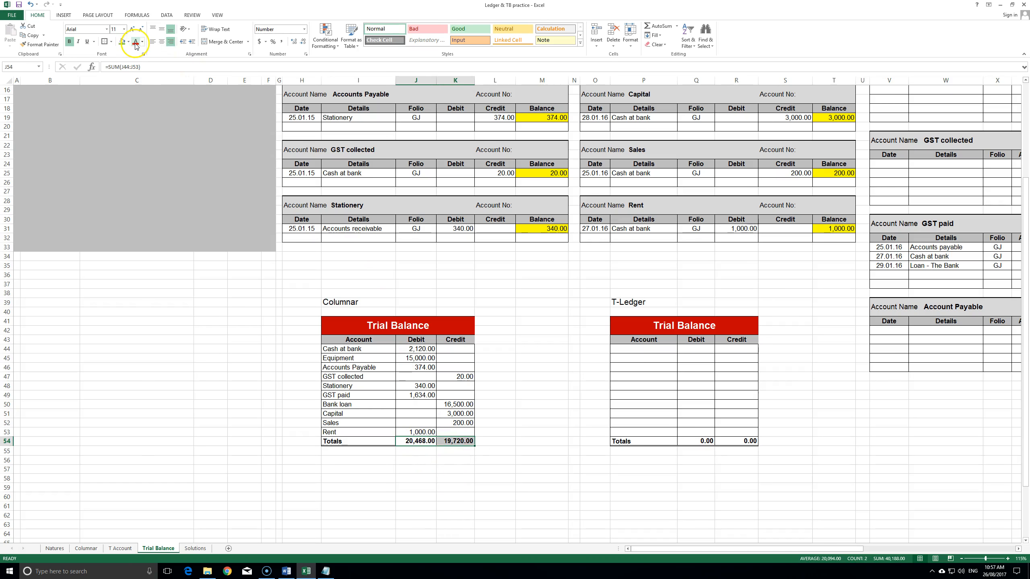
left_click(508, 476)
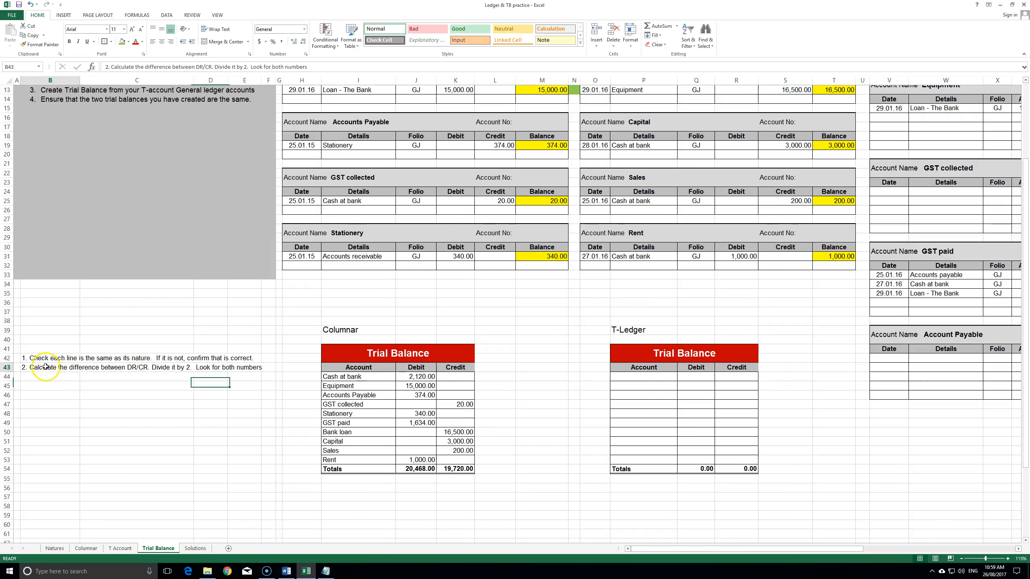
- Fill the two error-checking notes in B42:B43 yellow, including the DR/CR difference note
left_click_drag(40, 358, 260, 367)
left_click(171, 28)
left_click(128, 41)
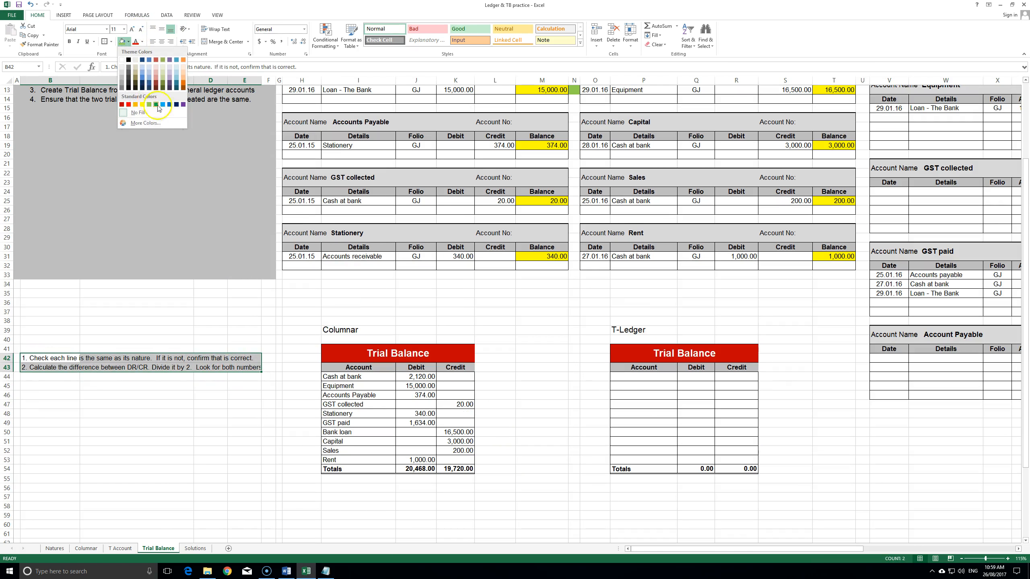
left_click(150, 113)
left_click(248, 432)
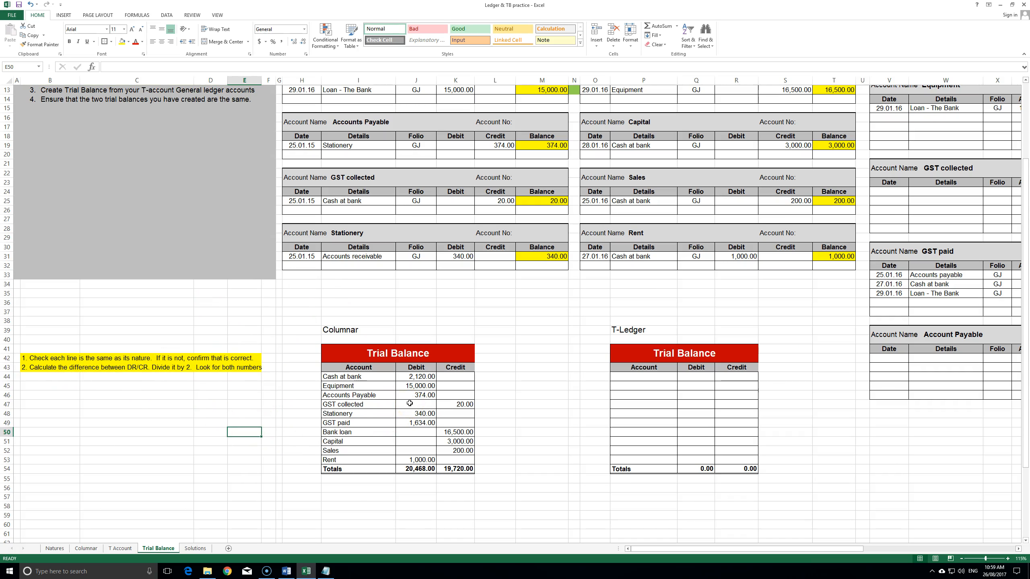
left_click_drag(40, 368, 242, 373)
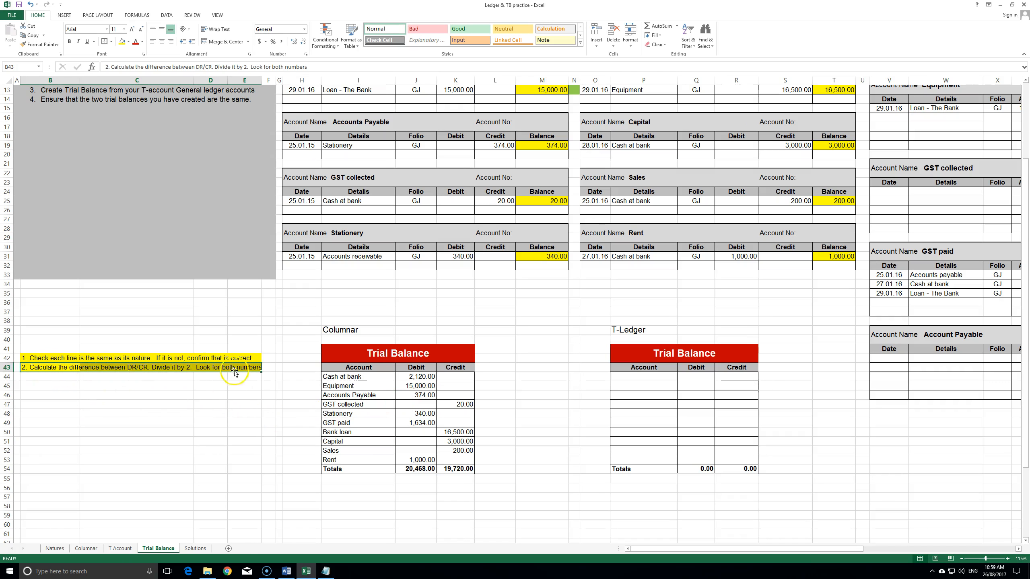
left_click(227, 395)
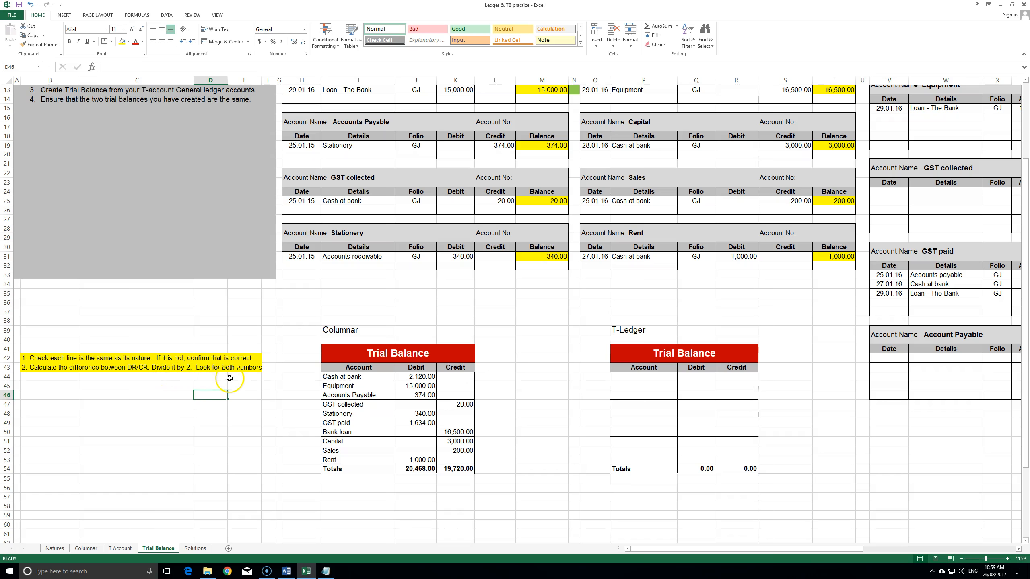
scroll(594, 344, "up", 4)
scroll(604, 198, "down", 1)
scroll(466, 325, "up", 1)
scroll(371, 440, "down", 3)
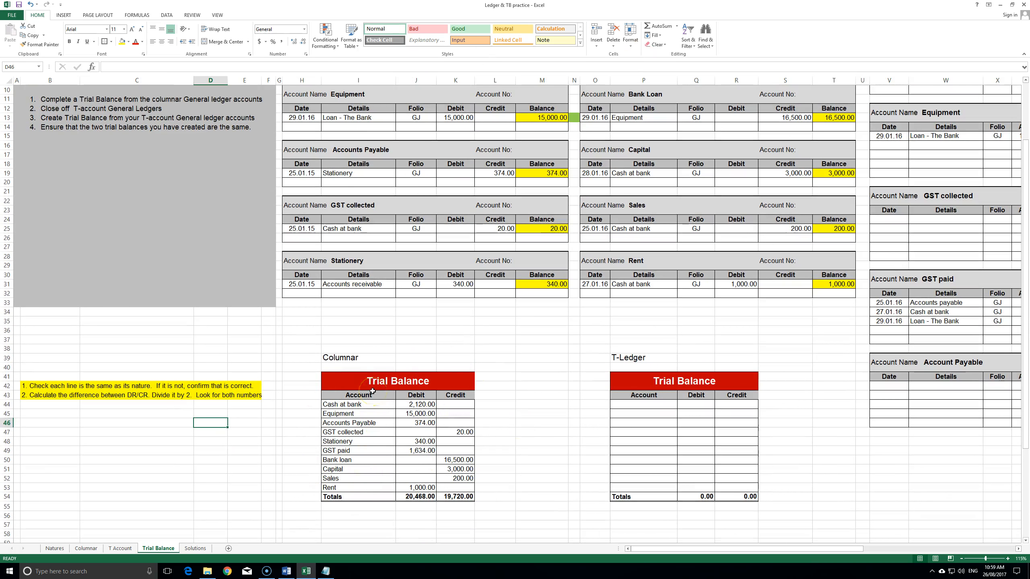
- Calculate the 748.00 debit-minus-credit difference, then halve it to 374 below
left_click(121, 413)
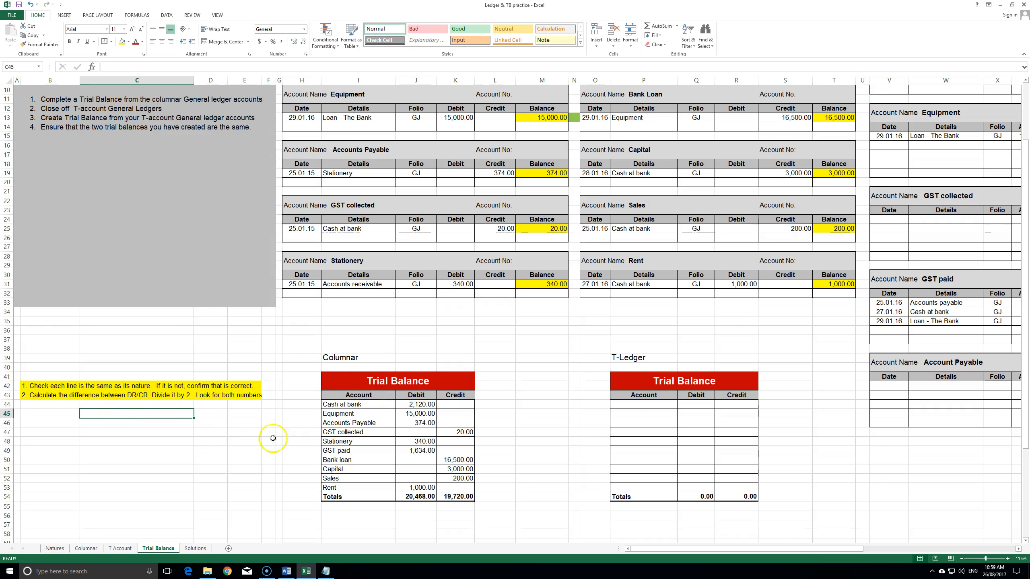
type("=")
left_click(417, 497)
type("-")
left_click(471, 499)
key("Return")
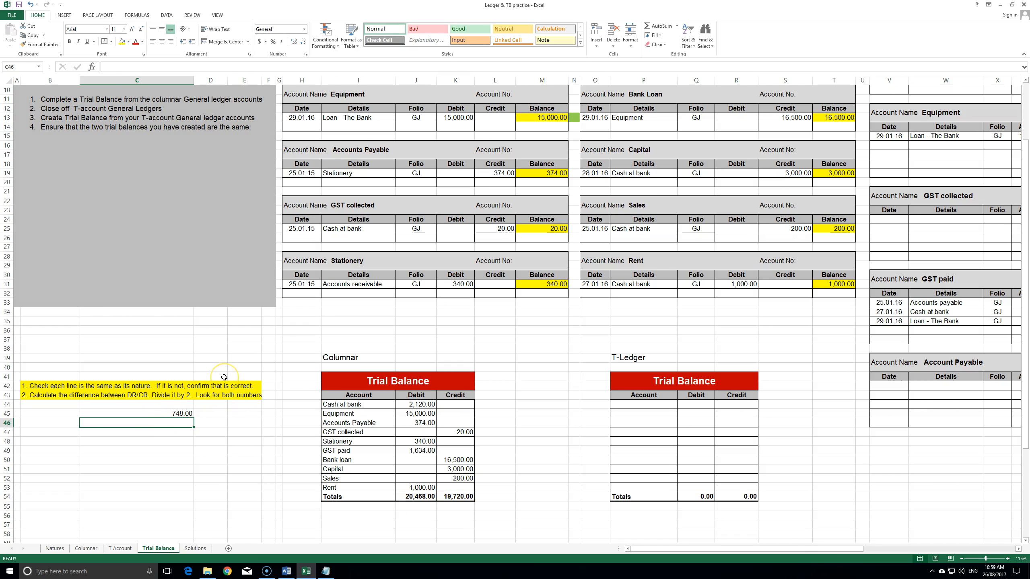
type("=")
left_click(177, 412)
type("/2")
key("Return")
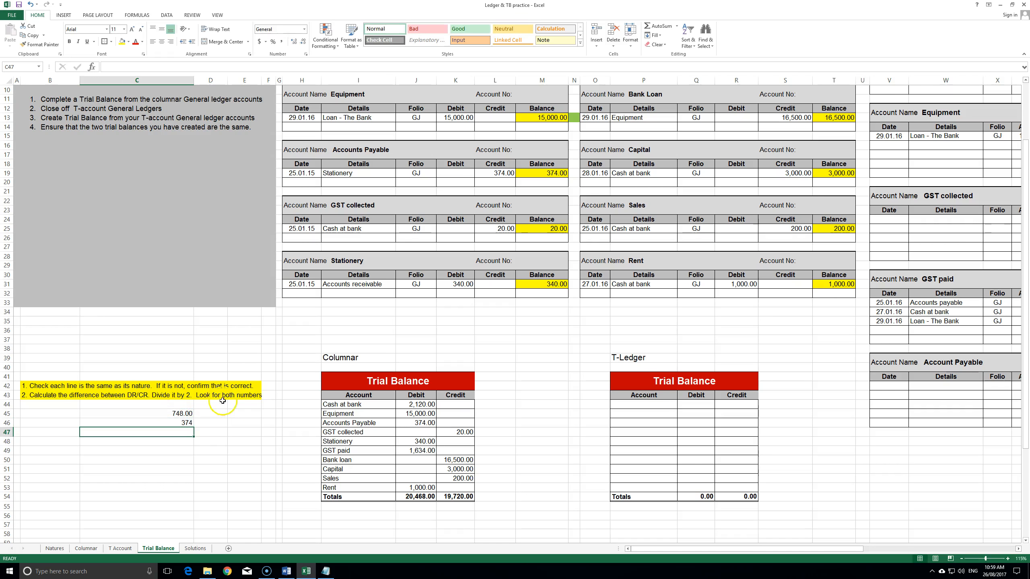
left_click(205, 423)
left_click_drag(188, 415, 190, 423)
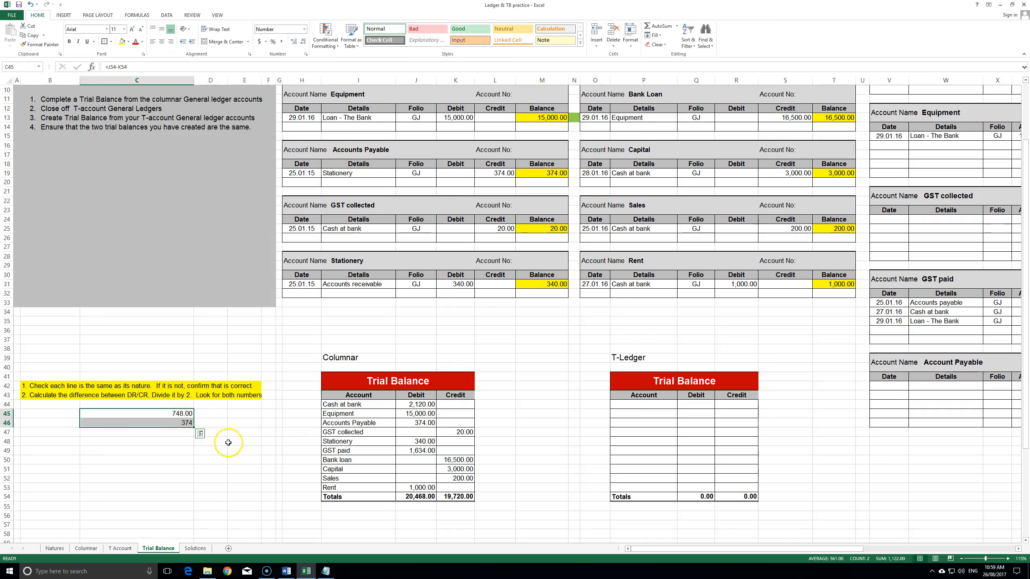
left_click(216, 432)
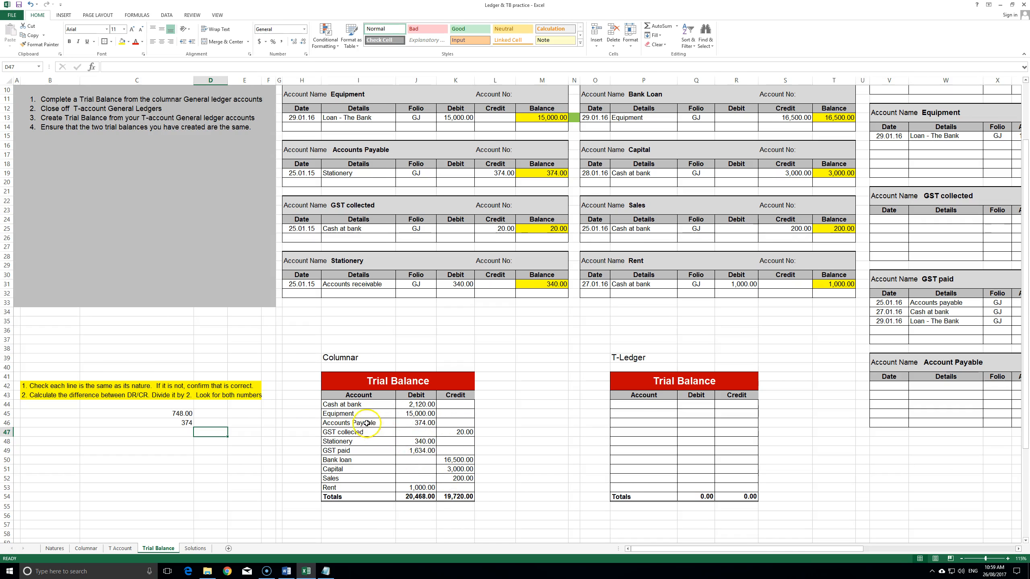
- Colour the Accounts Payable 374.00 debit red as the suspect entry
left_click_drag(353, 423, 421, 423)
left_click(419, 424)
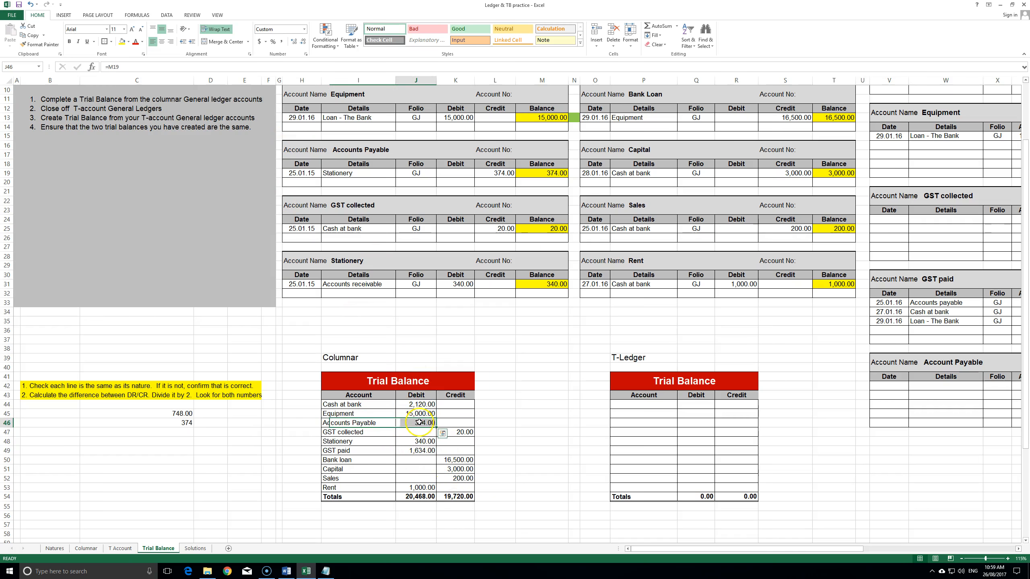
left_click(136, 41)
left_click(527, 441)
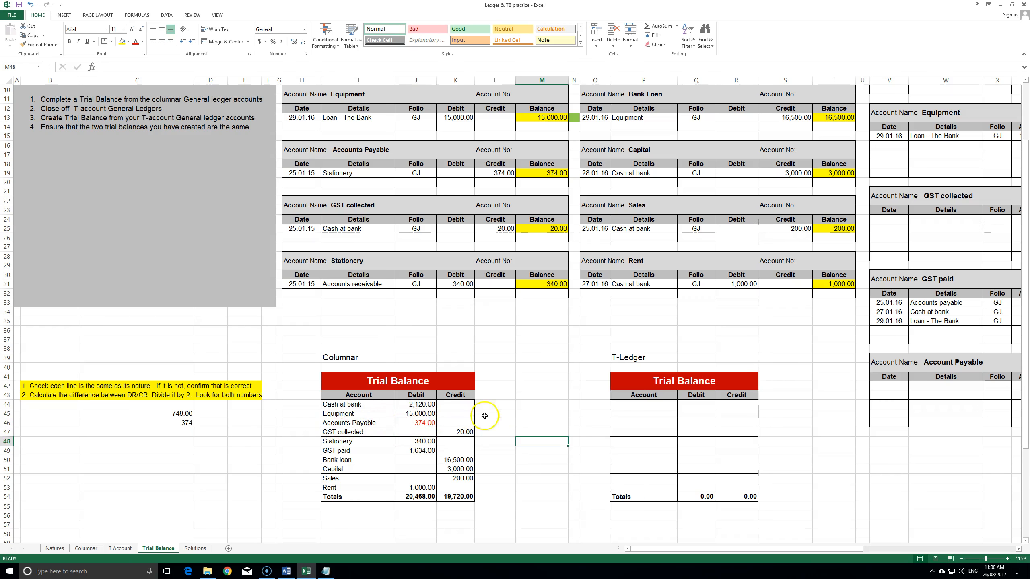
- Review the ledgers and check the =M19 formula behind the Accounts Payable debit in J46
scroll(616, 399, "up", 3)
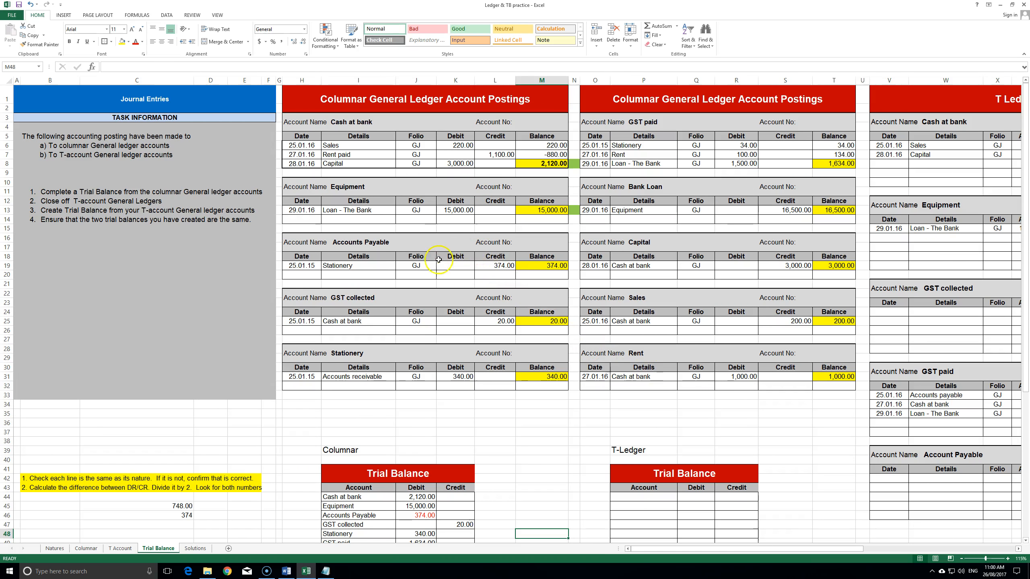
scroll(380, 257, "down", 2)
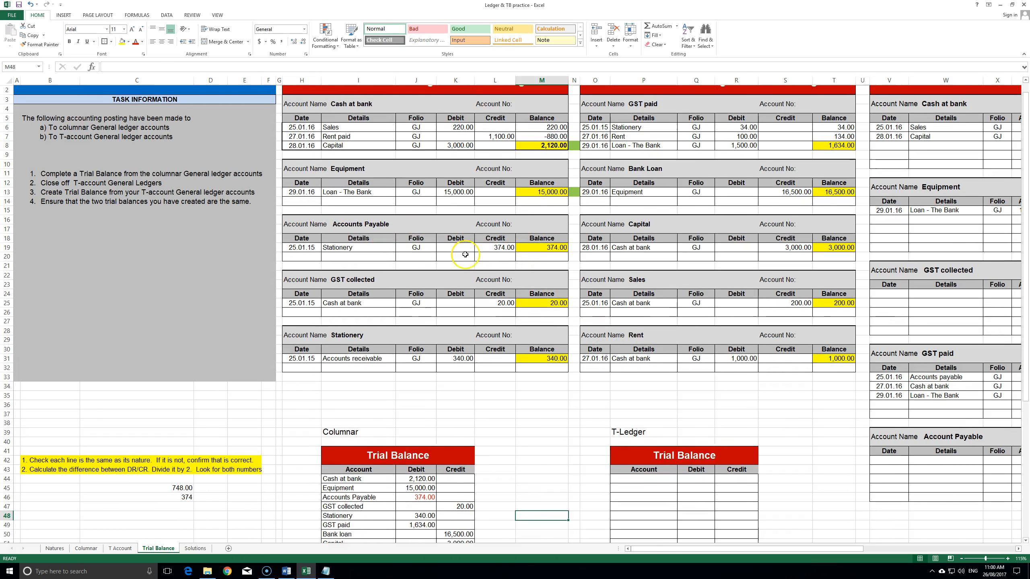
left_click(421, 450)
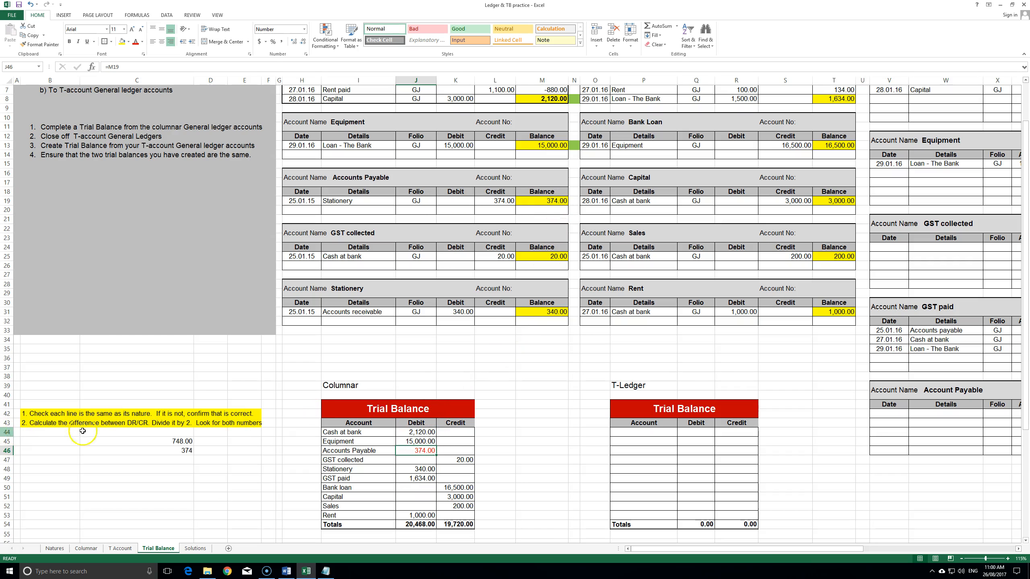
left_click(186, 460)
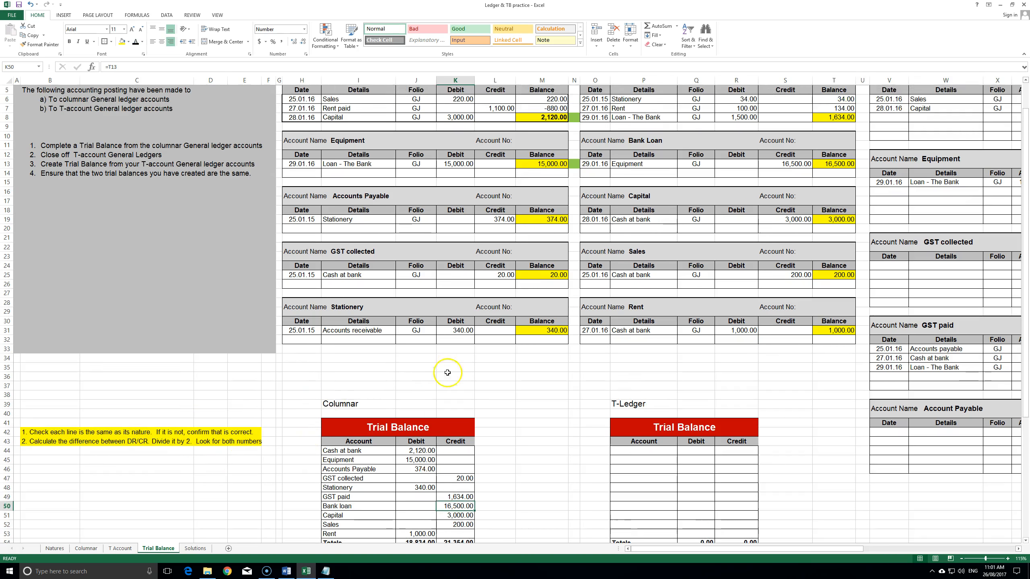
scroll(444, 437, "down", 1)
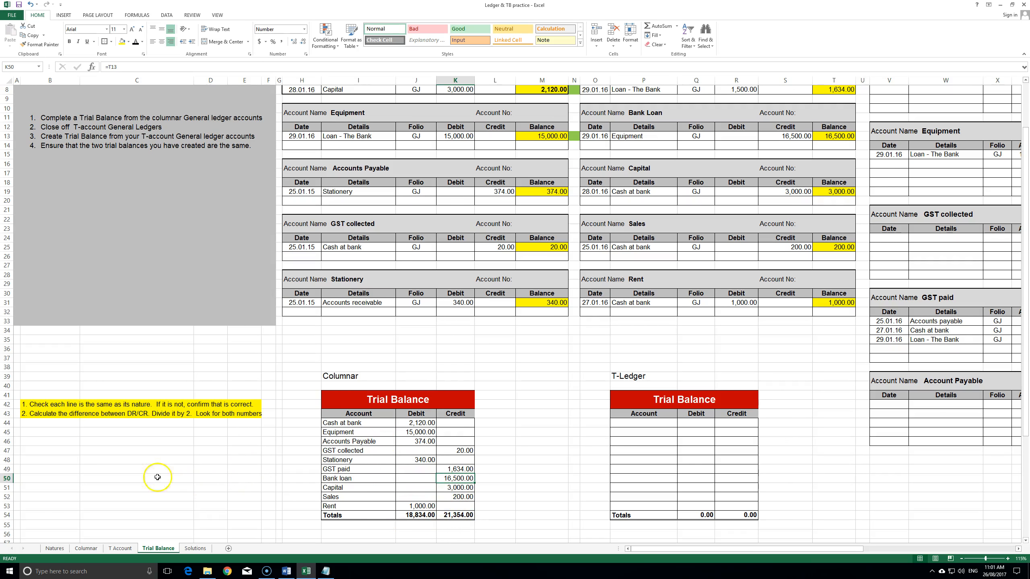
- Enter =K54-J54 in C45 to get the 2,520.00 credit-minus-debit difference
left_click(107, 432)
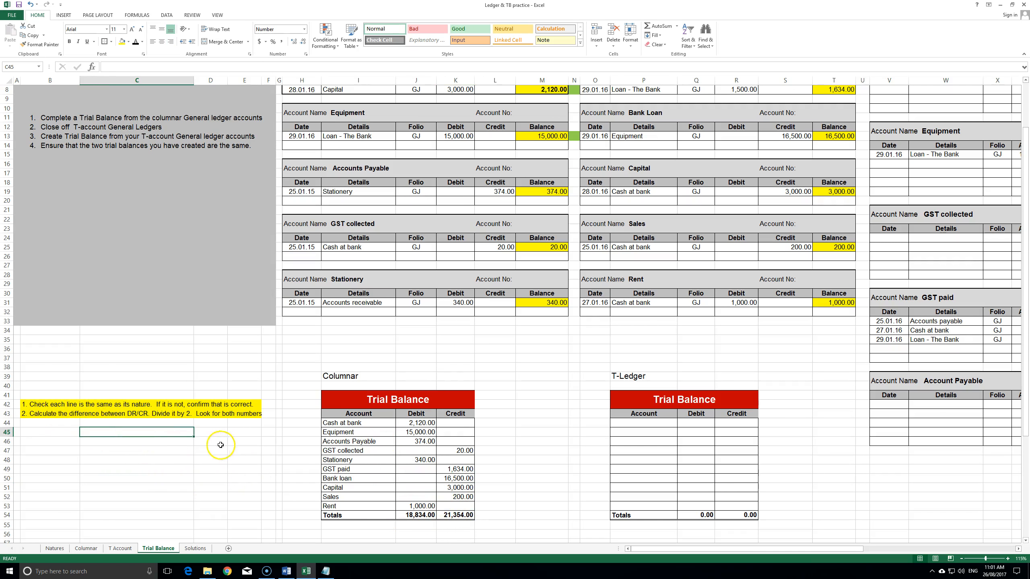
type("=")
left_click(456, 515)
type("-")
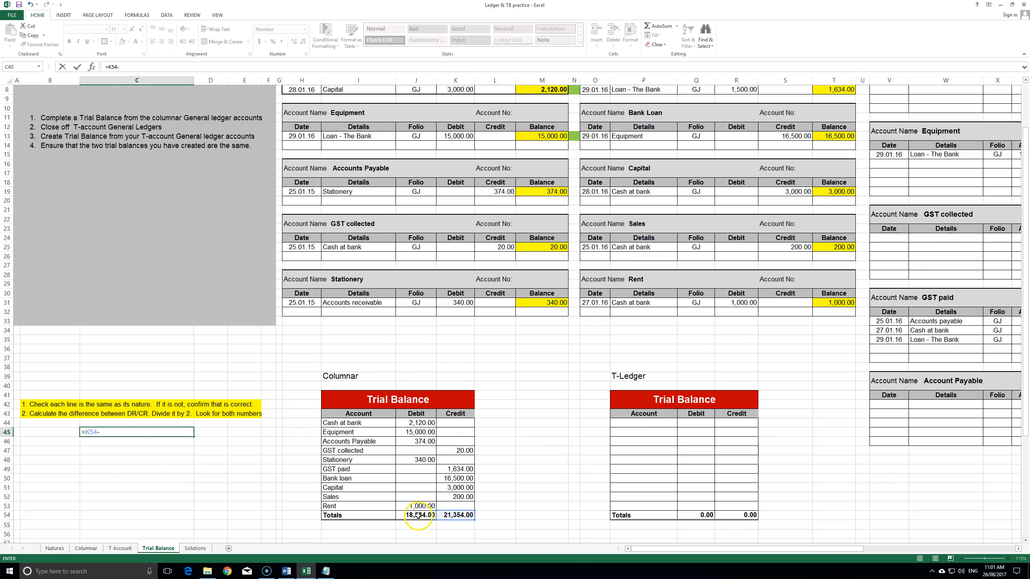
left_click(418, 515)
key("Return")
- Halve the difference with =C45/2 in C46, giving 1260, and compare against the ledgers
type("=")
left_click(179, 432)
type("/")
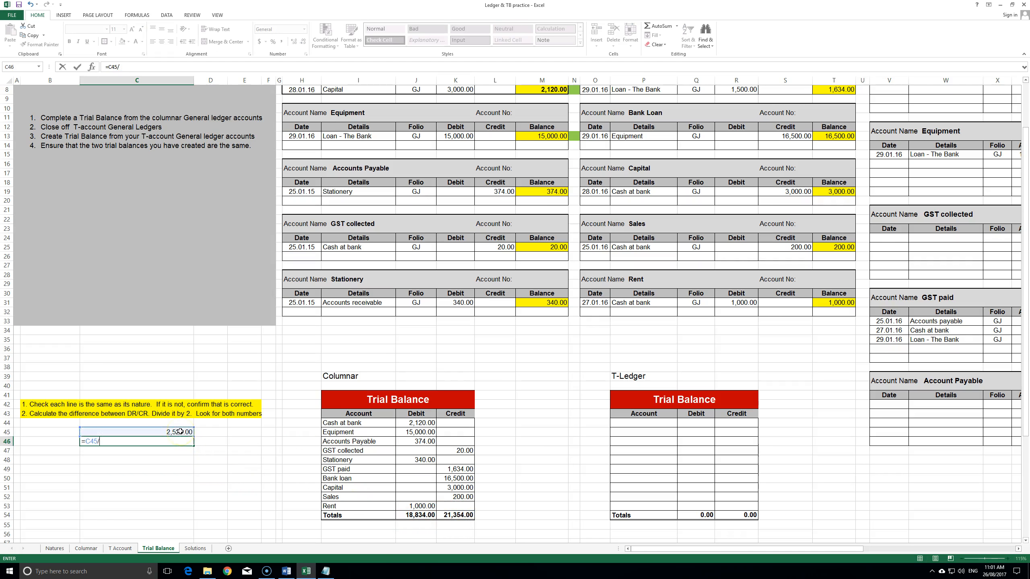
type("2")
key("Return")
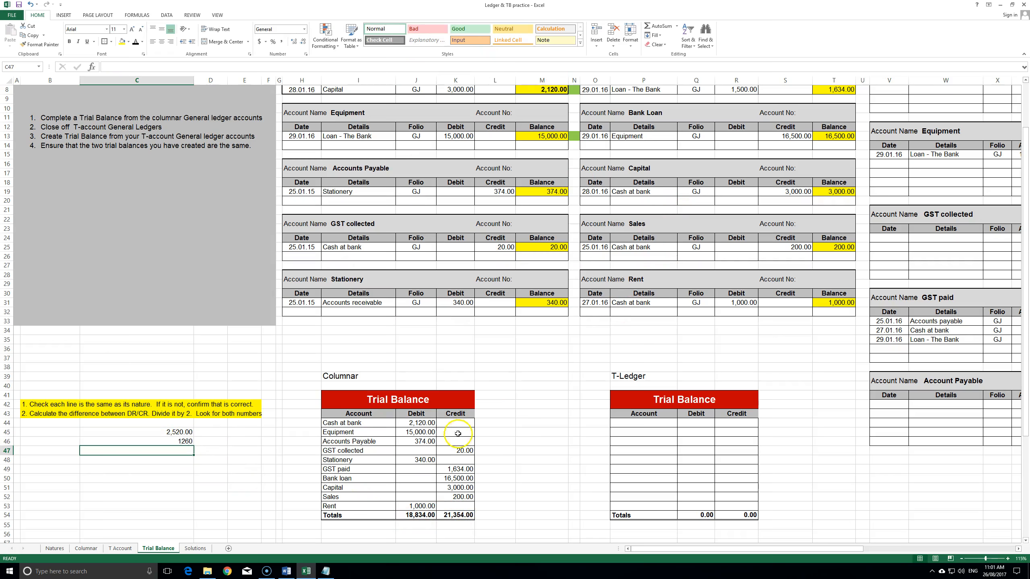
scroll(607, 384, "up", 2)
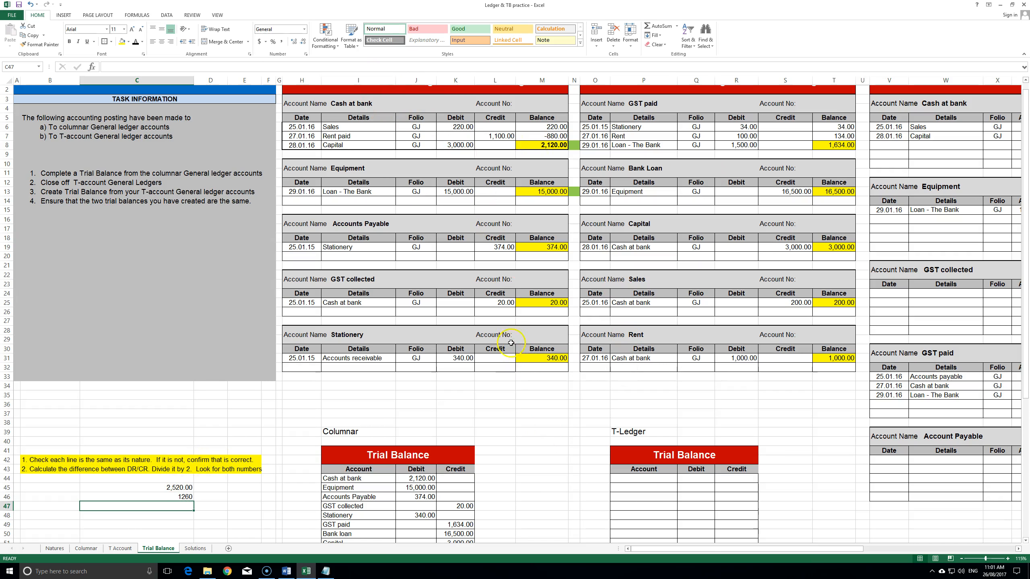
left_click(186, 487)
- Delete the 2,520.00 difference and 1260 half from C45:C46
key("Delete")
left_click(189, 496)
key("Delete")
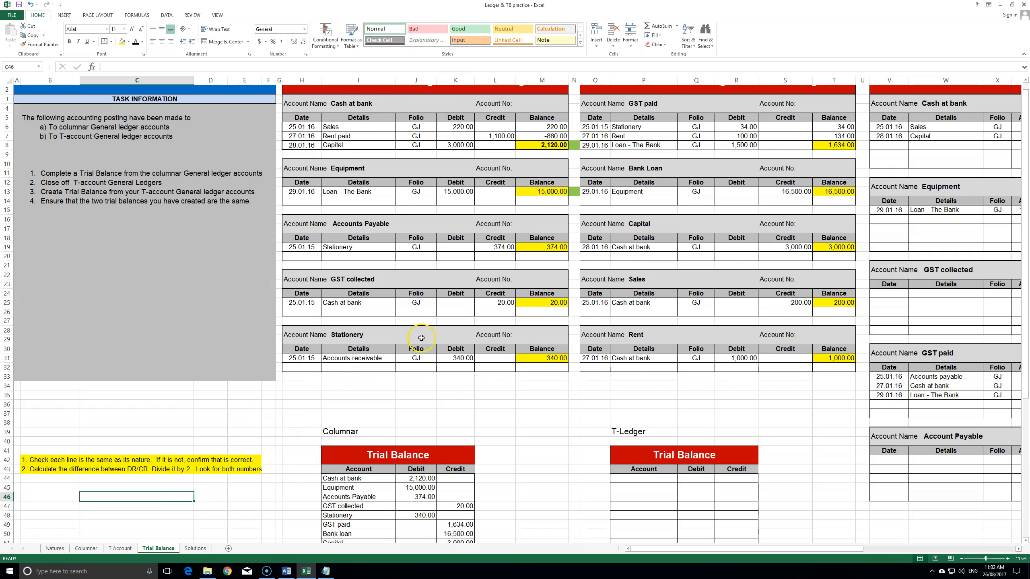
left_click(495, 469)
scroll(441, 423, "down", 5)
scroll(162, 426, "up", 4)
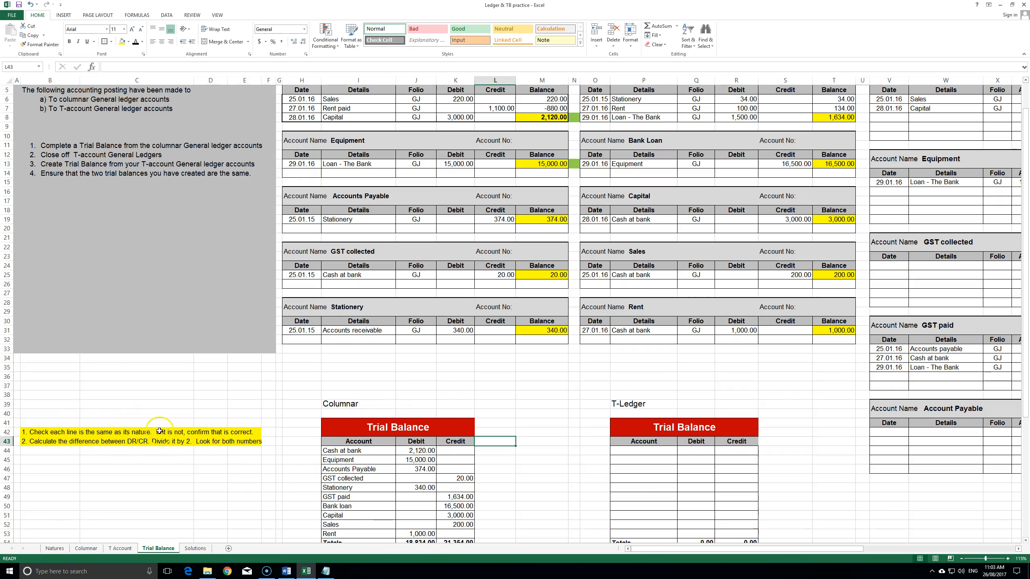
scroll(421, 417, "down", 1)
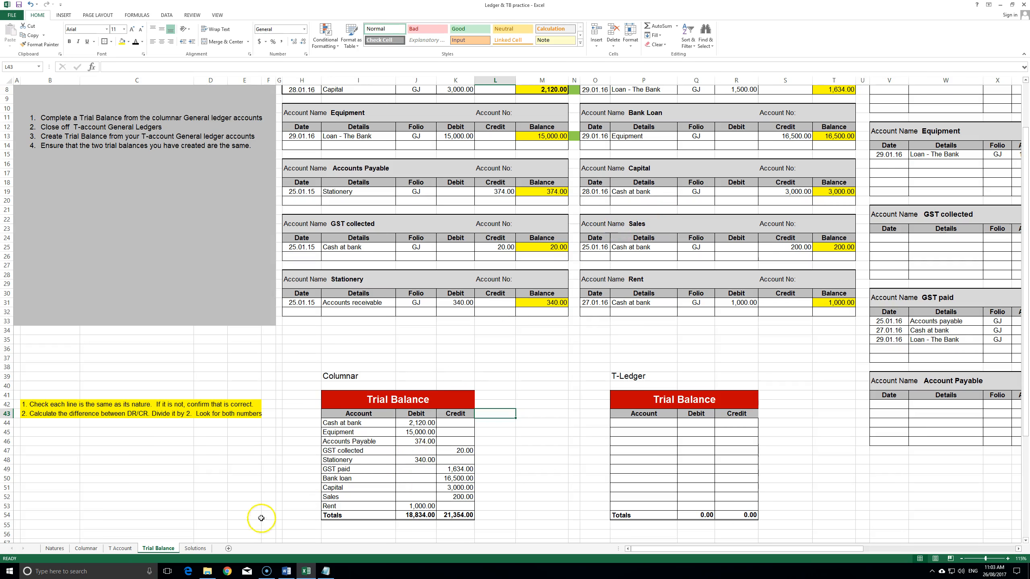
- Label Cash at bank and Equipment as Asset, Accounts Payable and GST collected as Liability
left_click(552, 395)
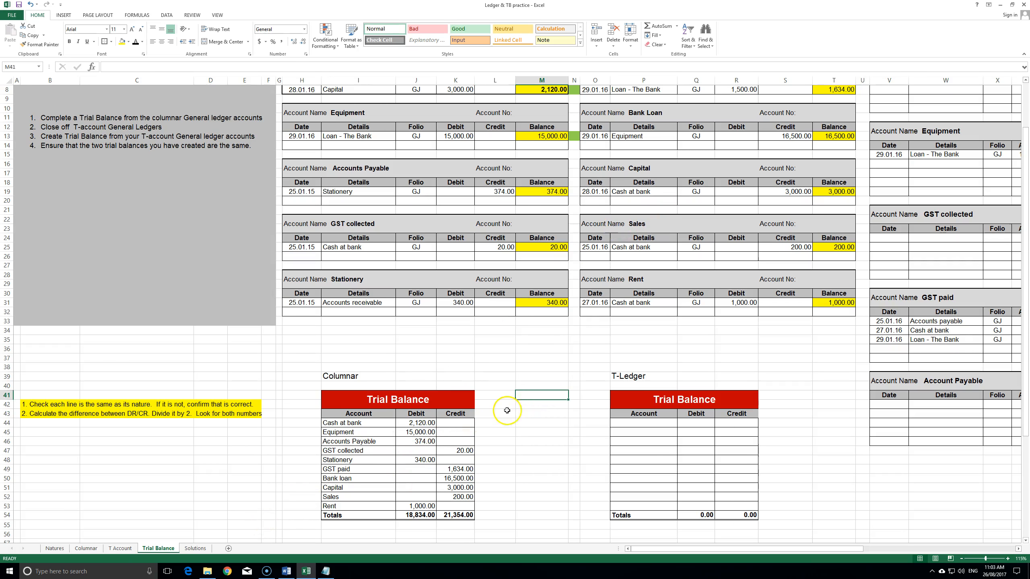
left_click(332, 423)
left_click(308, 423)
type("Ass")
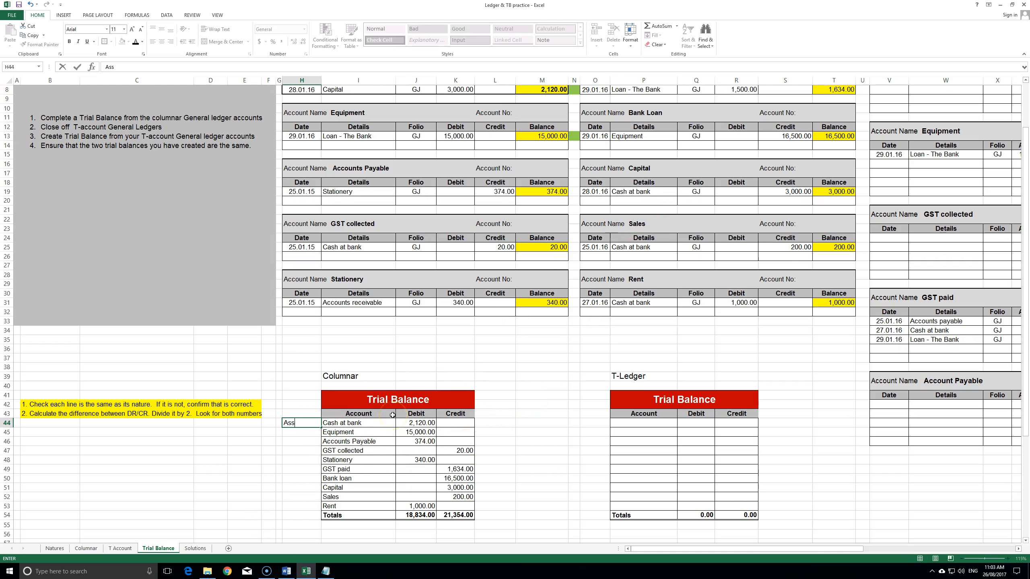
type("et")
key("ctrl+Return")
key("Down")
type("Asset")
key("Return")
type("Liability")
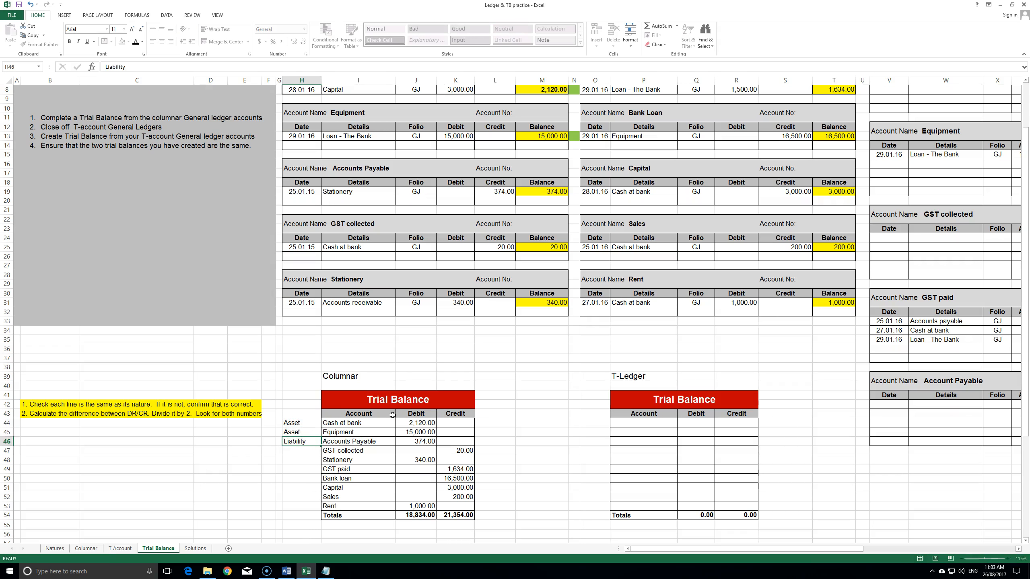
key("ctrl+c")
key("Down")
key("ctrl+v")
key("Down")
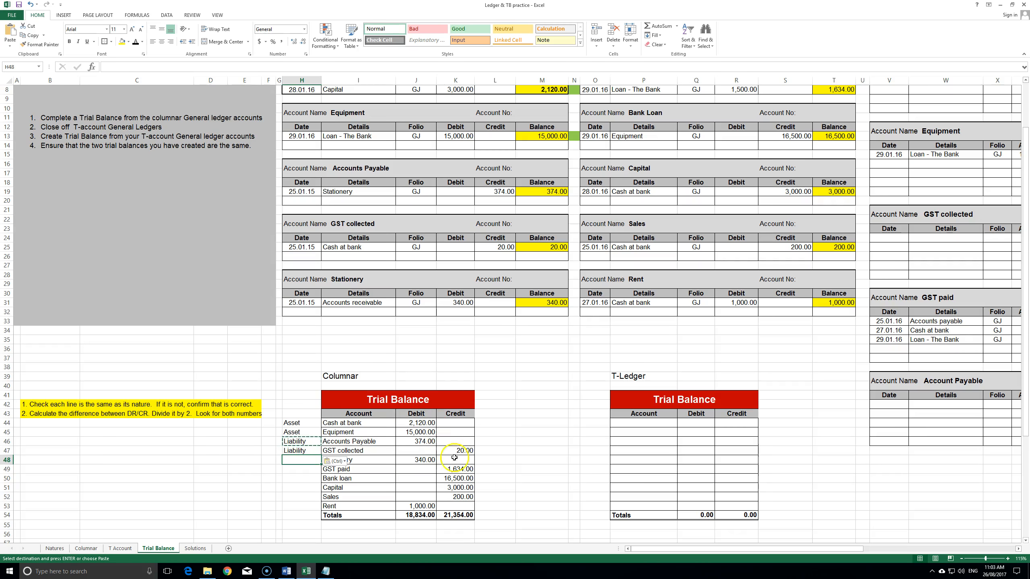
- Label Stationery as Expense, GST paid as Asset and Bank loan as Liability
type("E")
key("BackSpace")
type("Expen")
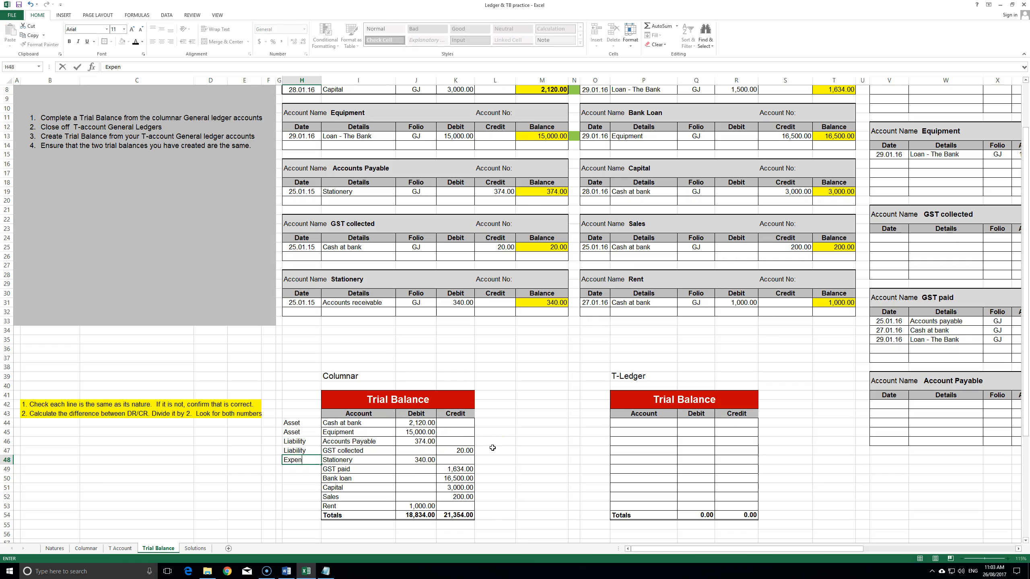
type("se")
key("Return")
type("A")
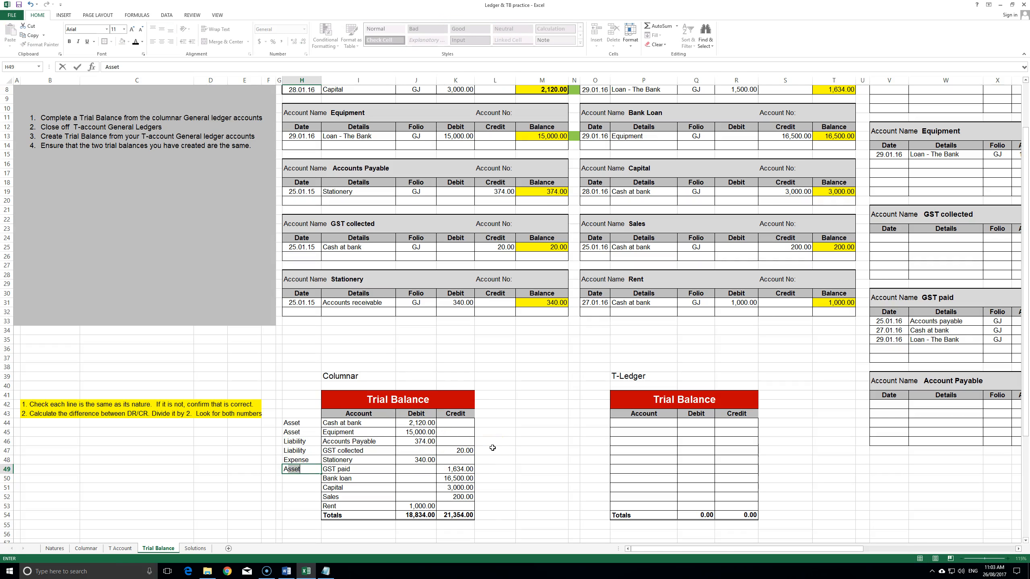
key("Return")
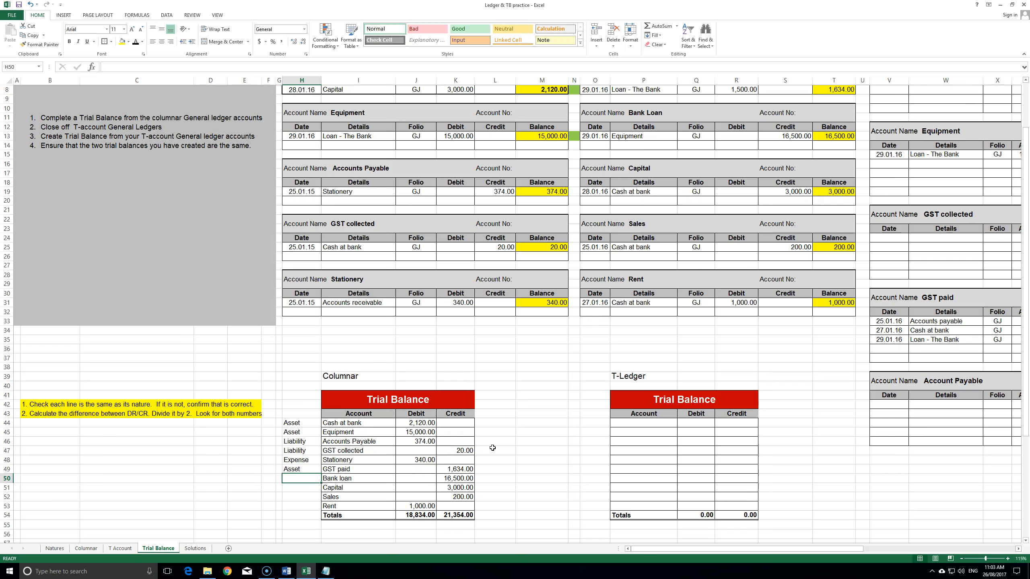
left_click(307, 468)
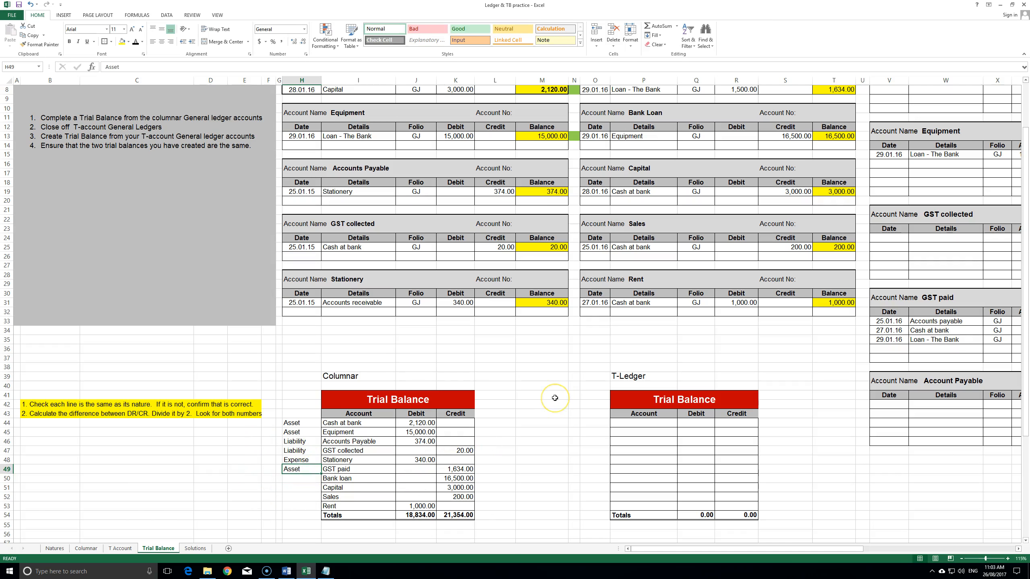
key("Return")
type("L")
key("Return")
- Label Capital as Equity, Sales as Revenue and Rent as Expense
type("Equity")
key("Return")
type("Revenue")
key("Return")
type("Expense")
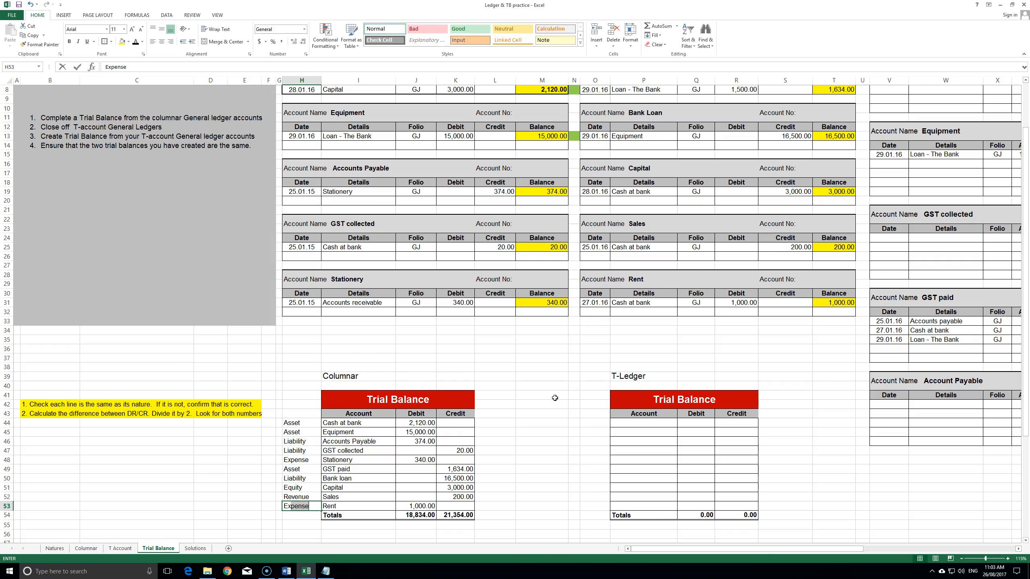
key("Return")
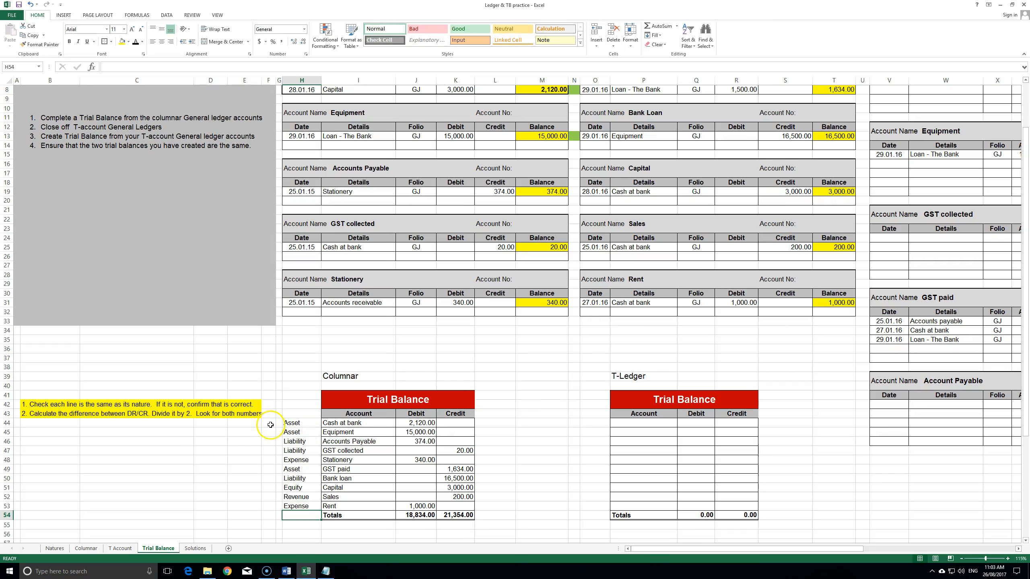
left_click(306, 421)
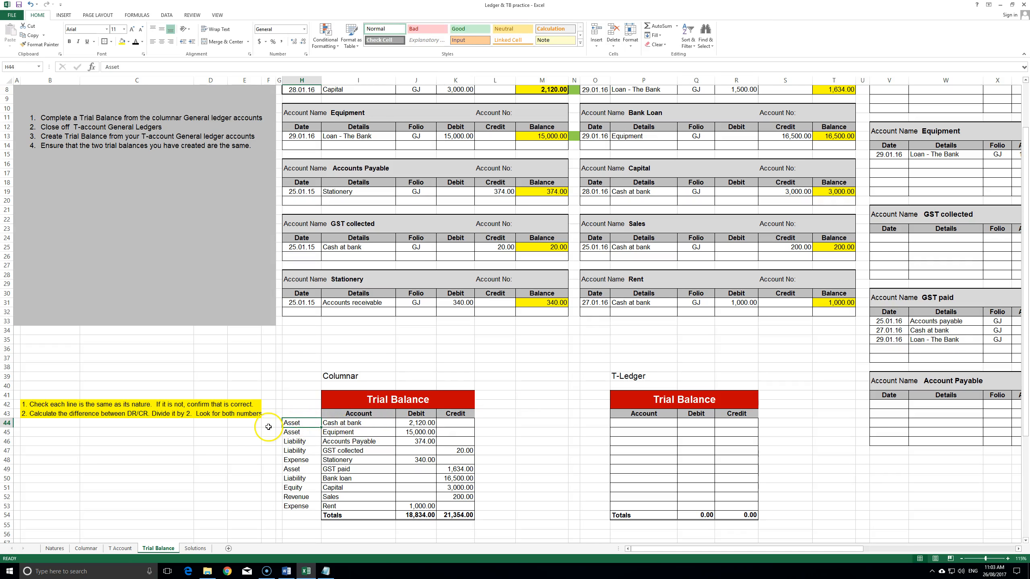
left_click(413, 422)
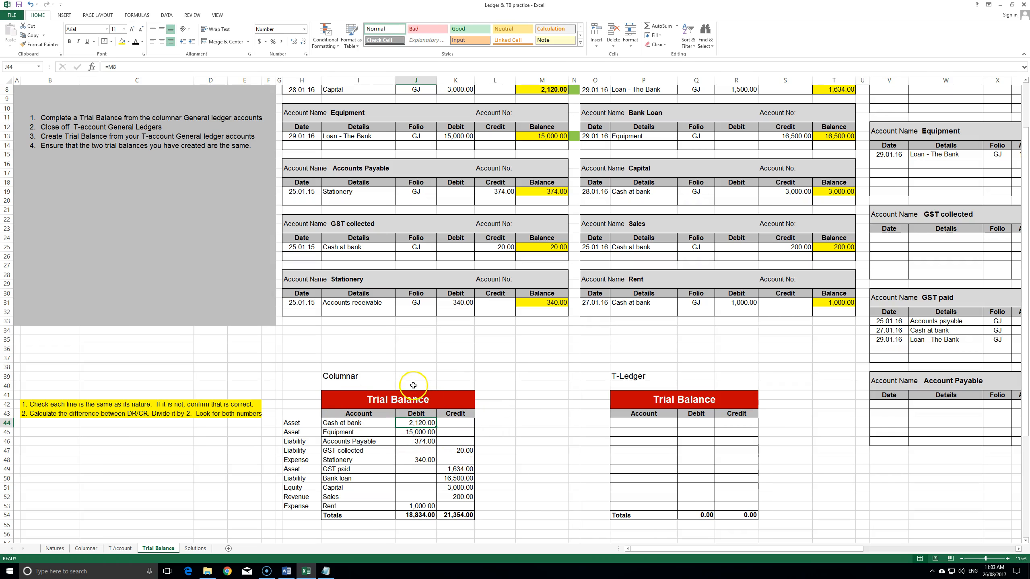
- Move Accounts Payable's 374.00 from debit J46 to credit K46 as =M19
left_click(419, 431)
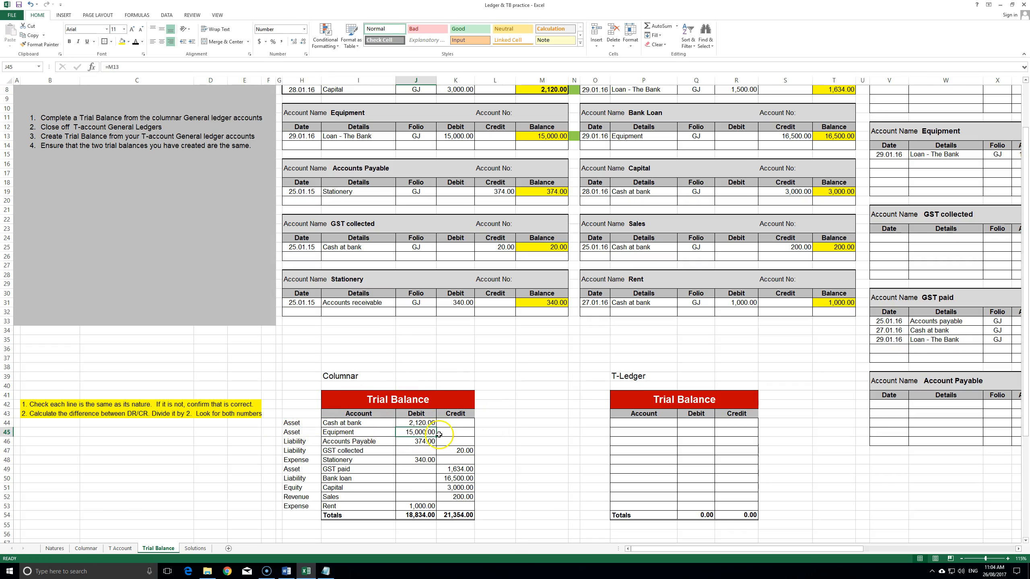
left_click(418, 441)
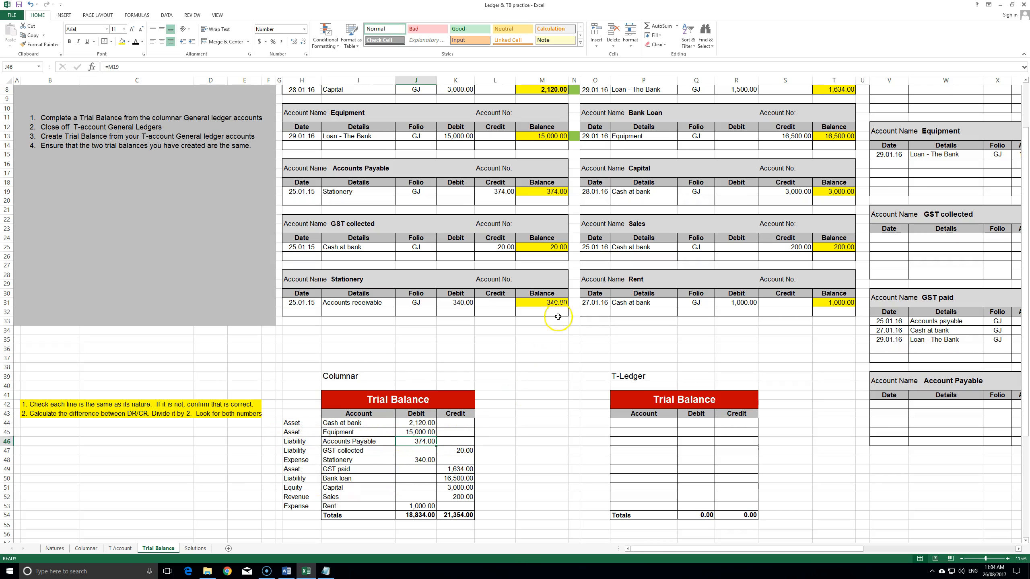
left_click(320, 169)
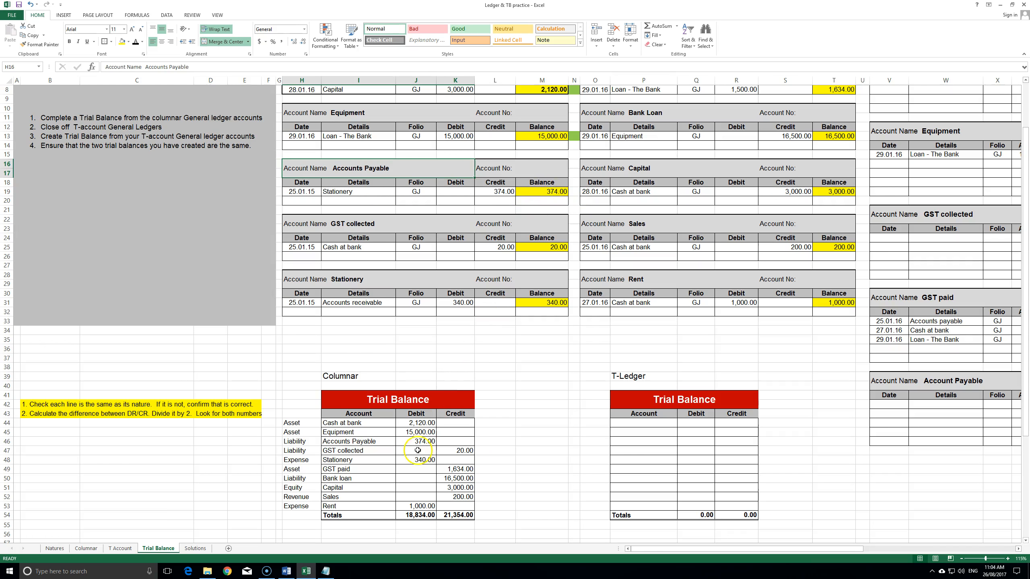
left_click(426, 440)
key("Delete")
left_click(450, 442)
type("=")
left_click(542, 193)
key("Return")
left_click(519, 462)
- Verify the emptied debit cell and the GST collected, Stationery and GST paid entries
left_click(423, 441)
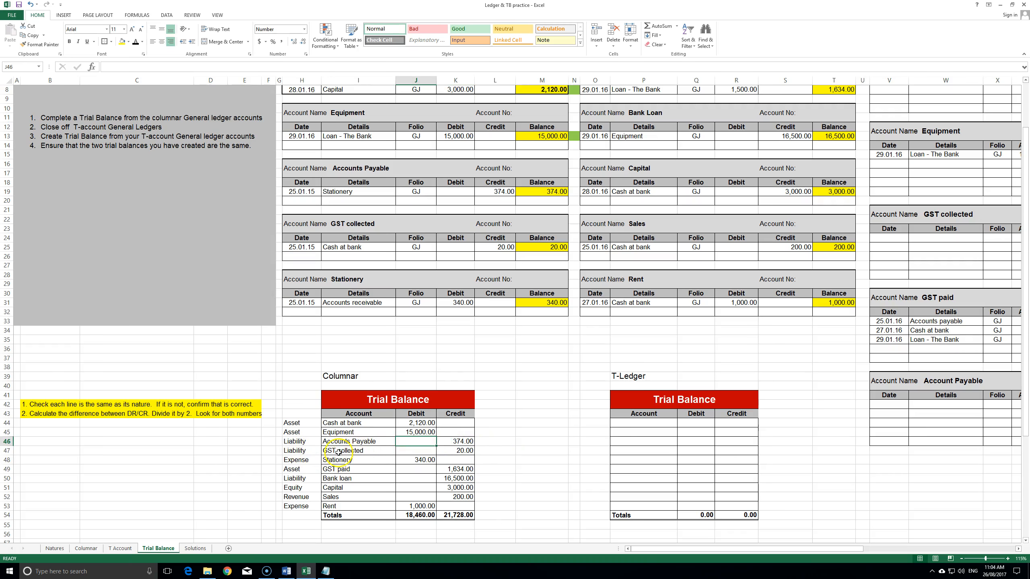
left_click(460, 450)
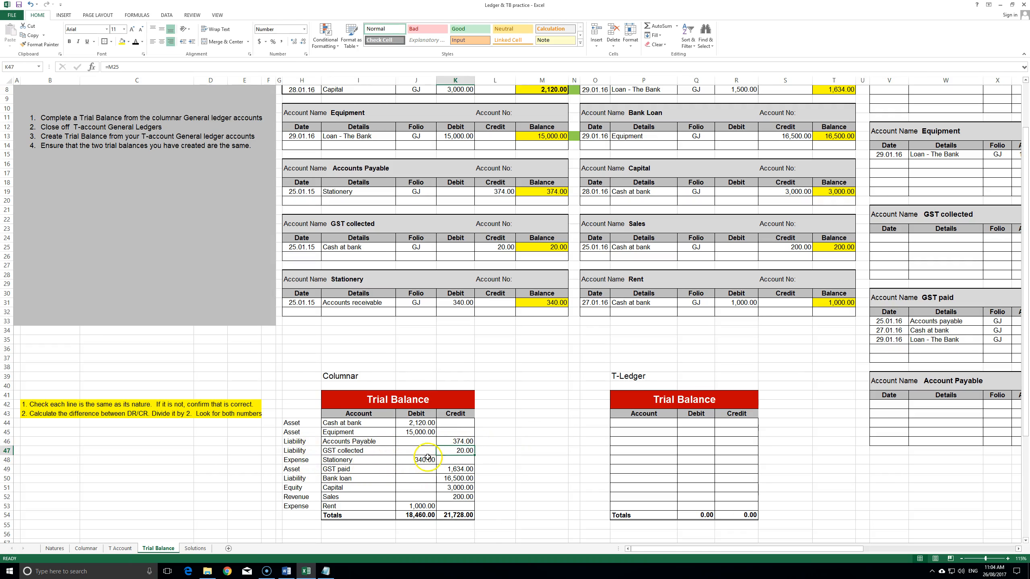
left_click(295, 460)
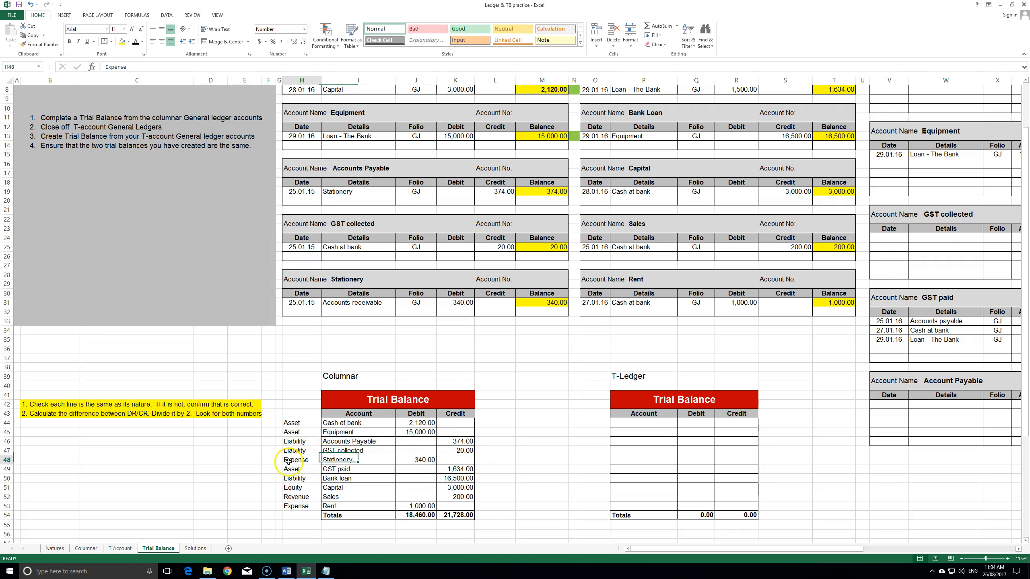
left_click(454, 469)
- Inspect the GST paid row against its ledger's 1,500 debit and running balance
left_click_drag(302, 467, 450, 469)
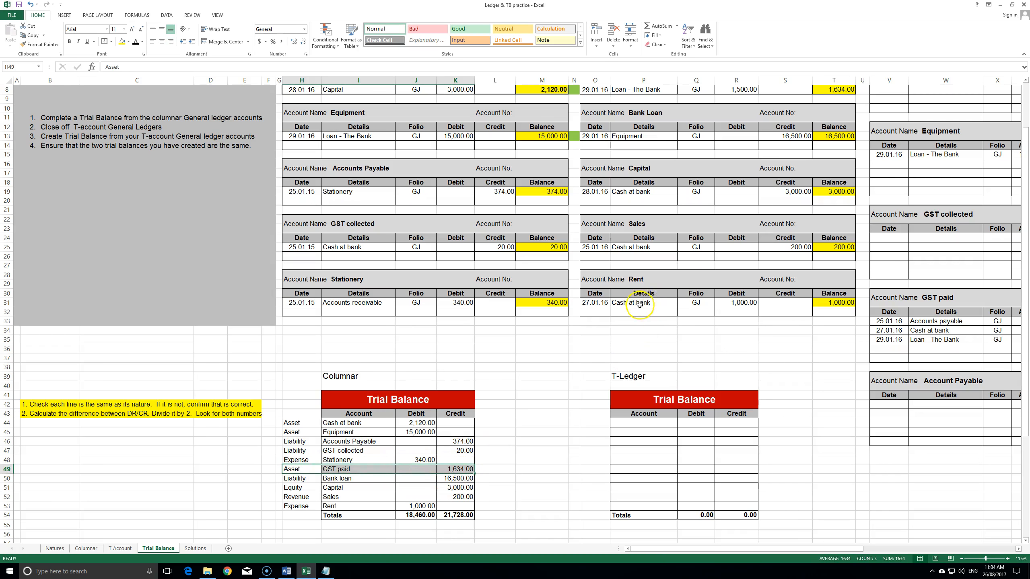
scroll(640, 304, "up", 2)
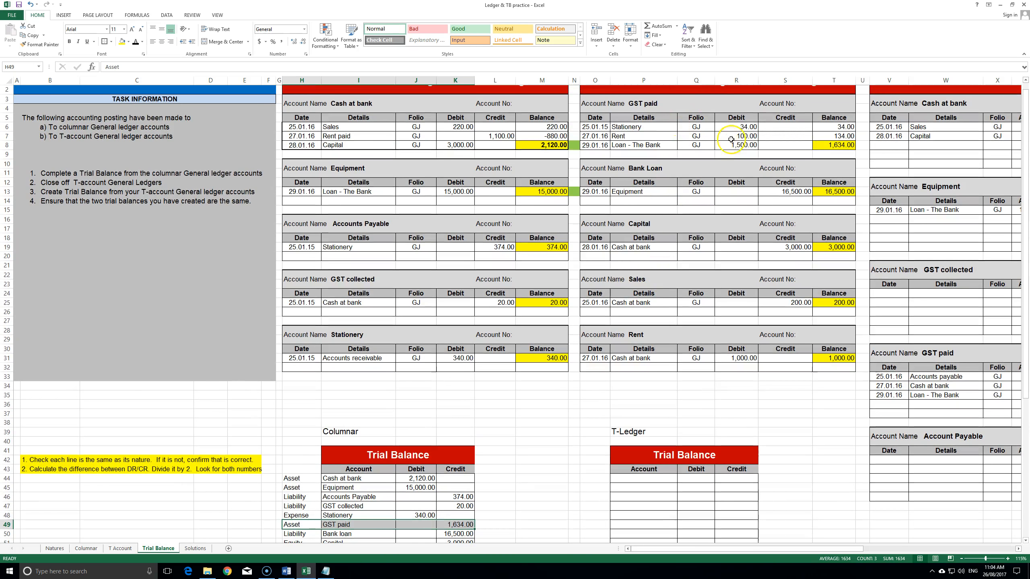
left_click(734, 143)
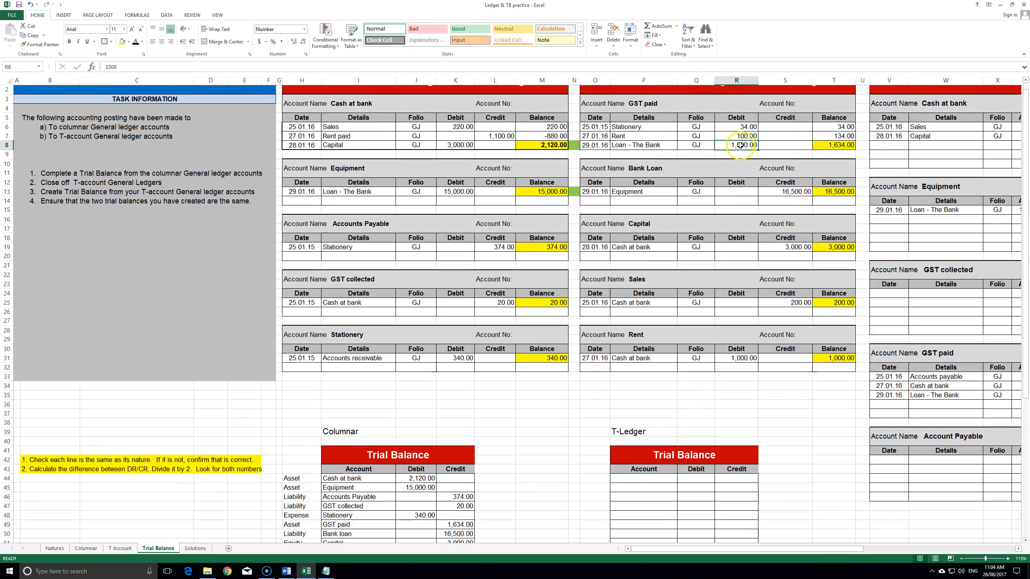
left_click(839, 145)
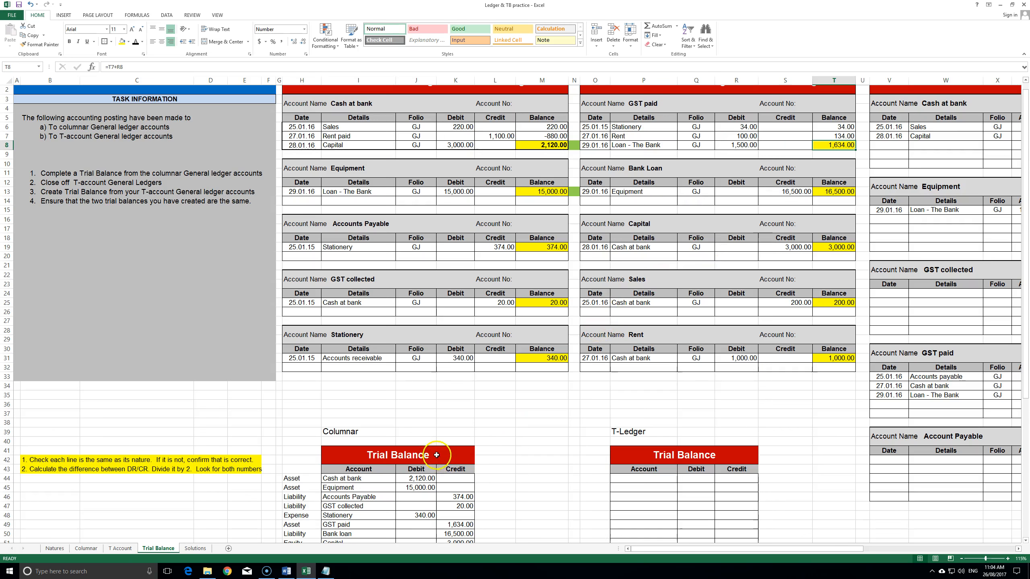
scroll(435, 444, "down", 2)
- Move GST paid's 1,634.00 to debit J49 as =T8, balancing totals at 20,094.00
left_click(456, 469)
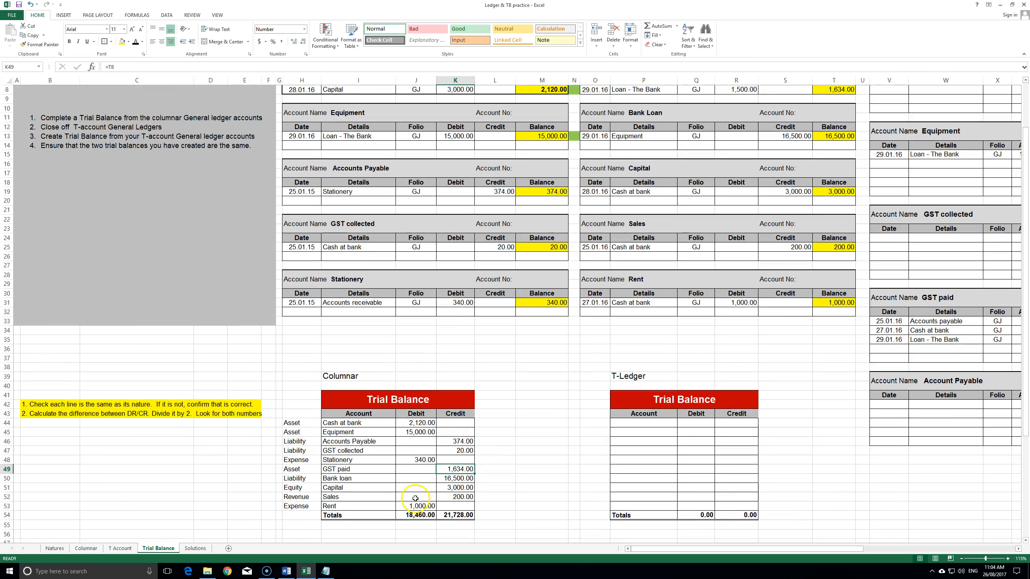
left_click(424, 472)
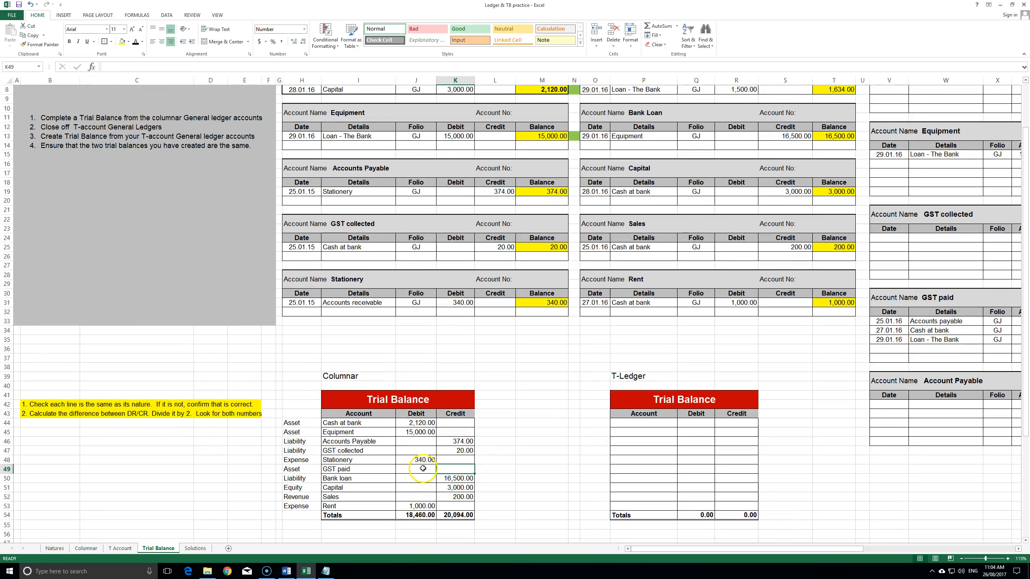
type("=")
scroll(648, 325, "up", 2)
left_click(835, 145)
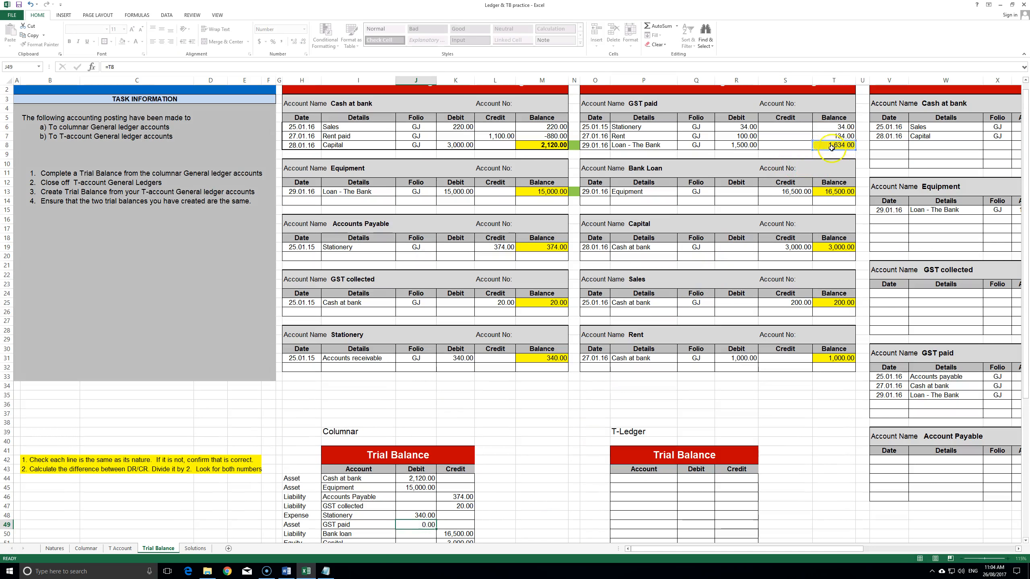
key("Return")
scroll(398, 391, "down", 3)
left_click_drag(414, 488, 452, 487)
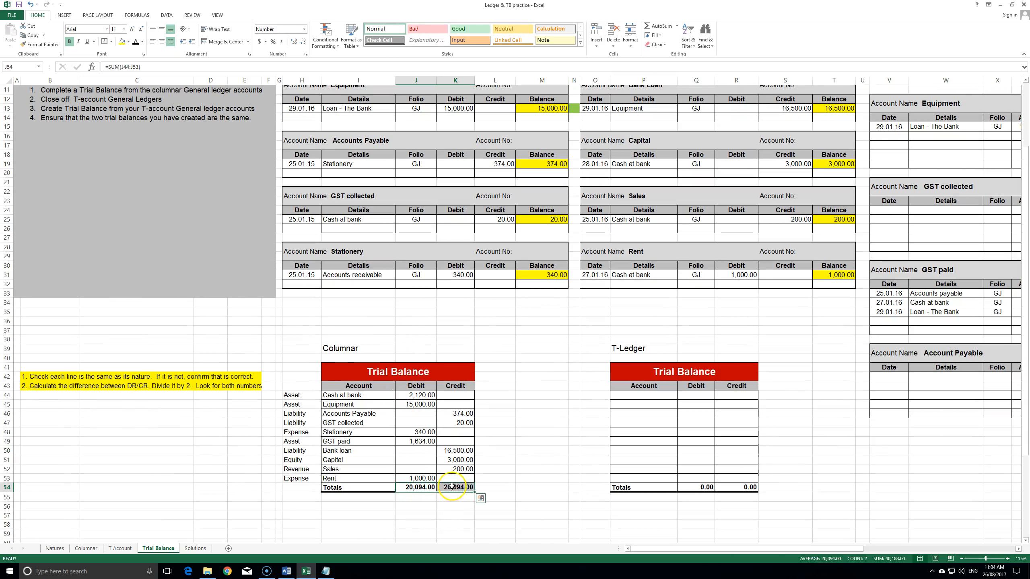
left_click(511, 449)
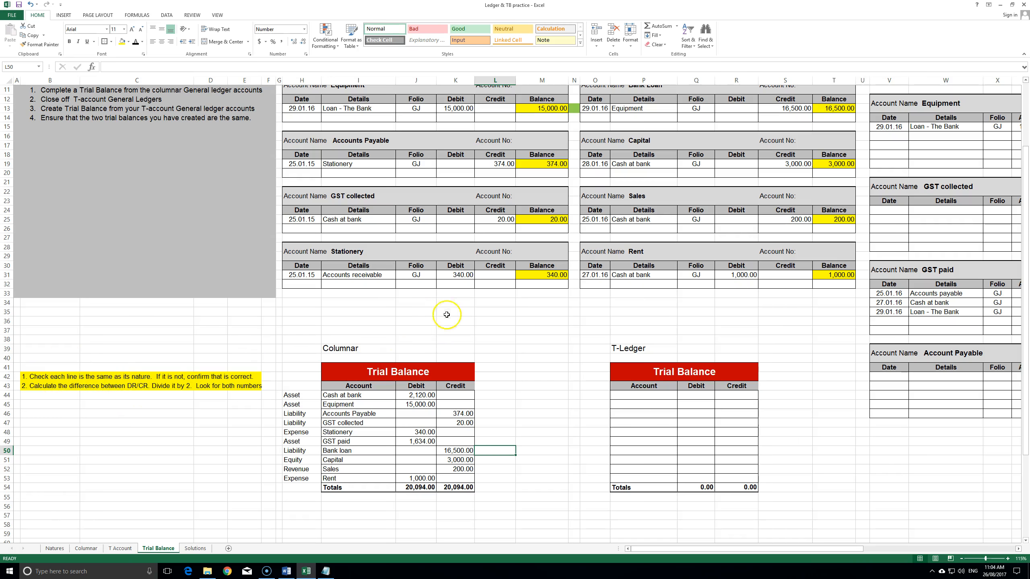
- Scroll up to the Cash at bank ledger account
scroll(453, 335, "up", 4)
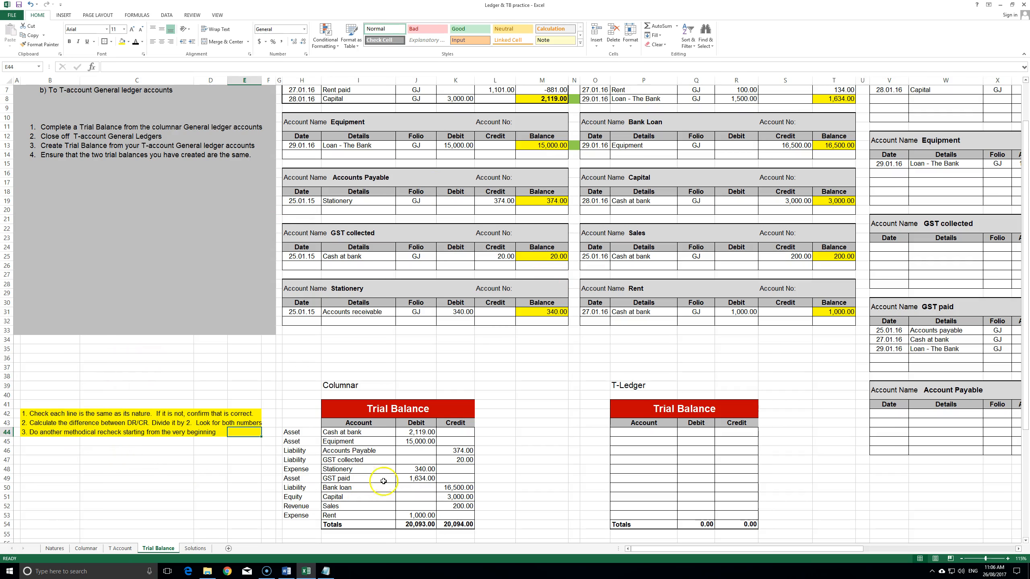
left_click(471, 506)
left_click(477, 506)
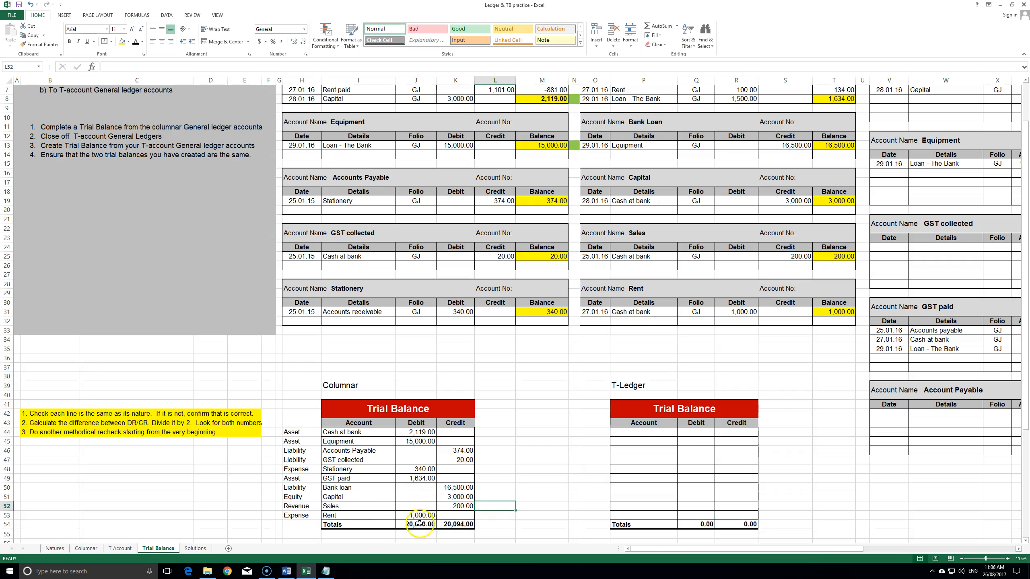
left_click_drag(375, 524, 458, 524)
left_click(531, 523)
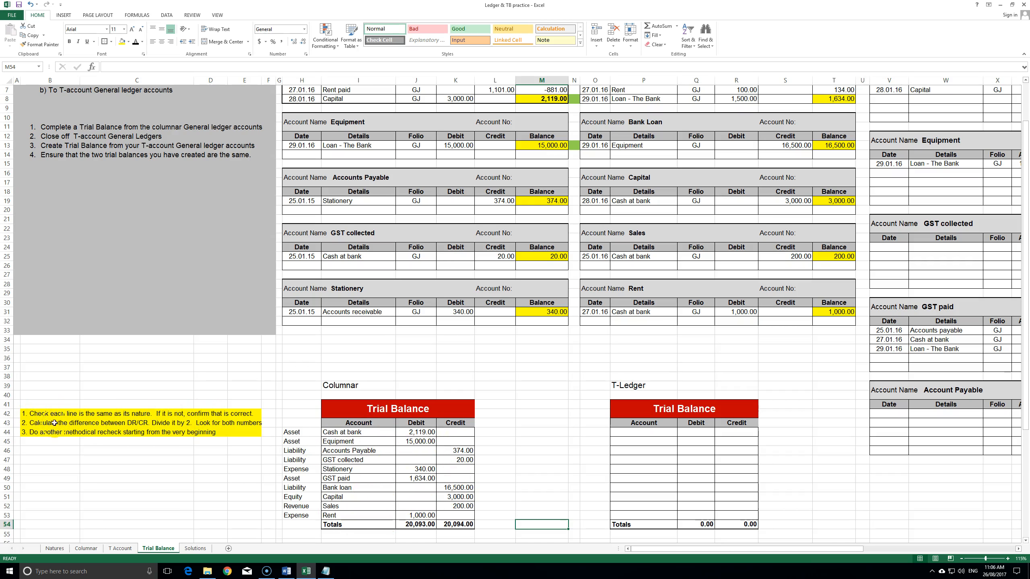
left_click(156, 465)
type("=")
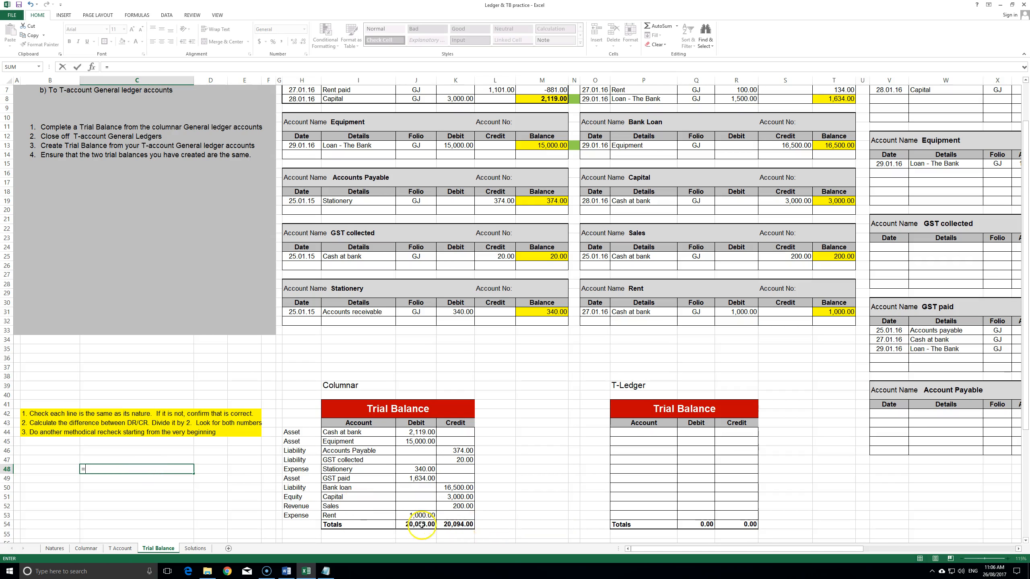
left_click(422, 525)
type("-")
left_click(462, 525)
key("Return")
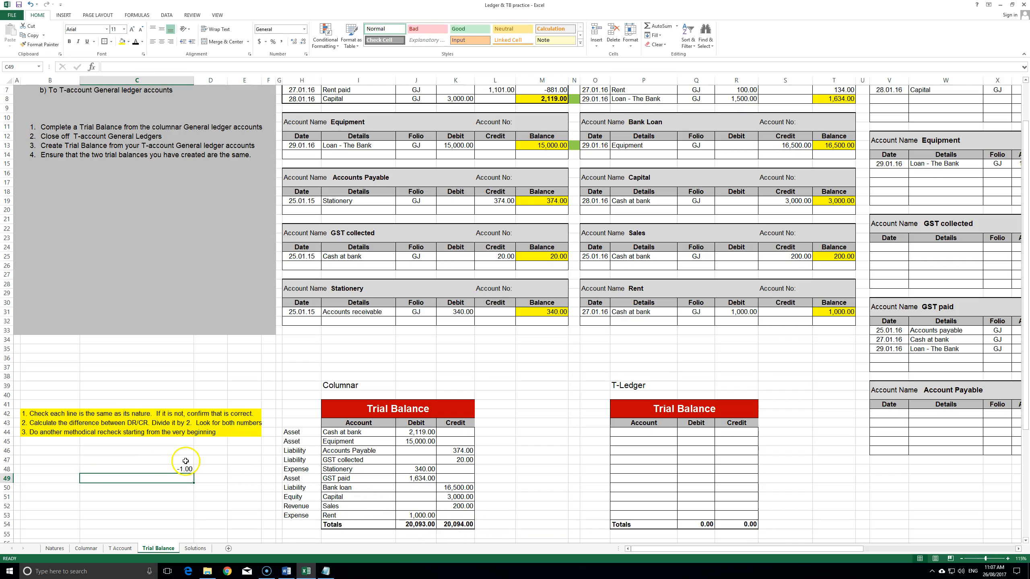
type("=")
left_click(182, 468)
type("/2")
key("Return")
left_click(209, 479)
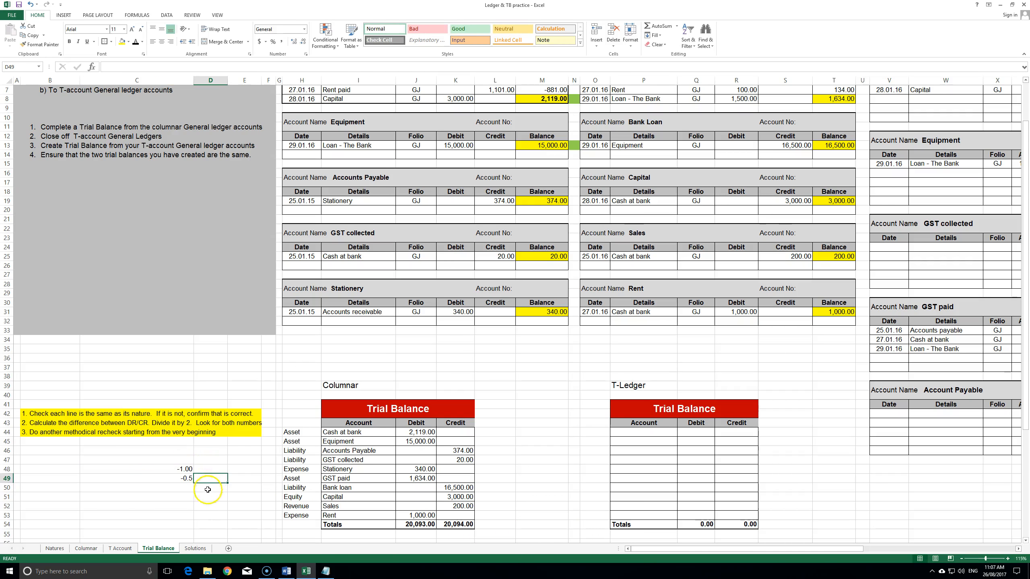
scroll(486, 166, "up", 2)
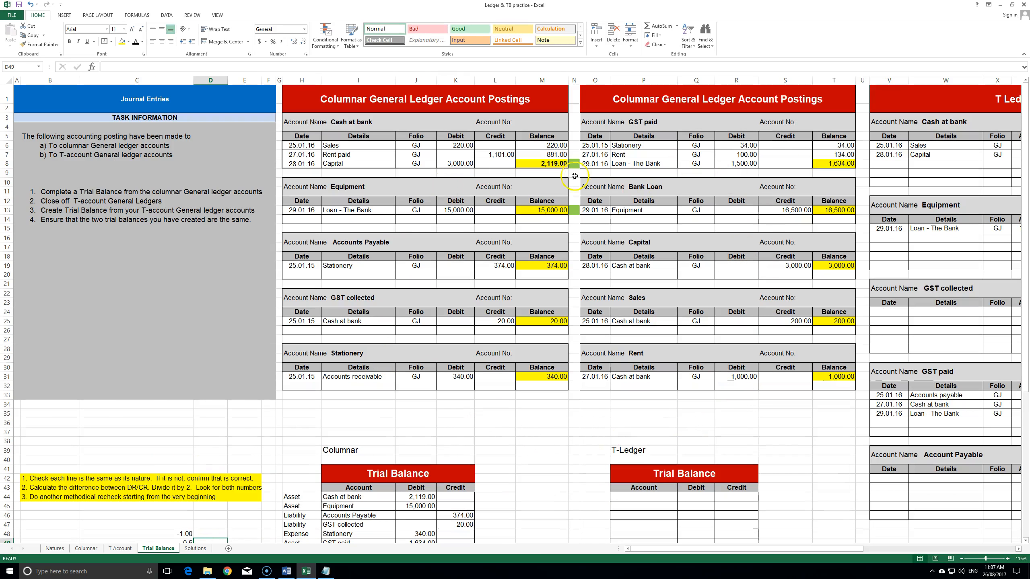
scroll(518, 444, "down", 2)
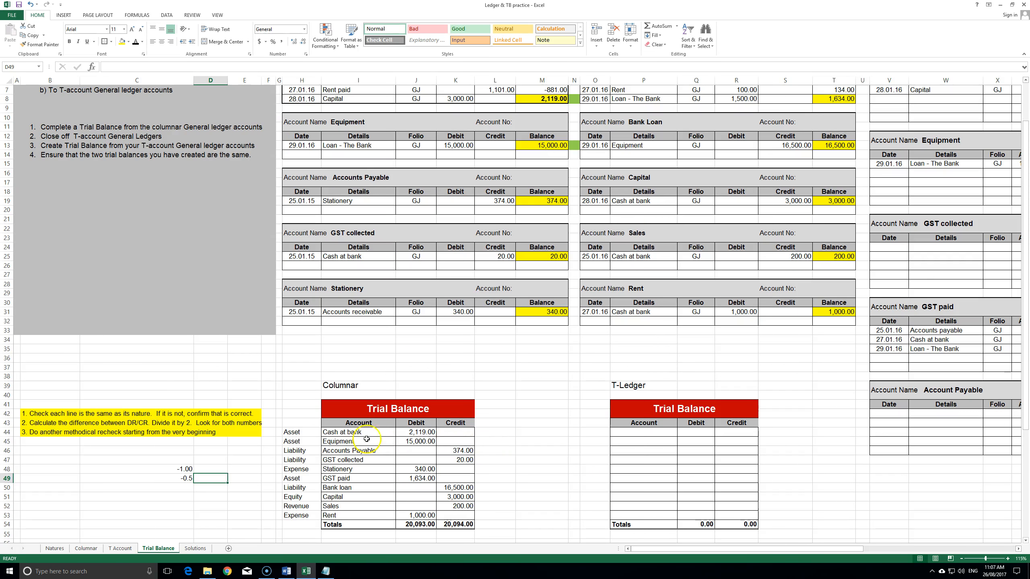
left_click(185, 471)
key("Delete")
left_click(185, 478)
key("Delete")
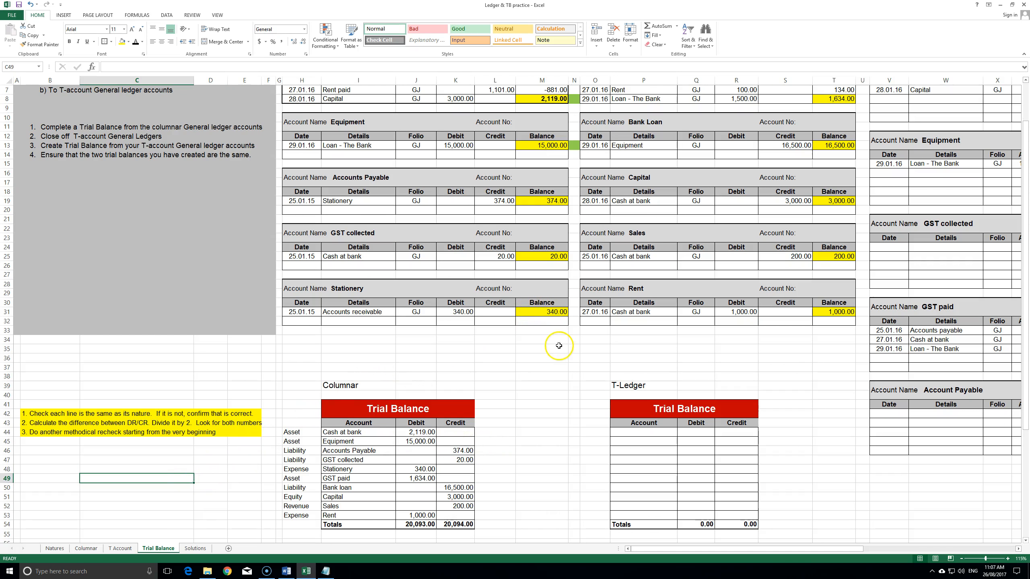
scroll(559, 342, "up", 2)
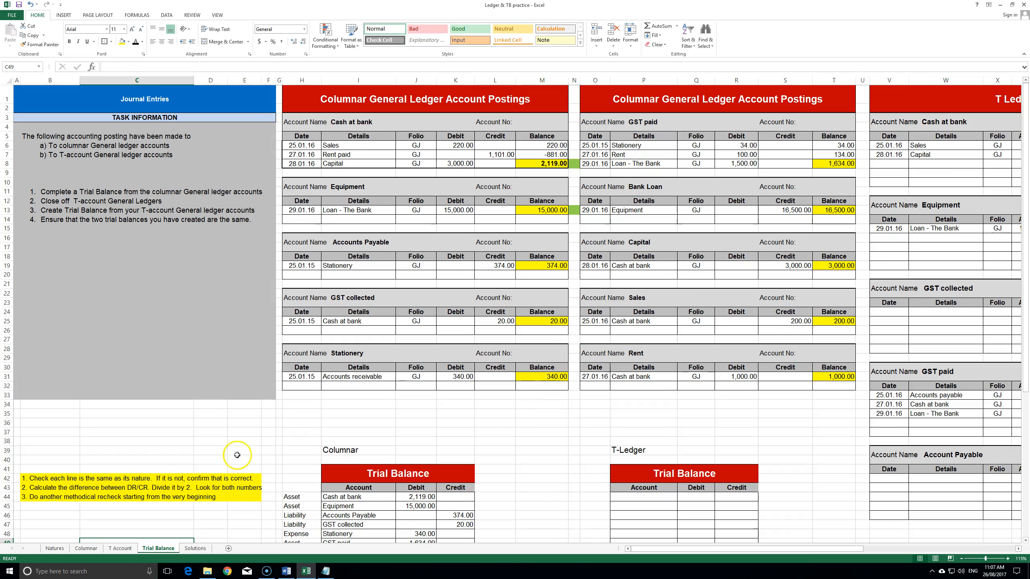
scroll(322, 425, "down", 3)
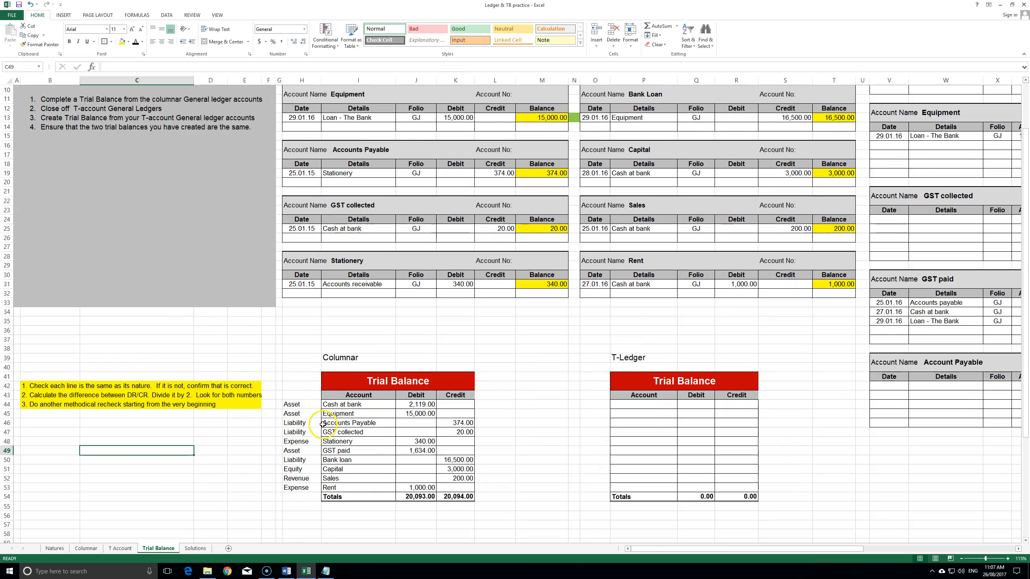
left_click(86, 548)
left_click_drag(35, 237, 246, 424)
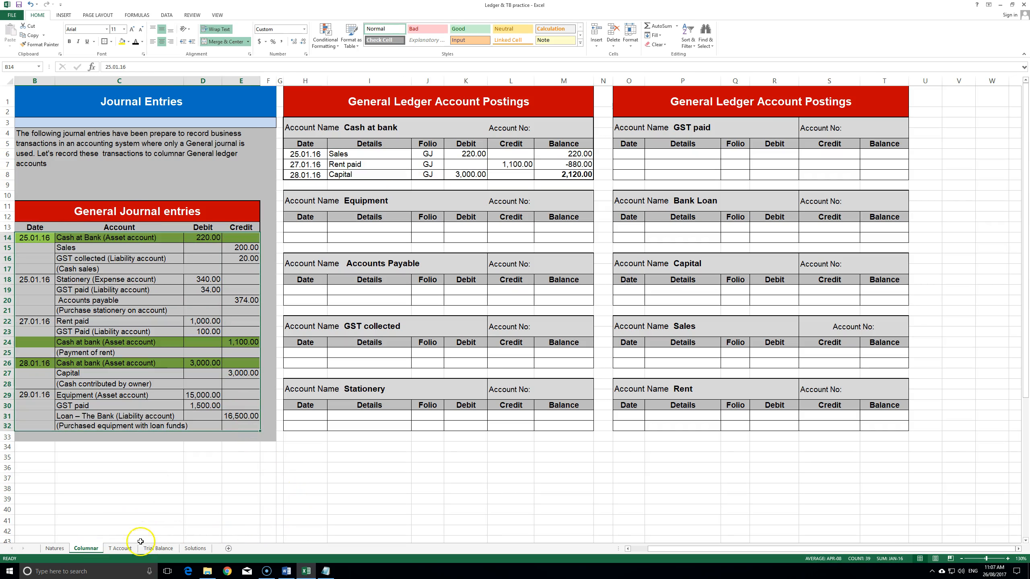
left_click(157, 548)
left_click_drag(417, 497, 455, 497)
left_click(494, 470)
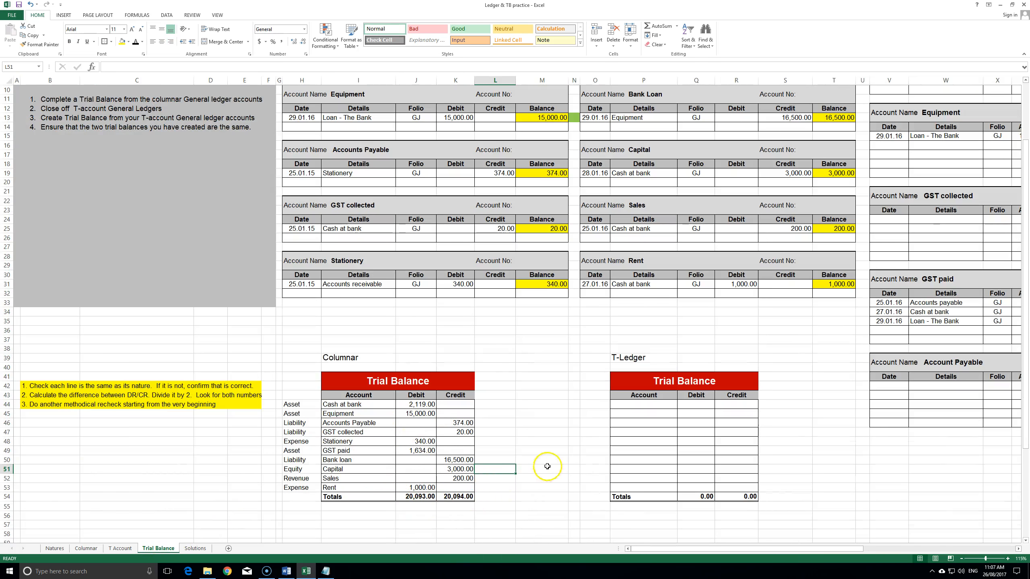
scroll(545, 458, "up", 3)
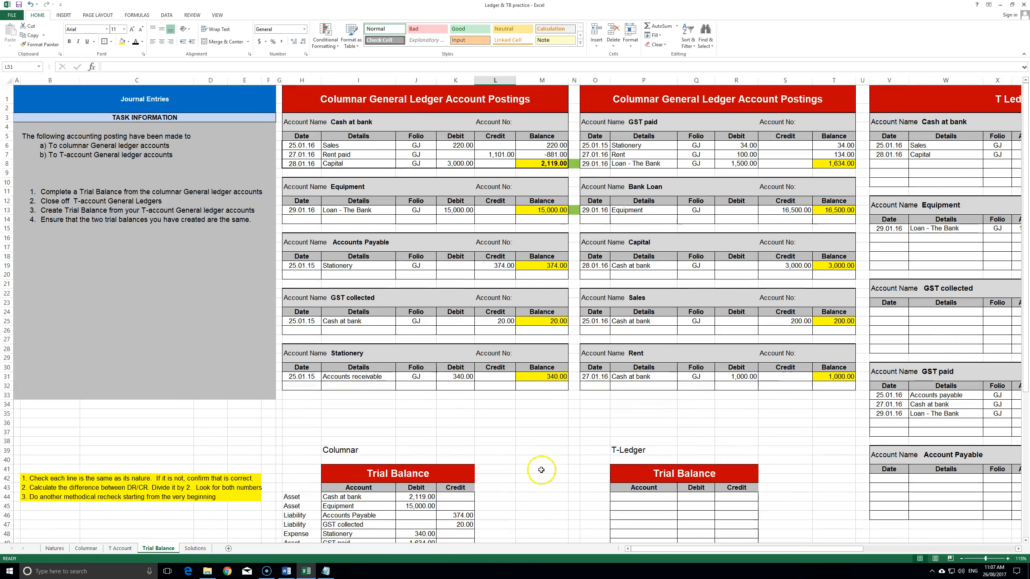
scroll(480, 462, "down", 3)
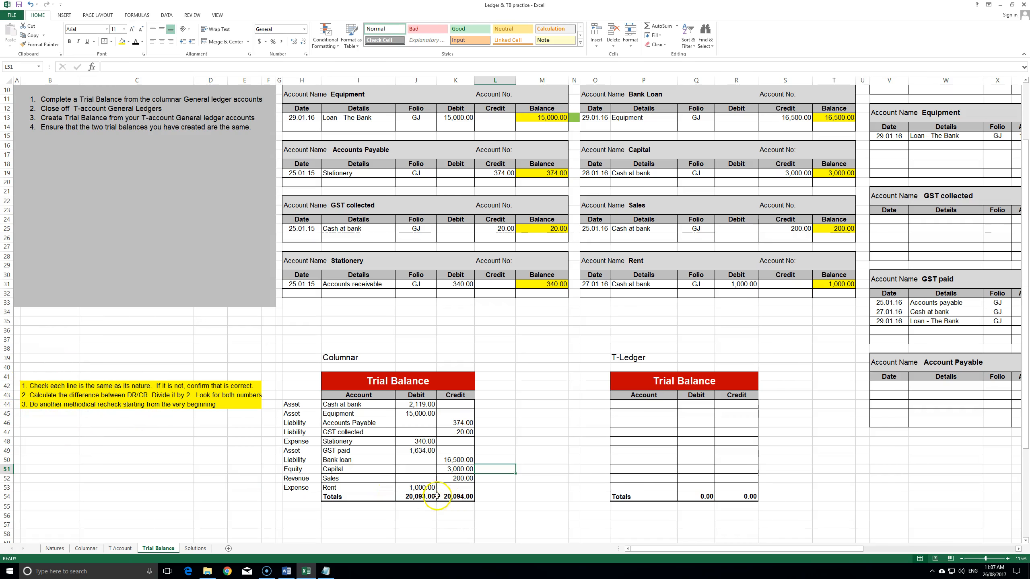
double_click(422, 497)
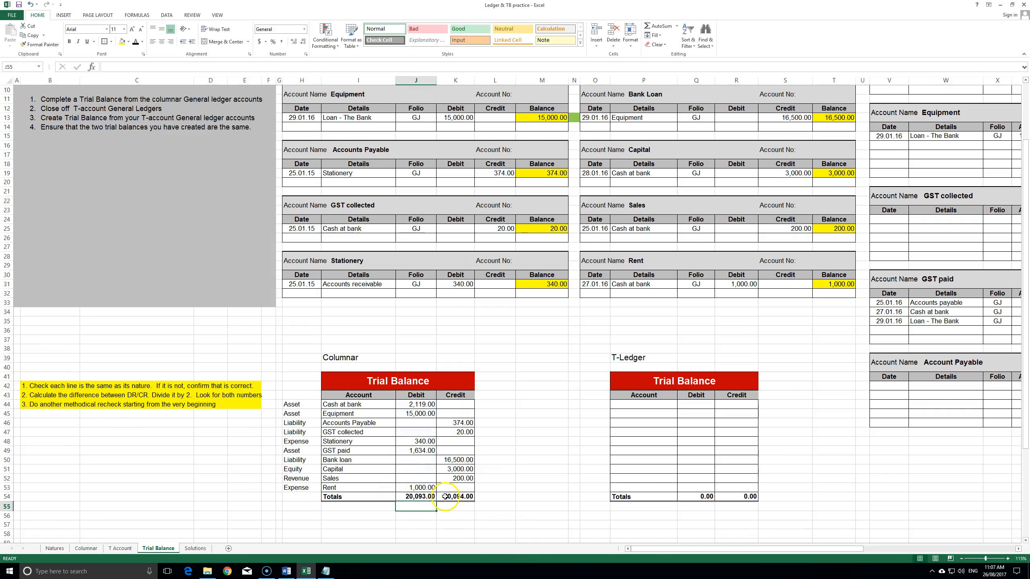
key("Right")
key("F2")
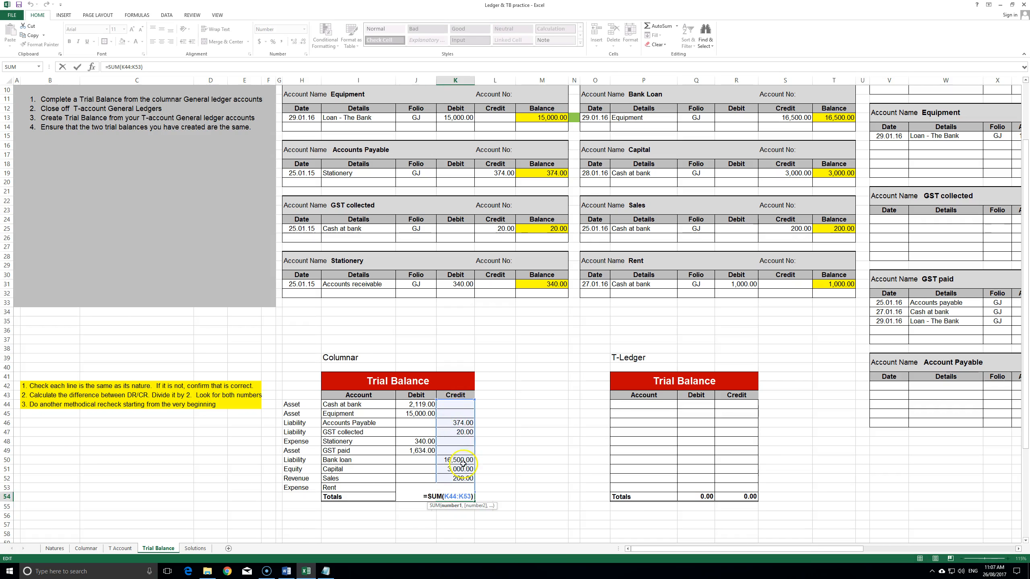
key("Tab")
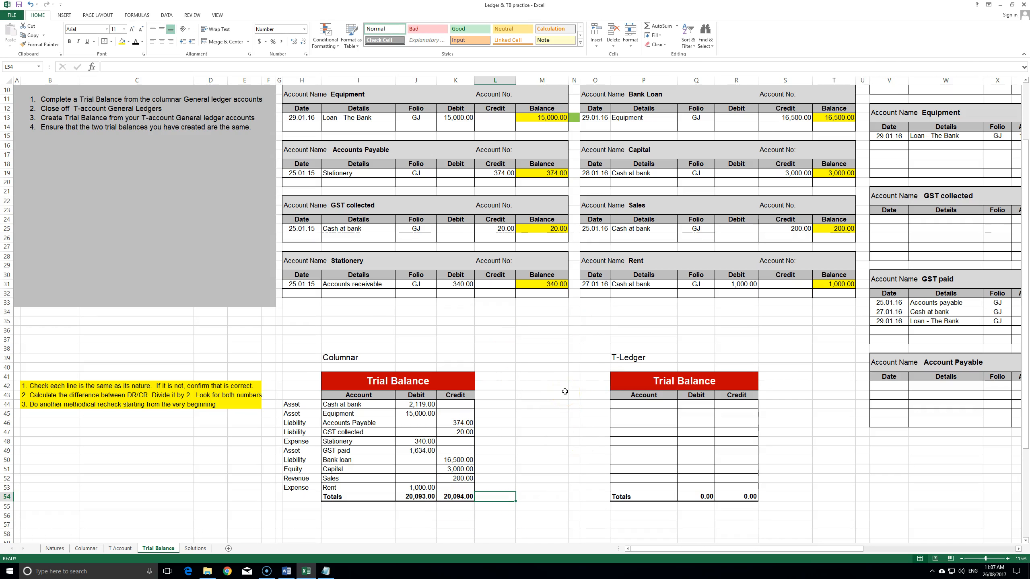
- Check the Columnar journal amounts, including the 220.00 debit, 3,000.00 Capital and 16,500.00 loan
left_click(86, 548)
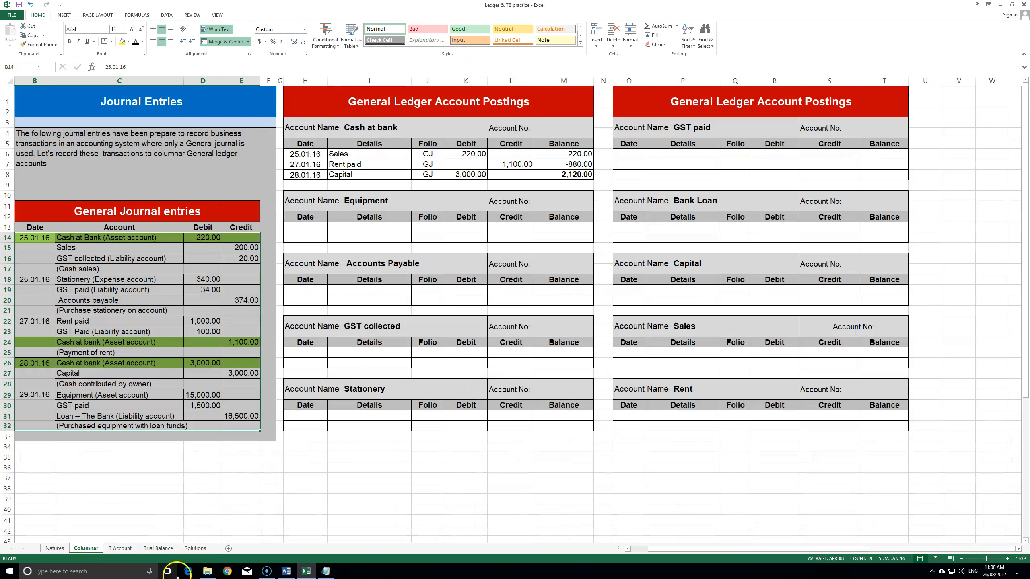
left_click(159, 548)
scroll(587, 113, "up", 4)
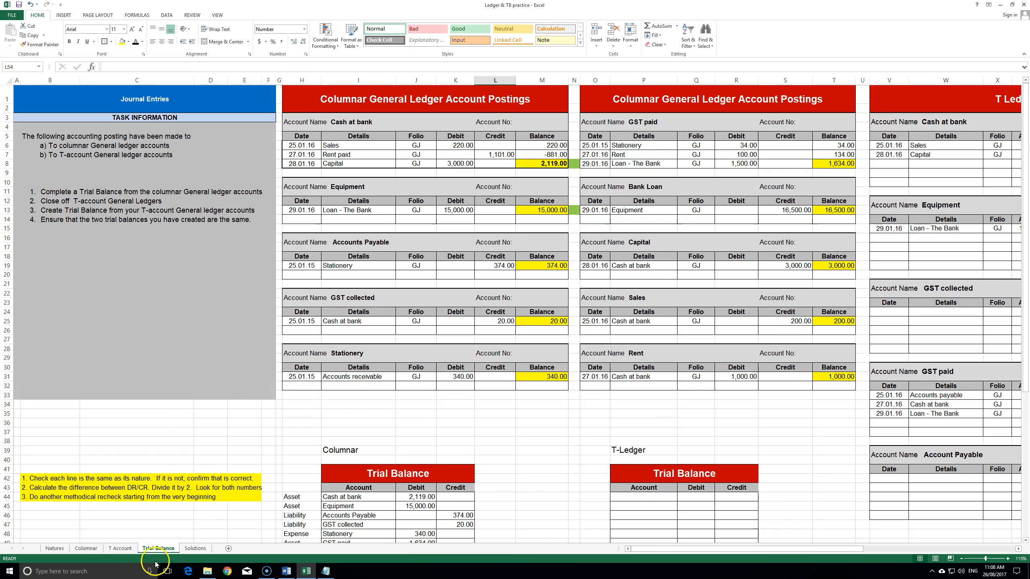
left_click(87, 549)
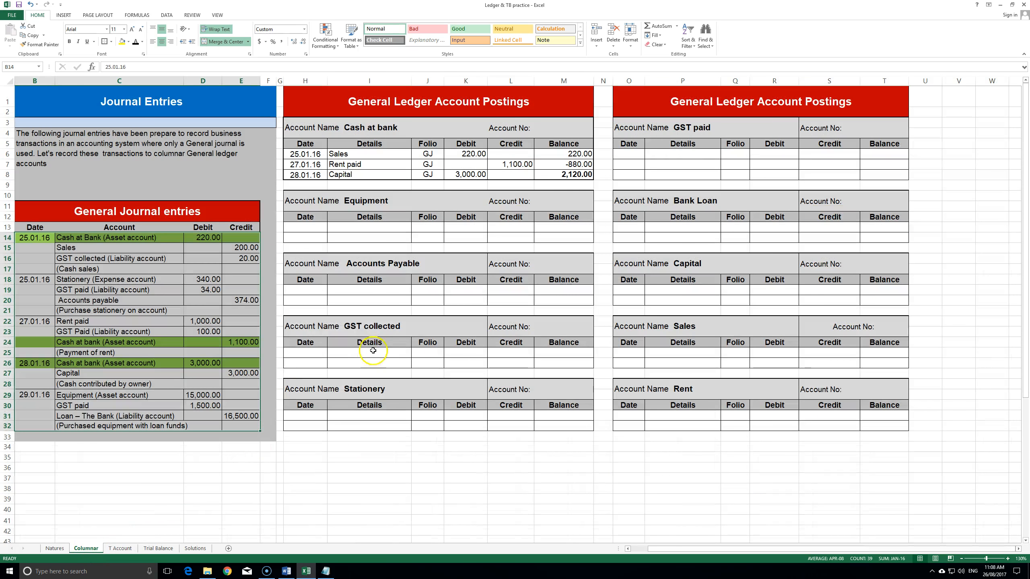
left_click(201, 238)
left_click_drag(246, 247, 210, 333)
left_click(251, 302)
left_click(241, 342)
left_click(203, 364)
left_click(242, 373)
left_click_drag(204, 395, 205, 405)
left_click(241, 416)
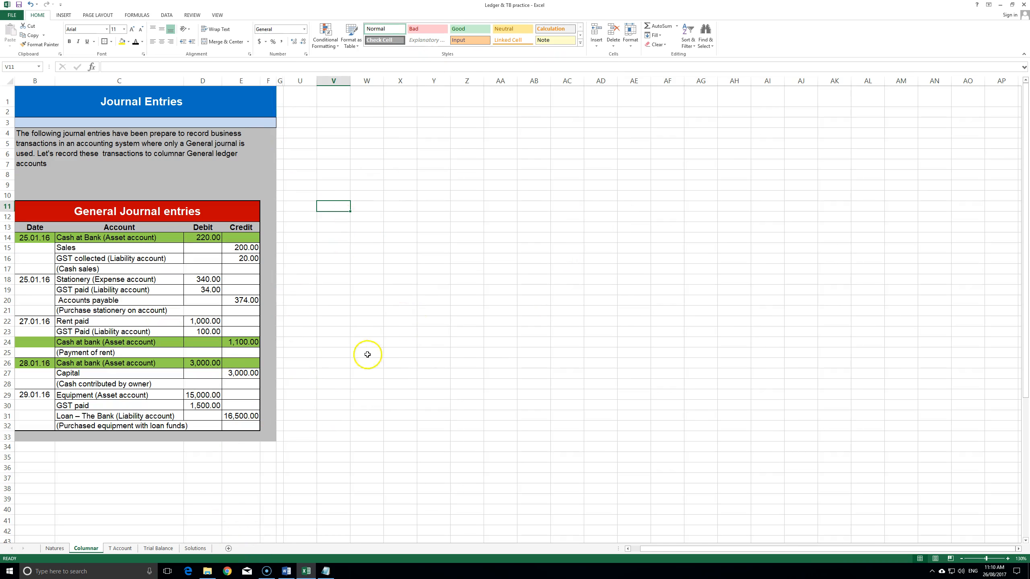
- Shade the checked journal entry rows green
left_click(158, 548)
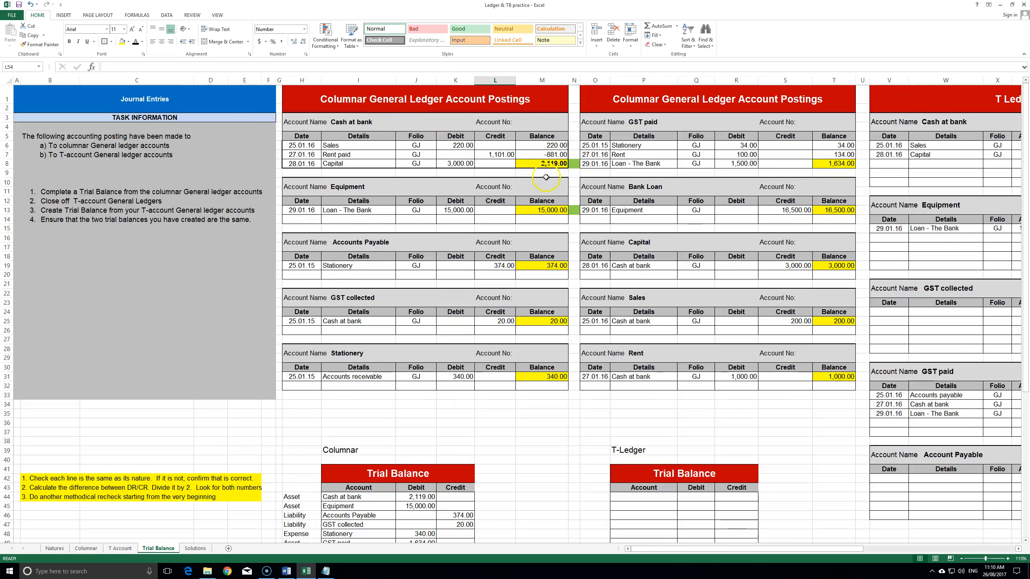
left_click(84, 548)
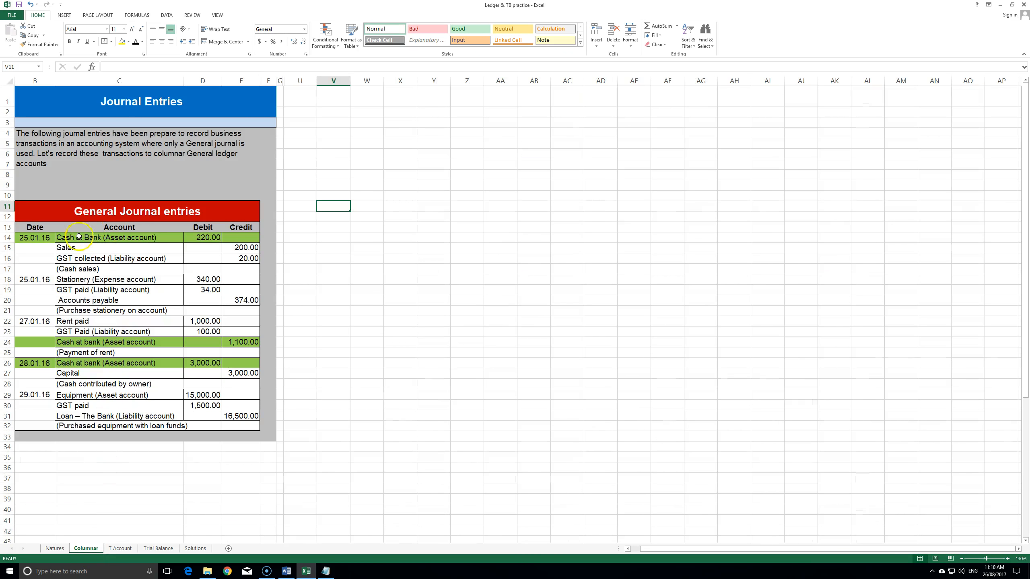
left_click(30, 236)
left_click_drag(30, 237, 239, 237)
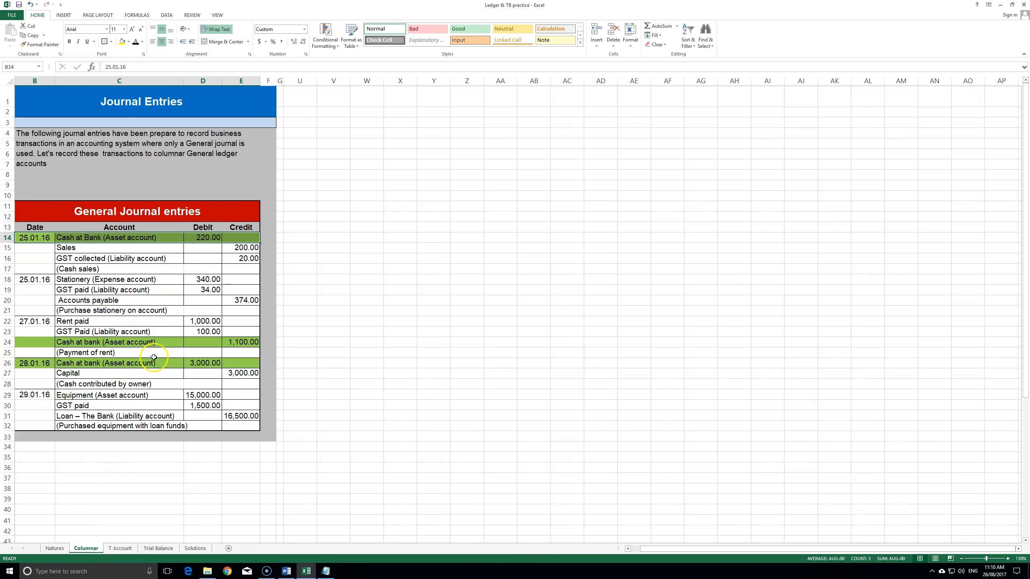
left_click(159, 548)
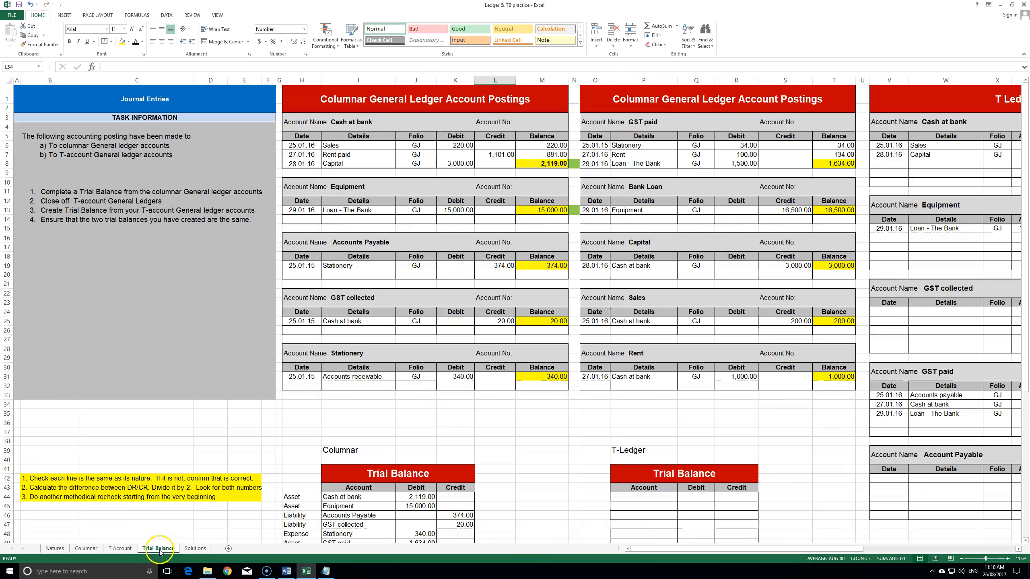
left_click(86, 548)
left_click(109, 246)
left_click_drag(34, 238, 244, 364)
left_click(128, 41)
left_click(134, 114)
left_click(356, 253)
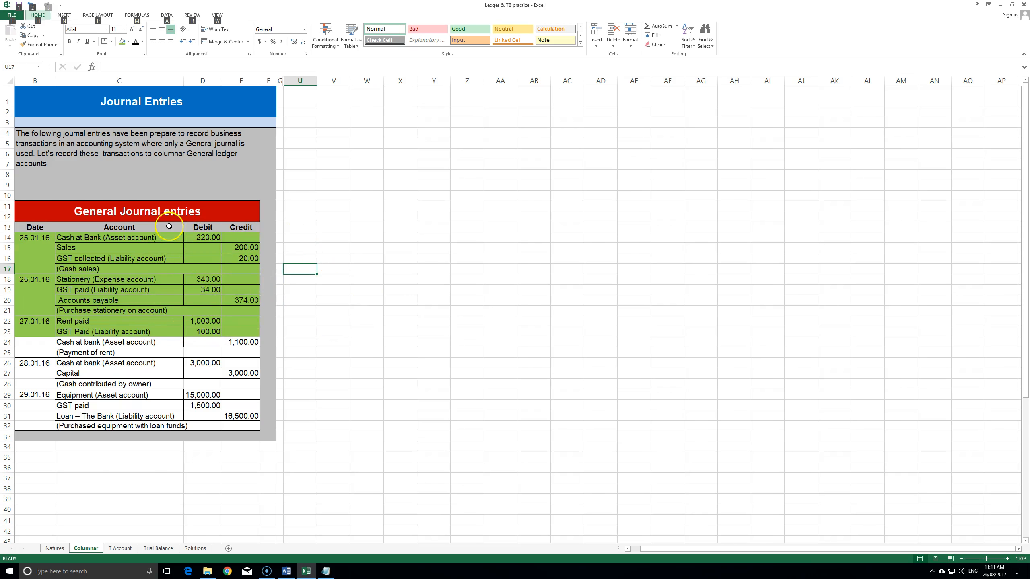
- Highlight the row 24 Cash at bank rent credit of 1,100.00 in yellow
left_click_drag(24, 344, 244, 343)
left_click(128, 41)
left_click(142, 99)
left_click(367, 321)
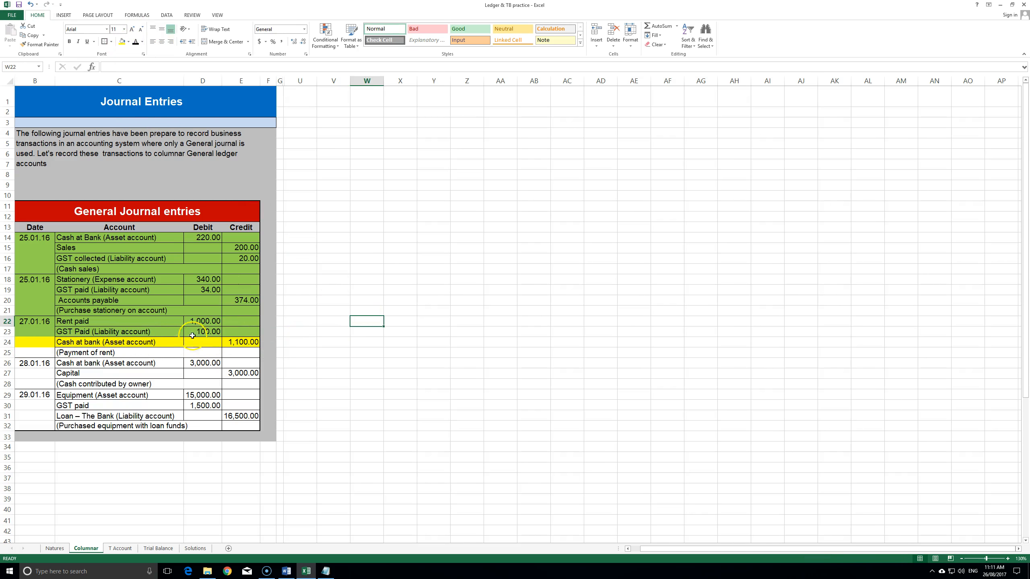
left_click(75, 344)
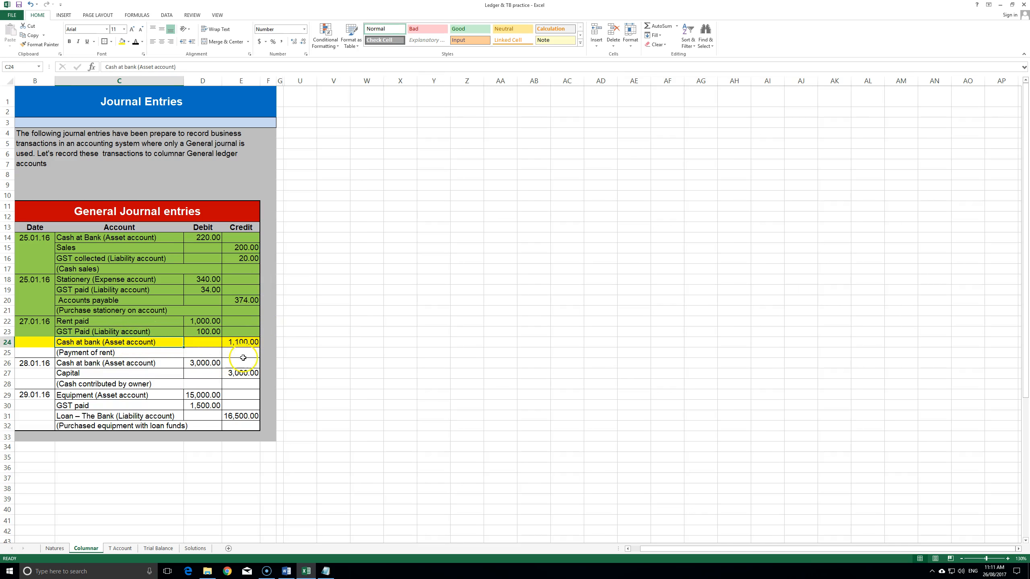
left_click(240, 343)
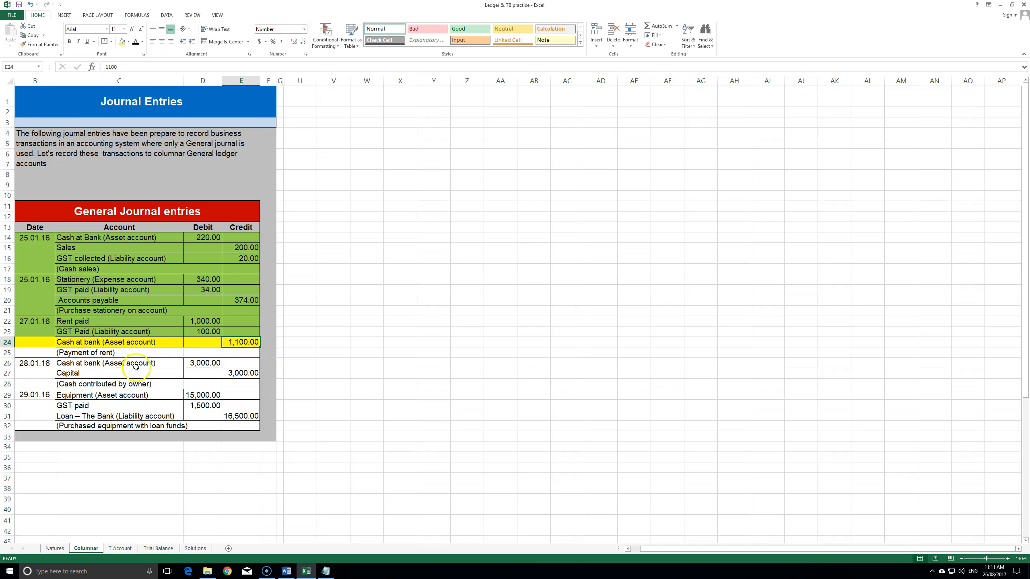
left_click(158, 549)
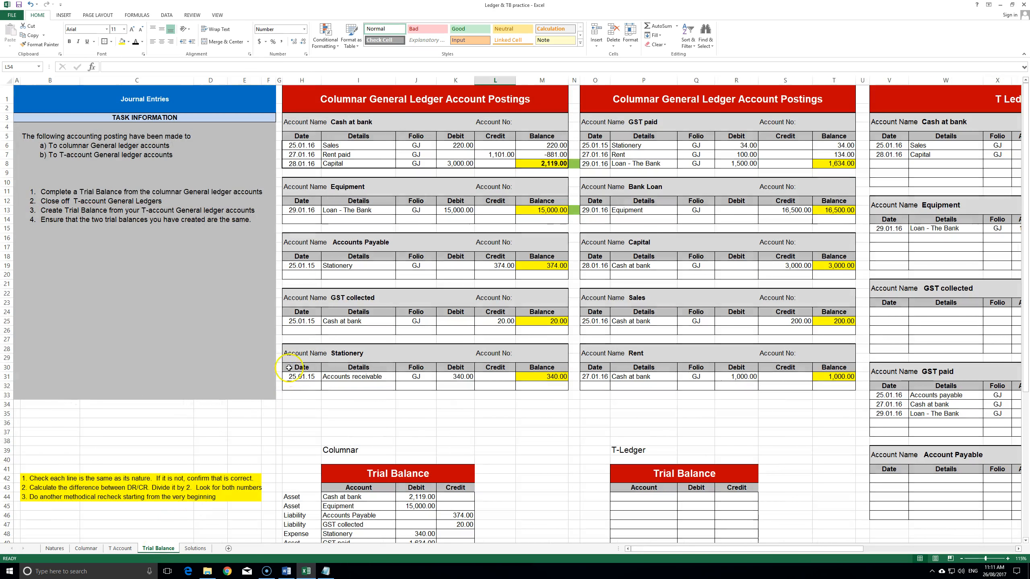
- Colour the L7 rent credit red and change it to 1,100
left_click_drag(318, 121, 533, 163)
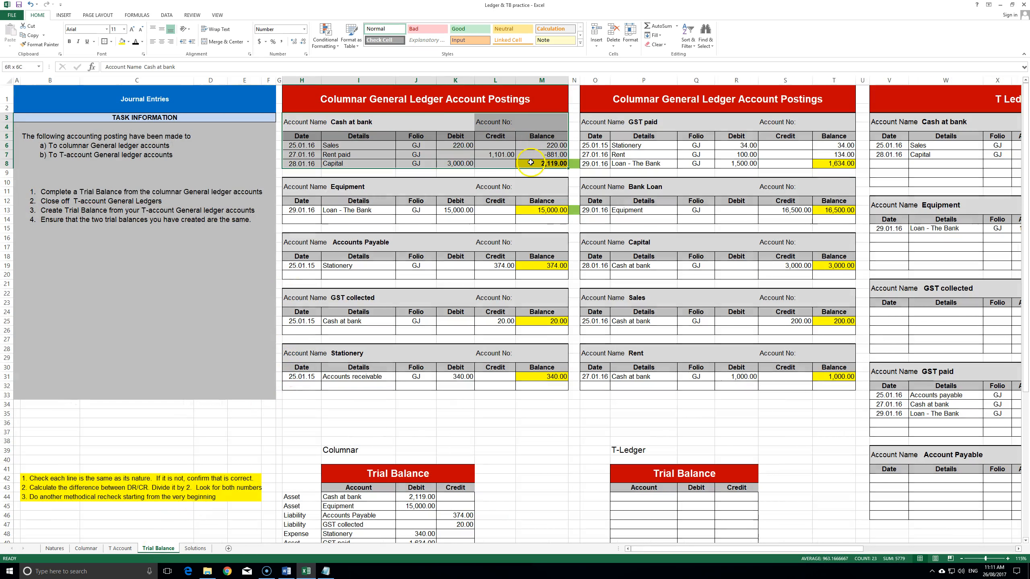
left_click(486, 186)
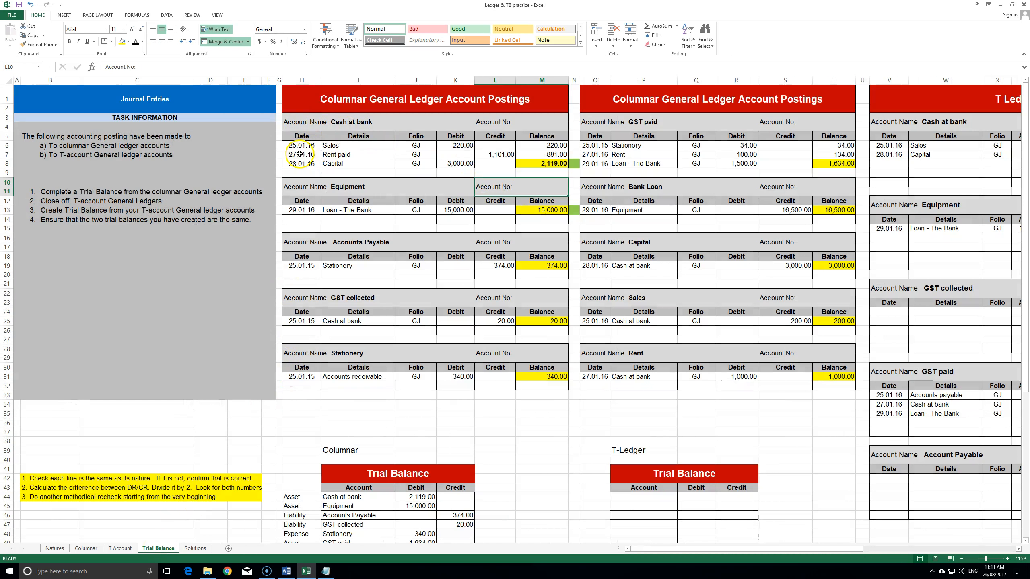
left_click(495, 155)
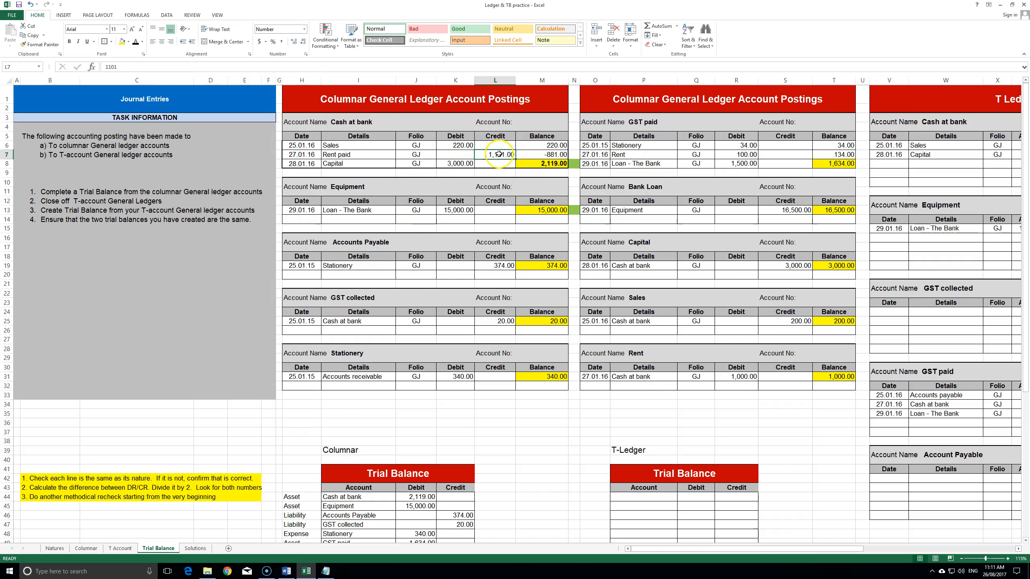
left_click(142, 41)
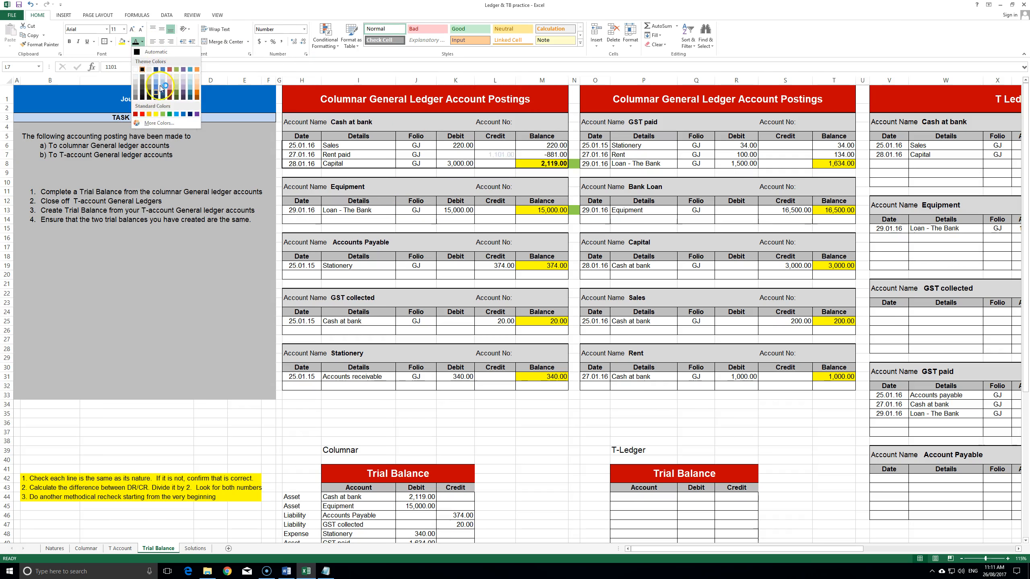
left_click(142, 115)
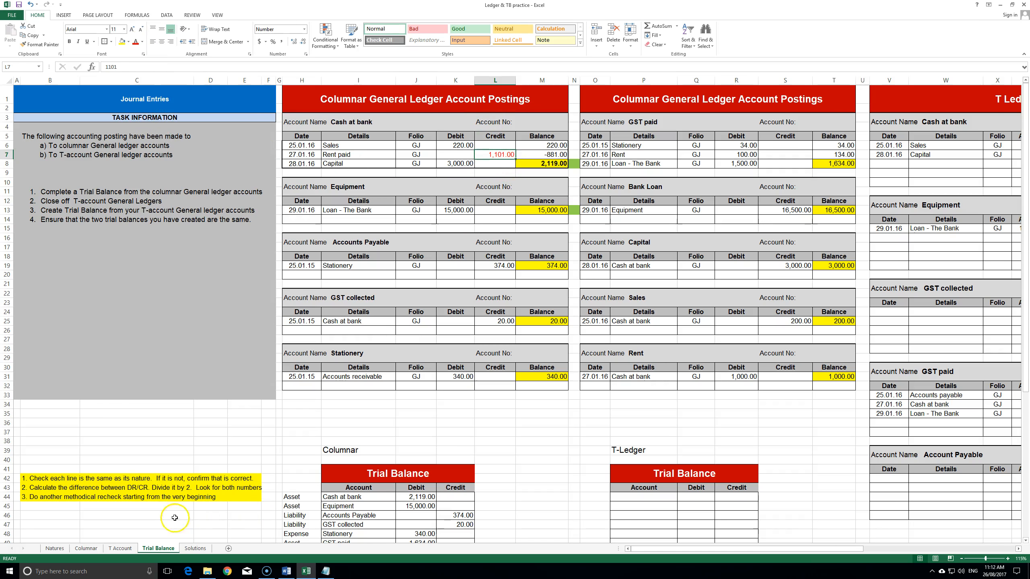
type("1")
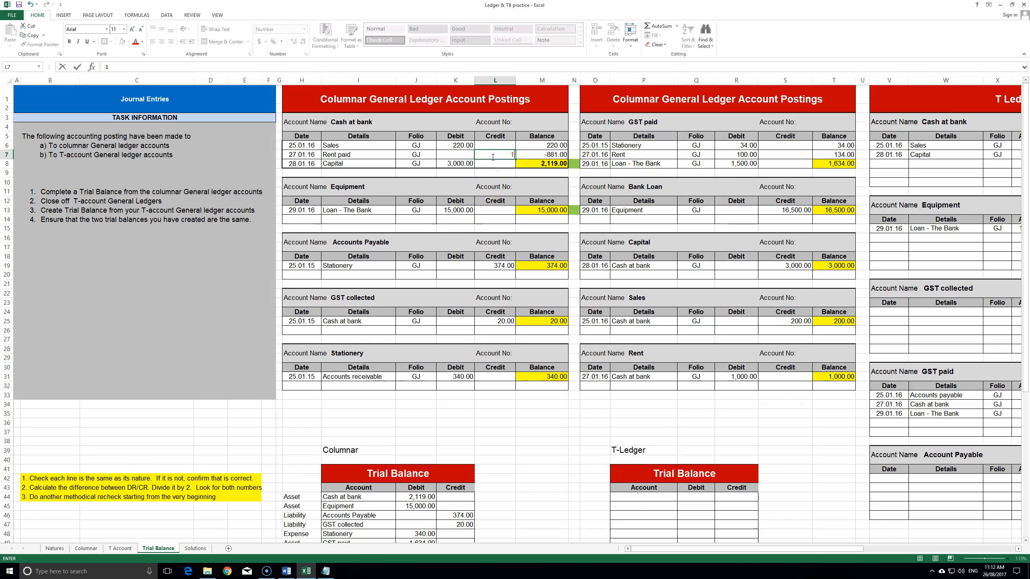
key("Return")
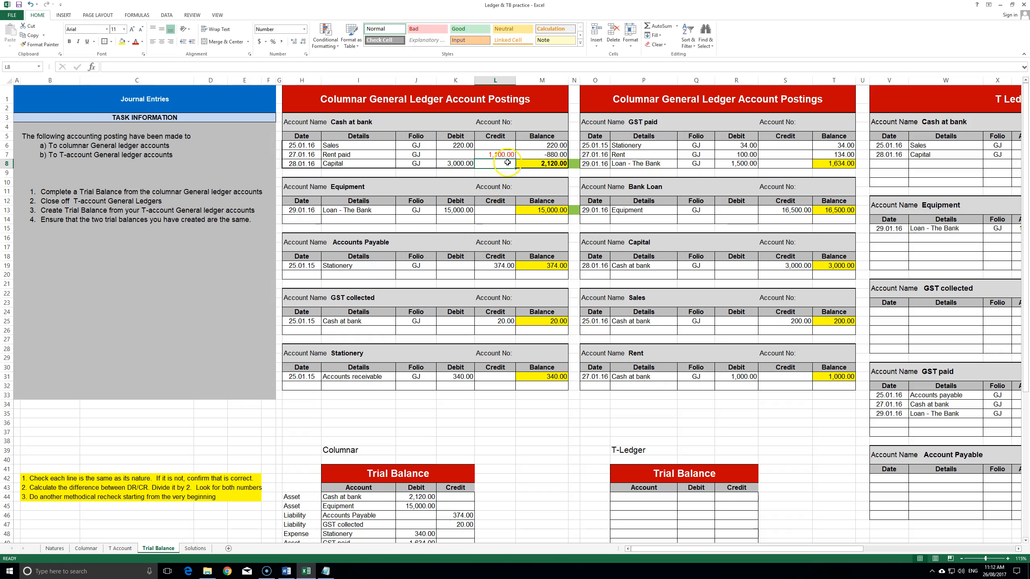
- Try linking L7 to =Columnar!E24, then revert to a typed 1,100
left_click(501, 153)
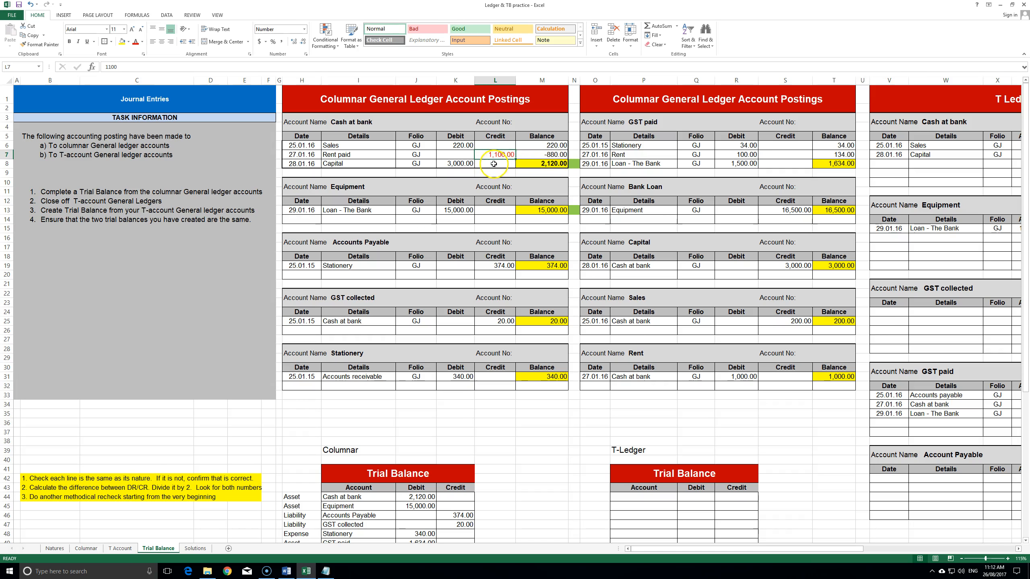
type("=")
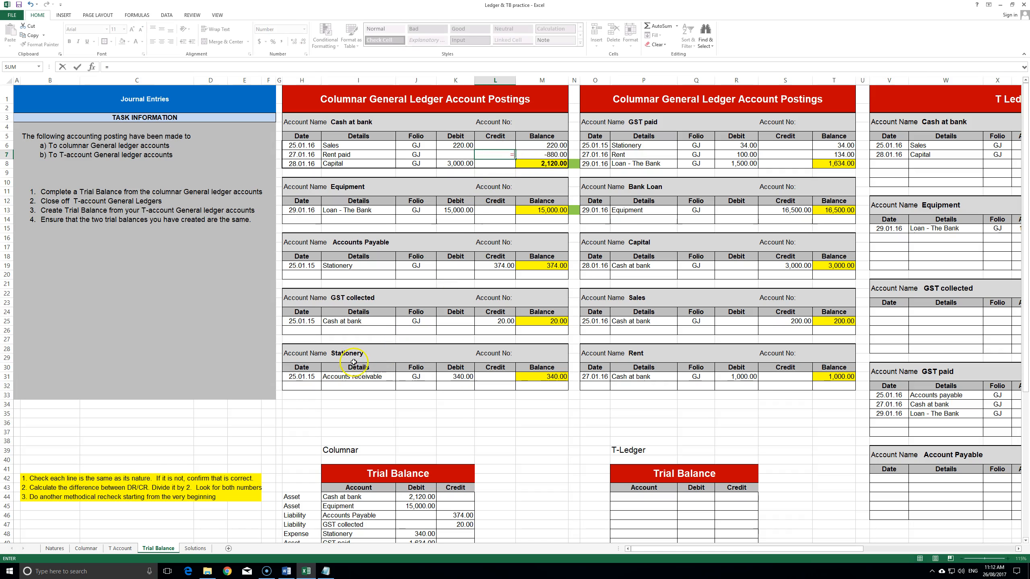
left_click(86, 548)
left_click(240, 342)
key("Return")
left_click(513, 155)
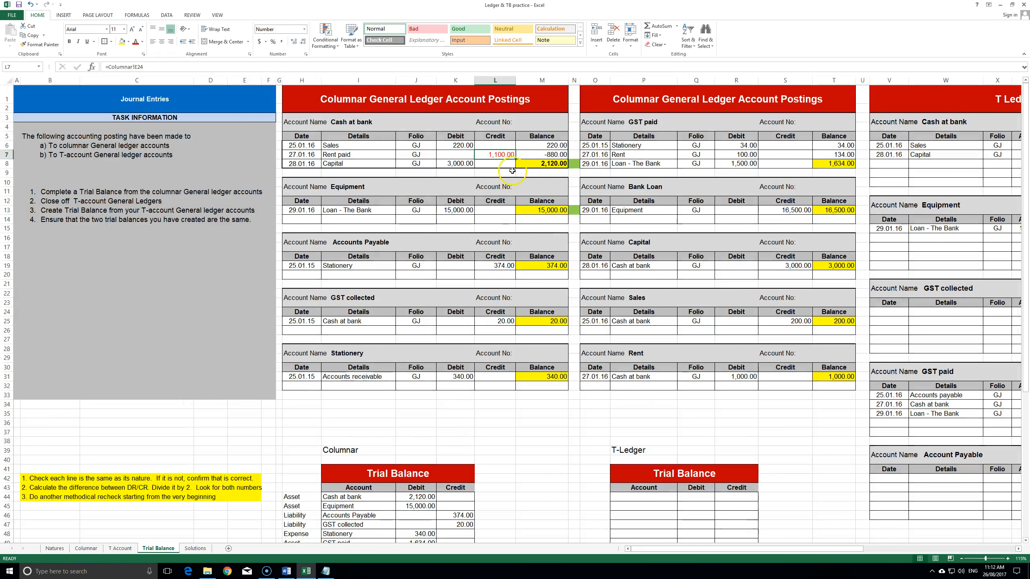
key("Delete")
type("1")
key("Return")
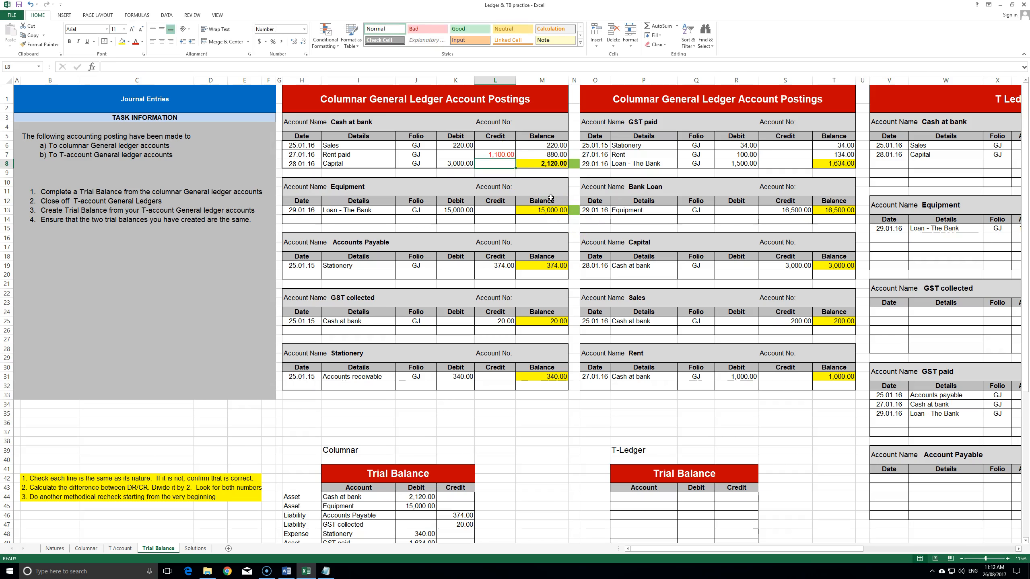
- Confirm both trial balance totals now read 20,094.00
scroll(458, 220, "down", 4)
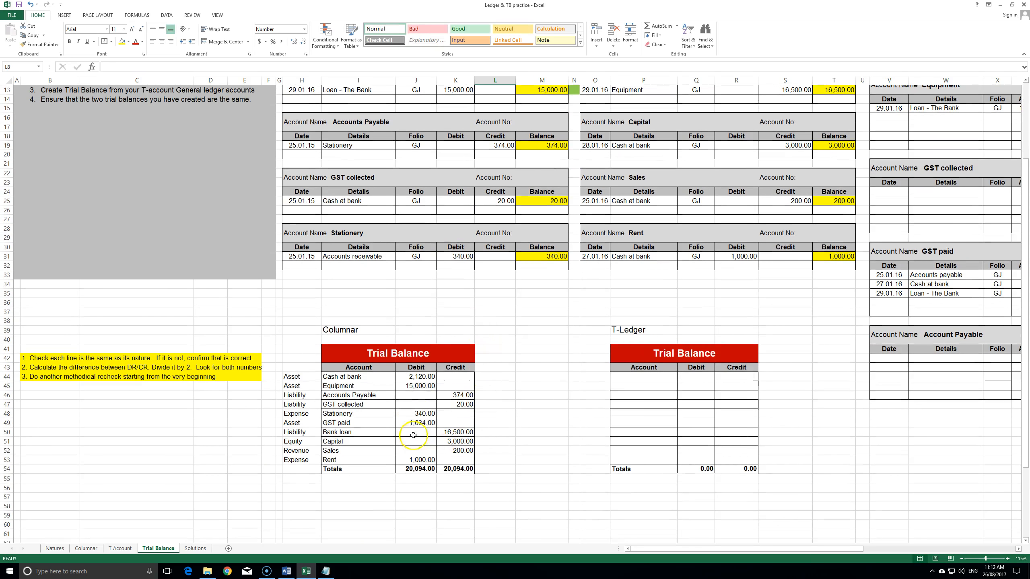
left_click_drag(414, 377, 455, 465)
left_click(531, 432)
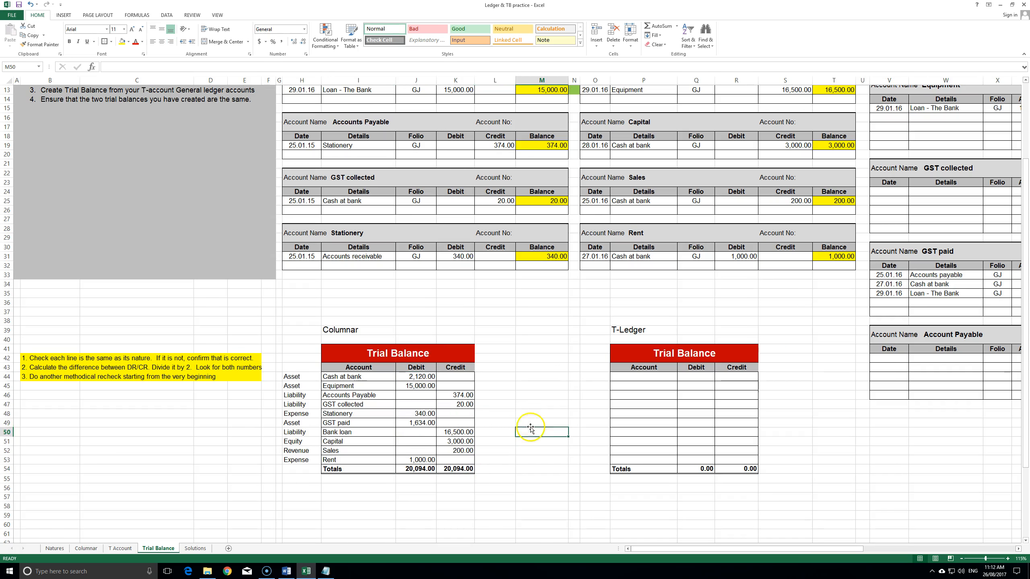
scroll(477, 371, "up", 4)
scroll(478, 372, "down", 2)
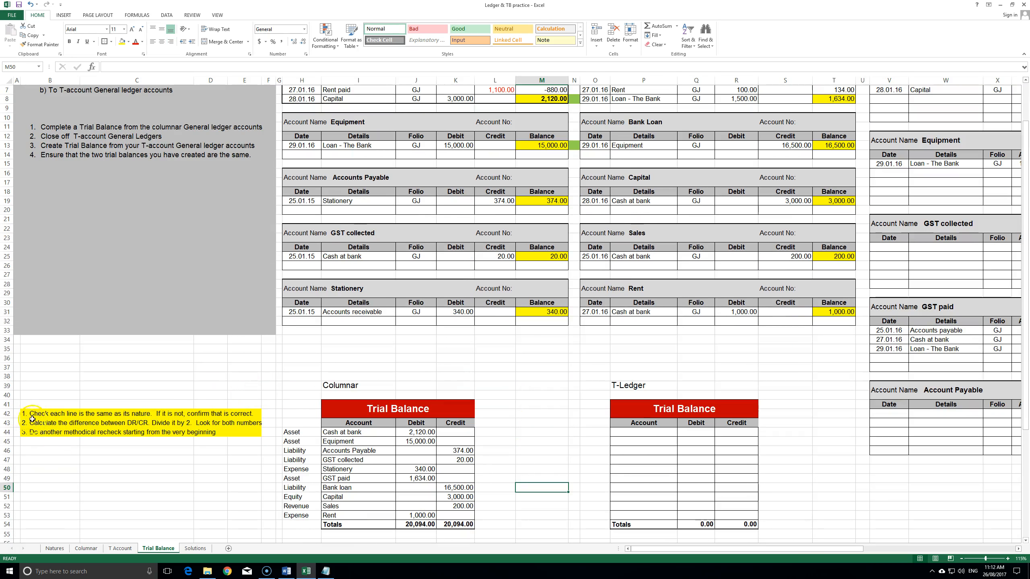
left_click(45, 394)
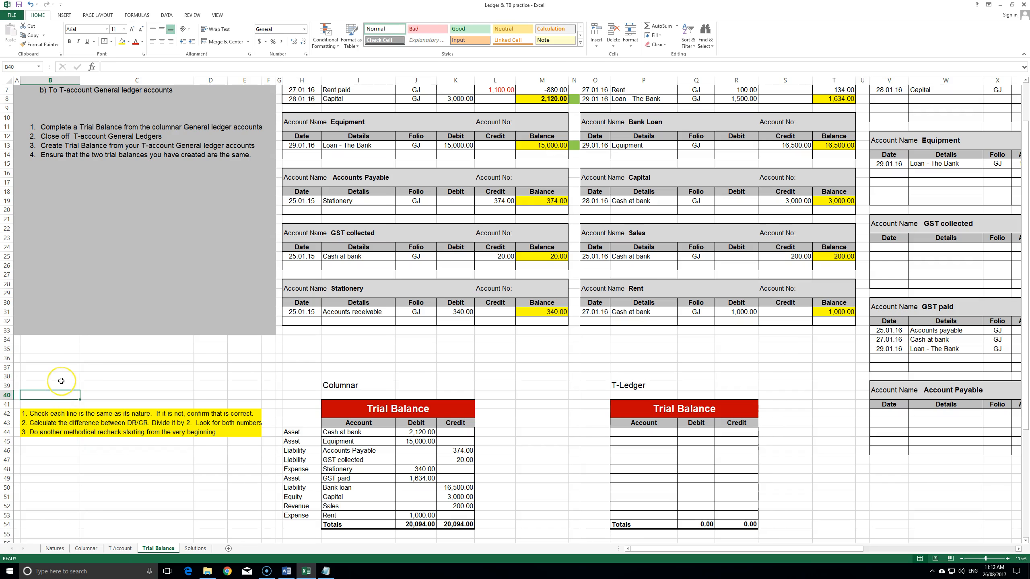